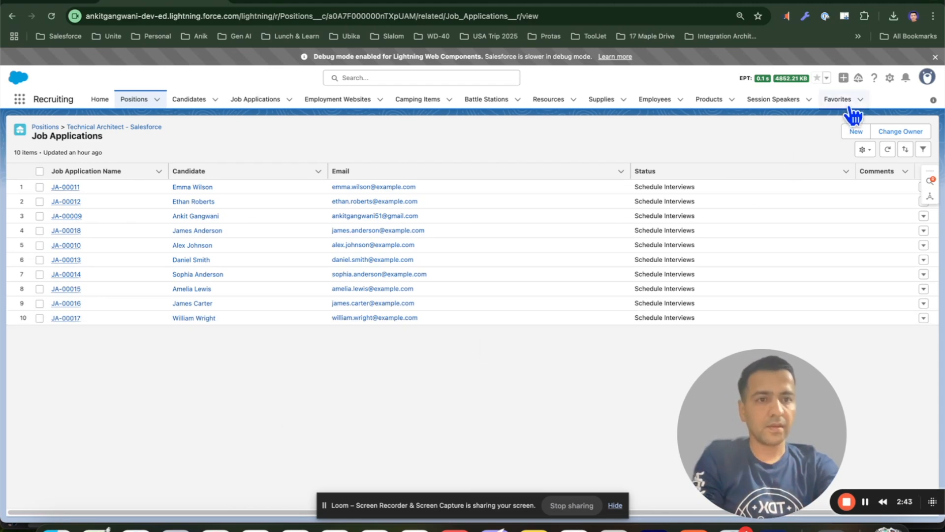
Open Setup from the Recruiting app in a new tab
left_click(891, 79)
left_click(865, 130)
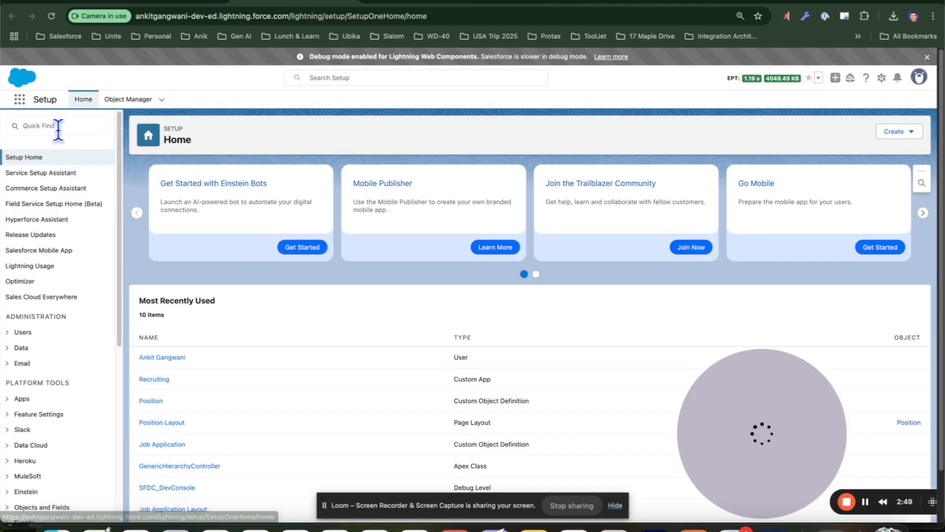
Search Setup for flows and open the Flows page
left_click(58, 126)
type("flows")
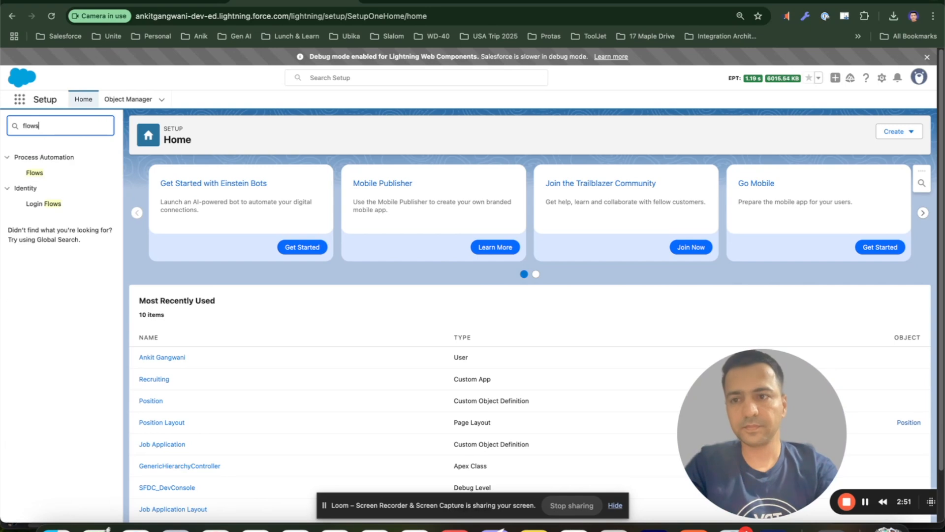
left_click(41, 172)
left_click_drag(745, 399, 829, 400)
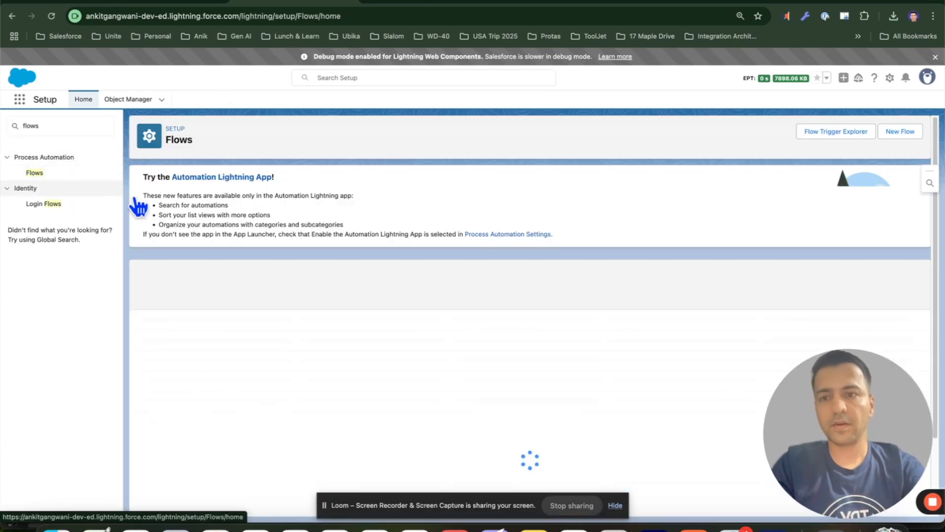
Switch back to the Recruiting tab and open the Technical Architect - Salesforce position record
left_click(163, 4)
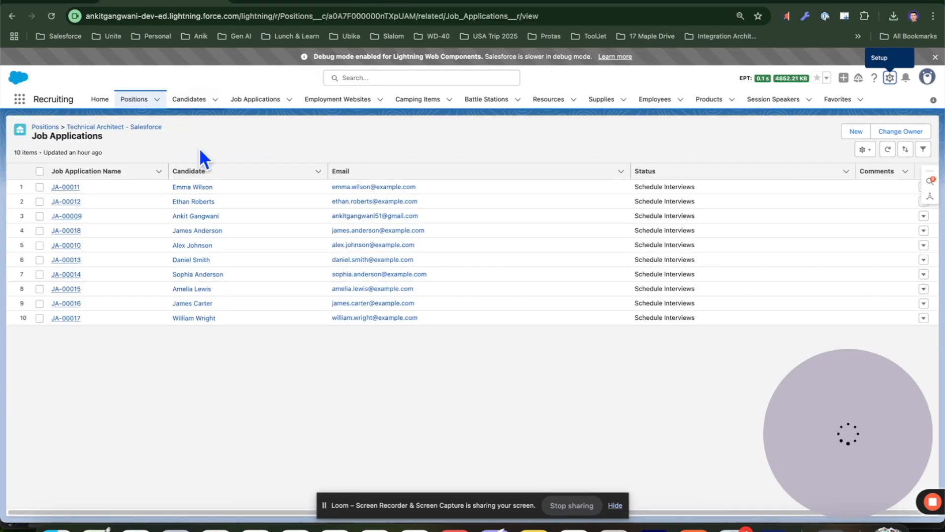
left_click(114, 127)
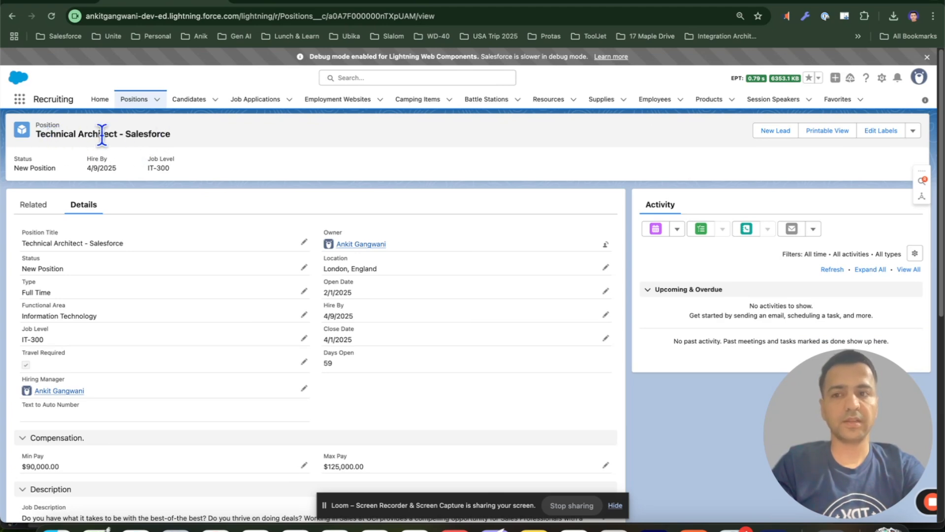
Return to the Flows page and create a new Screen Flow from scratch
left_click(281, 6)
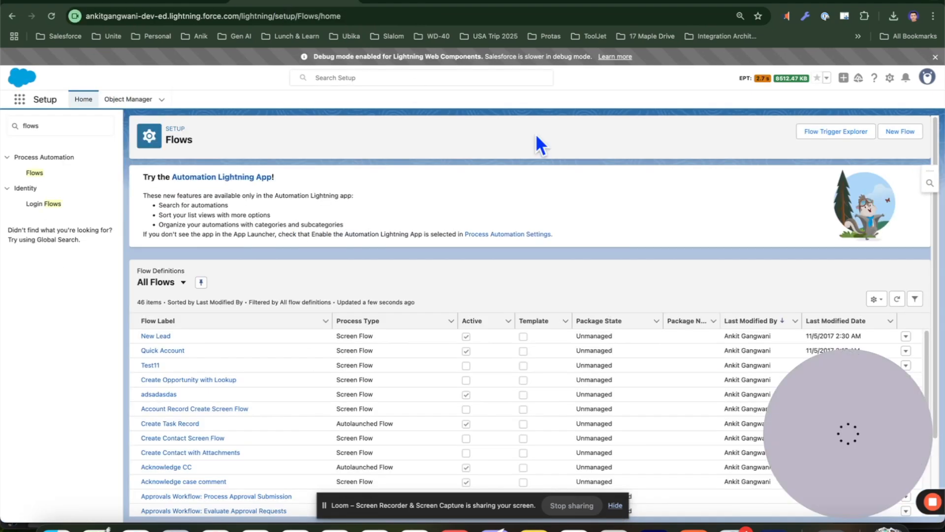
left_click(905, 134)
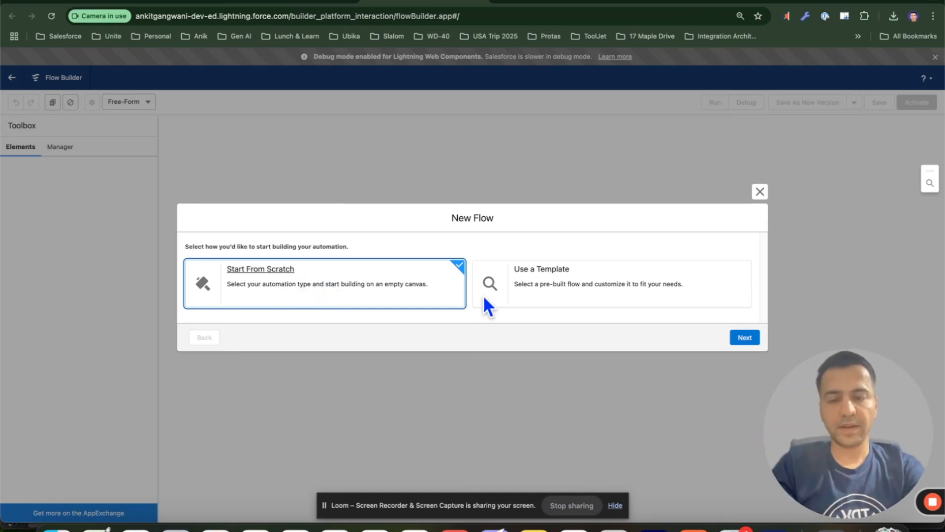
left_click(753, 340)
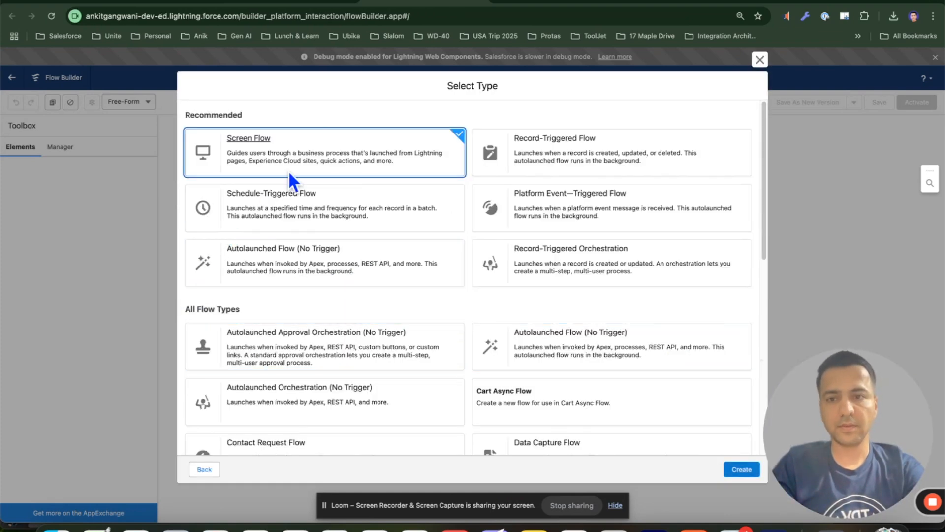
left_click(742, 470)
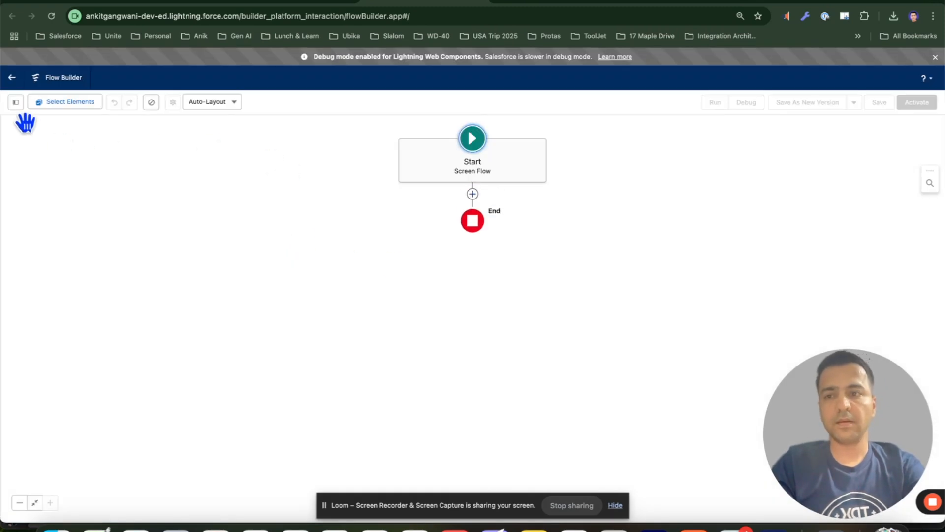
Open the toolbox manager and start a new Variable resource with API name recordId
left_click(17, 104)
left_click(42, 201)
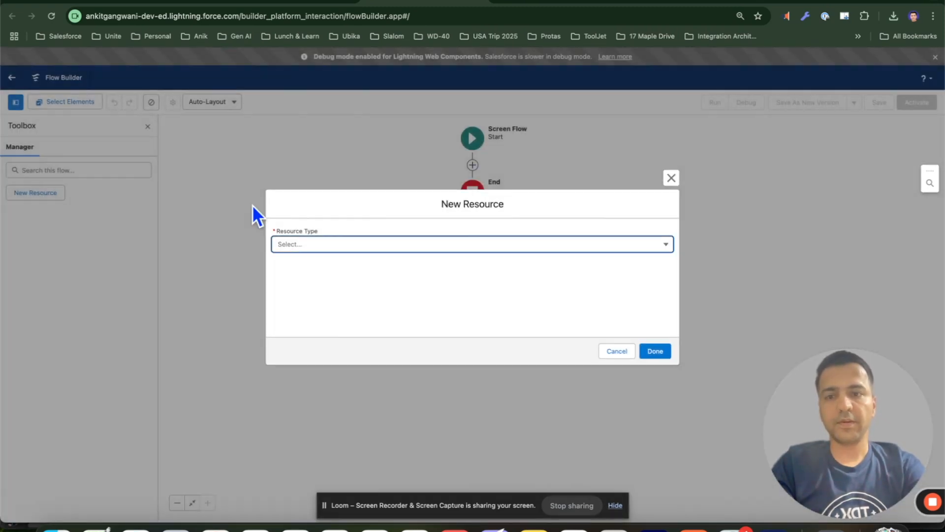
left_click(326, 245)
left_click(323, 265)
left_click(295, 266)
type("recod")
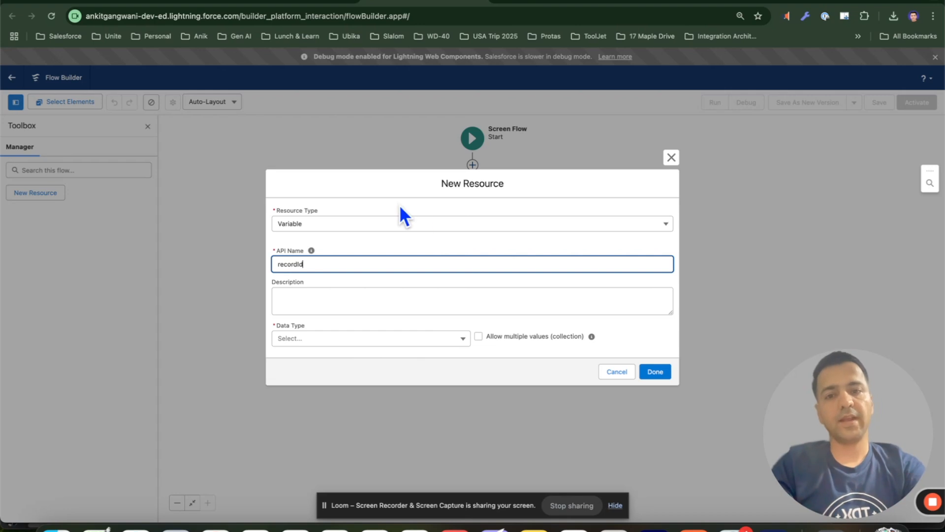
Set the recordId variable's data type to Text, make it available for input, and save the resource
left_click(180, 6)
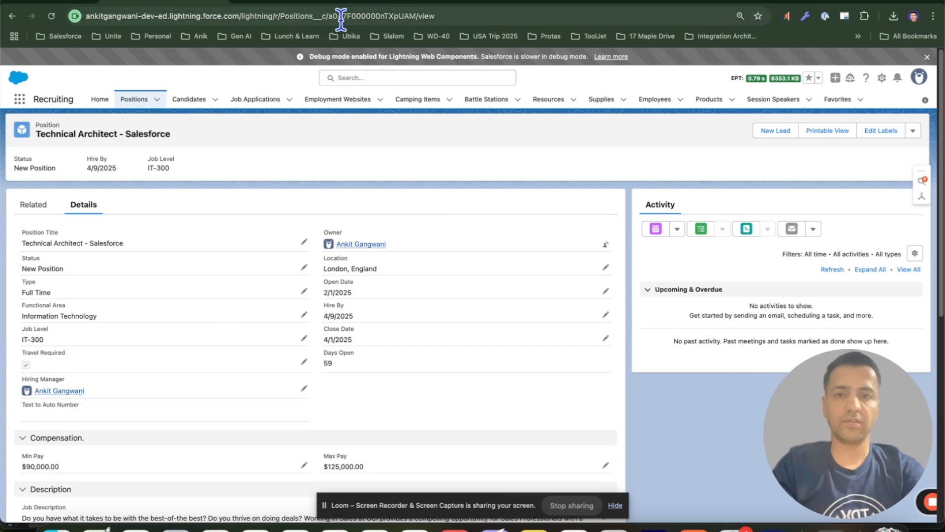
left_click(463, 5)
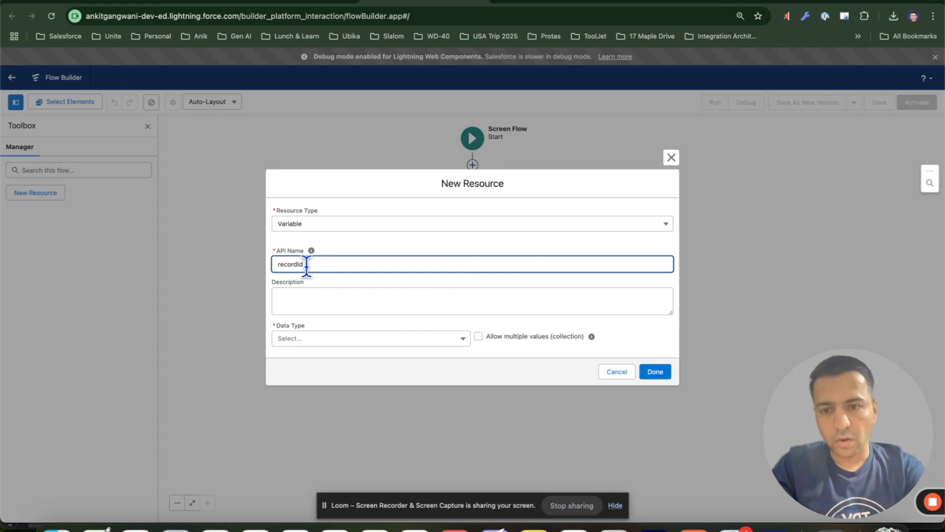
left_click(333, 339)
left_click(329, 358)
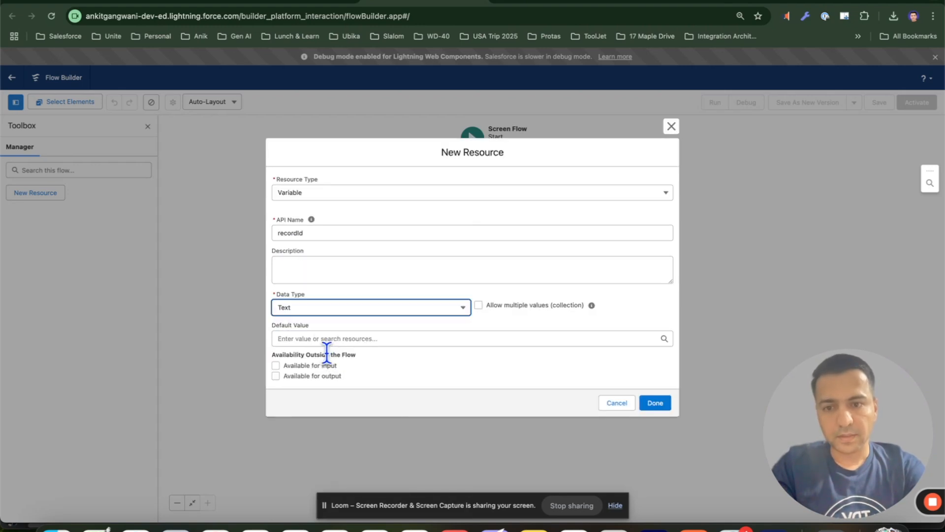
left_click(293, 367)
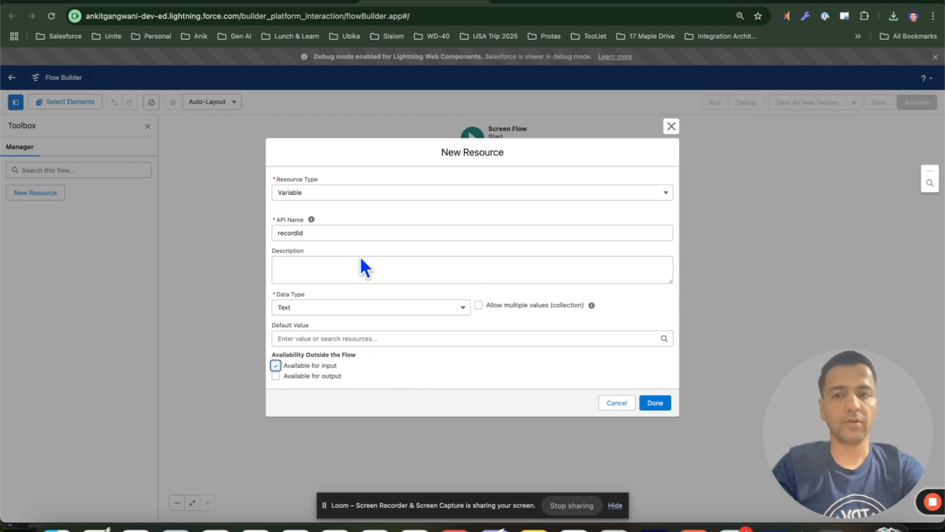
left_click(659, 404)
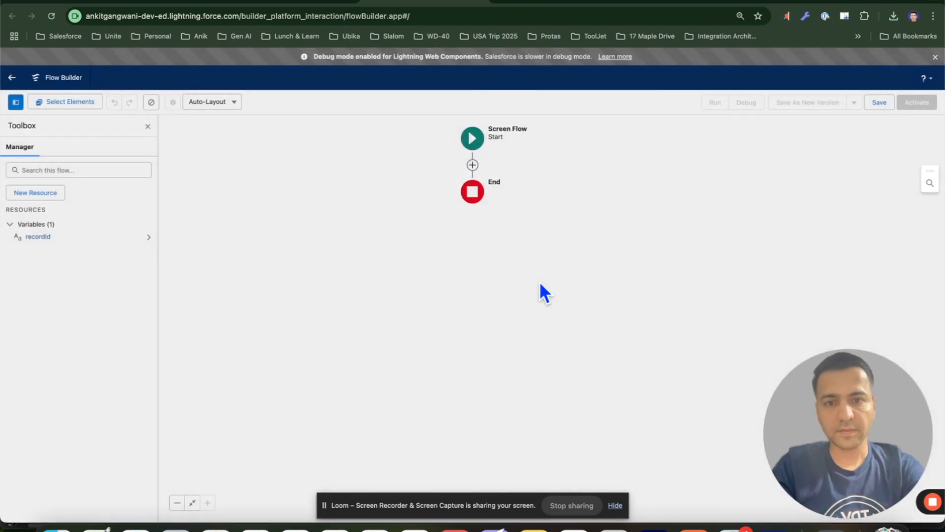
Add a Get Records element after Start, labelled Get Job Applications
left_click(472, 164)
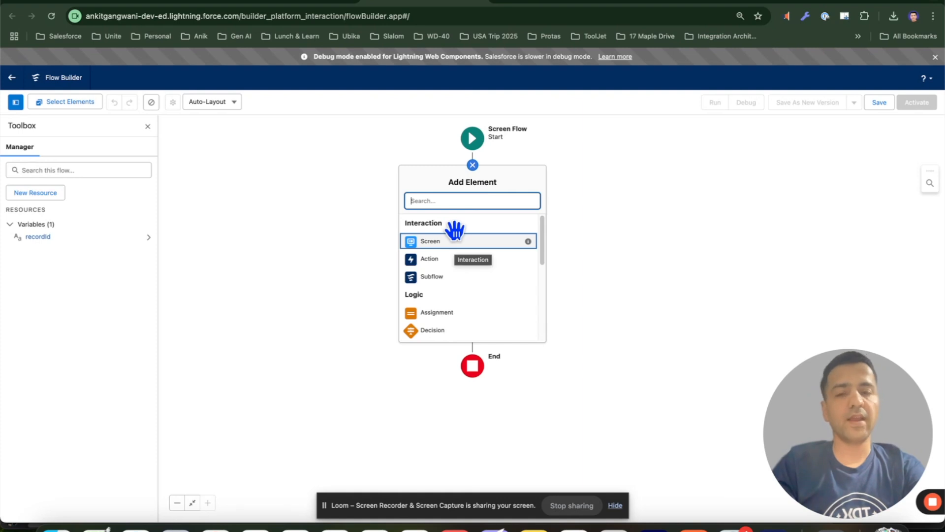
scroll(459, 251, "down", 2)
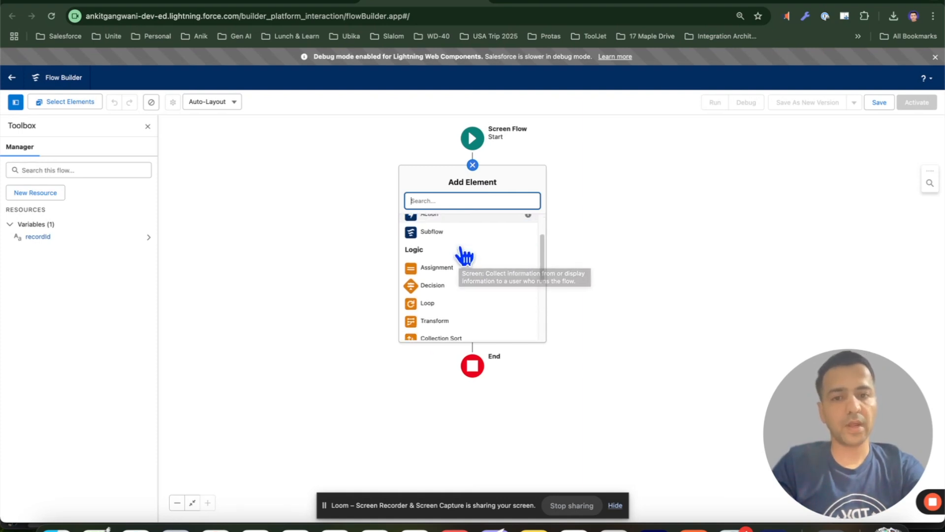
scroll(456, 296, "down", 4)
scroll(458, 299, "down", 2)
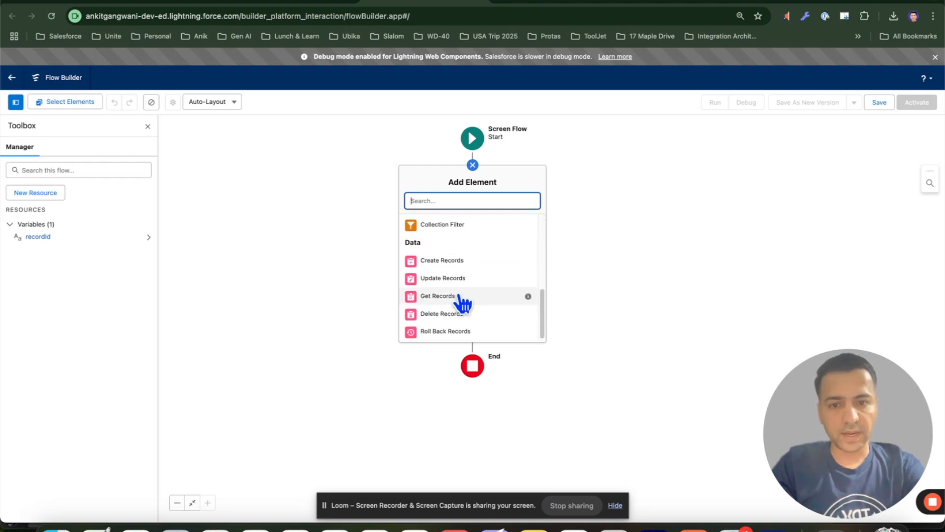
left_click(456, 299)
type("Get Job")
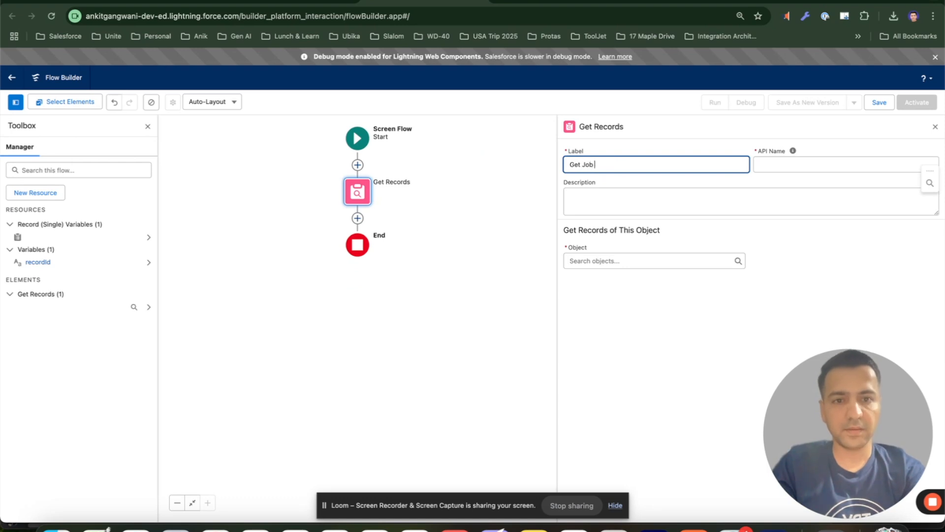
type(" Applications")
left_click(793, 151)
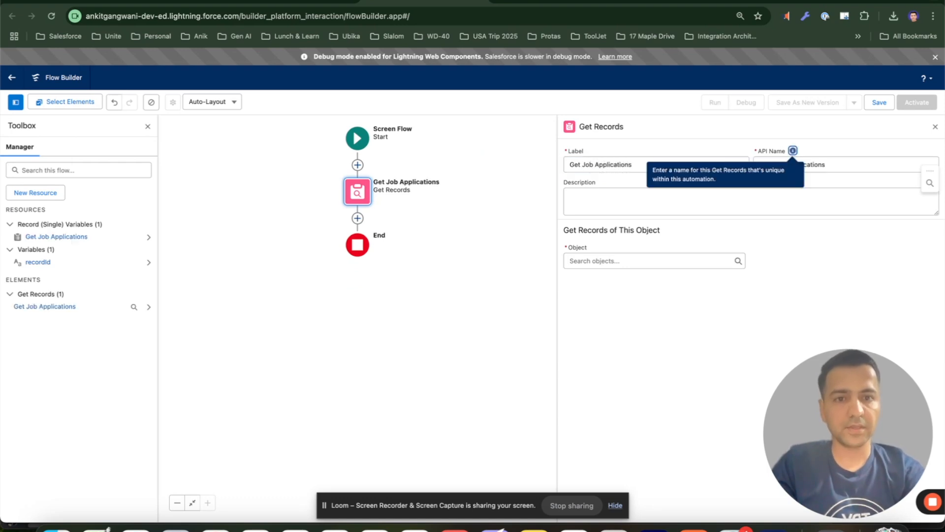
Set the Get Records object to Job Application
left_click(616, 260)
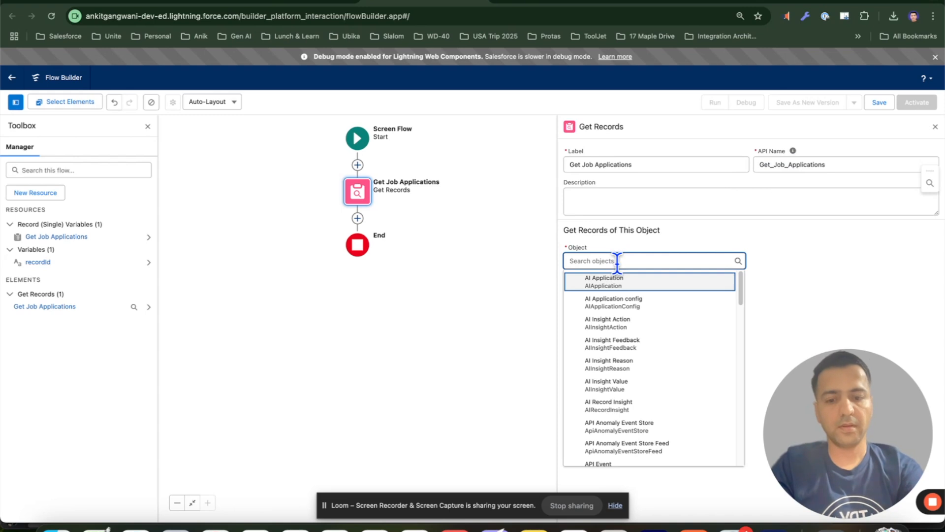
type("job a")
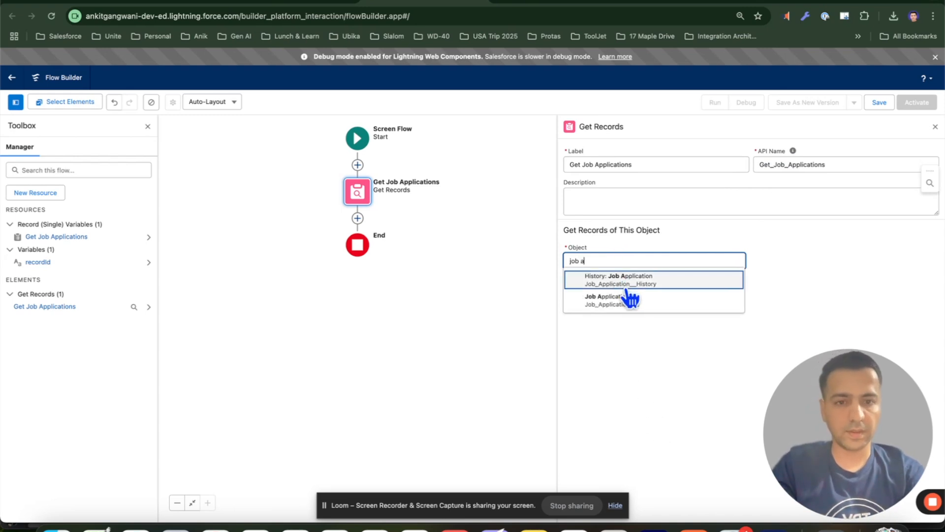
left_click(630, 298)
scroll(640, 292, "down", 1)
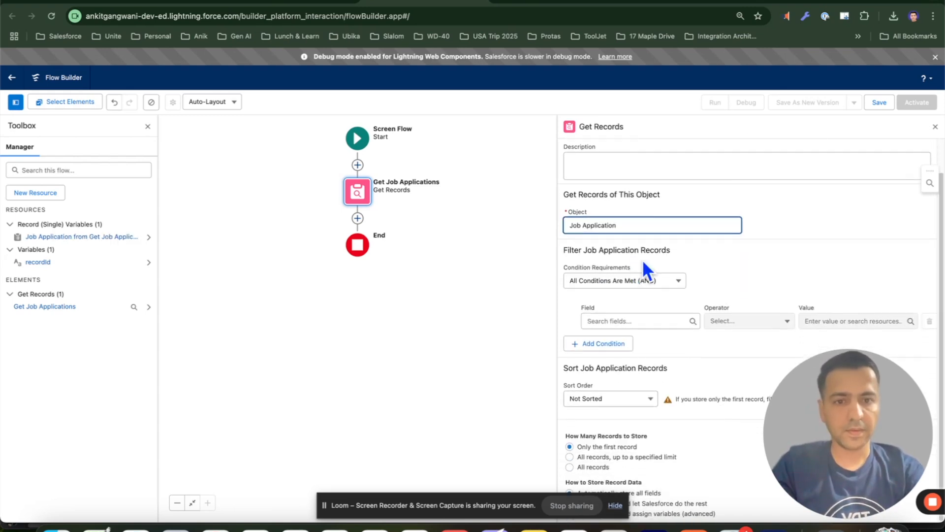
Filter Job Application records so Position__c equals the recordId variable
left_click(616, 320)
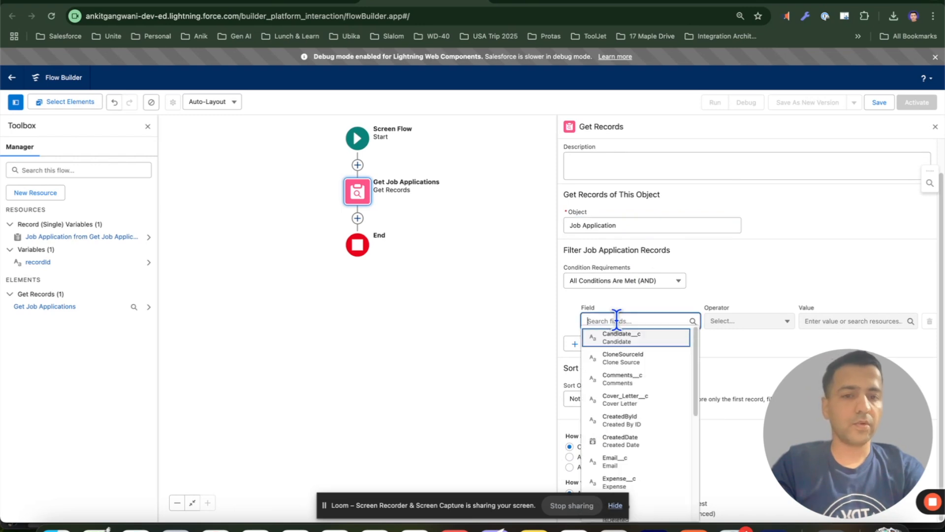
scroll(638, 384, "down", 2)
scroll(638, 386, "down", 3)
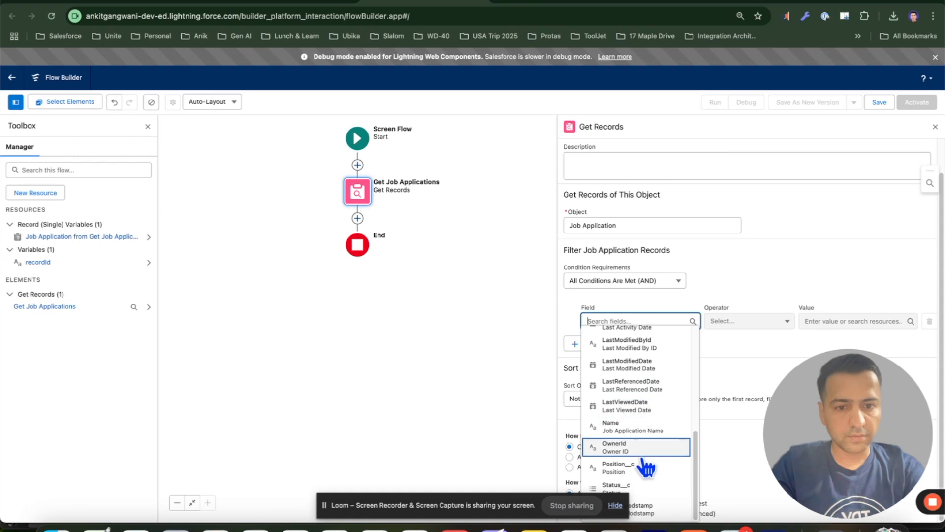
left_click(646, 467)
left_click(838, 321)
type("record")
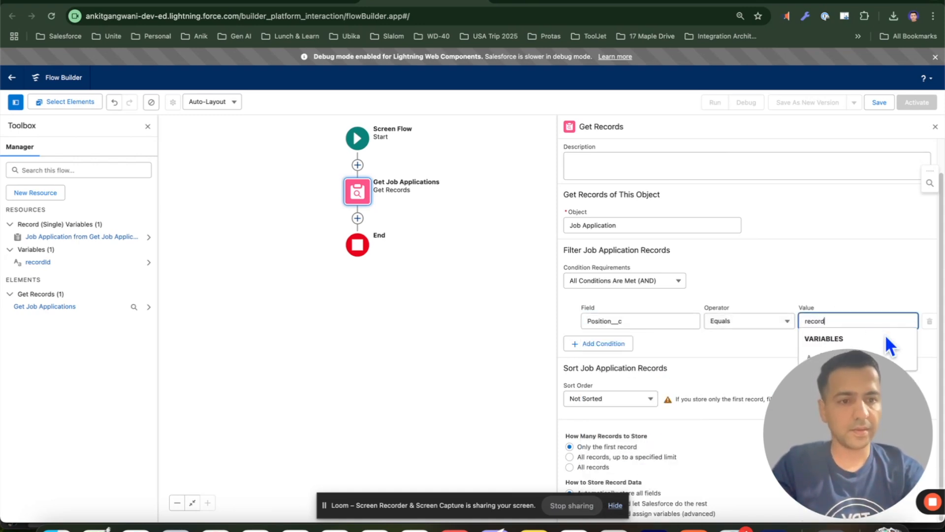
left_click_drag(887, 374, 669, 396)
left_click(863, 355)
left_click_drag(638, 412, 857, 414)
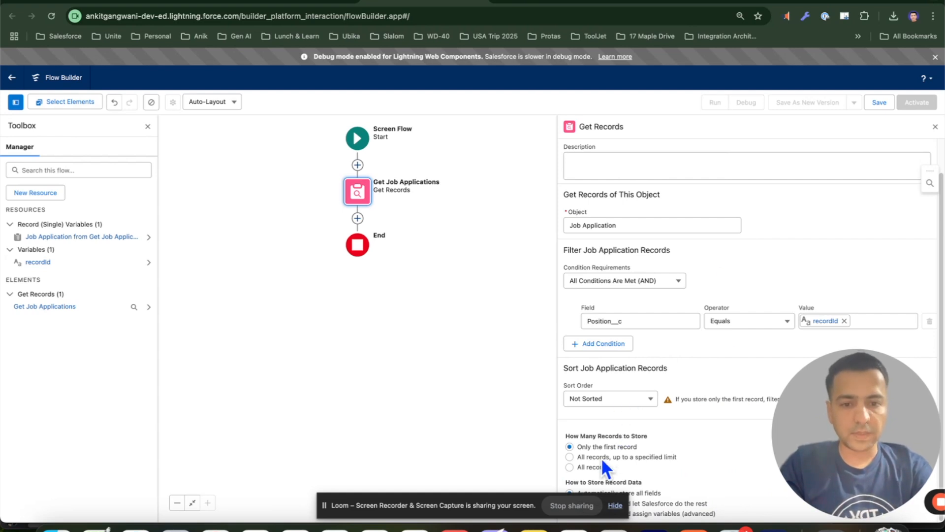
Choose to store all records and add a second filter condition row
left_click(588, 467)
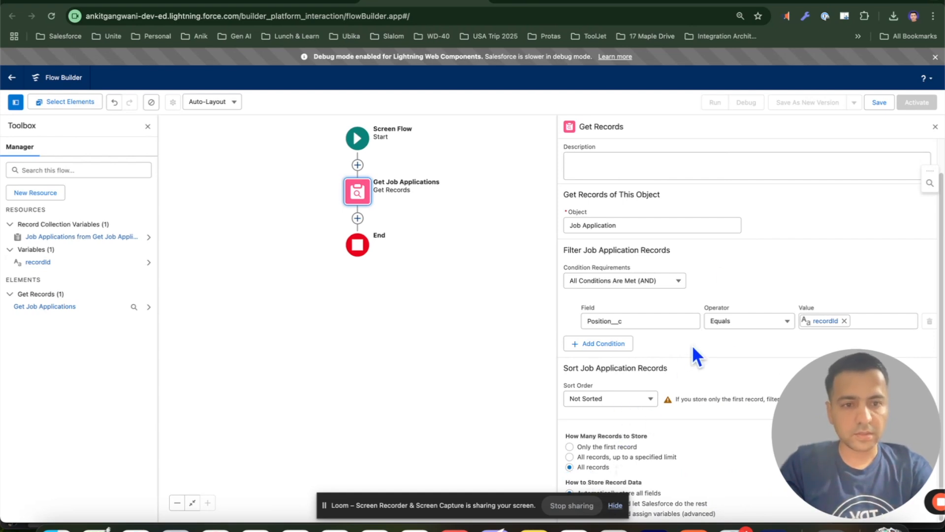
left_click(609, 344)
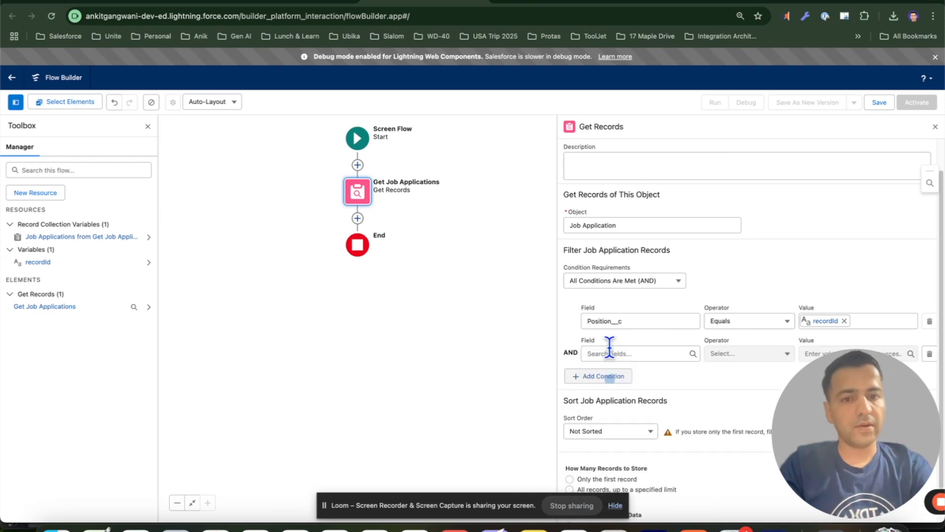
scroll(625, 334, "down", 1)
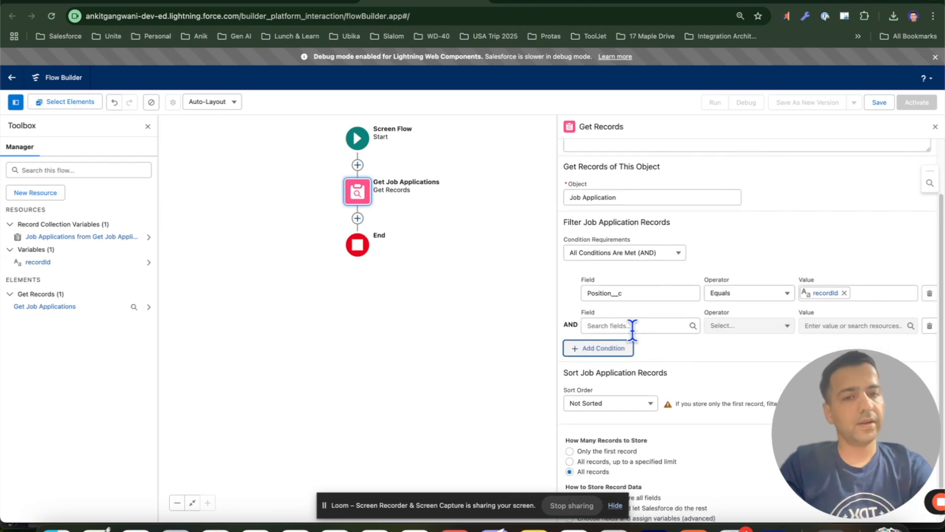
Open one of the position's job applications and set its Status to Hired with the comment "Congratulations you are hired."
left_click(154, 3)
left_click(34, 204)
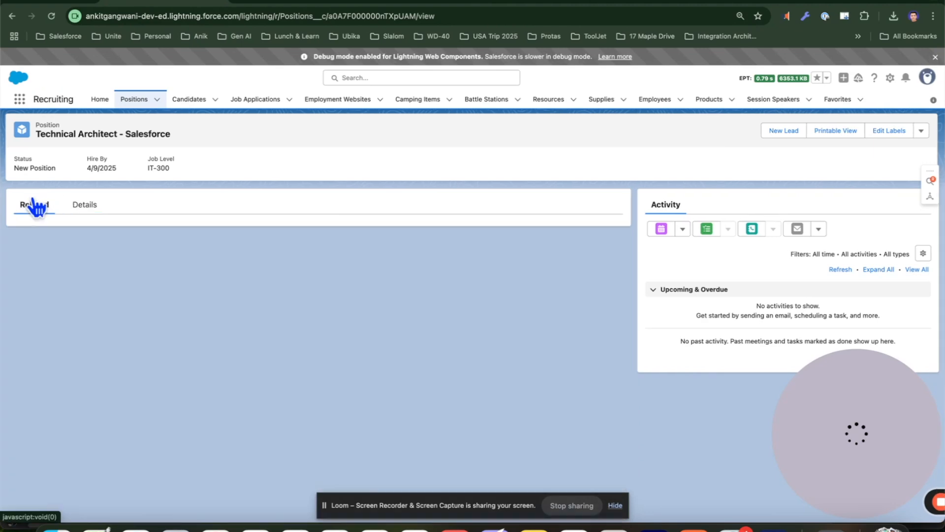
left_click(303, 362)
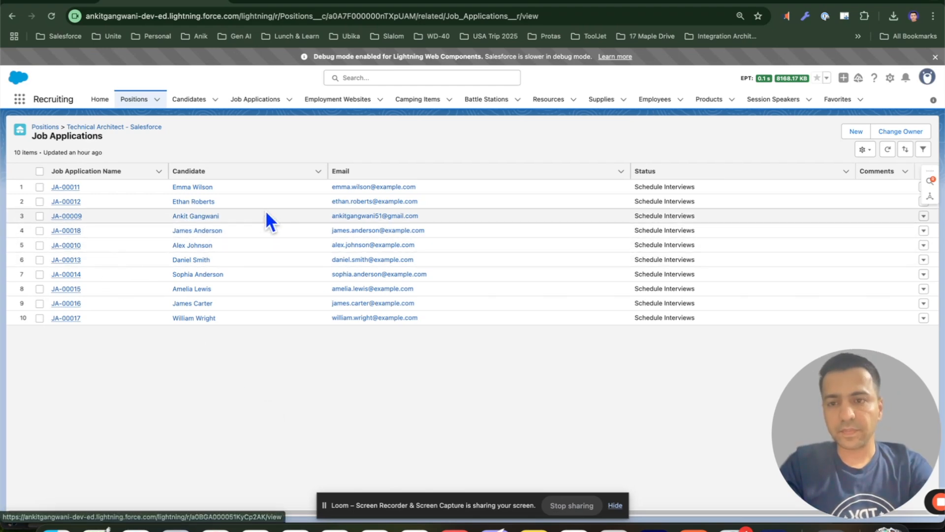
left_click(77, 217)
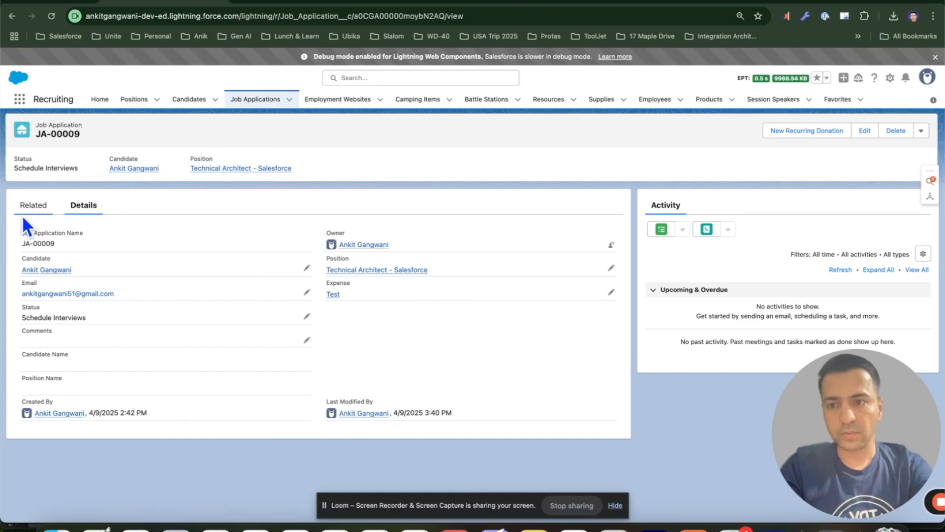
left_click(310, 324)
left_click(138, 355)
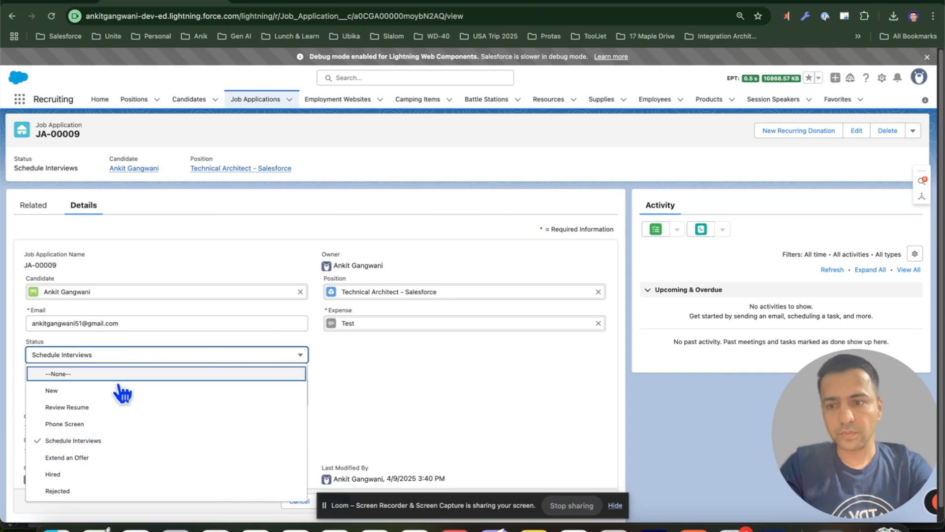
left_click(91, 474)
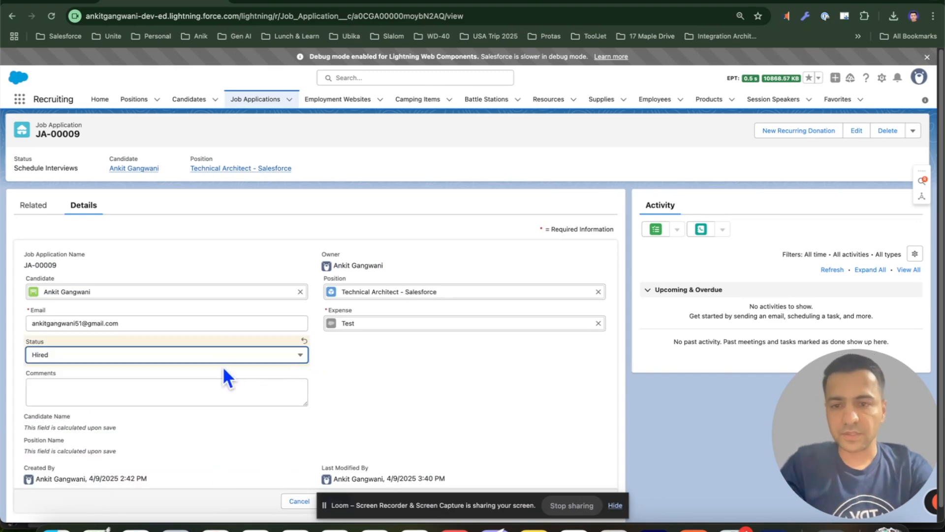
left_click(239, 387)
type("Congratulations you are hired.")
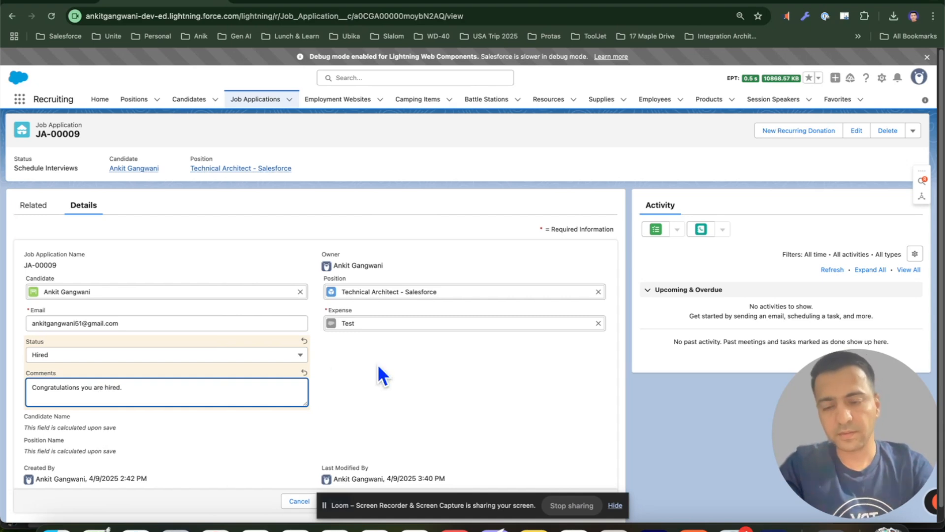
scroll(376, 367, "down", 1)
left_click(344, 487)
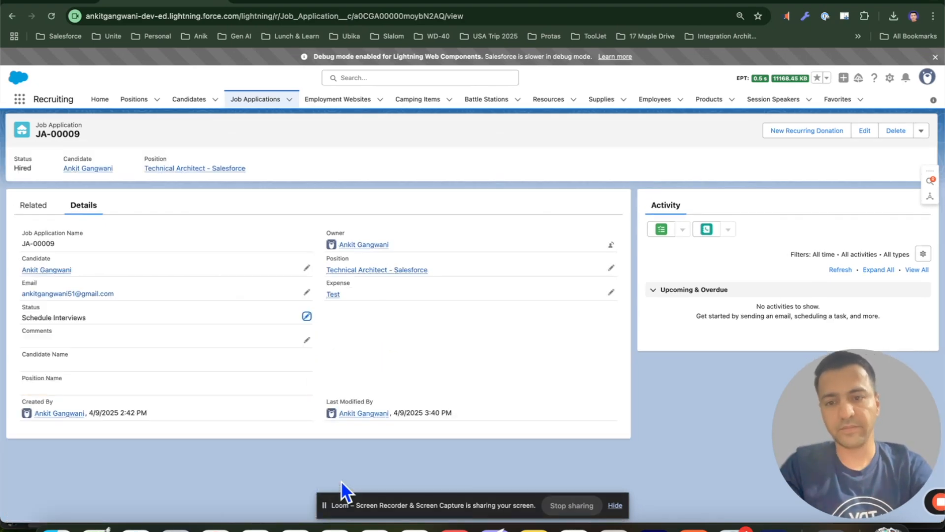
Return to the position's Job Applications related list to review the applications' statuses
left_click(355, 271)
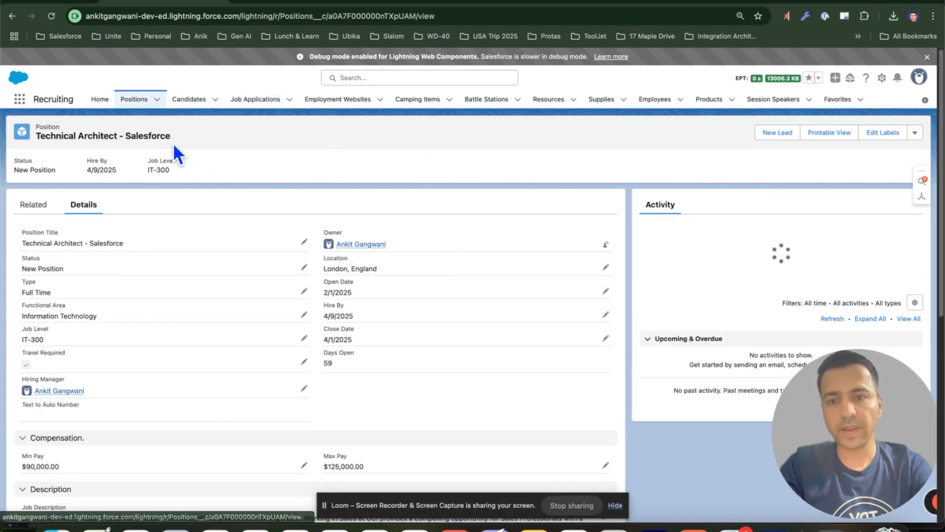
left_click(32, 206)
left_click(319, 366)
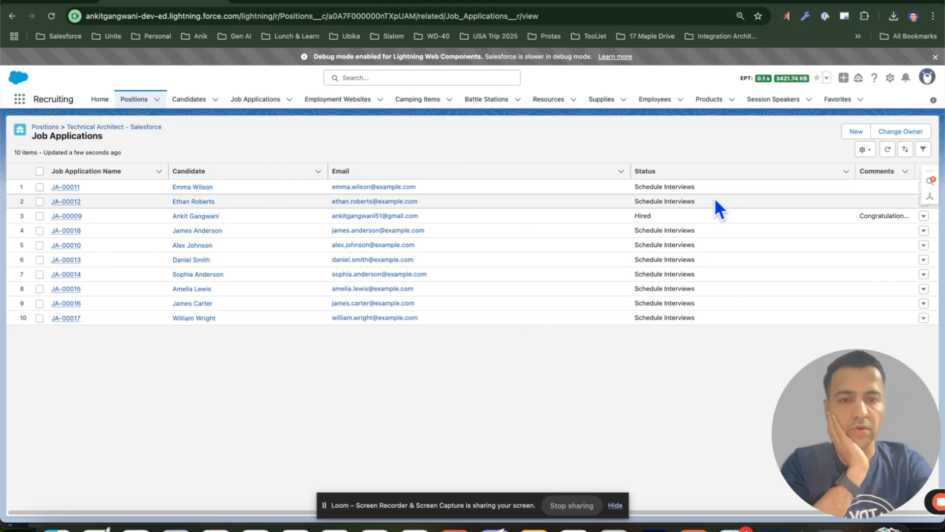
left_click(635, 206)
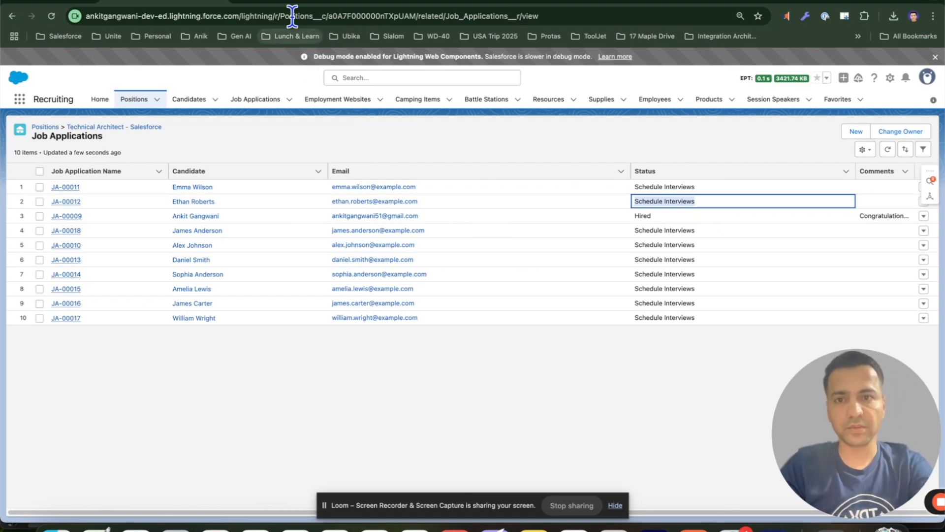
Set the second Get Records filter condition to Status__c Equals Schedule Interviews
left_click(416, 3)
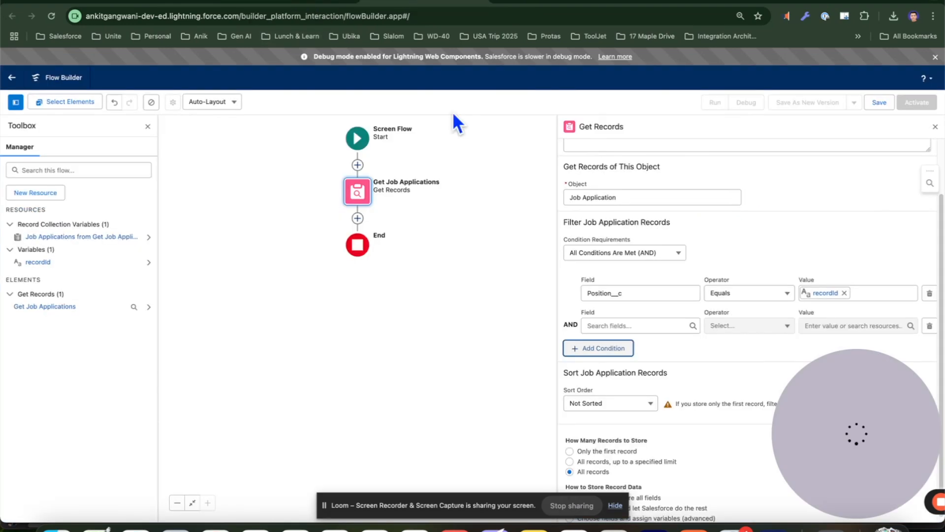
left_click(633, 325)
type("stat")
left_click(635, 343)
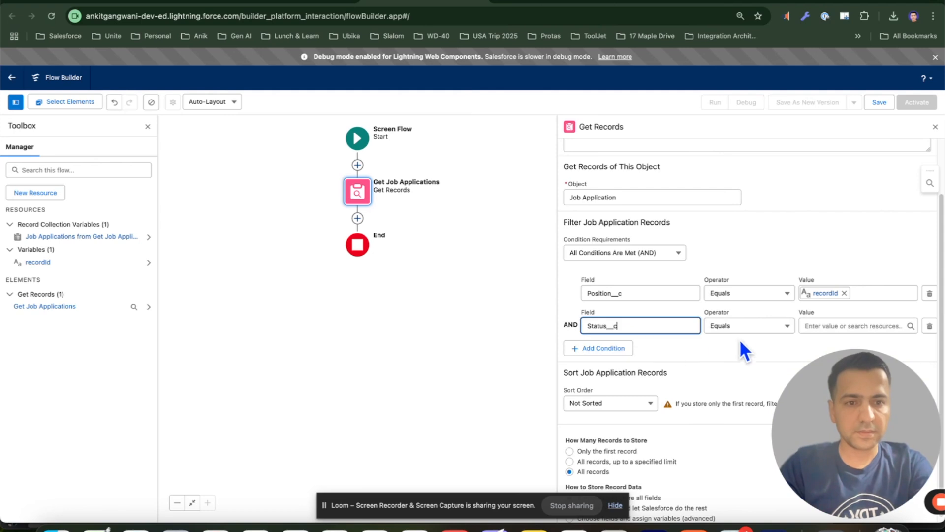
left_click(832, 326)
scroll(832, 321, "down", 1)
left_click(750, 339)
left_click_drag(838, 403, 660, 404)
left_click(857, 321)
type("sc")
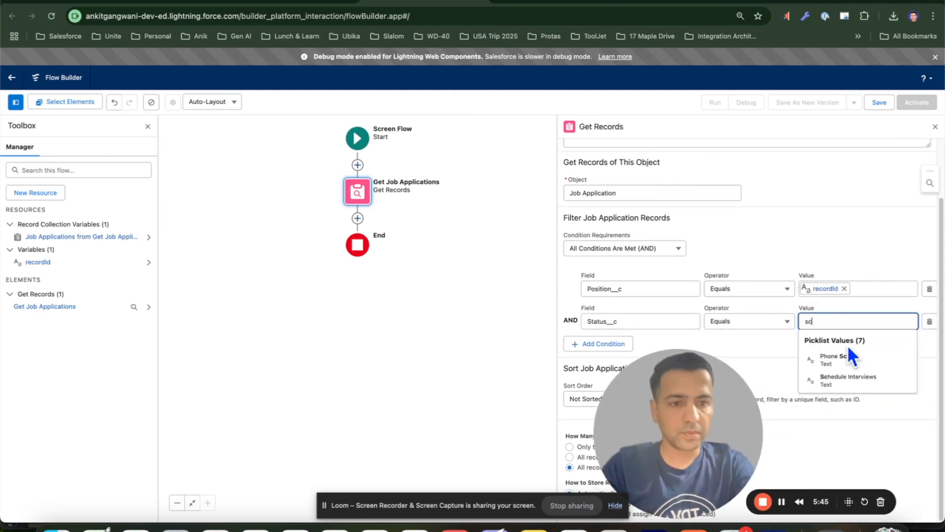
left_click(848, 367)
left_click_drag(679, 398, 872, 400)
Compare against the job applications list and close the Get Records configuration
left_click(129, 2)
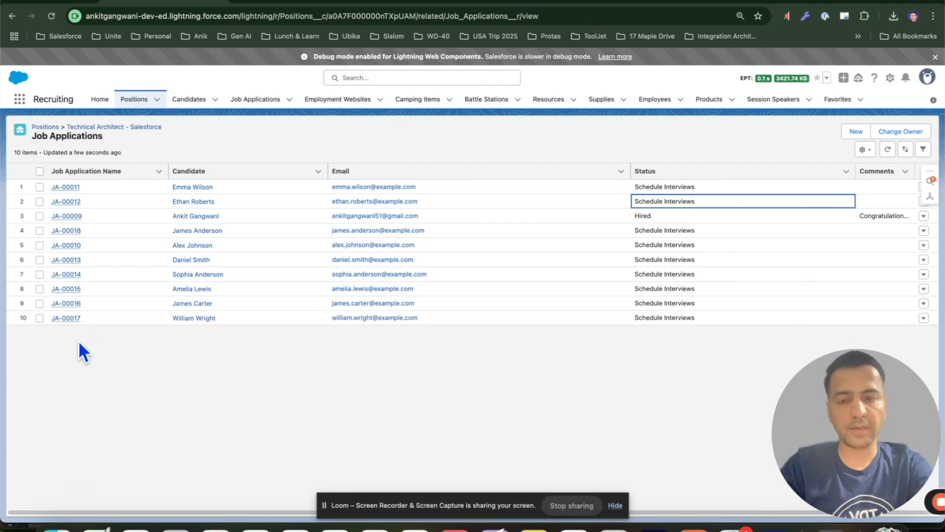
left_click(446, 2)
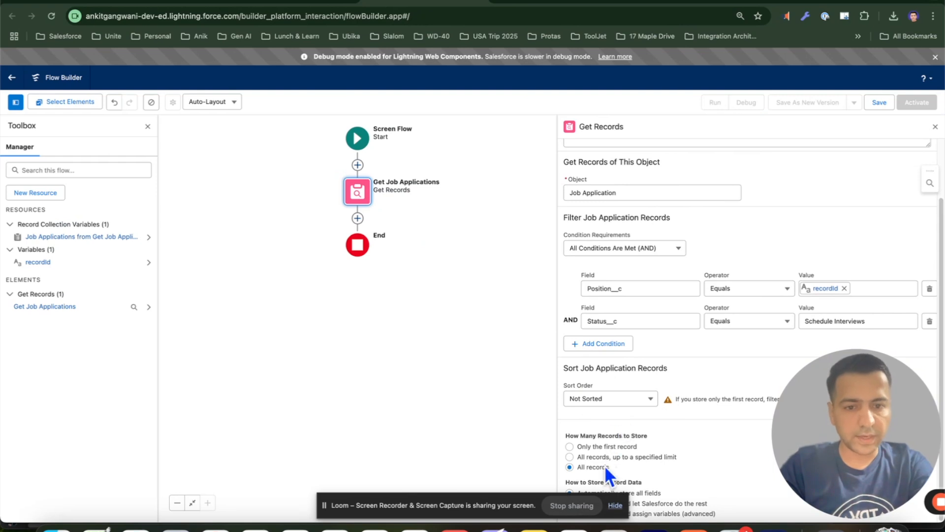
left_click(934, 127)
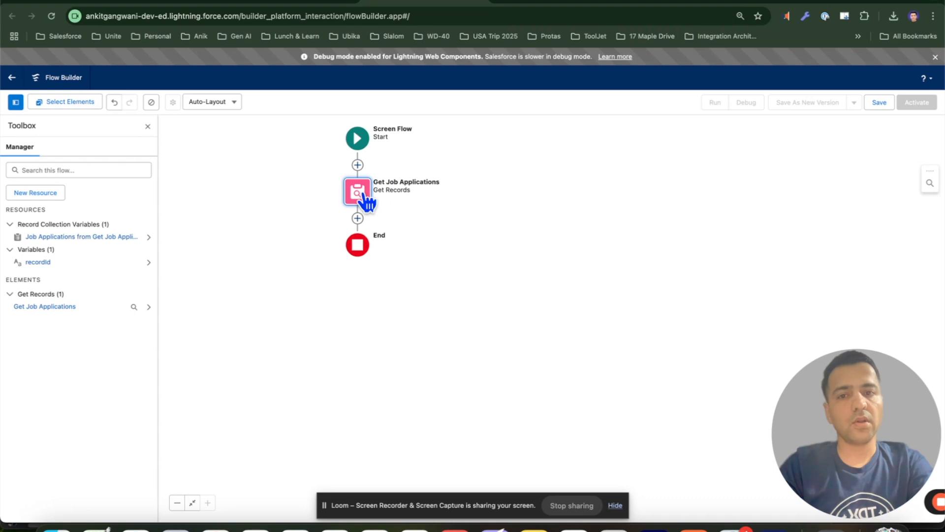
Add a Decision element after Get Job Applications labelled Job Applications Exist?
left_click(358, 218)
type("deci")
left_click(353, 275)
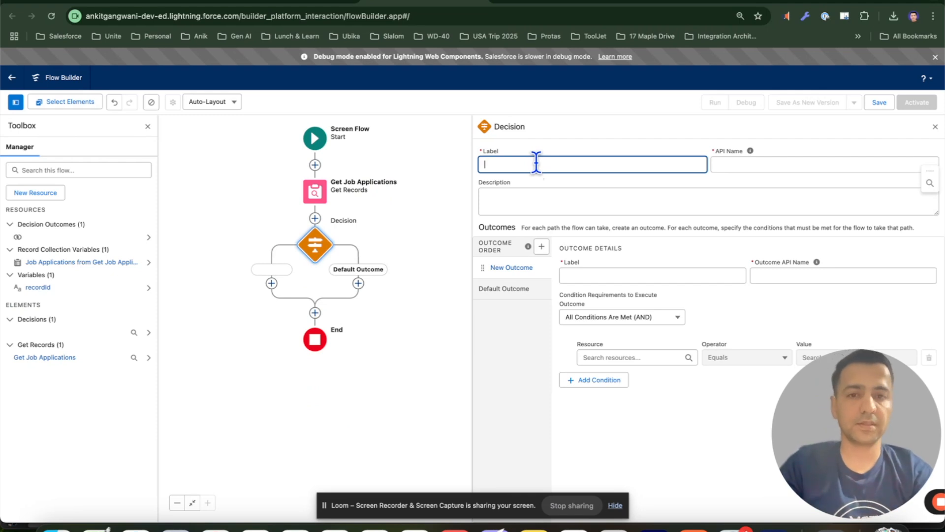
type("Job Applications Exist?")
key("Tab")
Name the decision outcome Yes with condition Job Applications from Get Job Applications Is Null False, then close the panel
left_click(584, 275)
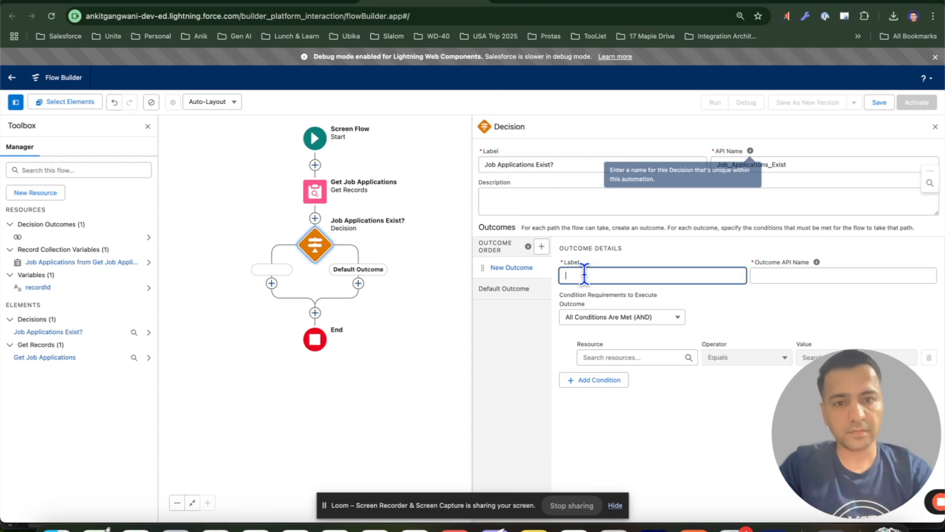
type("Yes")
left_click(613, 357)
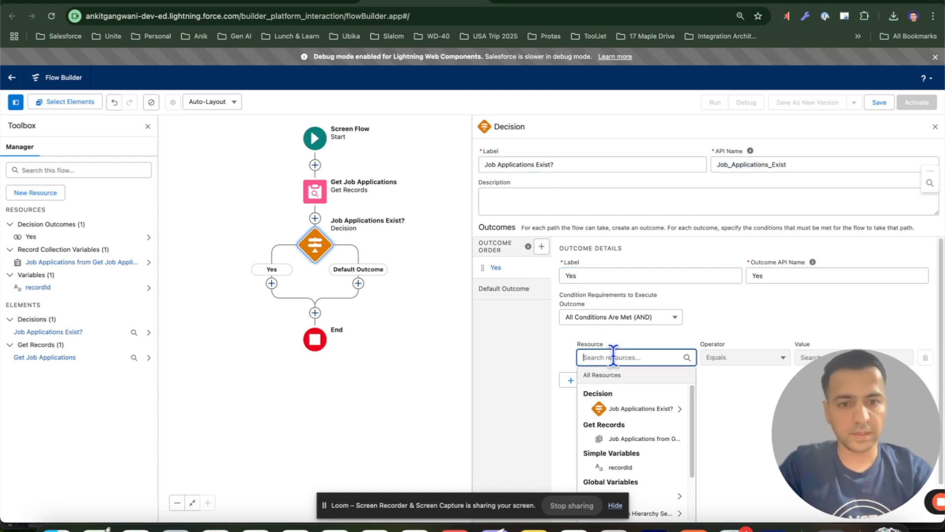
left_click(640, 396)
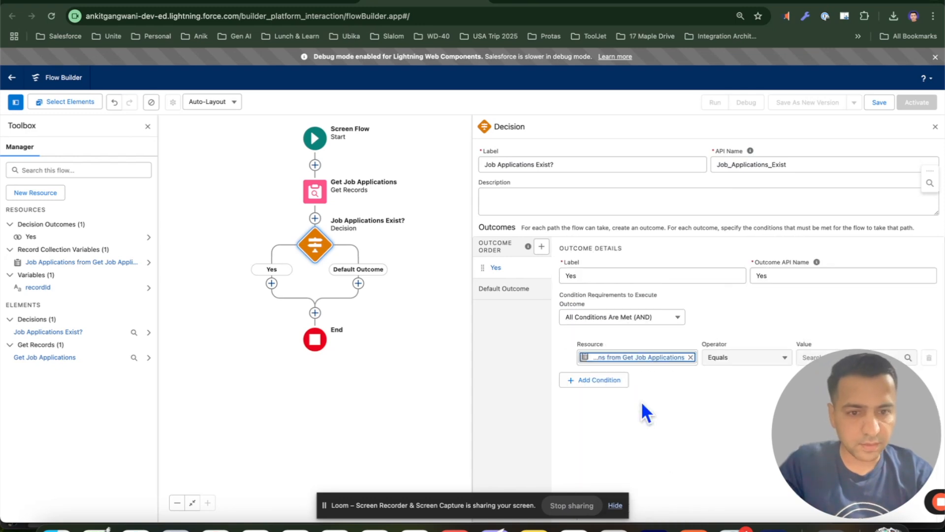
left_click_drag(841, 392, 666, 413)
left_click(859, 357)
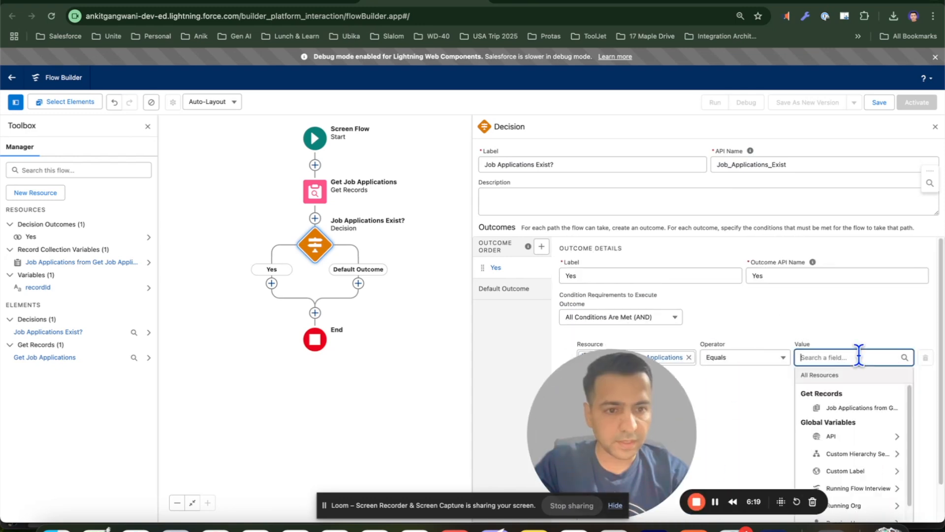
left_click(738, 357)
left_click(741, 323)
left_click(820, 358)
type("false")
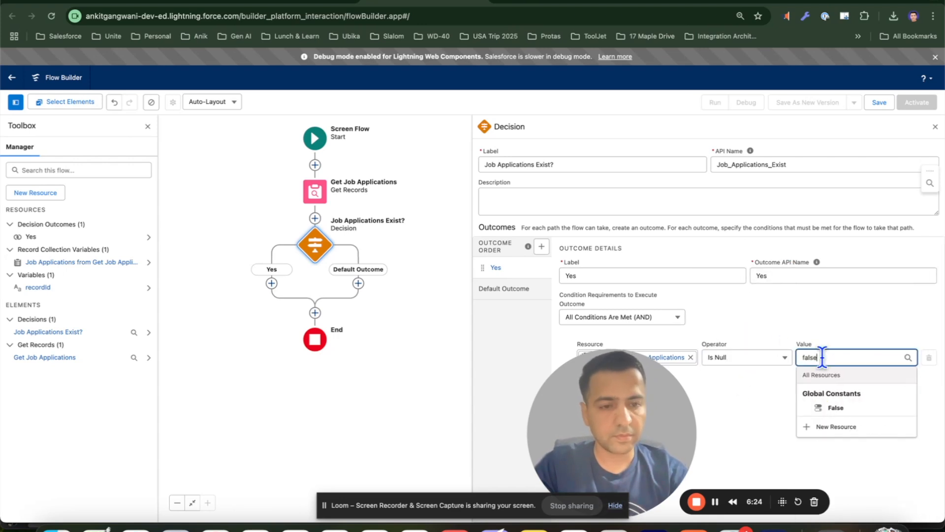
left_click(839, 407)
left_click_drag(657, 408, 915, 434)
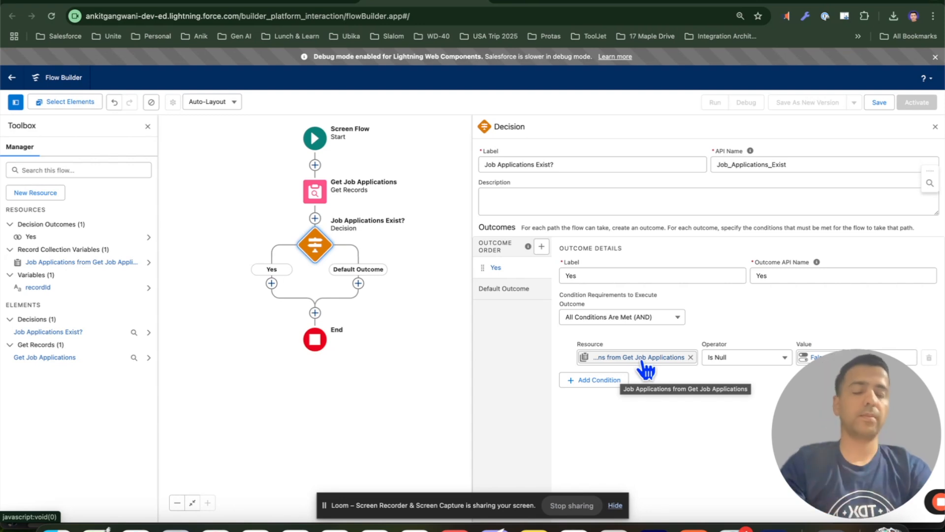
left_click(935, 127)
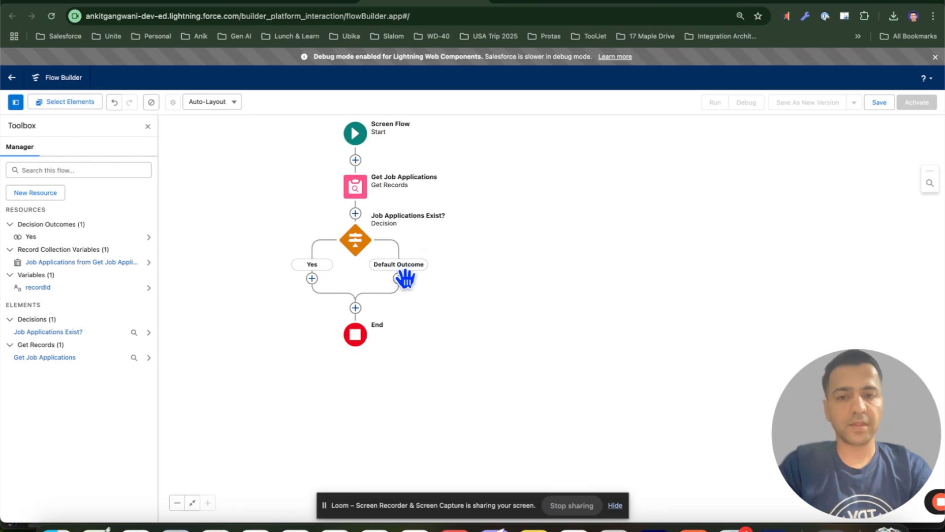
Add a Screen on the Default Outcome path with Display Text "No Job Applications Exist for this position" named NoMessage
left_click(363, 5)
left_click(340, 5)
left_click(399, 278)
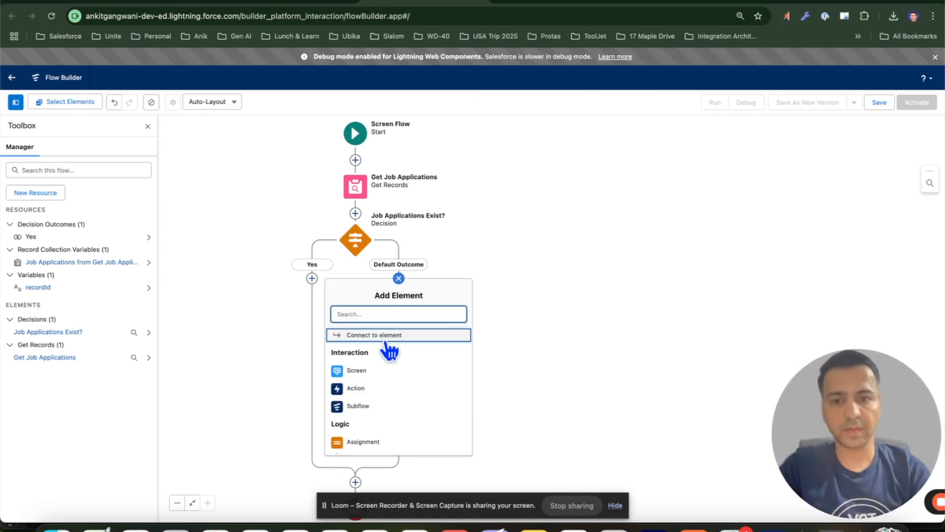
left_click(345, 370)
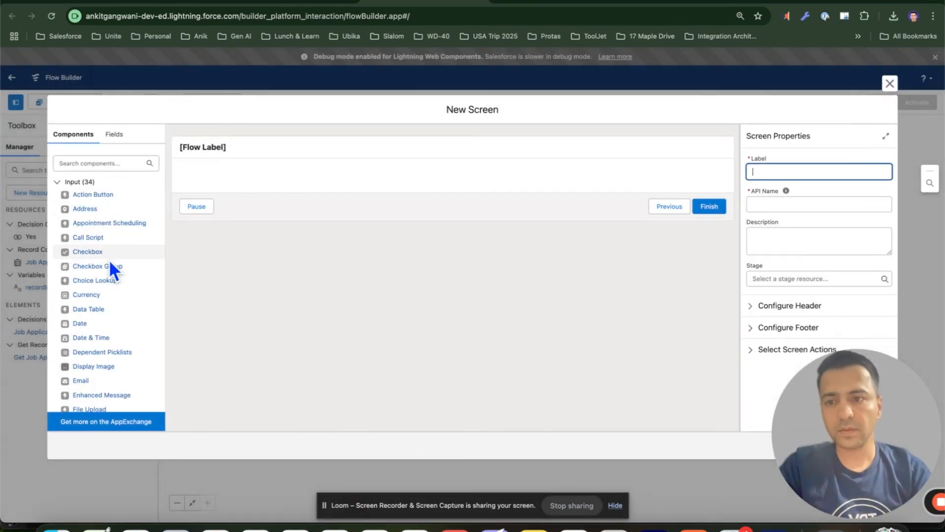
scroll(110, 265, "down", 10)
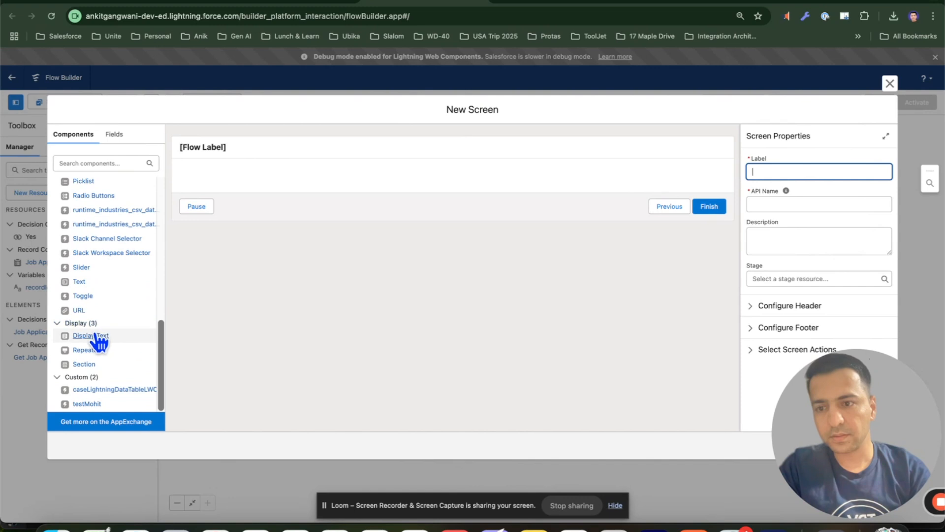
left_click(94, 336)
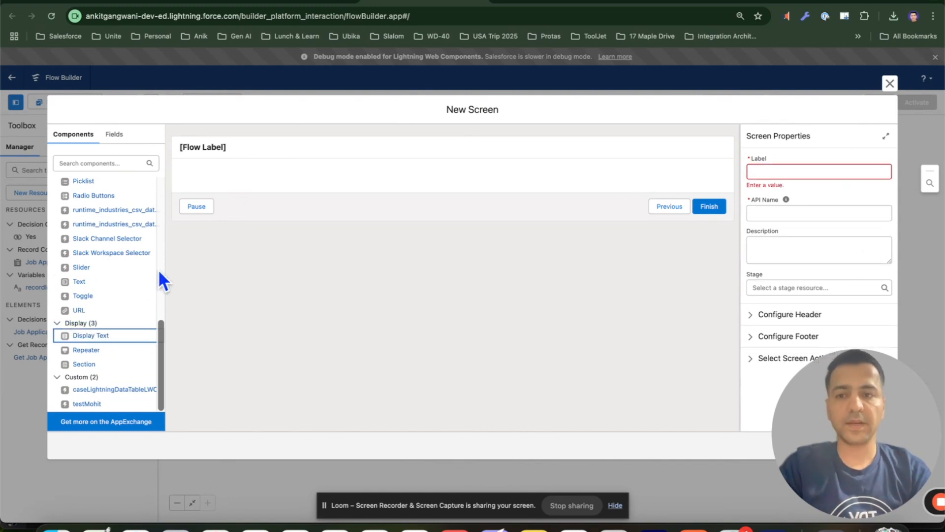
left_click_drag(99, 337, 232, 178)
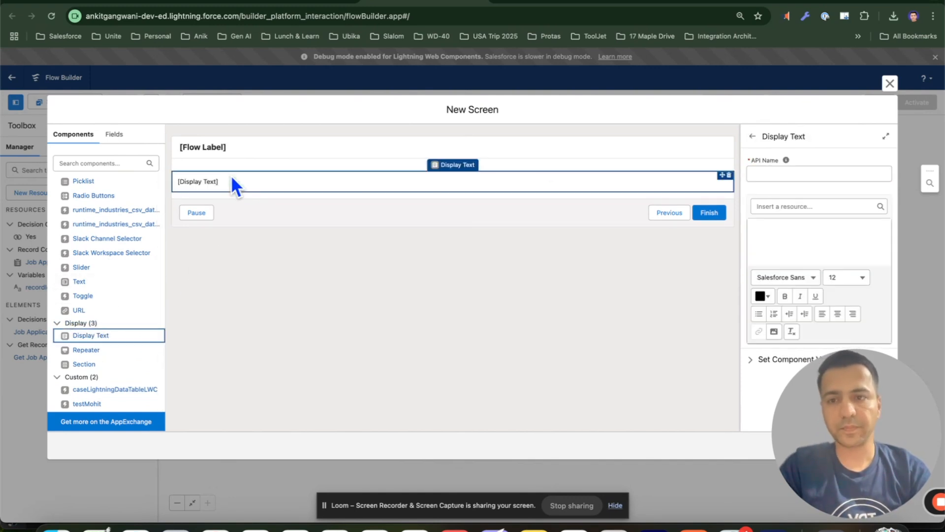
left_click(793, 225)
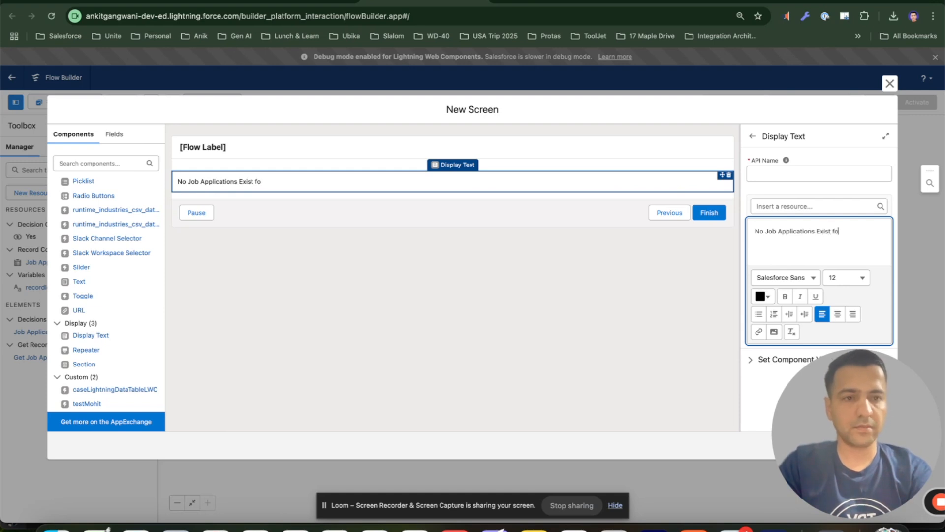
type("sition")
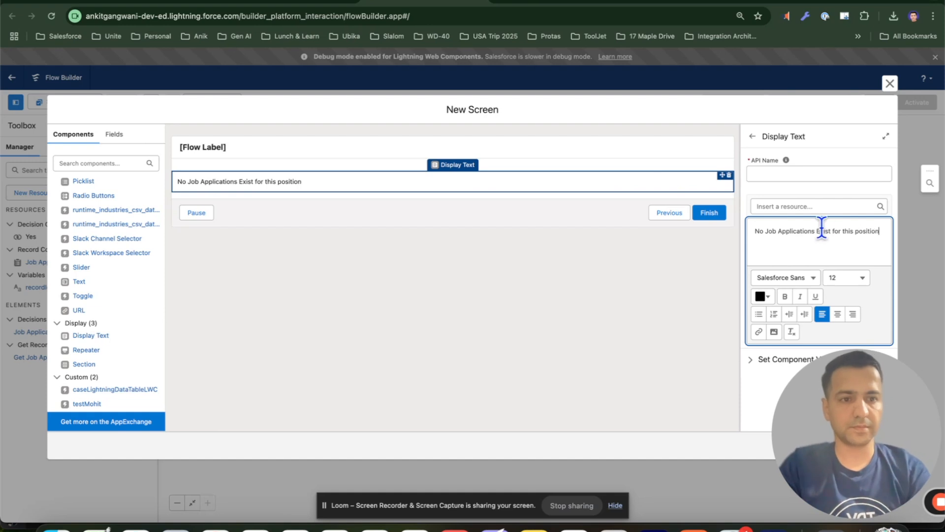
left_click(807, 177)
type("NoMessage")
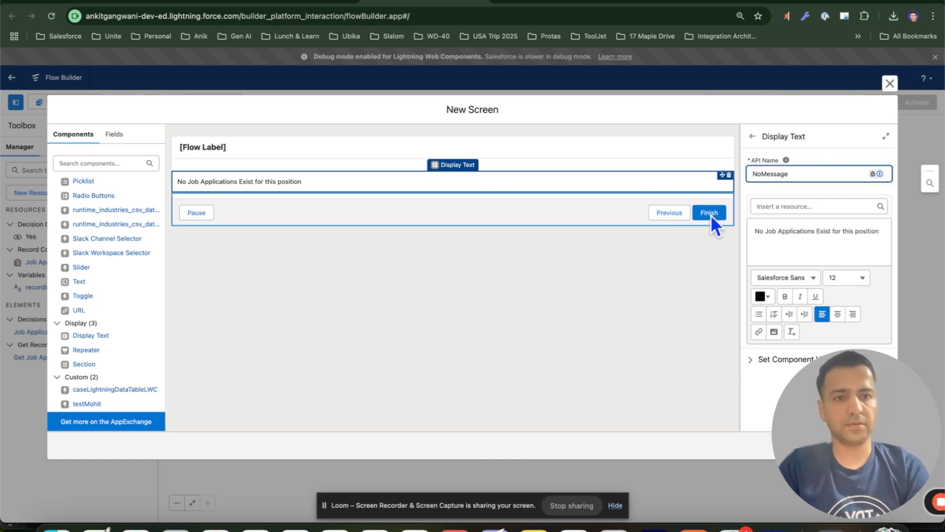
left_click(648, 262)
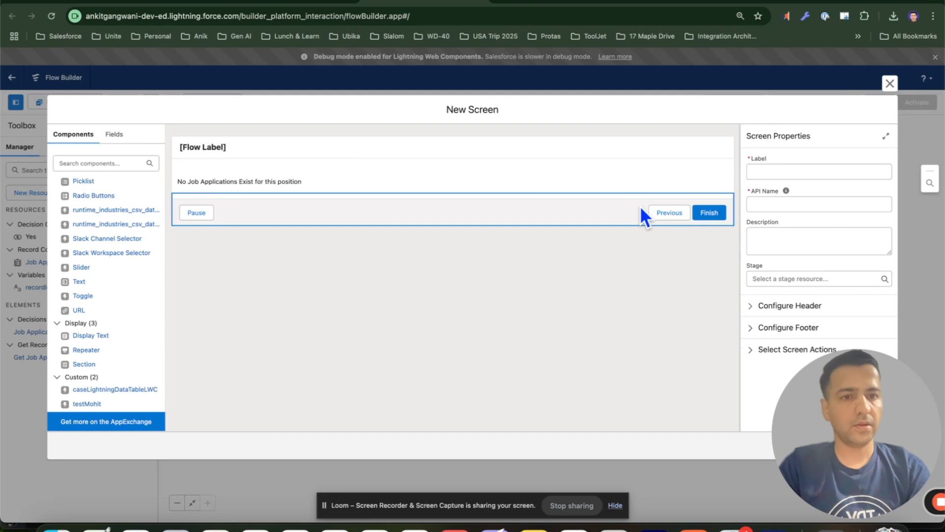
Label the Default Outcome screen No Records Exist and save it
left_click(761, 171)
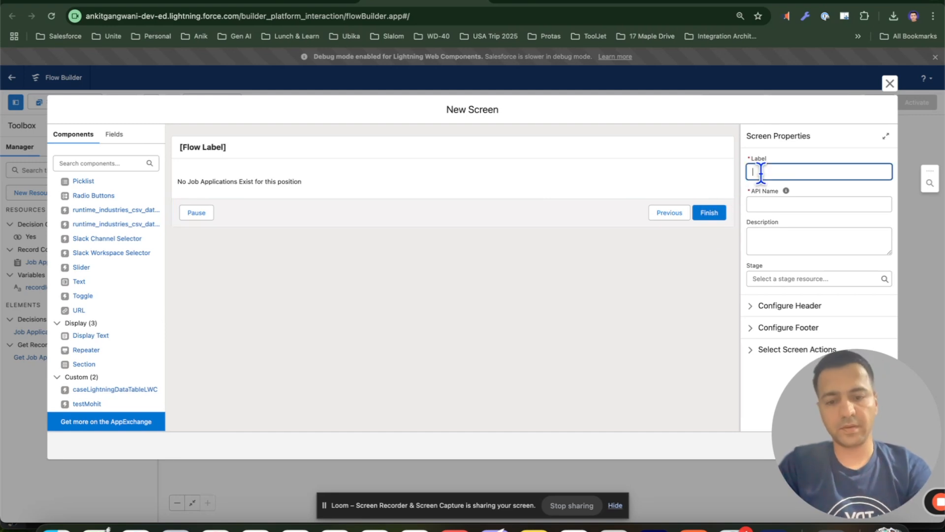
type("No Rec")
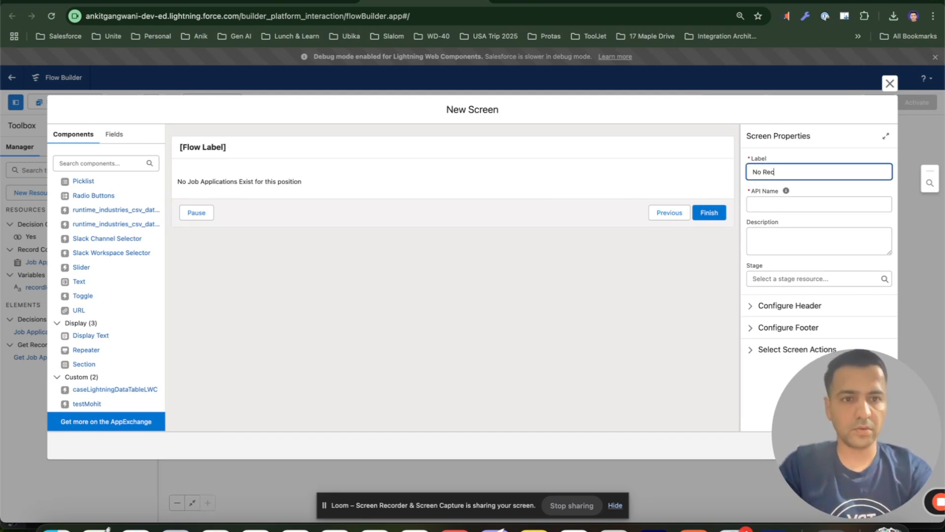
type("ords E")
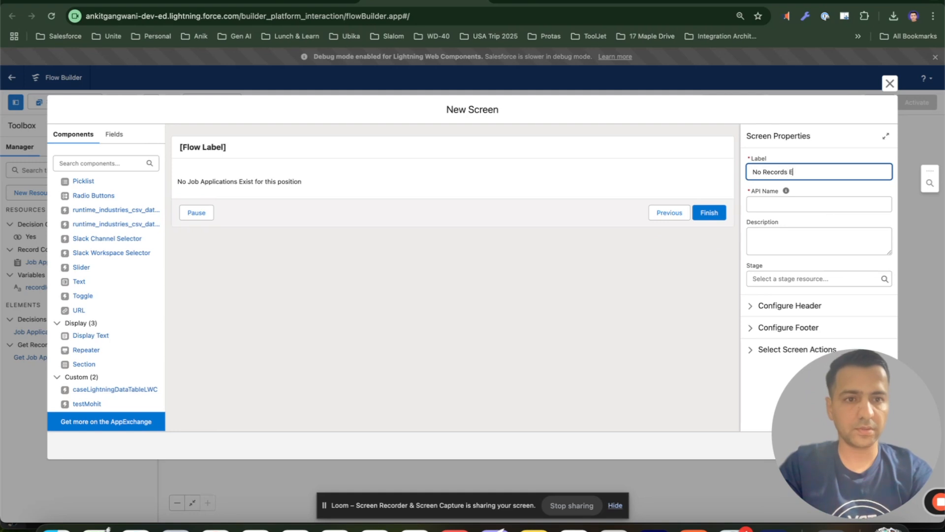
type("xist")
key("Tab")
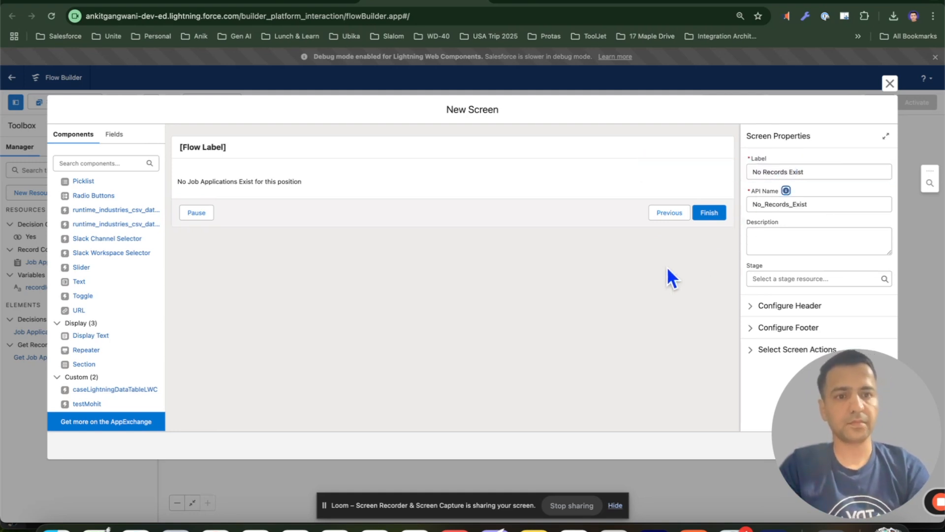
left_click_drag(816, 404, 578, 381)
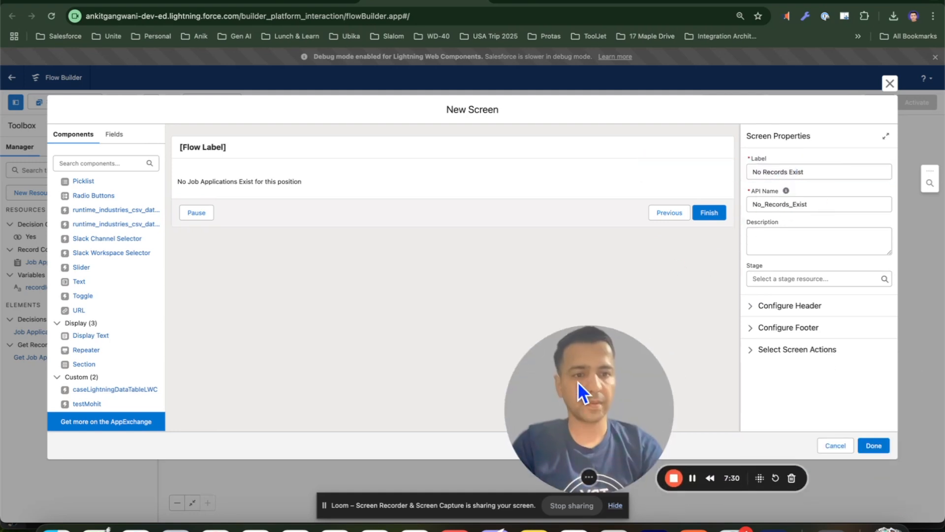
left_click(875, 446)
left_click_drag(677, 415, 897, 420)
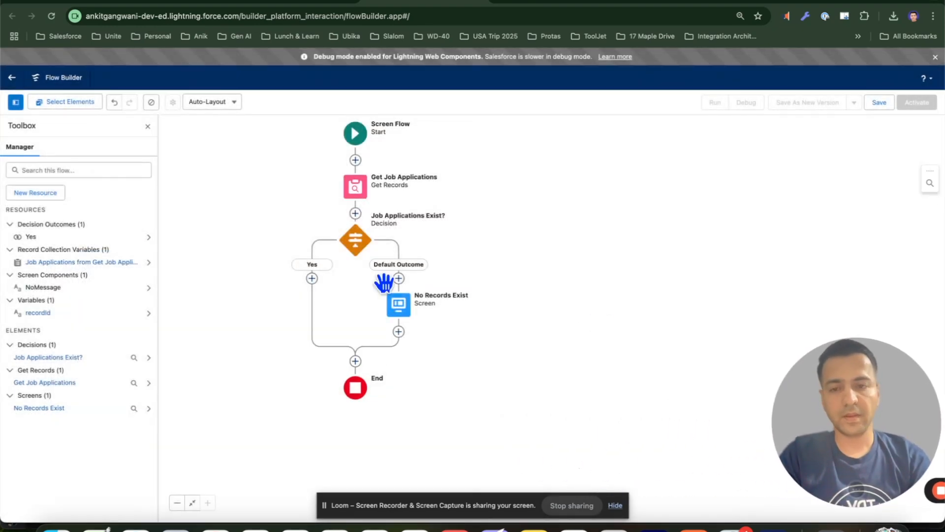
Add a Screen on the Yes path and place a Data Table component on it
left_click_drag(344, 277, 437, 251)
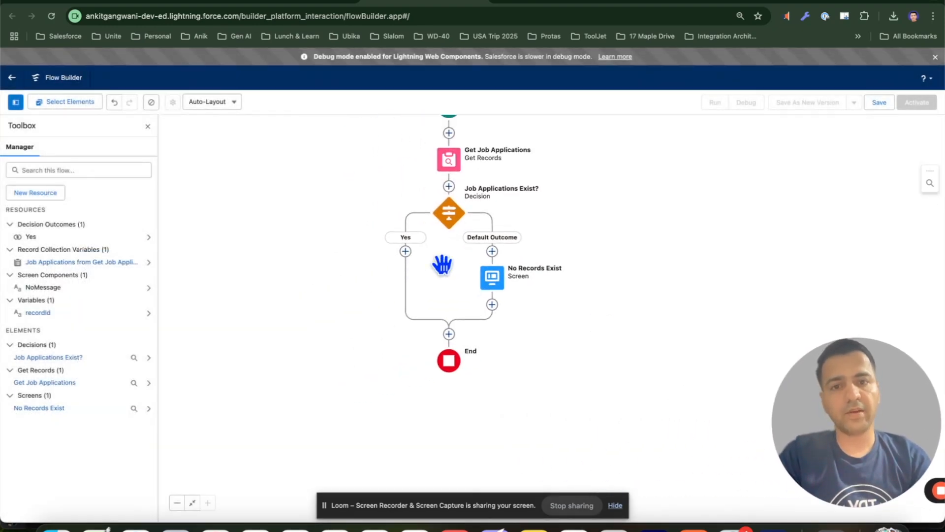
left_click(406, 251)
left_click(367, 344)
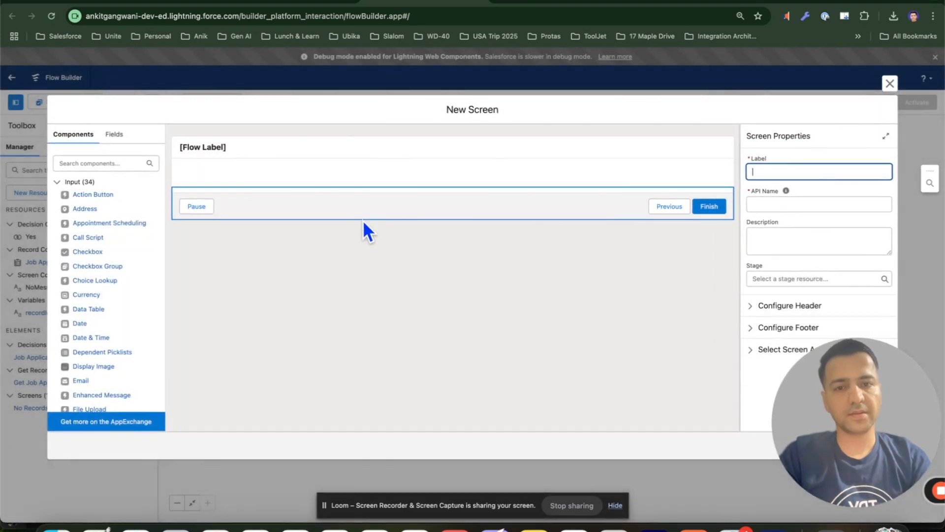
left_click(103, 164)
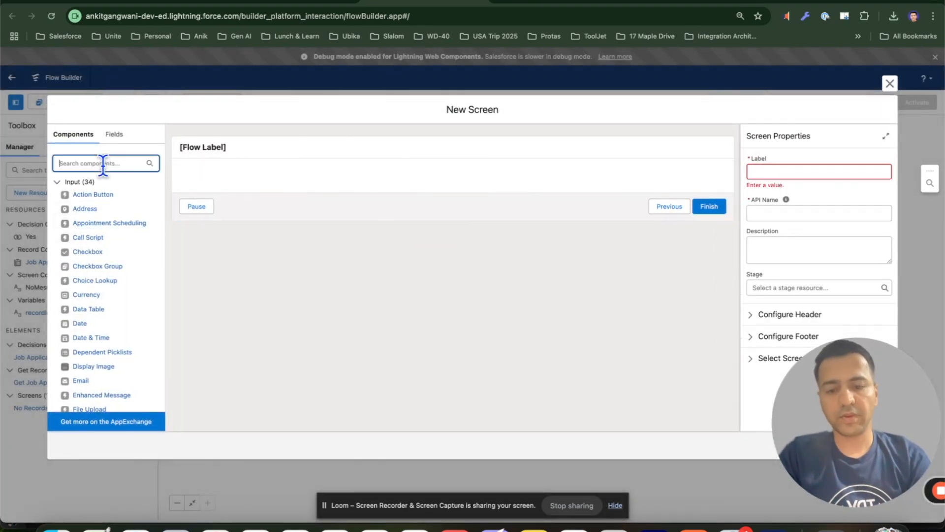
type("data")
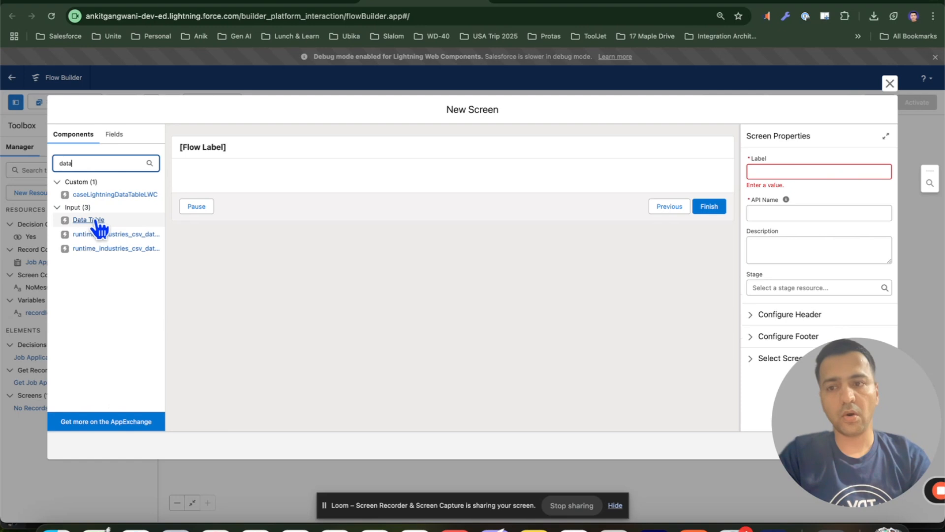
left_click(92, 221)
left_click_drag(94, 223, 249, 183)
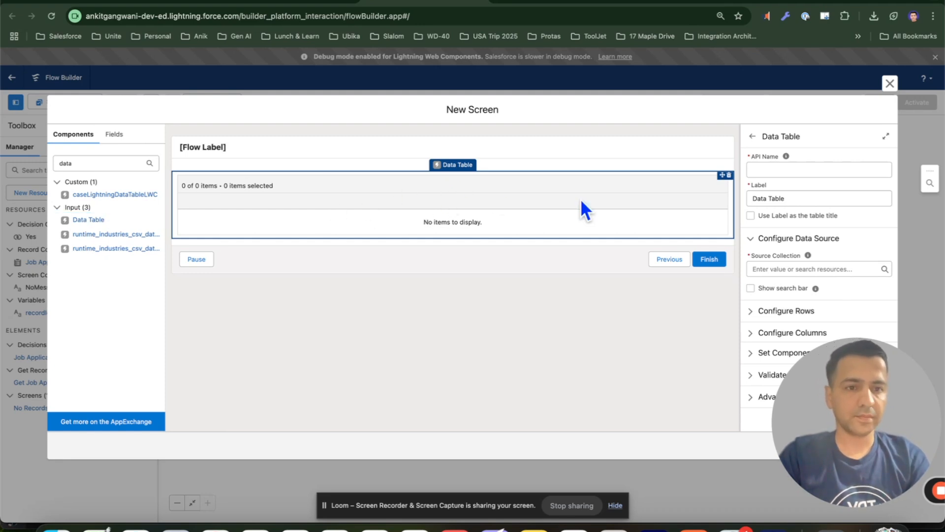
Label the data table Job Applications with API name JobApplications and use the label as the table title
left_click(781, 168)
left_click(641, 203)
left_click(782, 169)
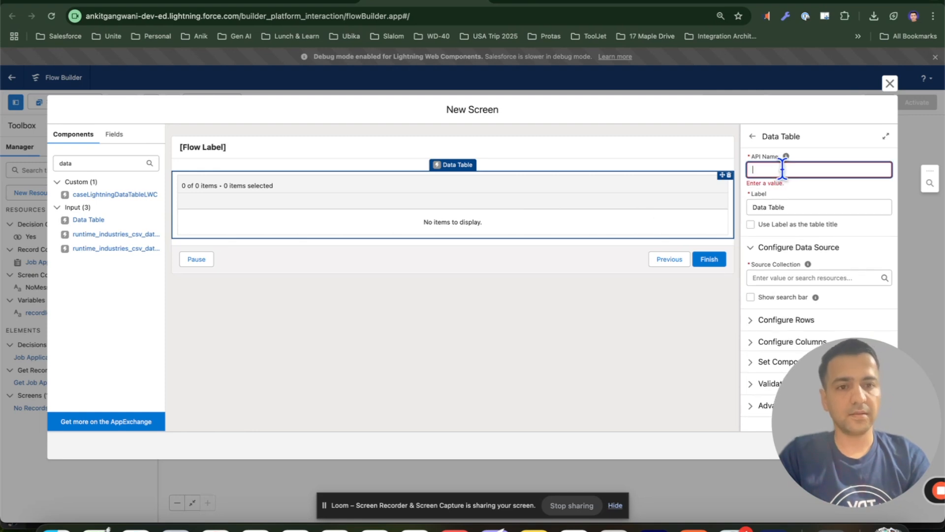
double_click(785, 202)
type("Job Applications")
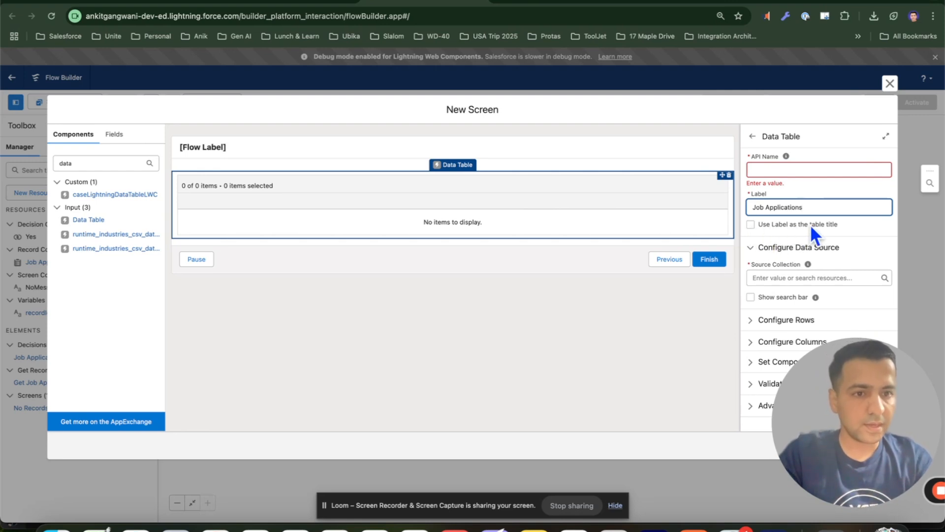
left_click(751, 225)
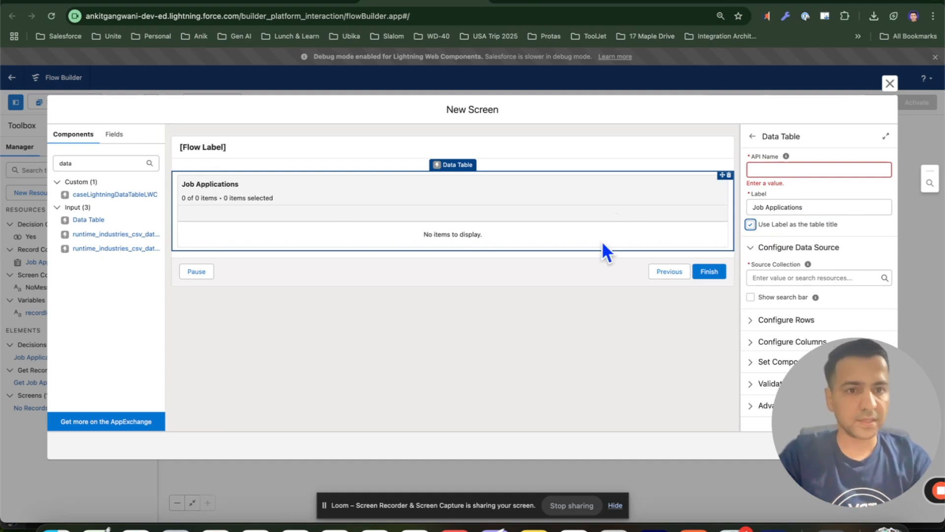
left_click(767, 168)
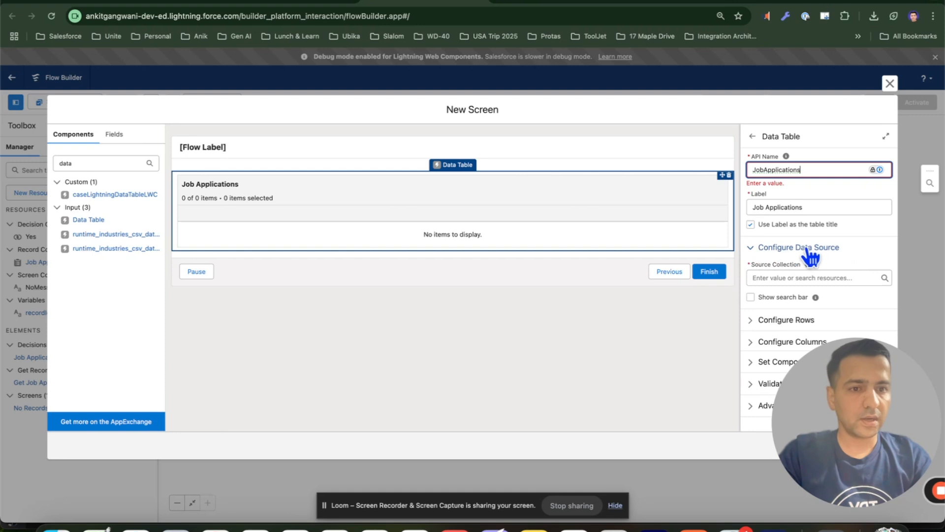
Set the data table's source collection to Job Applications from Get_Job_Applications and its minimum selection to 1
left_click(768, 278)
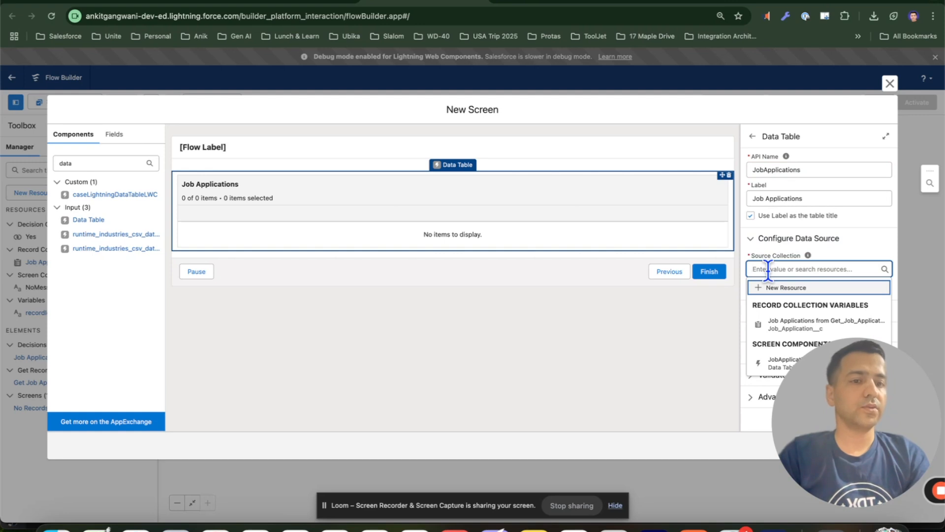
left_click(785, 324)
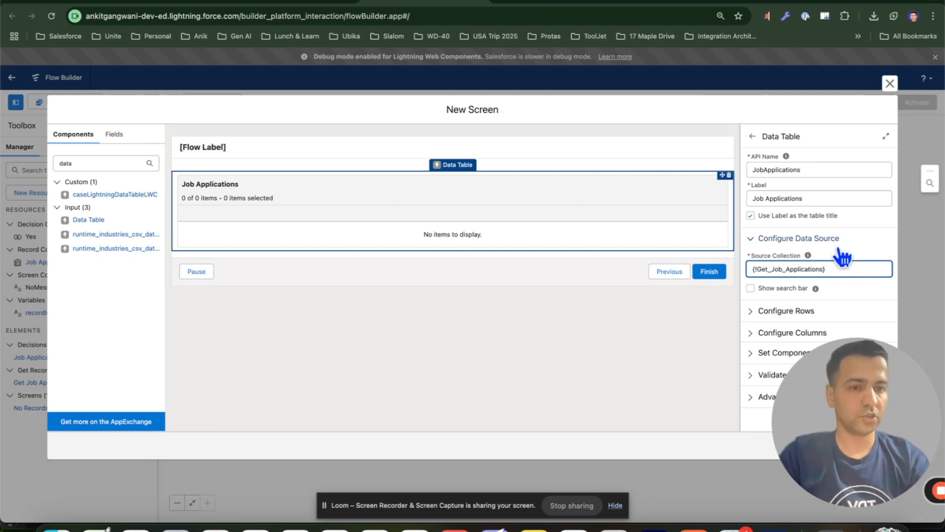
left_click(786, 311)
scroll(786, 315, "down", 1)
scroll(786, 315, "down", 2)
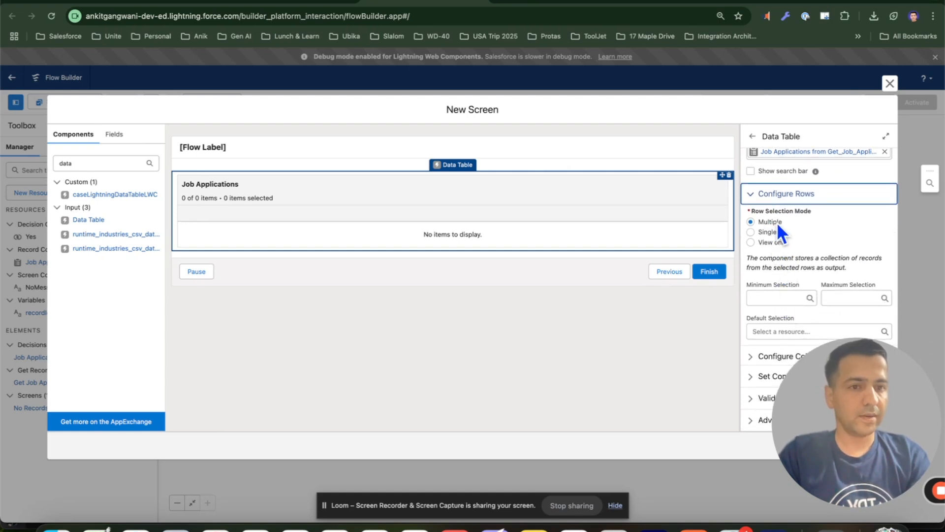
left_click(774, 298)
type("1")
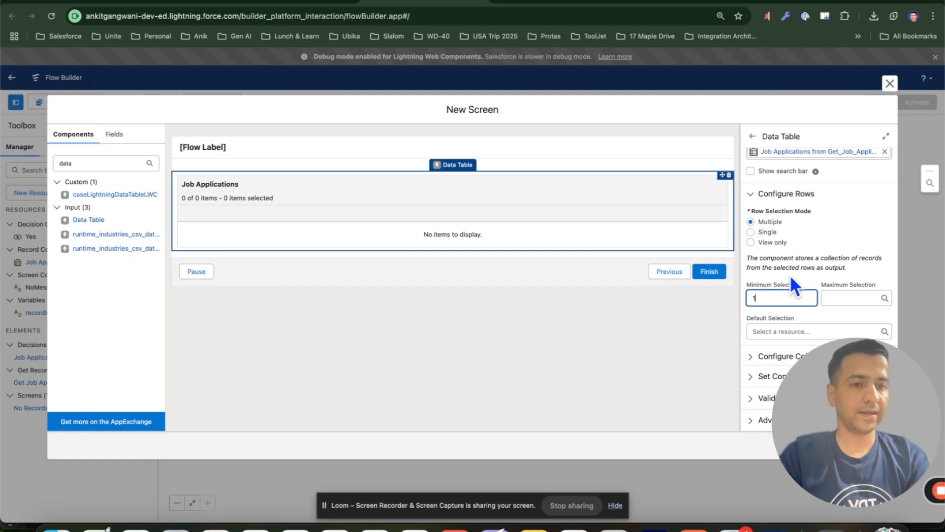
Try to add a Candidate__c column to the data table and save the screen
left_click_drag(839, 389, 390, 386)
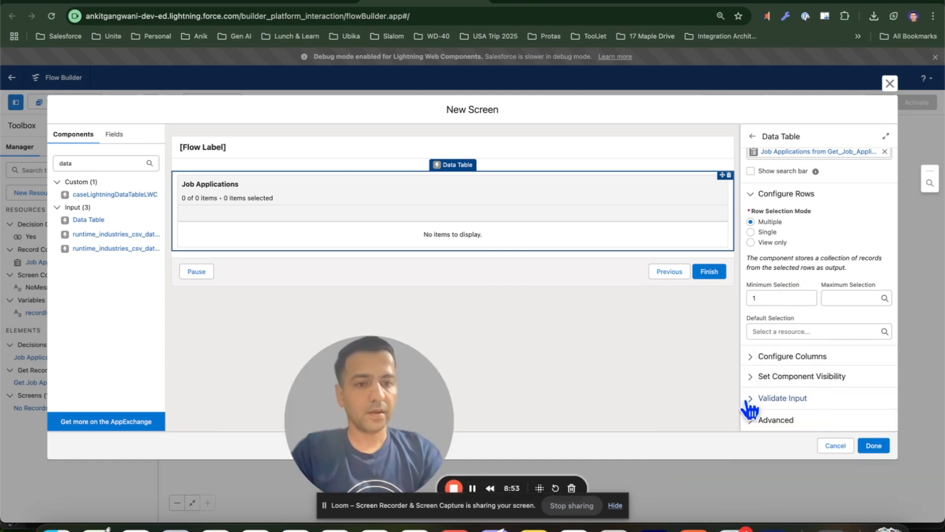
left_click(784, 362)
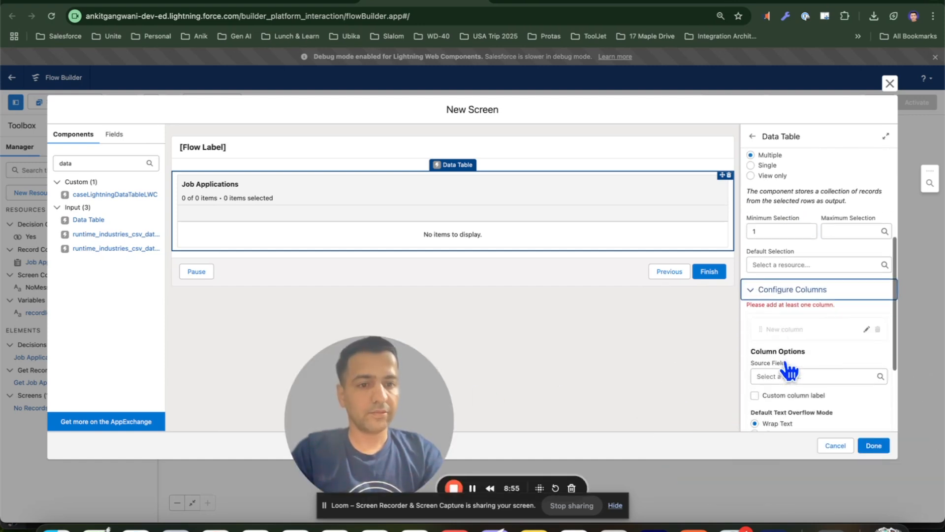
left_click(787, 337)
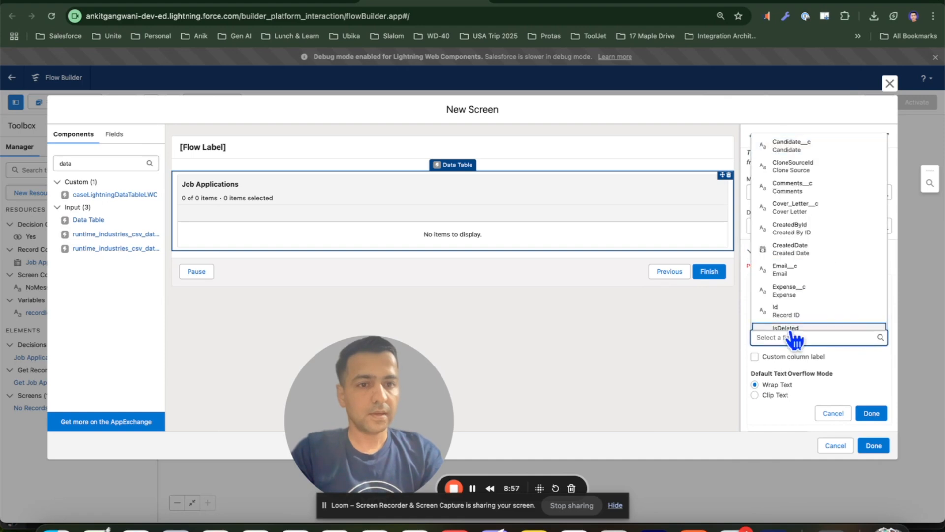
left_click(801, 147)
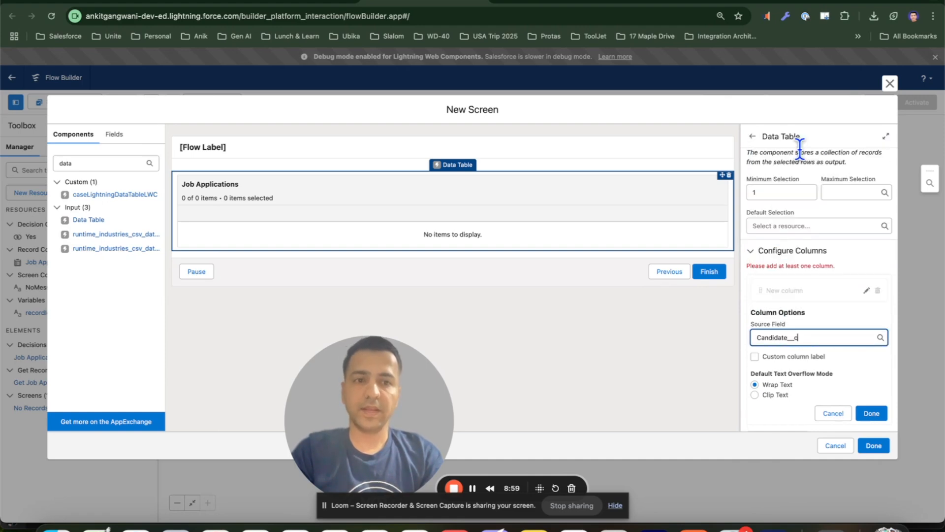
left_click(875, 414)
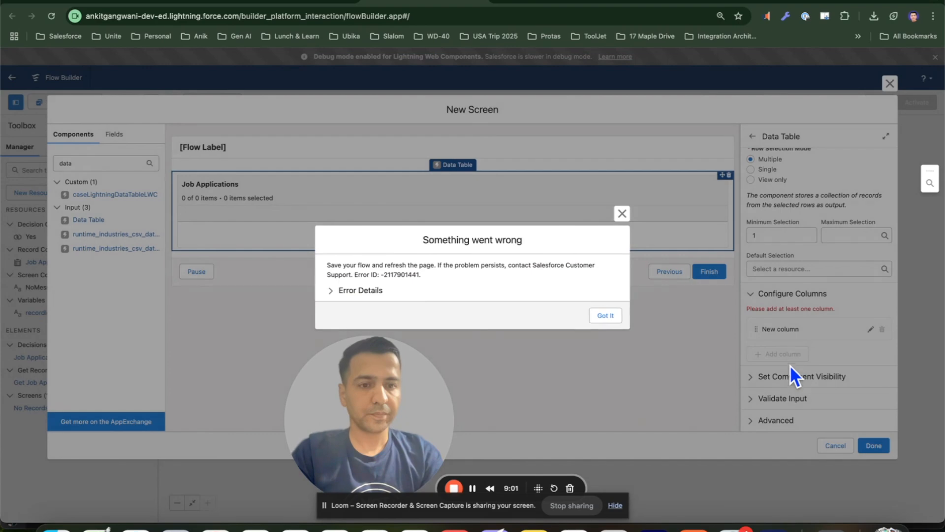
left_click(622, 213)
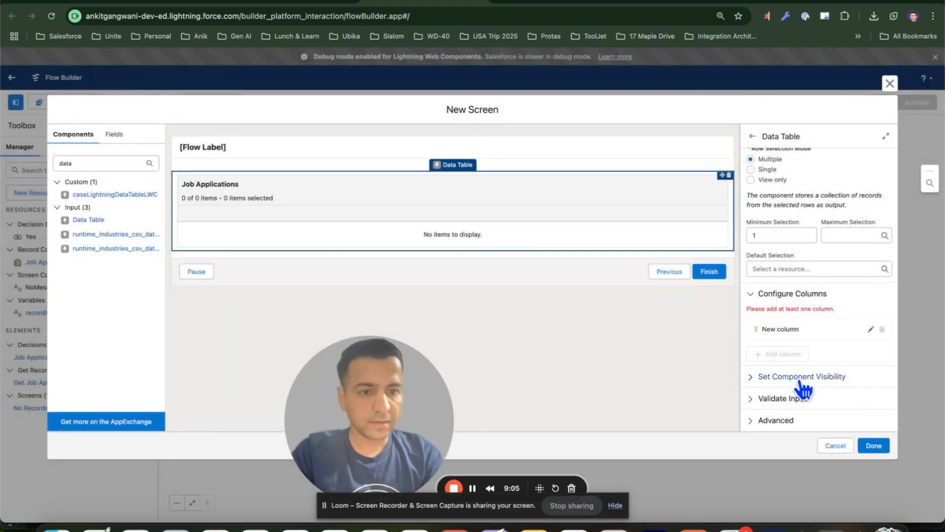
left_click(870, 446)
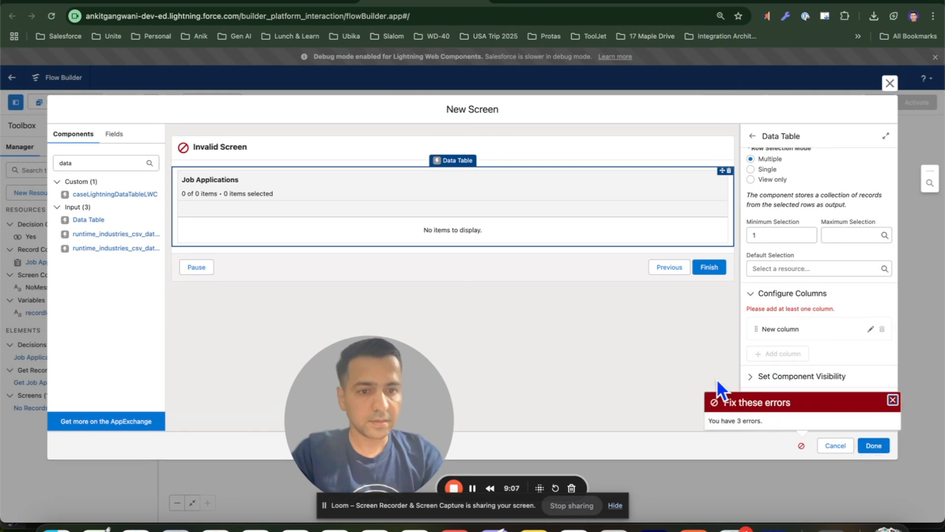
Label the new screen Job Applications Screen and save it
left_click(642, 340)
left_click(764, 172)
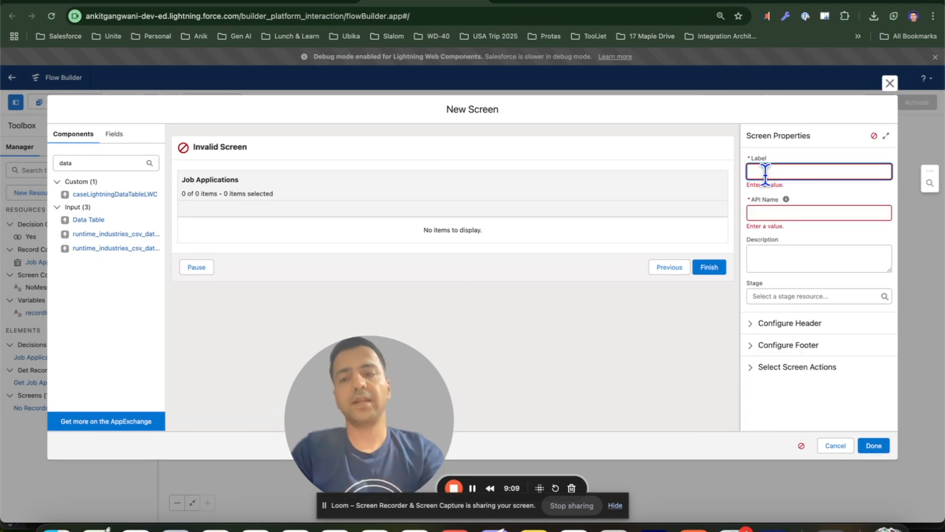
type("Job Applications Screen")
left_click(787, 190)
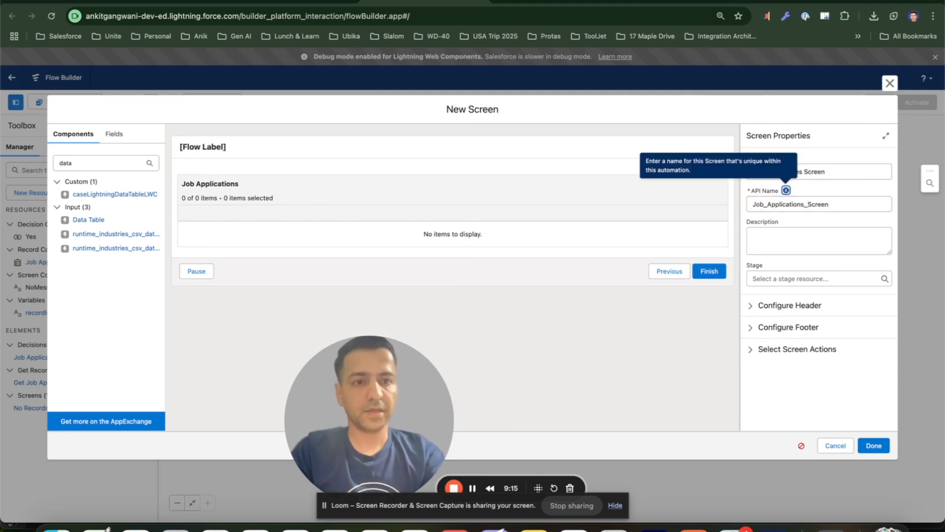
left_click(874, 445)
Reopen the screen and add a Candidate__c column to the Job Applications data table
double_click(389, 278)
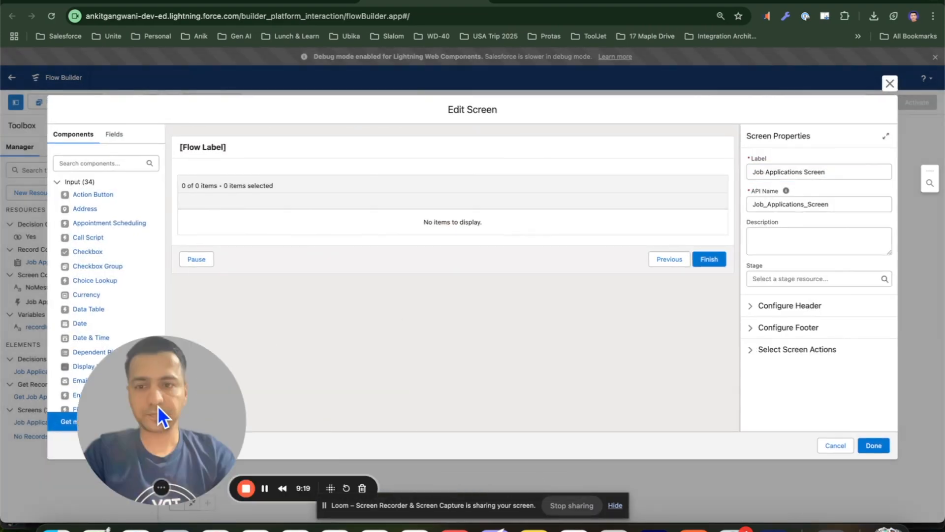
left_click(428, 202)
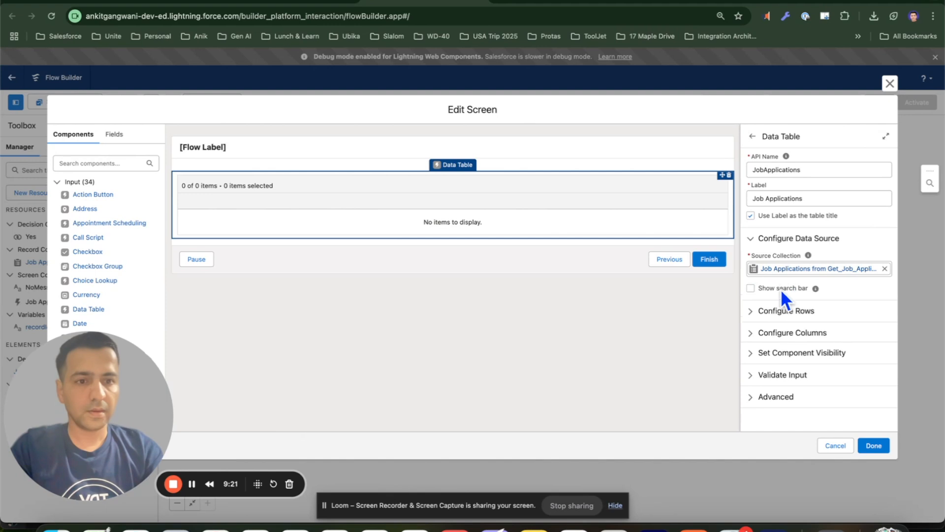
left_click(790, 332)
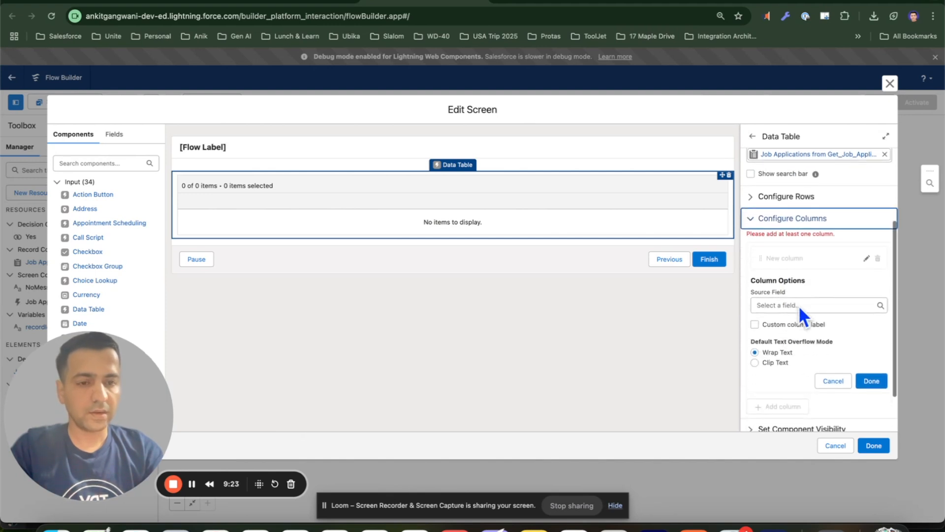
left_click(788, 306)
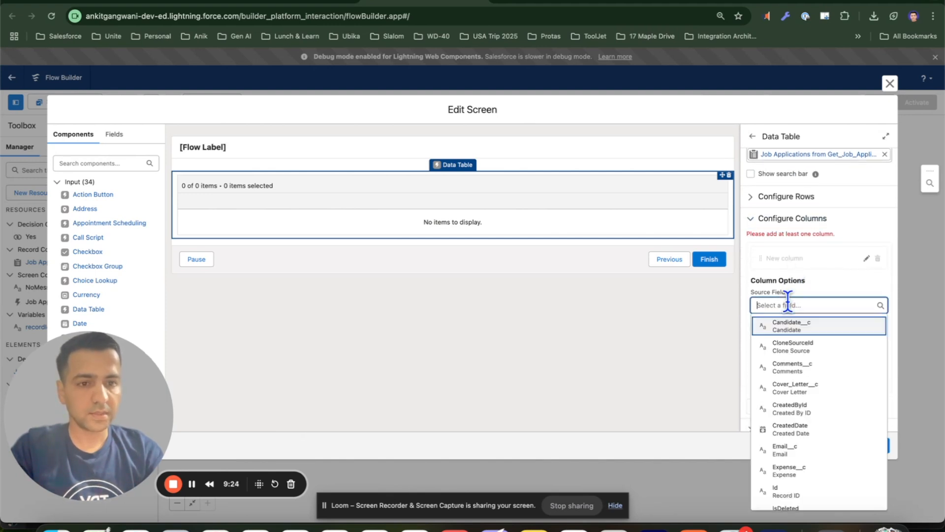
left_click(791, 329)
left_click(873, 384)
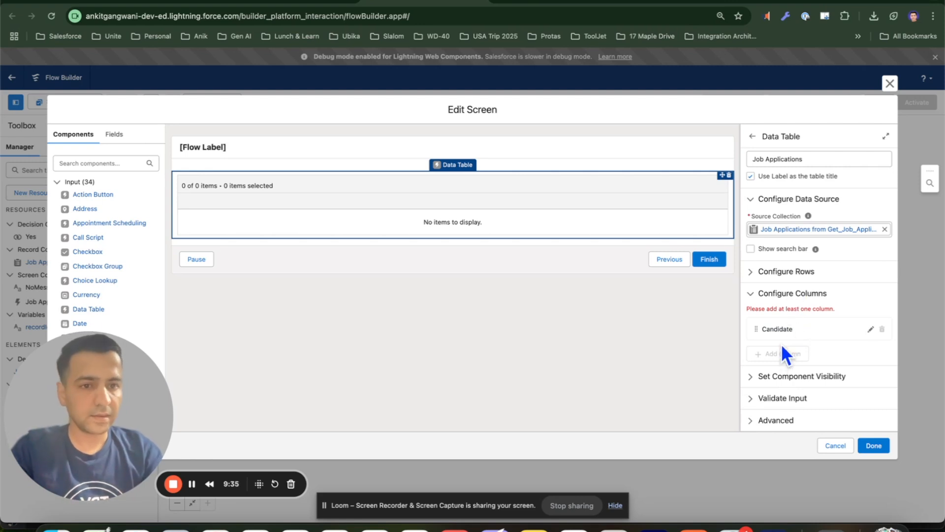
Reselect the Job Applications data table and add a Candidate__c column to it
left_click(872, 445)
left_click(670, 357)
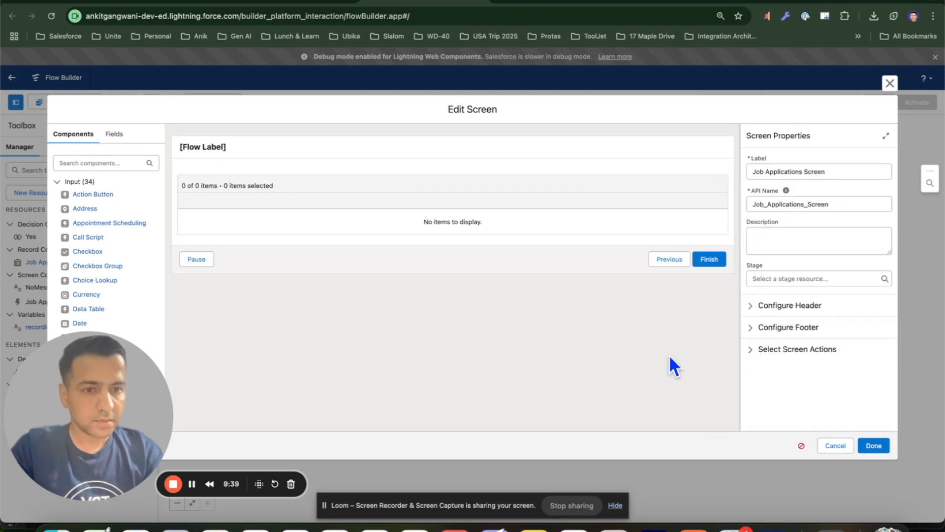
left_click(588, 224)
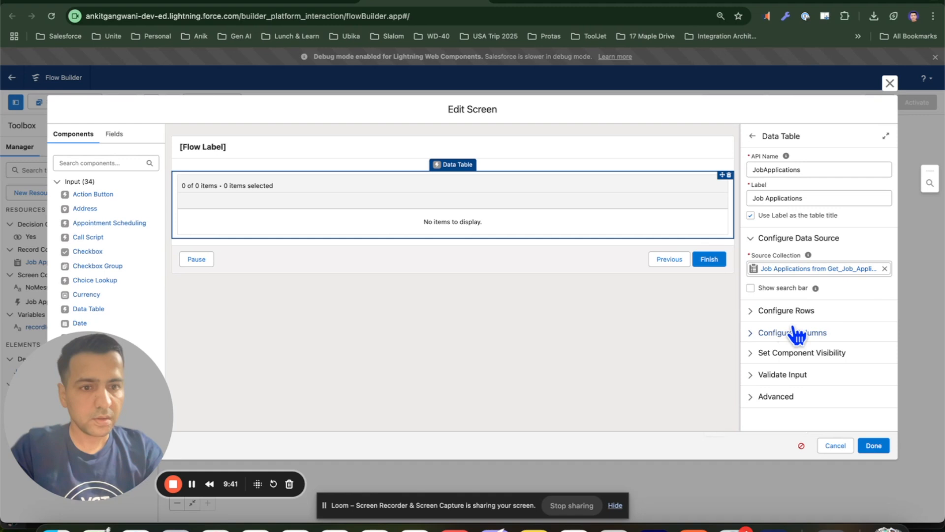
left_click(791, 333)
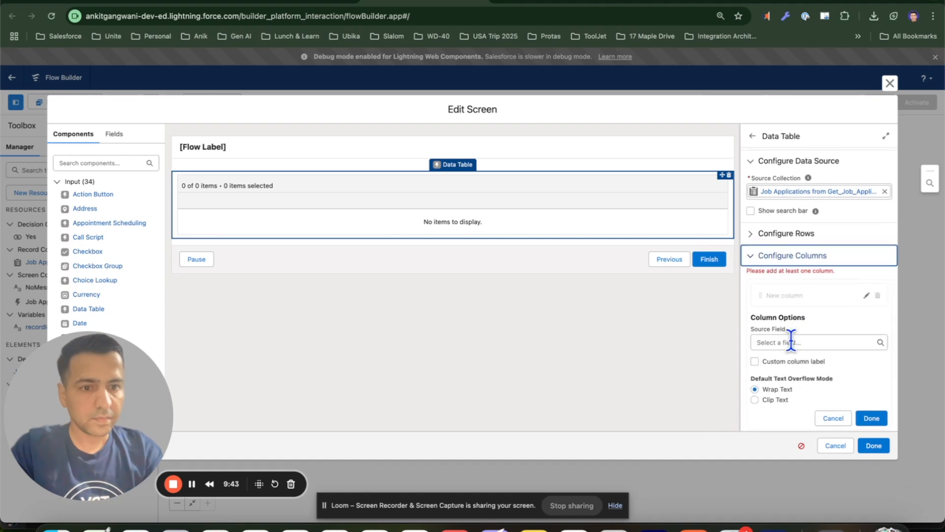
left_click(790, 342)
type("c")
left_click(804, 154)
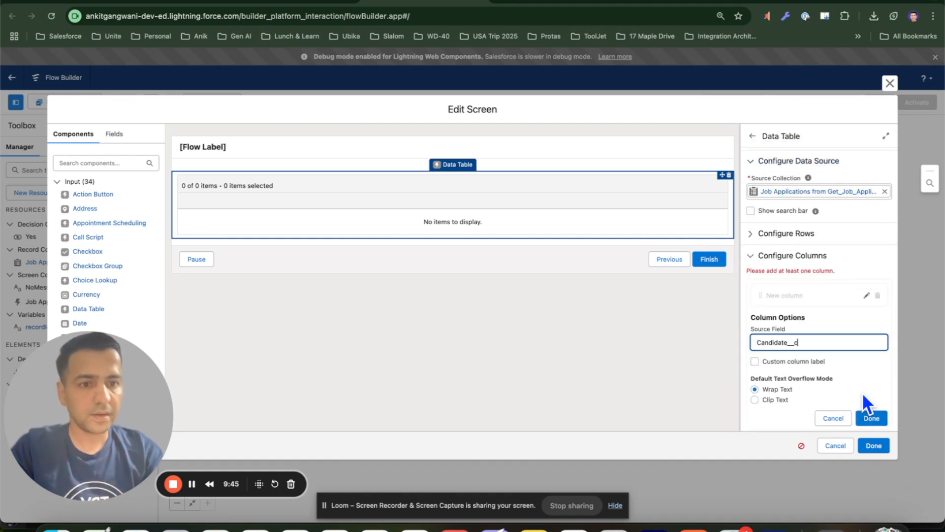
left_click(872, 418)
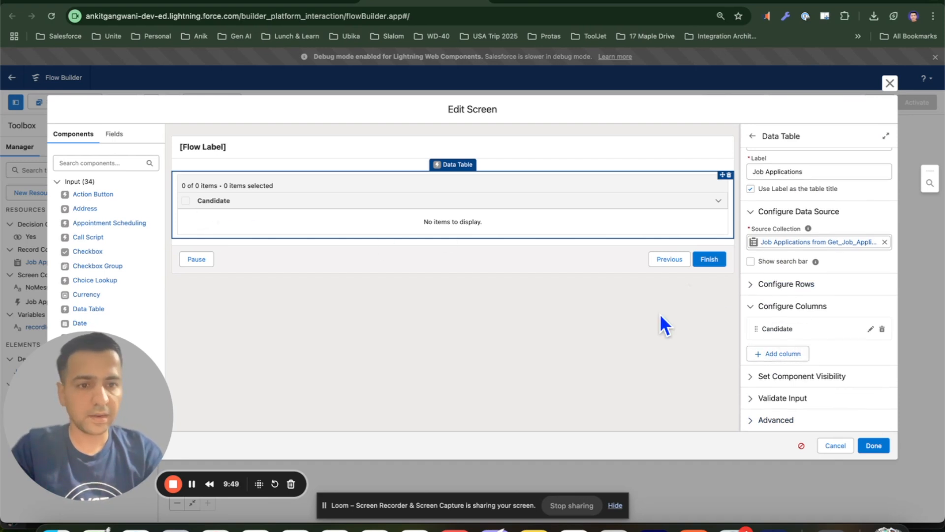
Try to add an Email__c column to the data table, dismiss the error, and cancel the screen edits
left_click(781, 354)
left_click(784, 406)
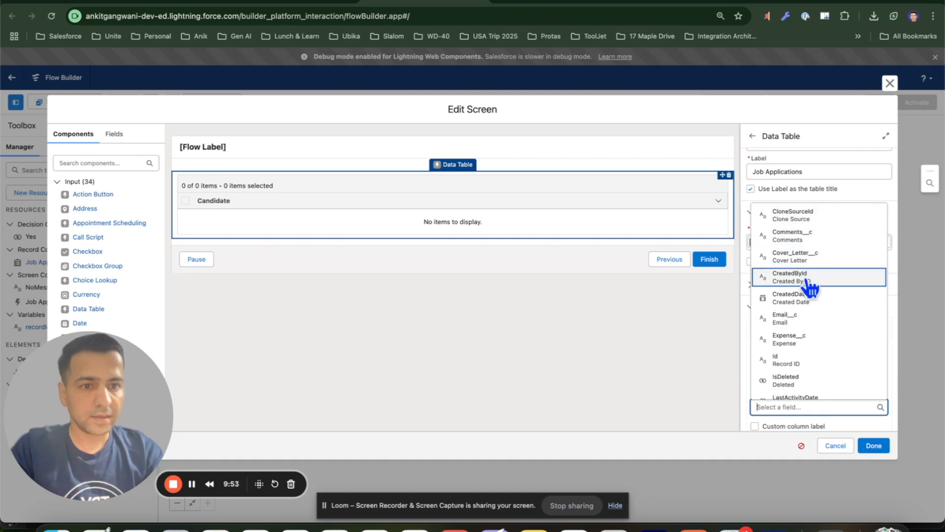
left_click(808, 319)
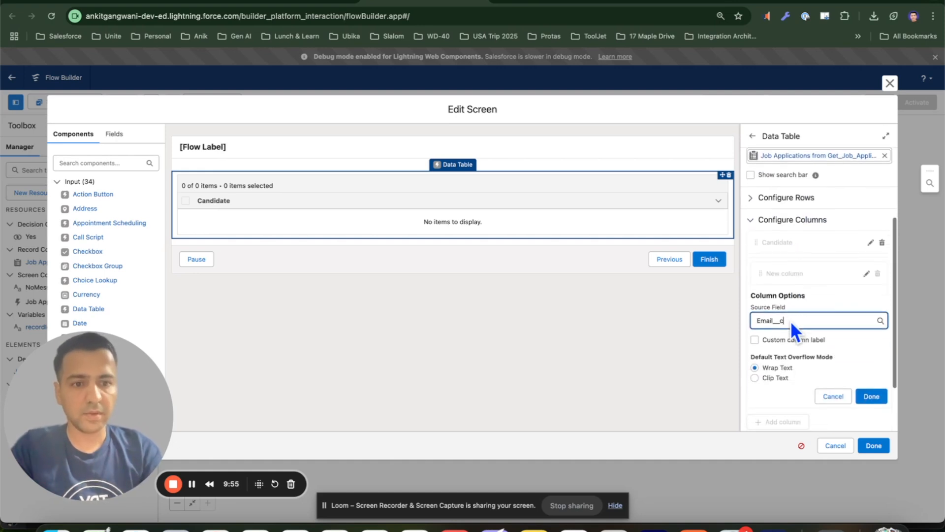
left_click(873, 390)
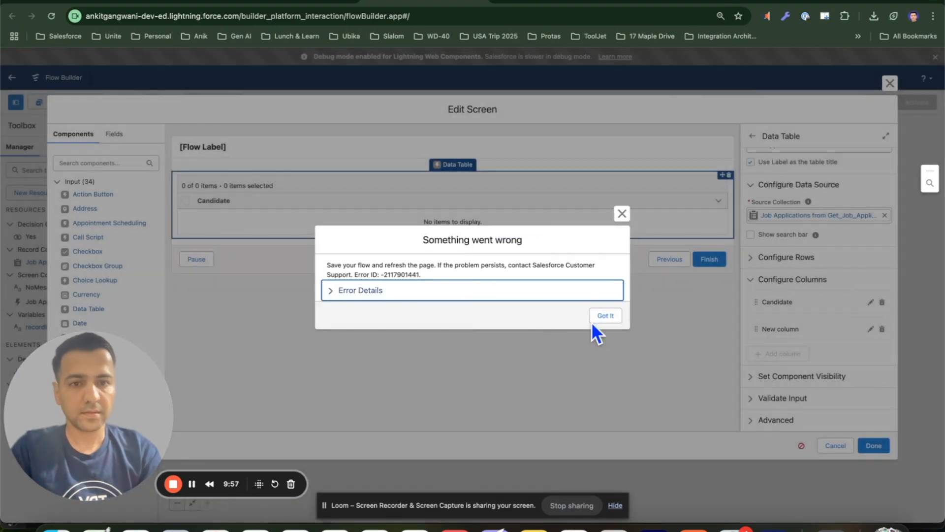
left_click(605, 318)
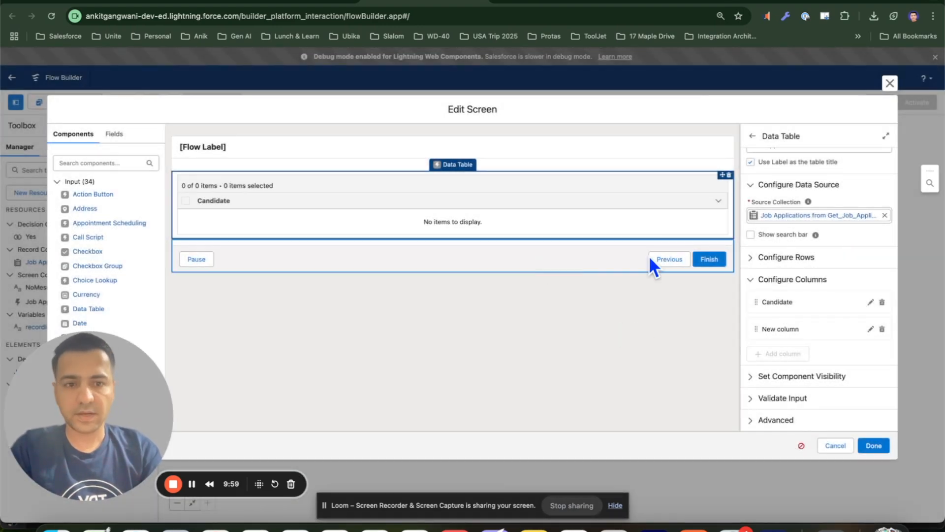
left_click(843, 446)
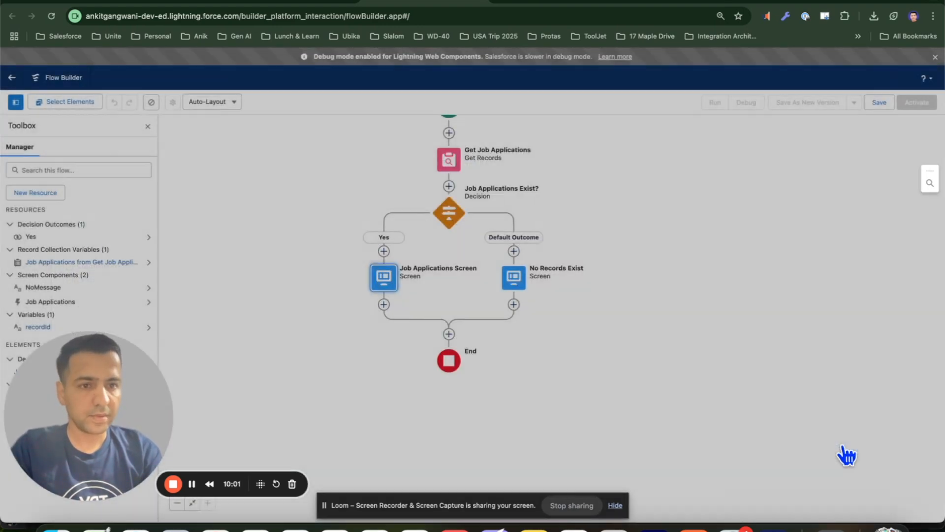
Save the flow with the label Screen Flow: Mass Update Applications and its generated API name
left_click(880, 104)
left_click(324, 251)
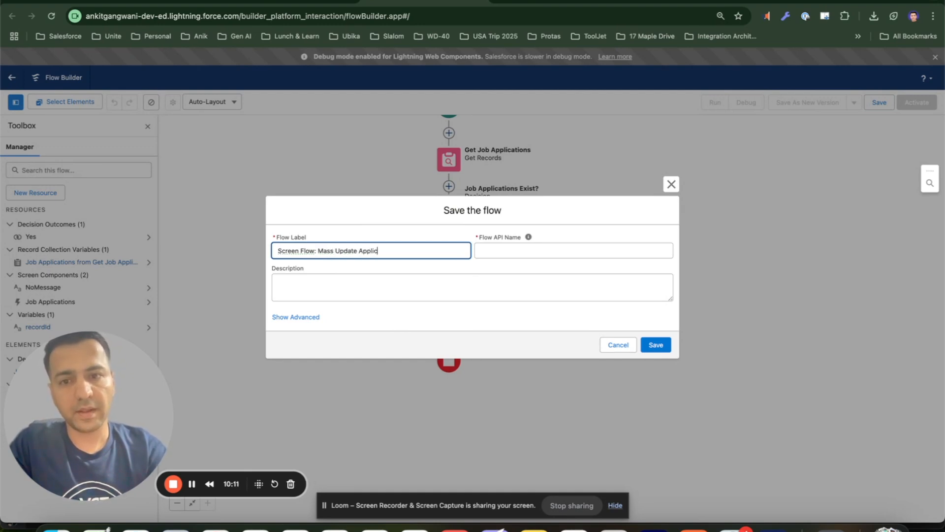
key("Tab")
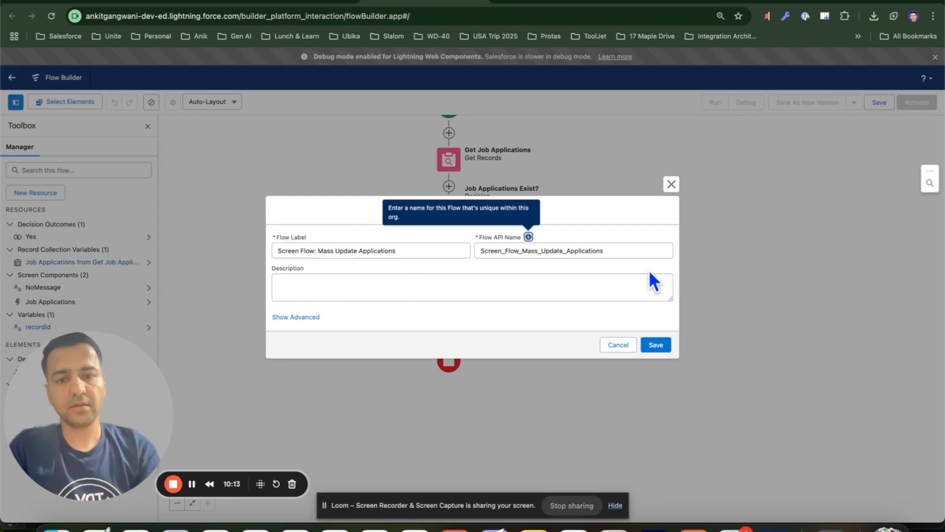
left_click(656, 346)
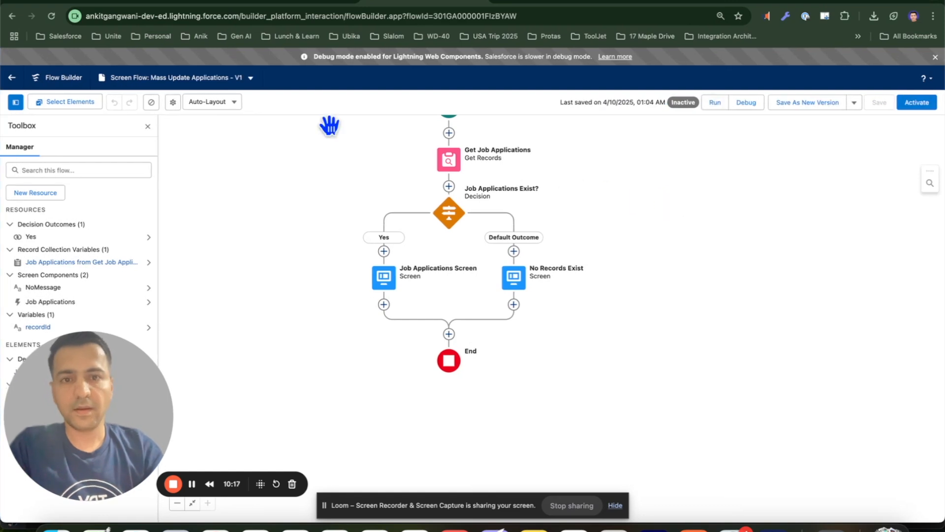
Reload the builder, reopen the Job Applications Screen and add a Candidate__c column to its data table
left_click(51, 16)
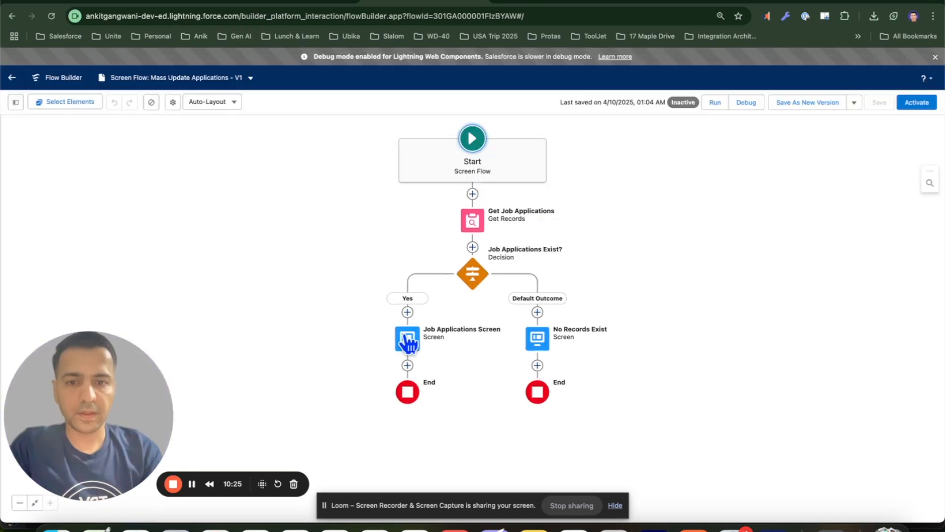
double_click(404, 336)
left_click(388, 227)
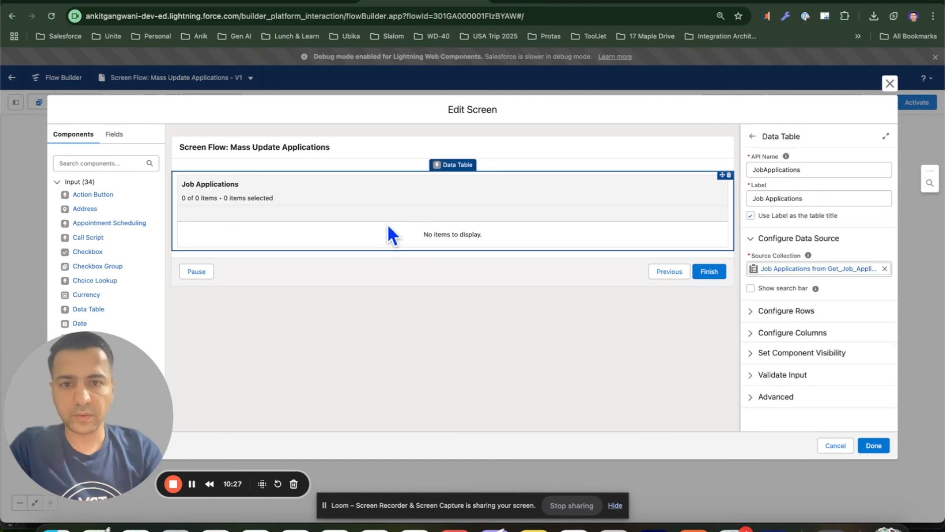
left_click(786, 312)
scroll(786, 318, "down", 2)
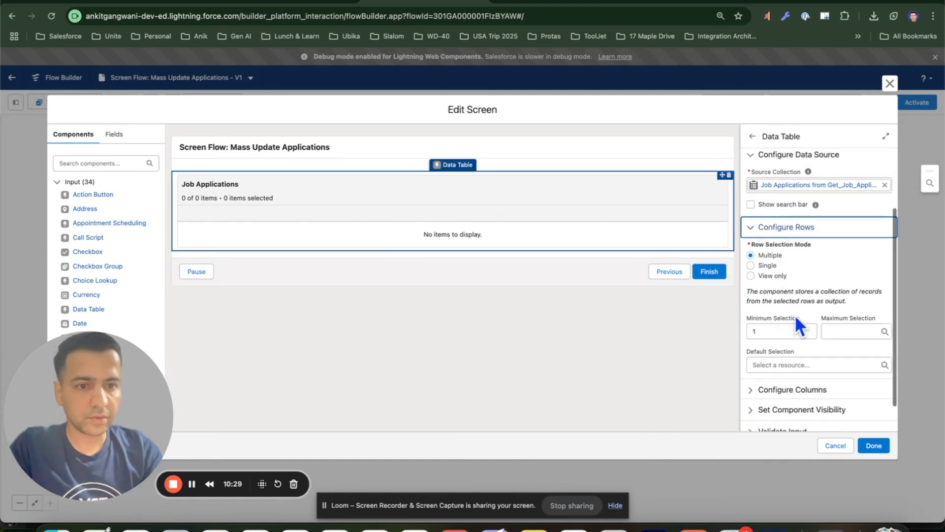
scroll(794, 261, "down", 1)
left_click(798, 356)
scroll(800, 364, "down", 3)
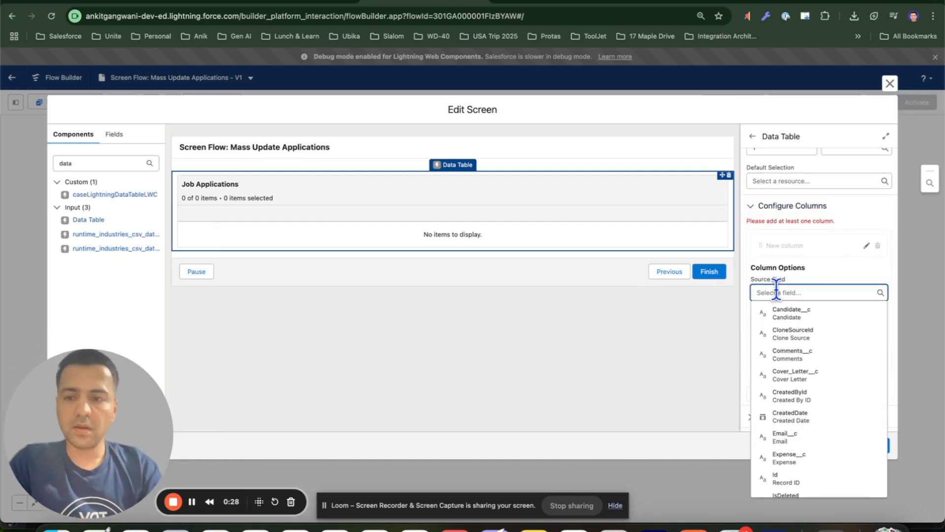
left_click(819, 315)
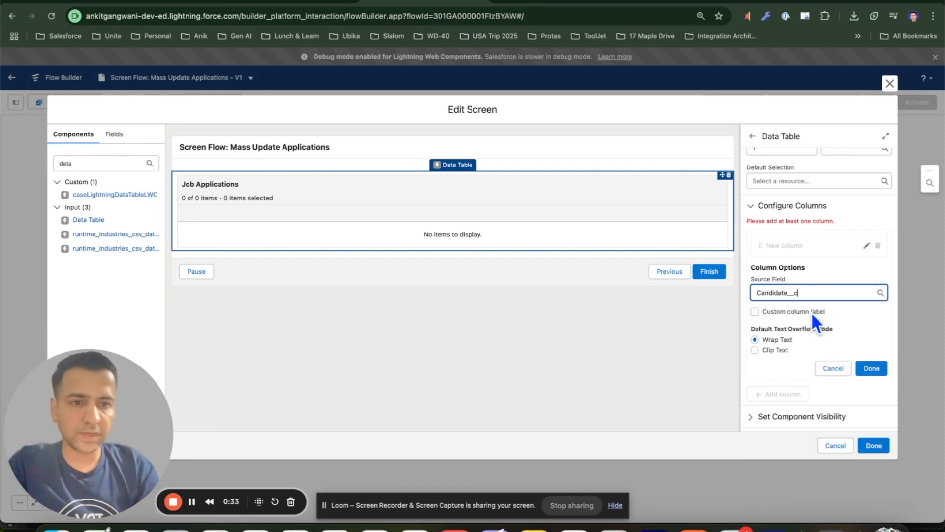
left_click(872, 368)
Add an Email__c column to the Job Applications data table
left_click(778, 353)
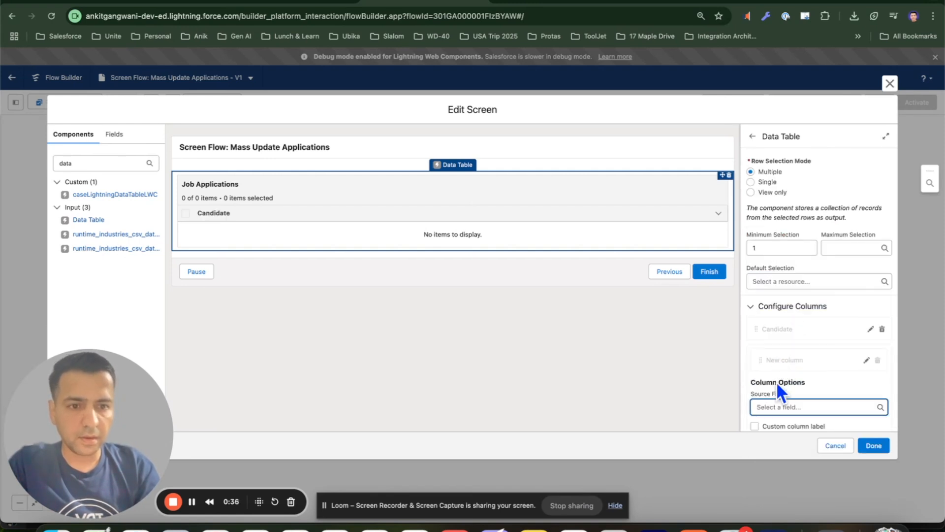
left_click(777, 408)
scroll(794, 320, "down", 2)
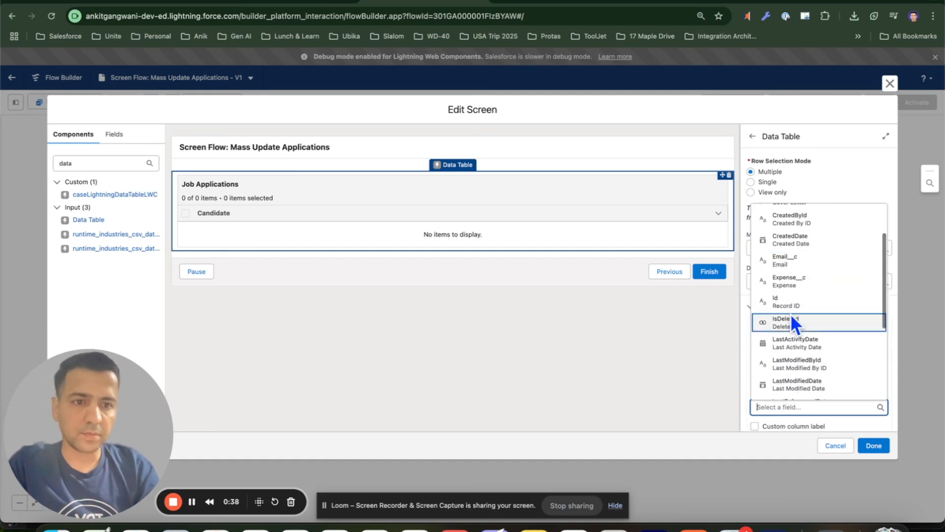
left_click(798, 270)
scroll(798, 270, "down", 4)
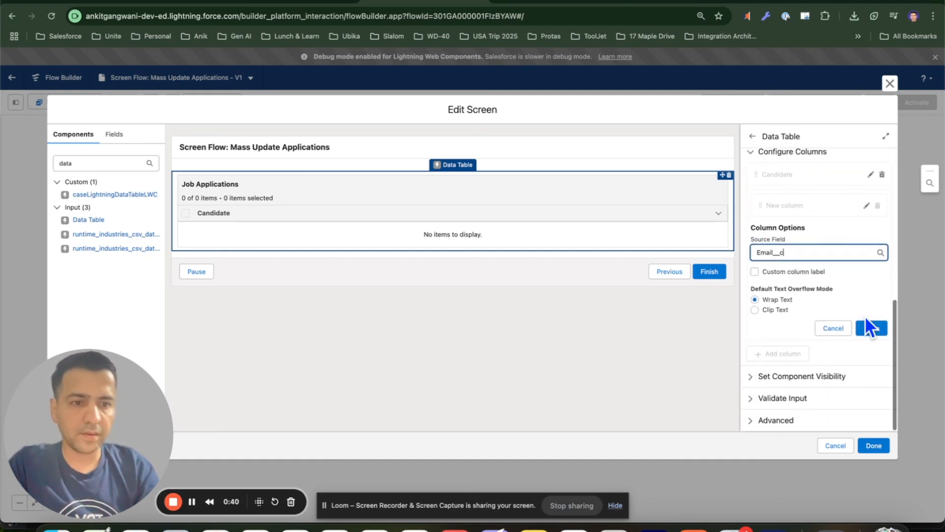
left_click(870, 326)
Try to add a Status__c column to the data table and dismiss the error
left_click(784, 354)
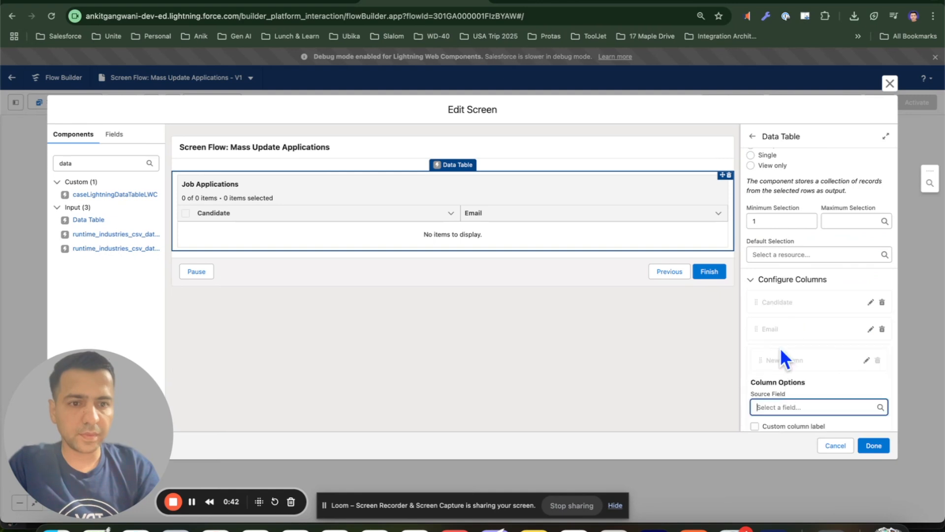
scroll(778, 379, "down", 3)
left_click(779, 270)
scroll(788, 335, "down", 2)
scroll(786, 333, "down", 4)
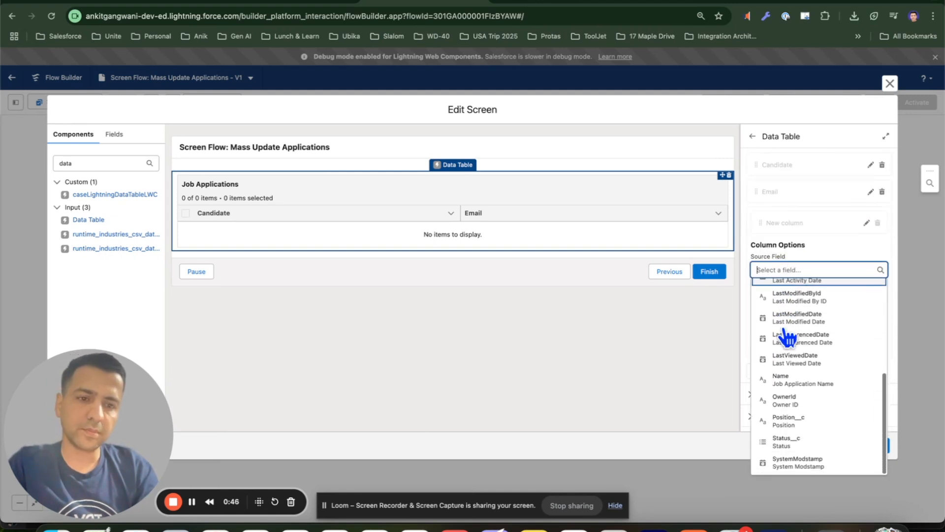
left_click(809, 442)
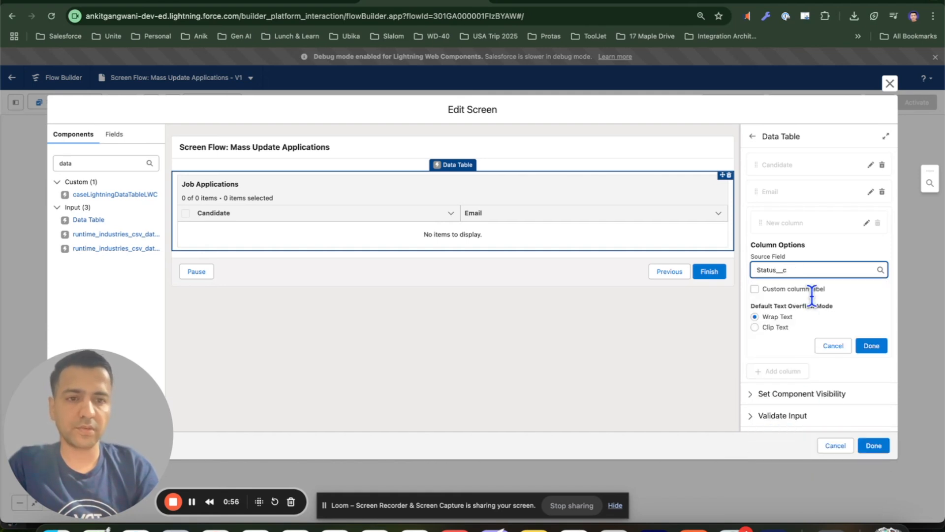
left_click(872, 347)
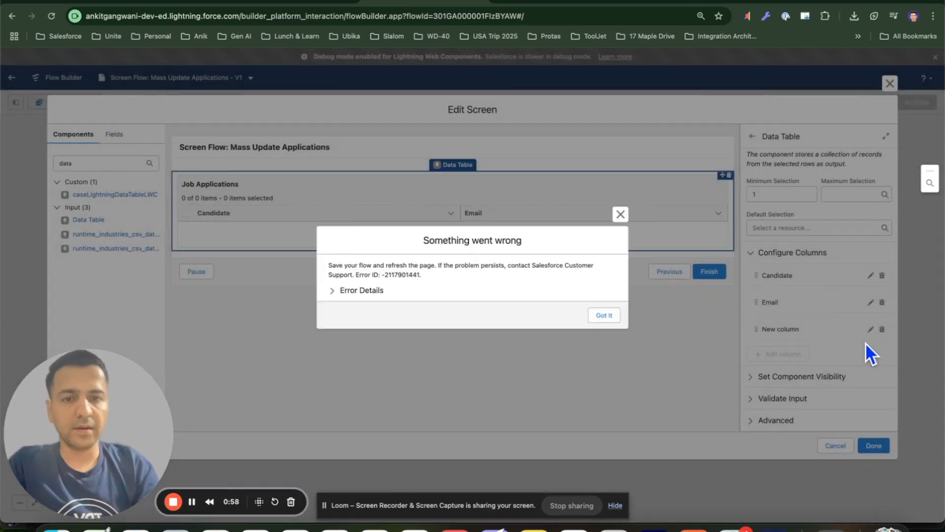
left_click(609, 318)
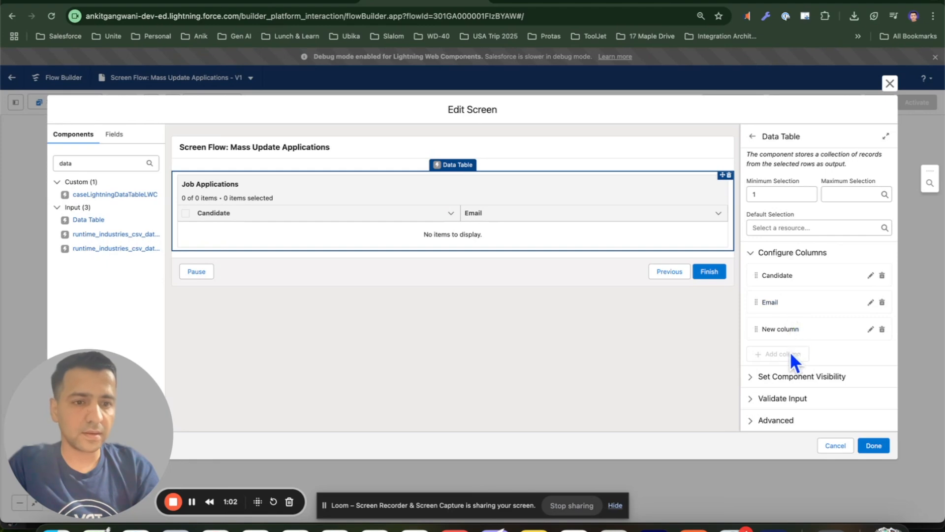
Delete the blank new column from the data table and apply the screen changes
left_click(882, 329)
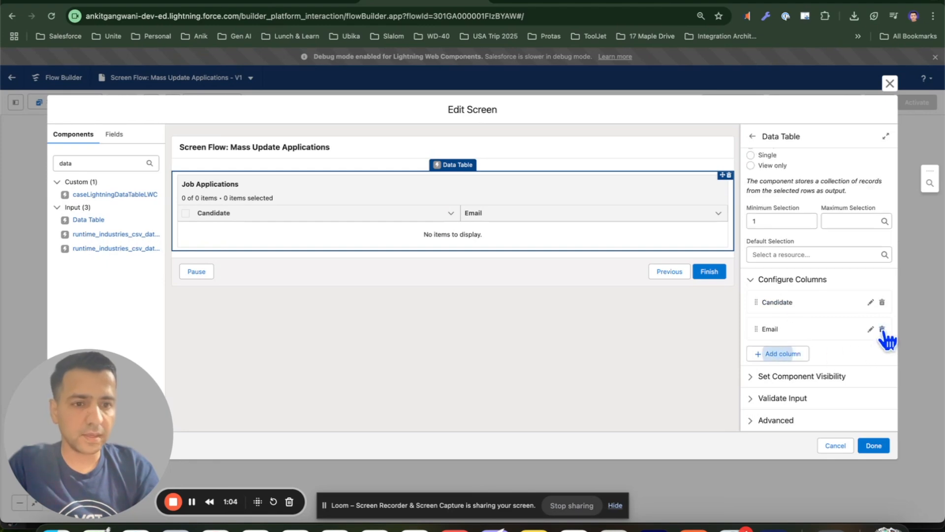
left_click(872, 446)
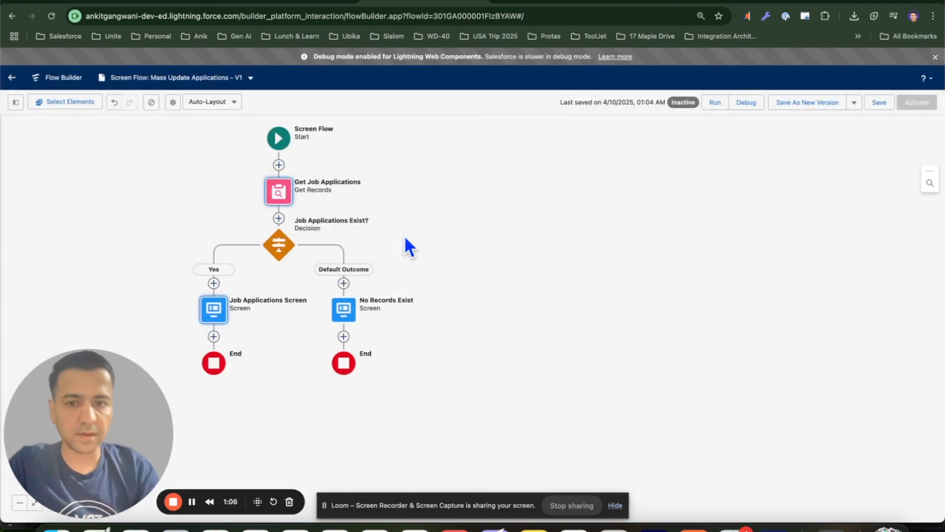
Reopen the Job Applications Screen, add a Status__c column to its data table, and close the screen editor
left_click(222, 313)
left_click(211, 405)
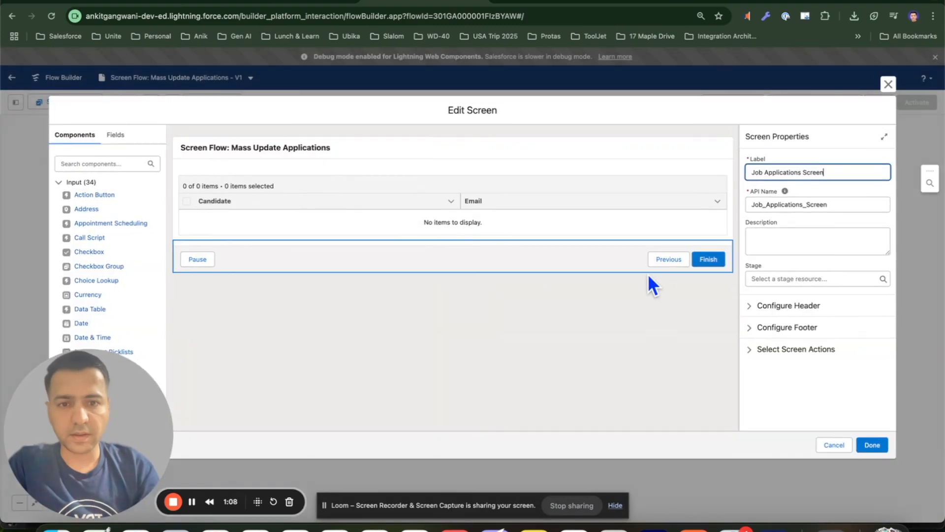
left_click(638, 239)
left_click(796, 338)
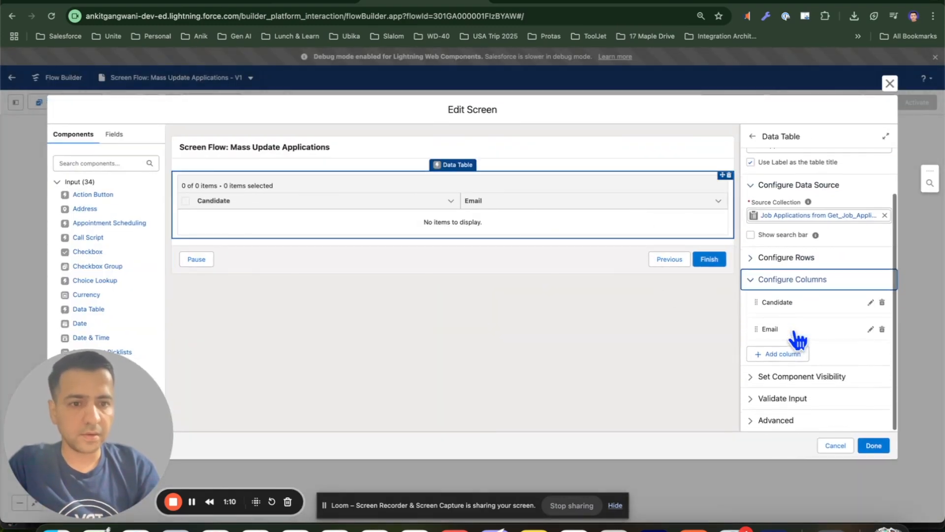
left_click(774, 358)
left_click(774, 407)
type("stat")
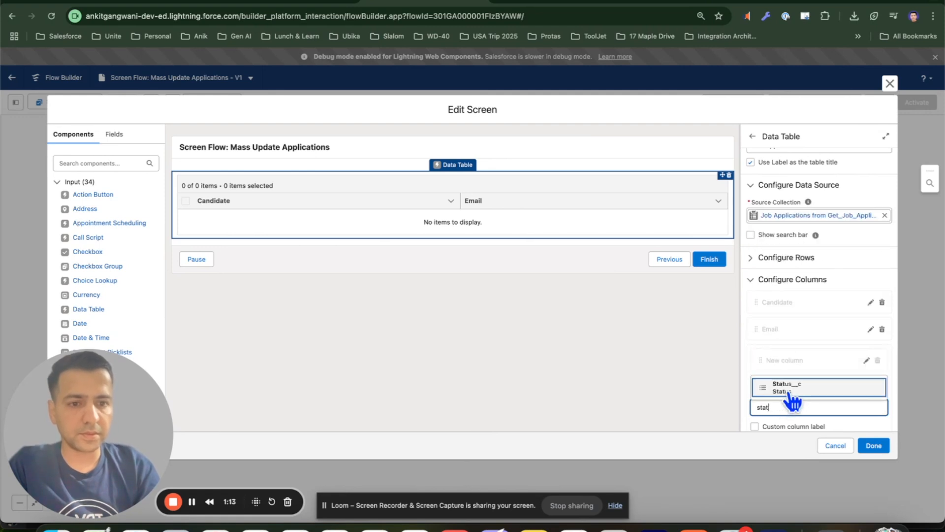
left_click(788, 389)
scroll(828, 374, "down", 1)
left_click(870, 398)
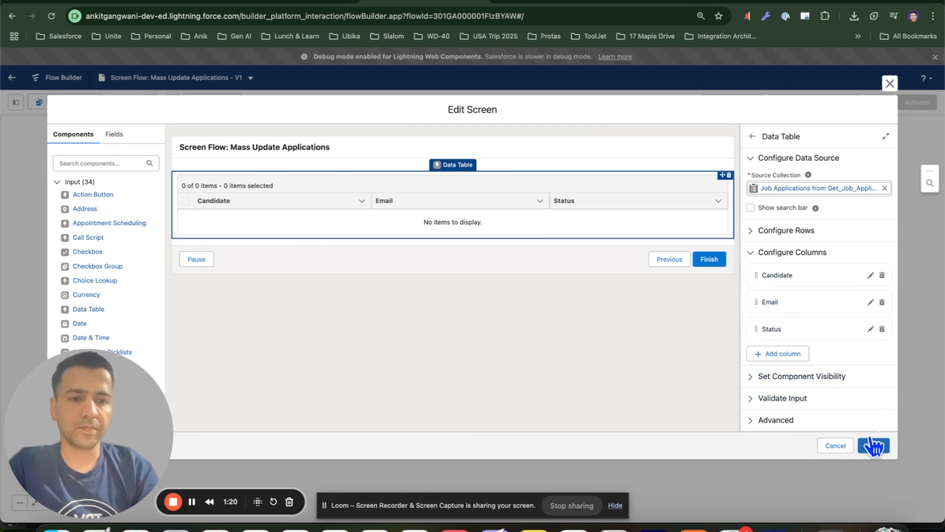
left_click(819, 385)
left_click(819, 333)
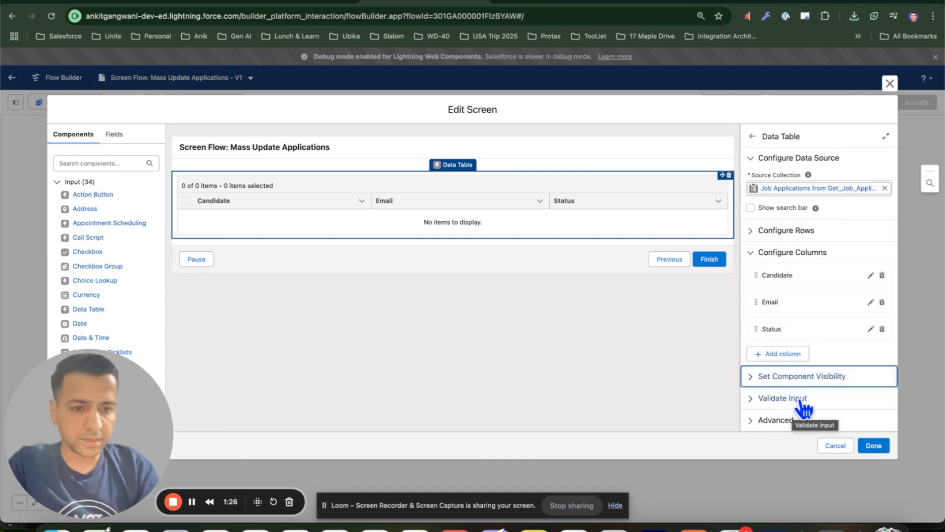
left_click(874, 446)
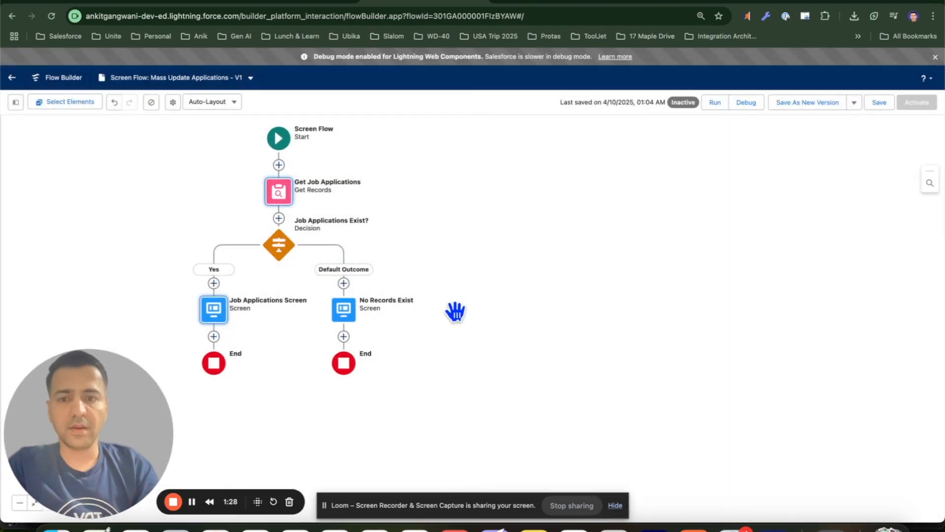
left_click_drag(503, 274, 698, 284)
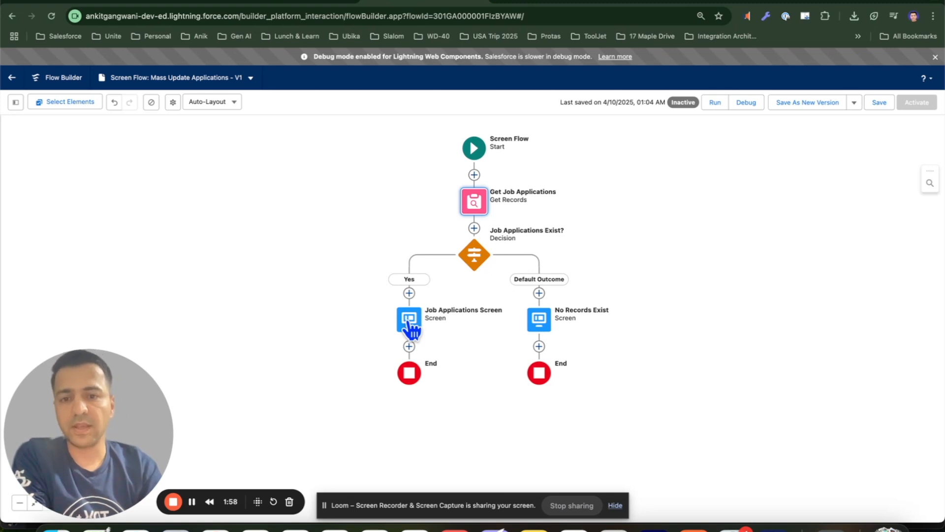
Add a new Screen element after the Job Applications Screen on the Yes path
scroll(458, 328, "down", 3)
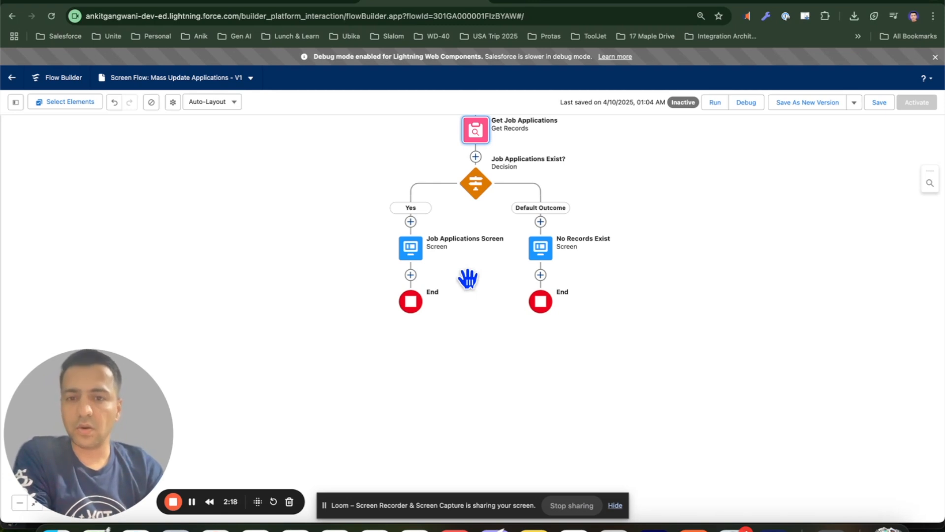
left_click(411, 275)
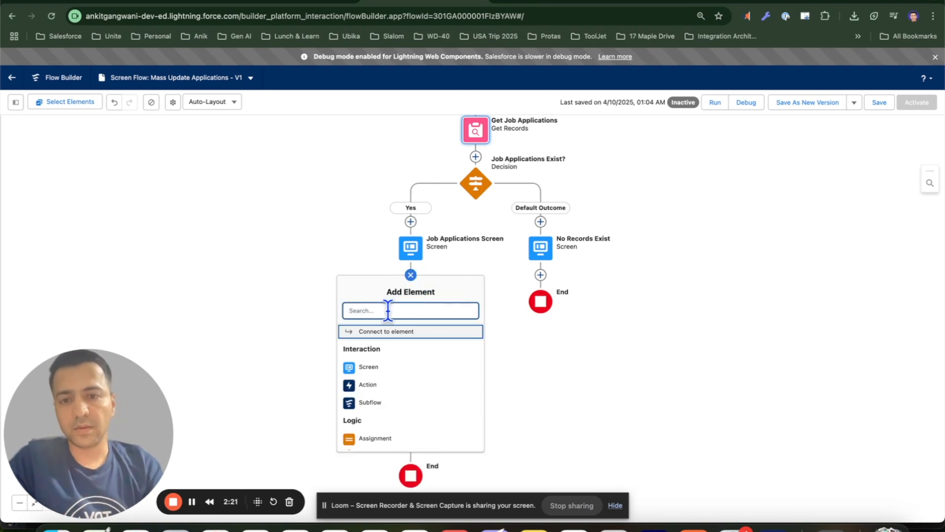
left_click(372, 368)
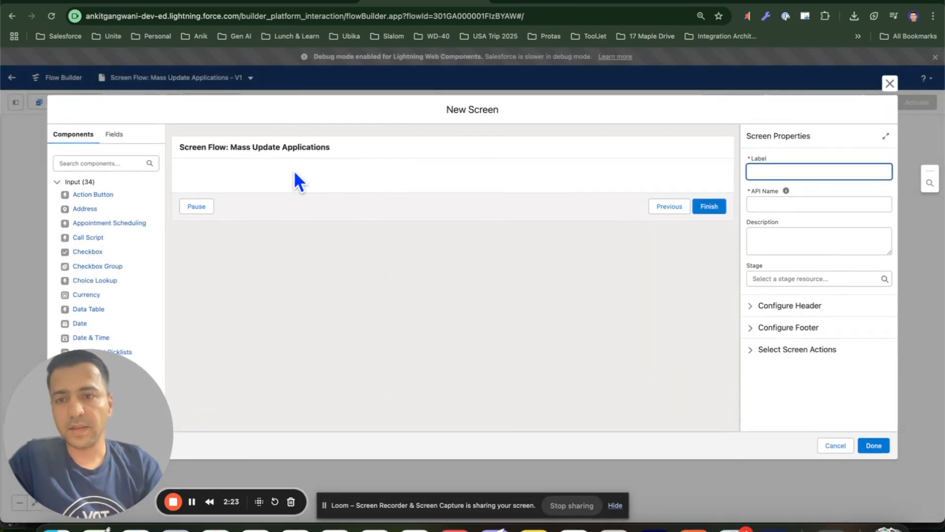
Check the Status picklist values on a Job Application record in the other browser tab, then return to the flow
left_click(99, 163)
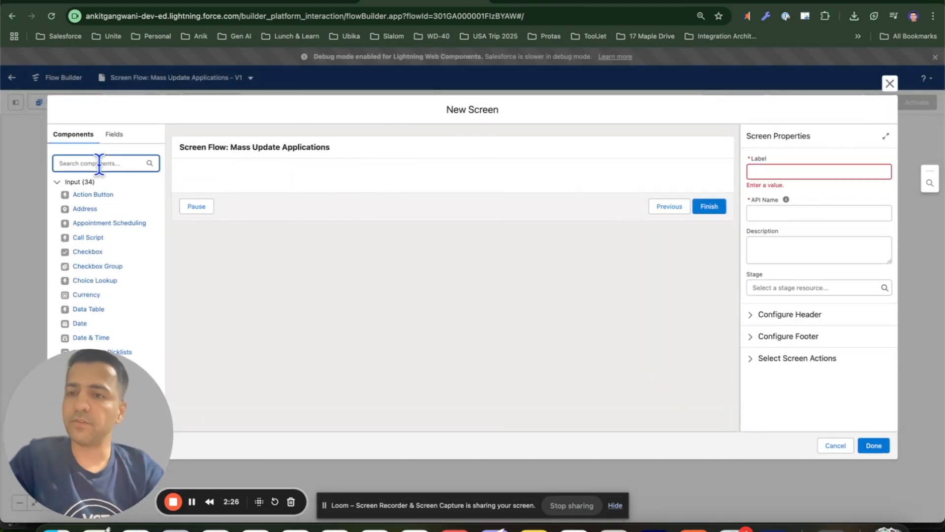
left_click(163, 5)
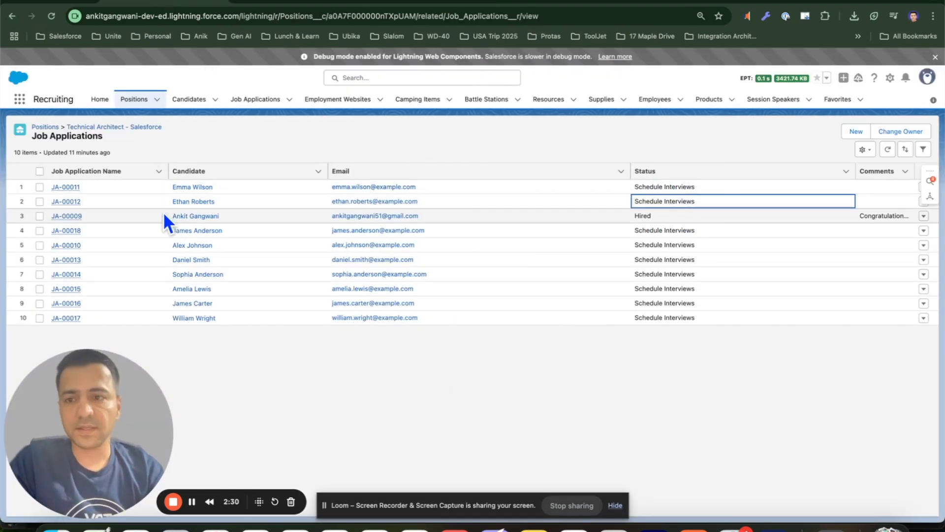
left_click(66, 216)
left_click_drag(79, 398, 858, 402)
left_click(307, 316)
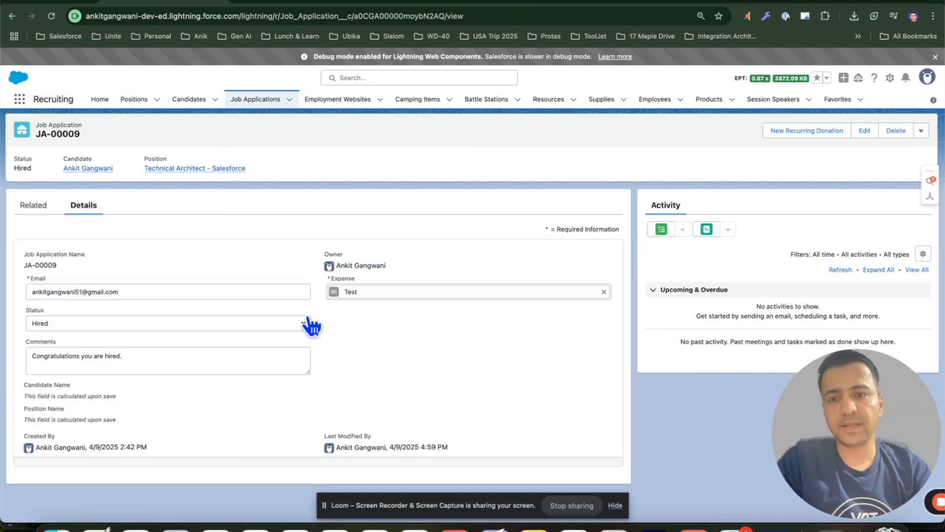
left_click(155, 357)
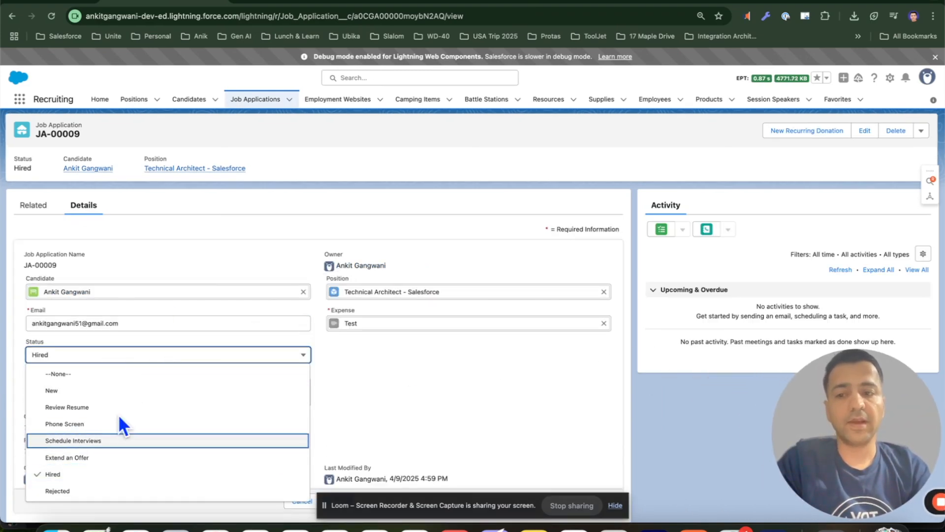
left_click(418, 4)
Search the components for pick and add a Picklist component to the new screen
left_click(95, 163)
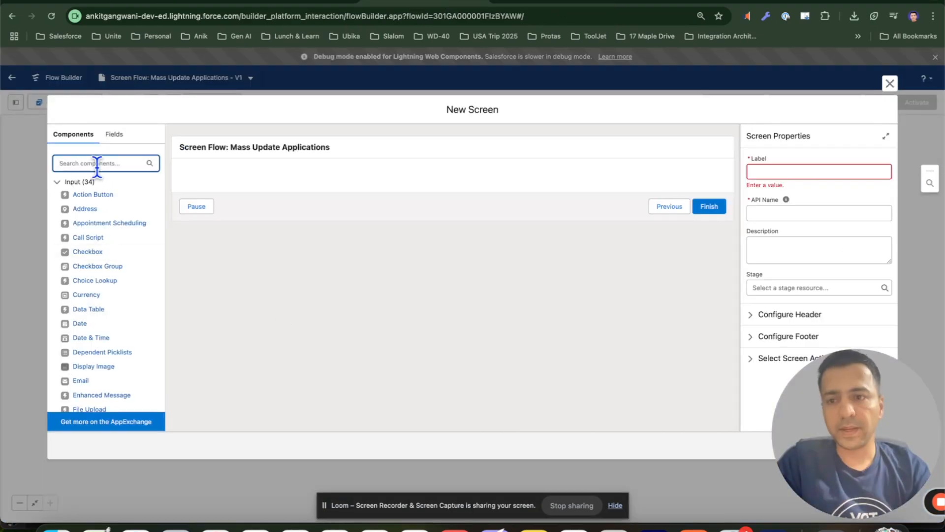
type("pick")
left_click_drag(94, 225, 241, 176)
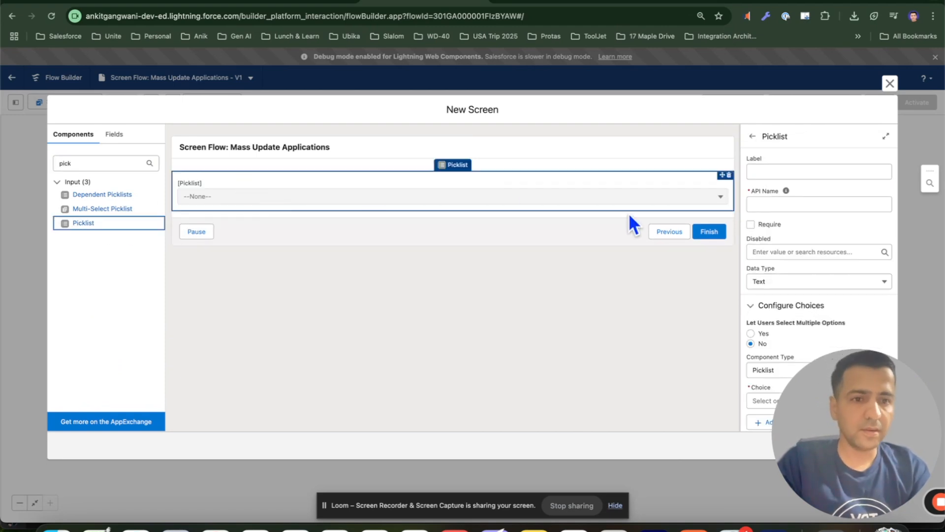
Label the picklist Status and make it required
left_click(775, 167)
type("Status")
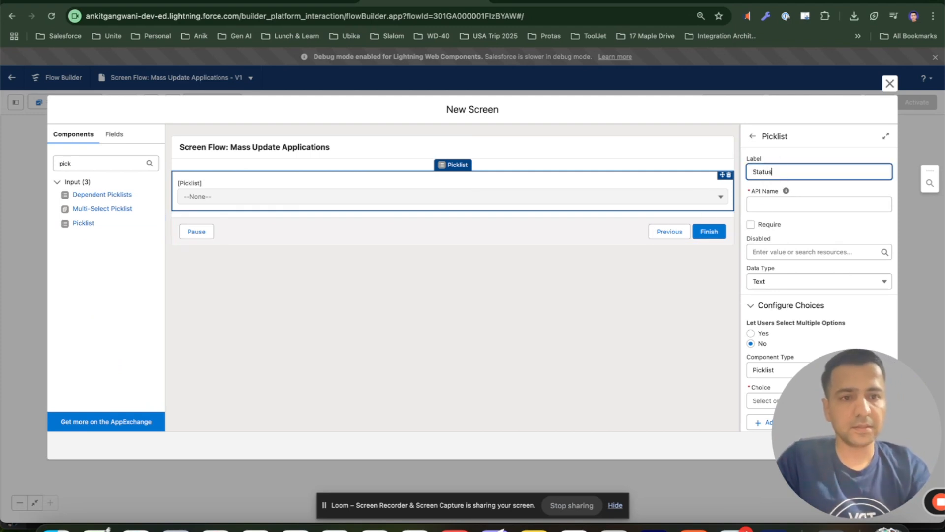
left_click(767, 204)
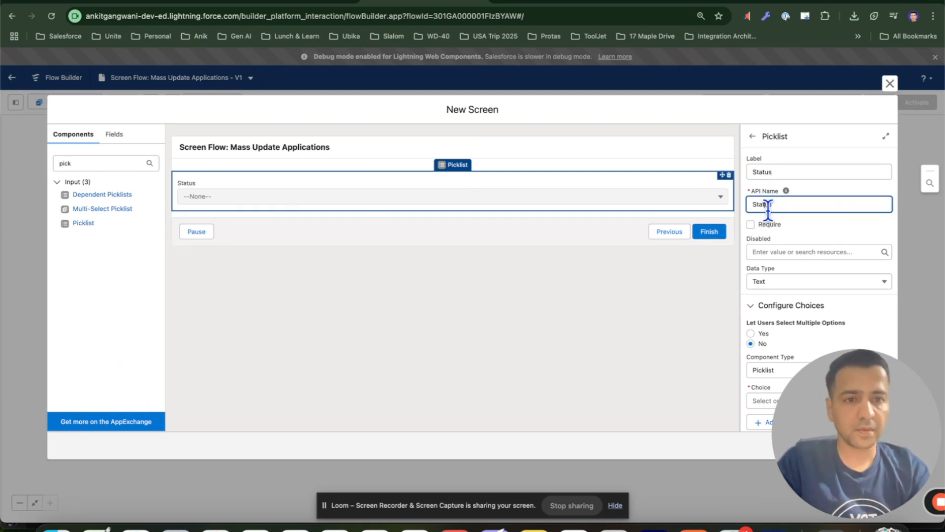
left_click(750, 224)
Create a new Picklist Choice Set choice resource for the picklist with API name Status
scroll(823, 224, "down", 2)
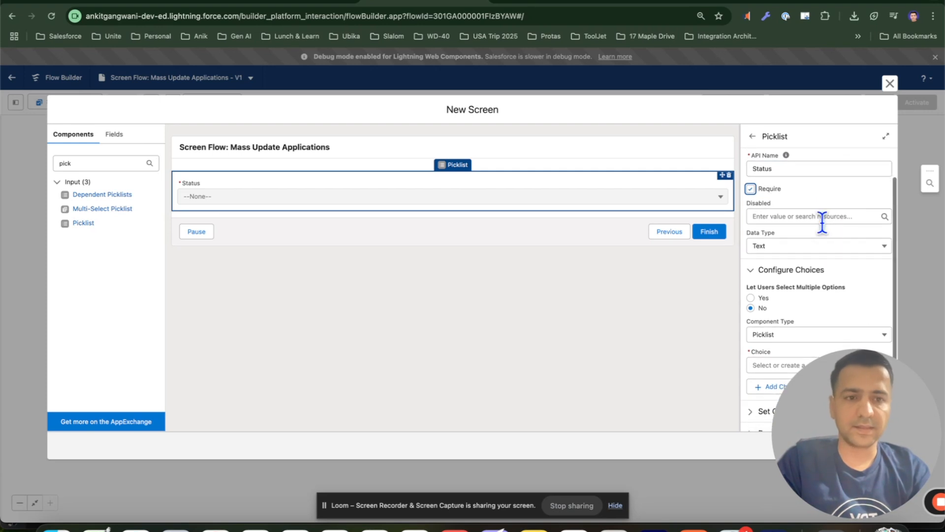
scroll(805, 211, "down", 1)
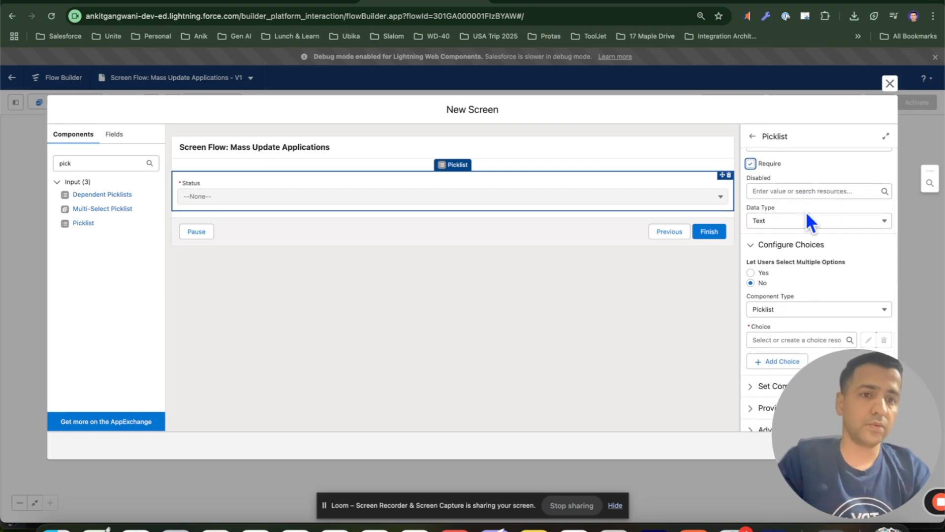
scroll(807, 218, "up", 1)
scroll(770, 214, "down", 2)
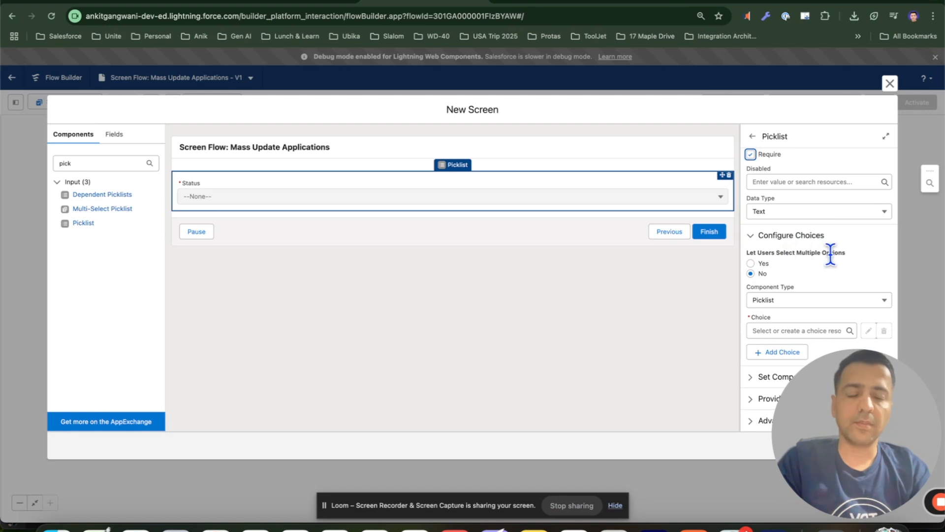
left_click_drag(844, 385, 129, 423)
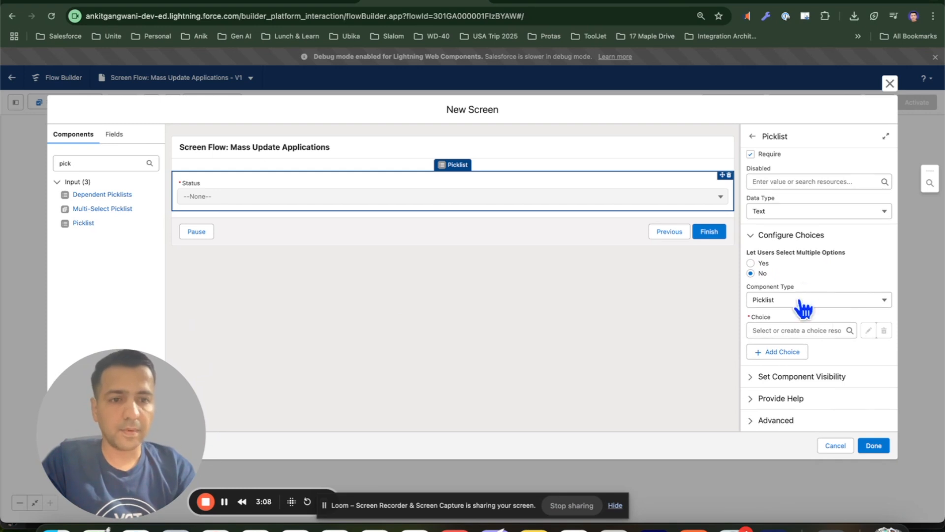
left_click(784, 330)
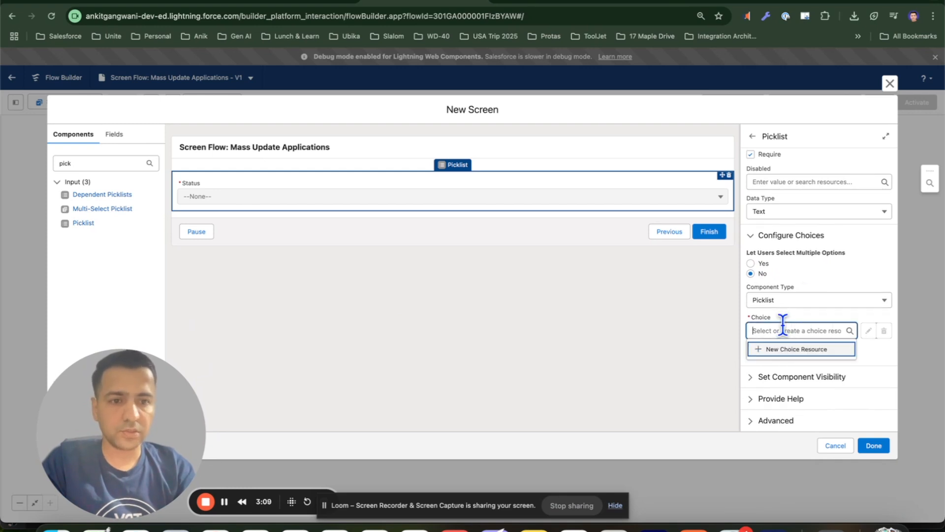
left_click(792, 349)
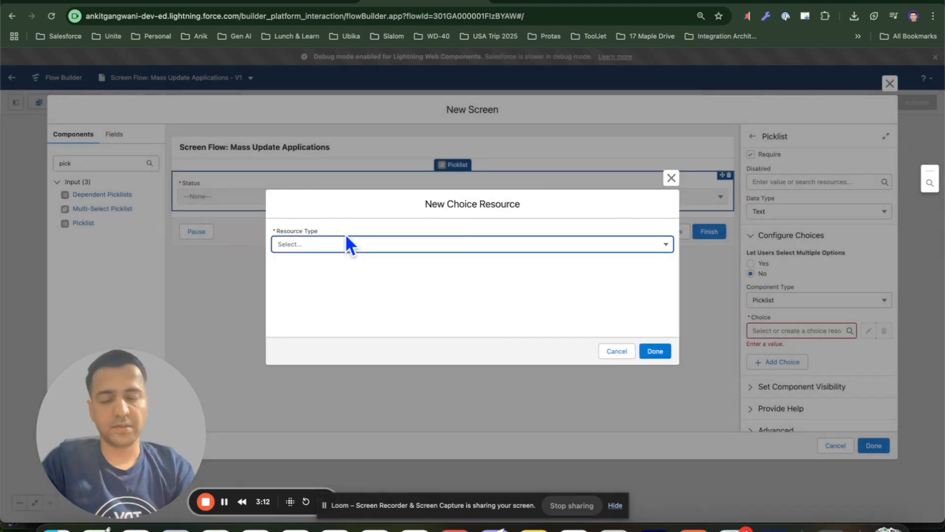
left_click(324, 245)
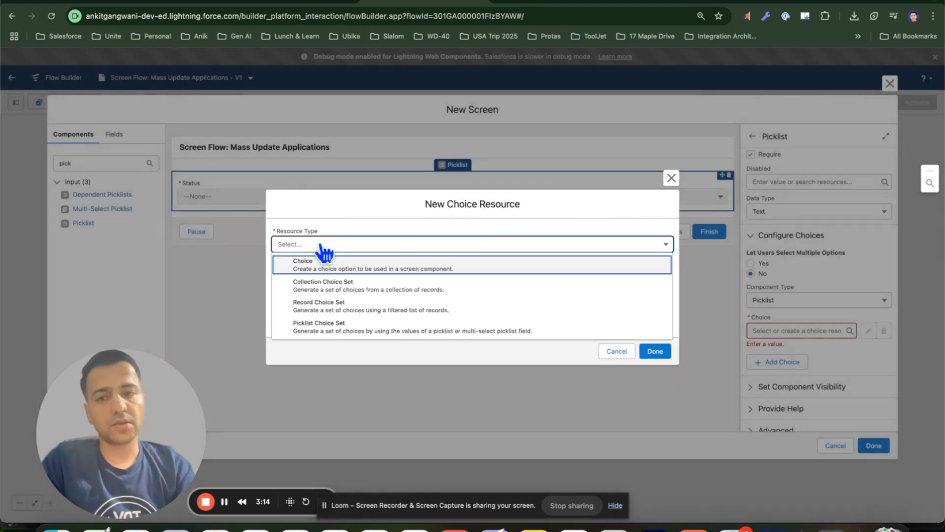
left_click(325, 330)
left_click(300, 269)
type("Status")
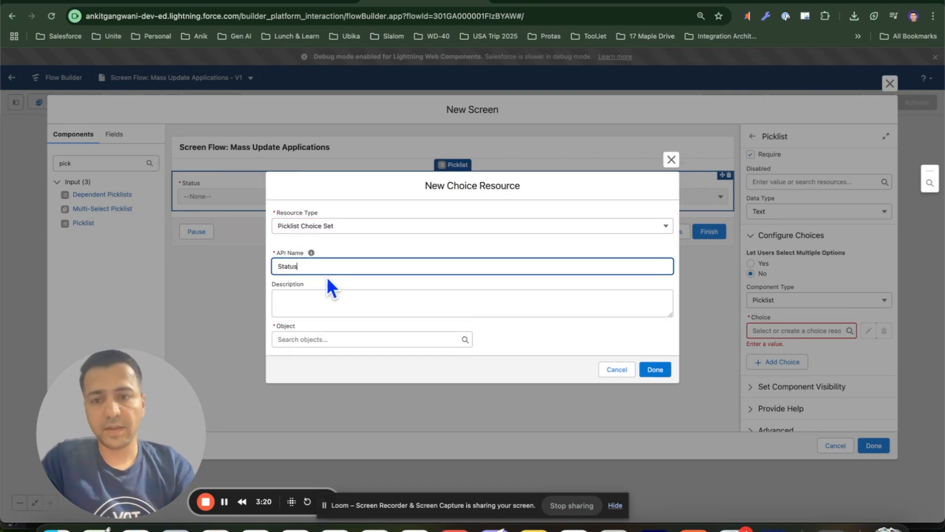
Base the choice set on the Job Application object's Status__c picklist field, sort it Ascending, and save it
left_click(318, 340)
type("job")
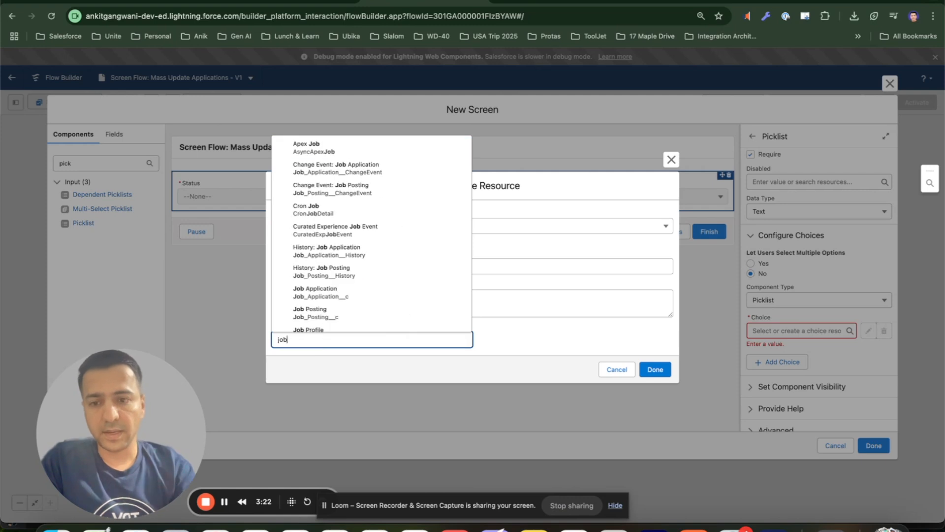
left_click(343, 294)
left_click(325, 339)
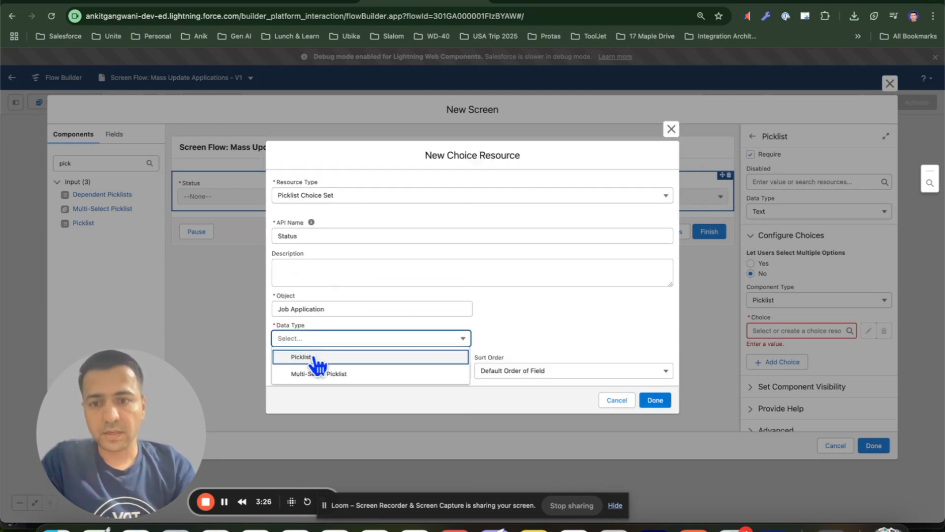
left_click(317, 364)
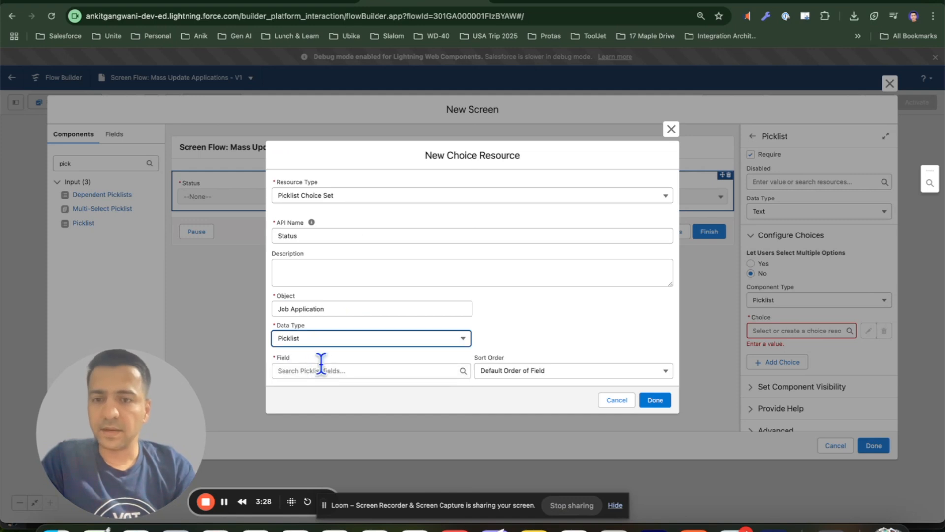
left_click(316, 371)
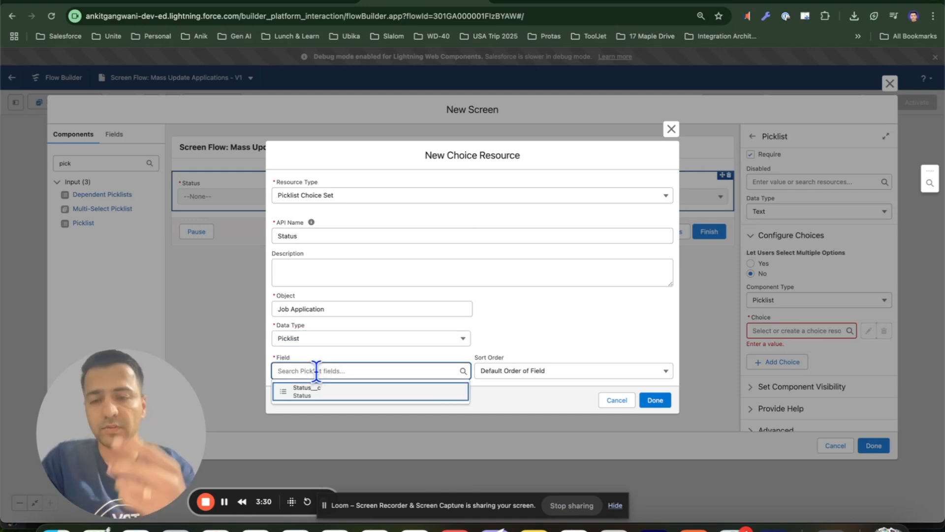
left_click(329, 393)
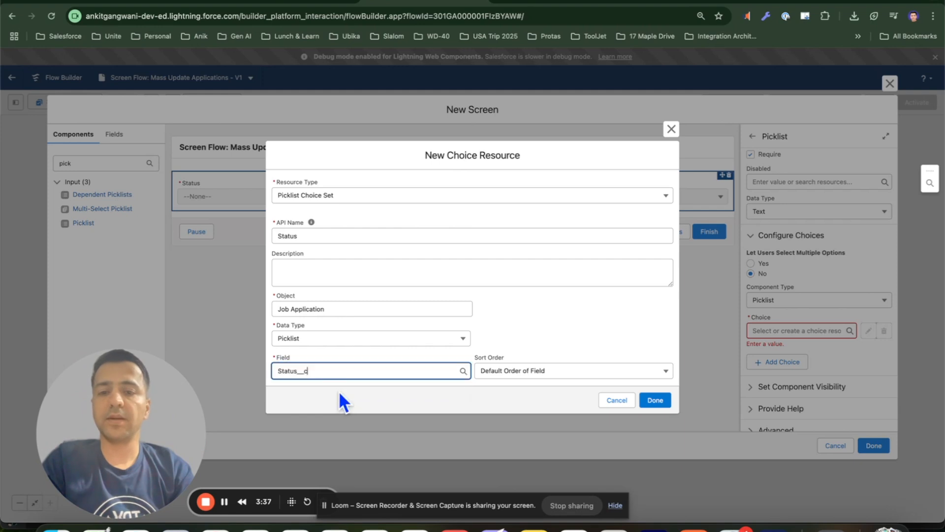
left_click(521, 373)
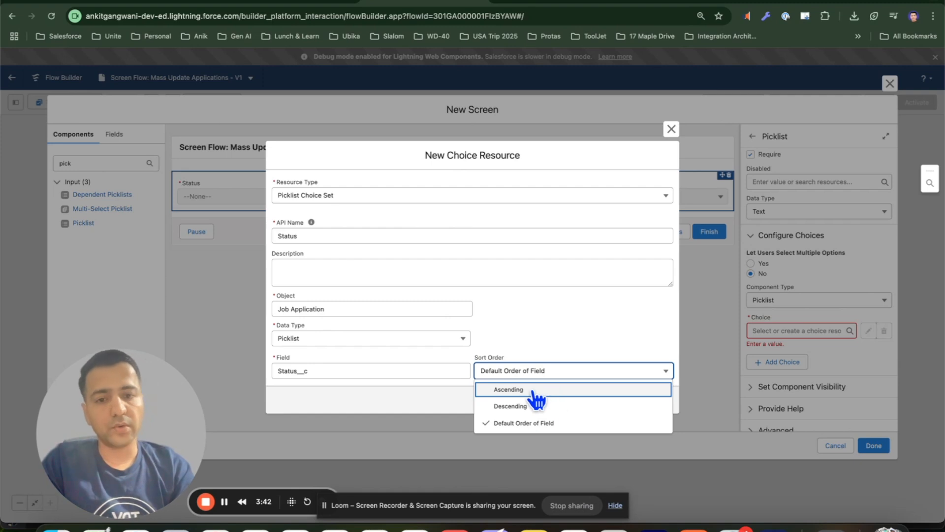
left_click(533, 391)
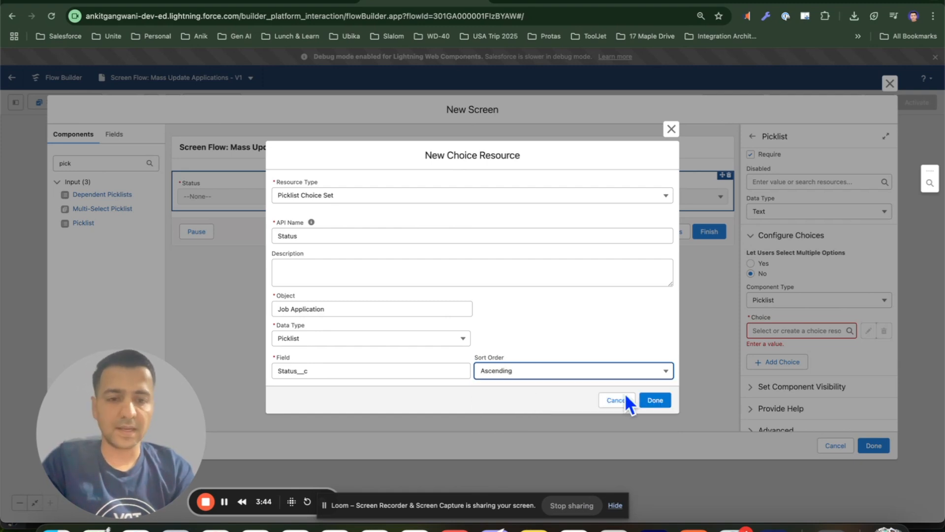
left_click(660, 403)
Try to apply the new screen's changes
left_click(846, 347)
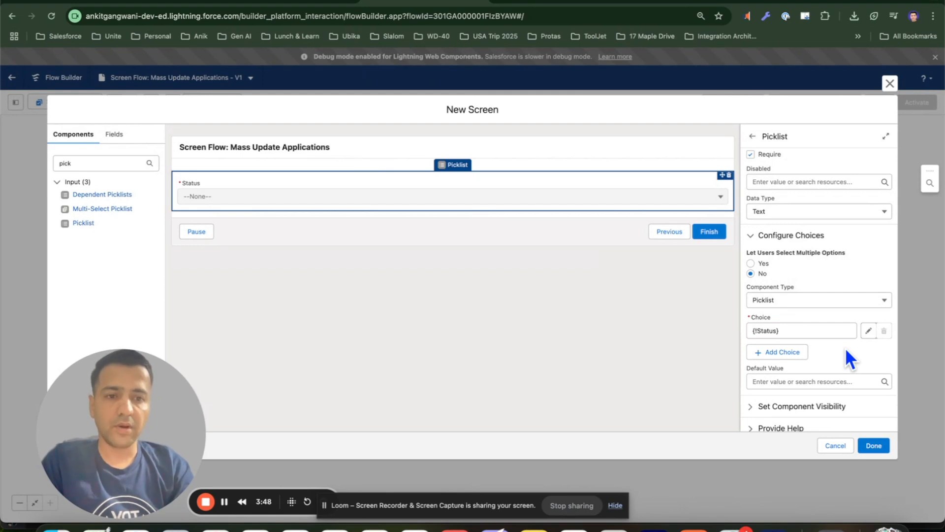
scroll(846, 347, "up", 2)
scroll(846, 348, "down", 1)
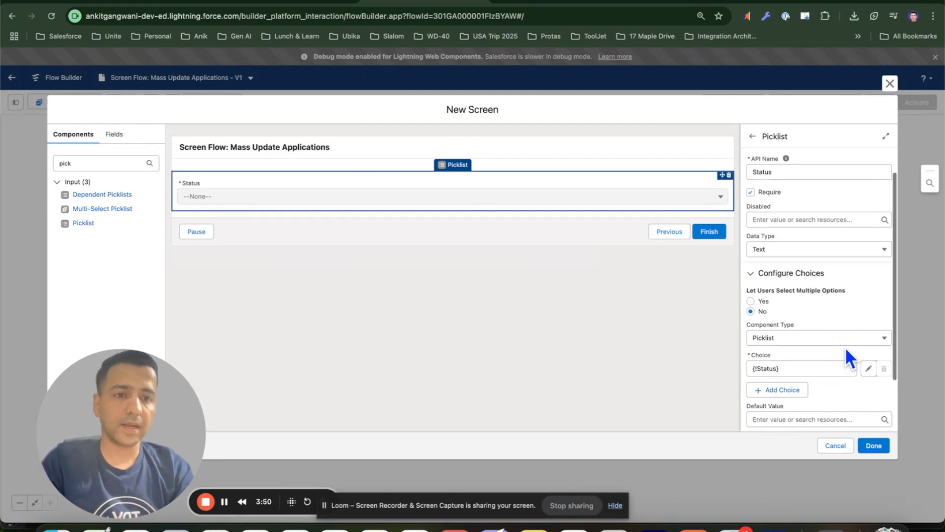
scroll(845, 347, "down", 3)
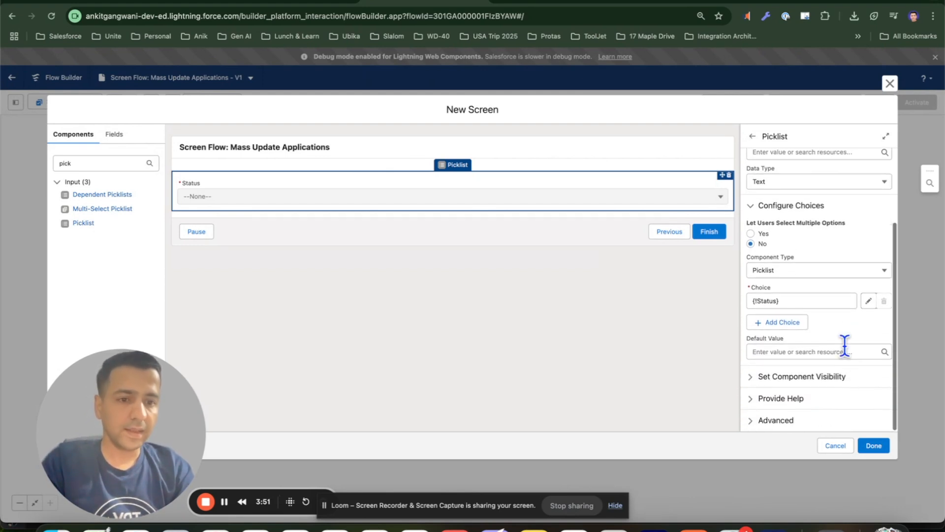
left_click(874, 446)
Label the new screen Decision Screen with API name Decision_Screen
left_click(587, 302)
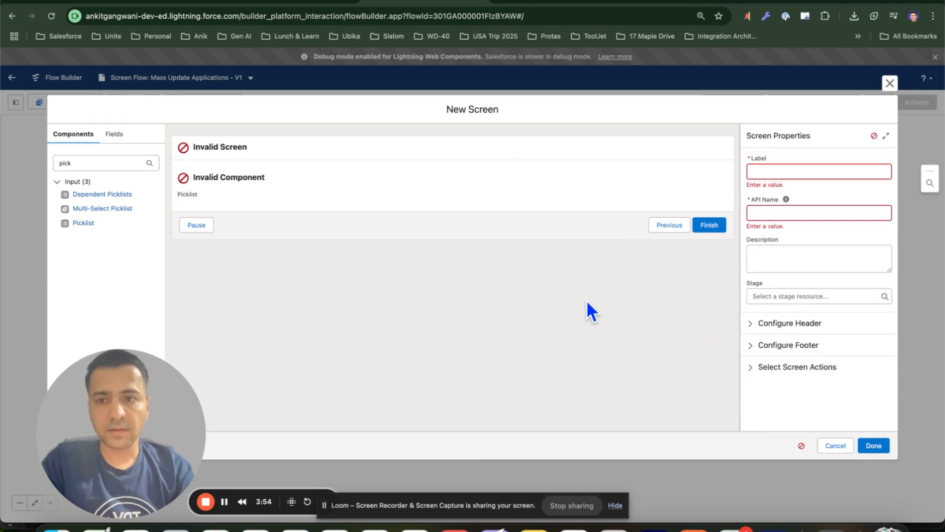
left_click(781, 171)
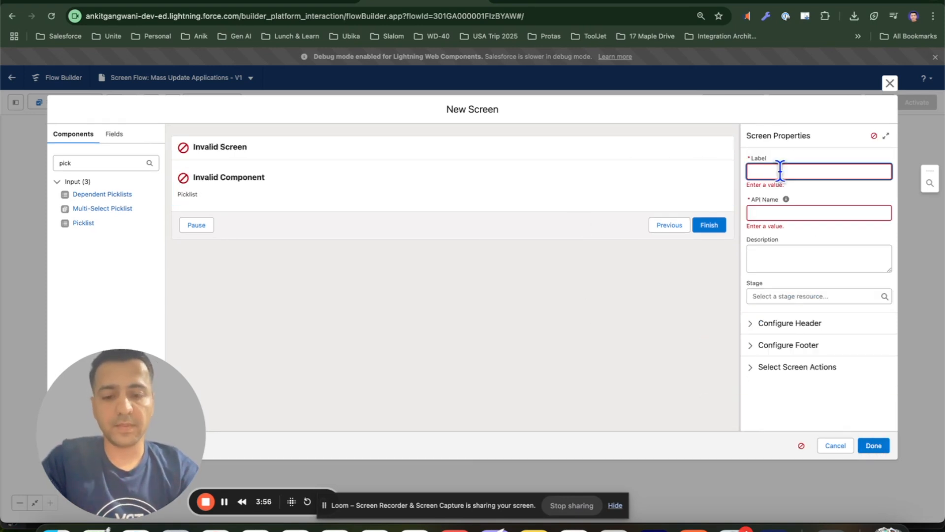
type("Decision Screen")
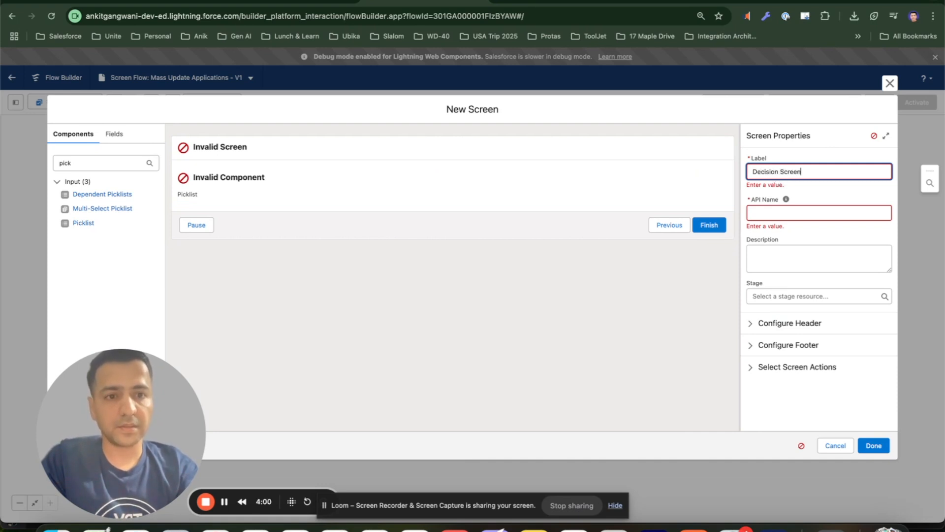
key("Tab")
left_click(593, 320)
Change the Status picklist's API name to StatusInput
left_click(413, 203)
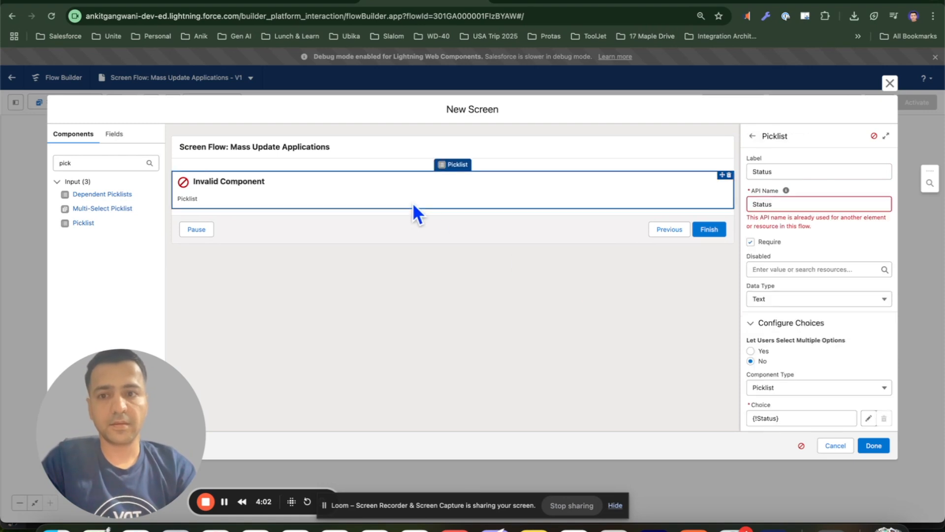
left_click(809, 205)
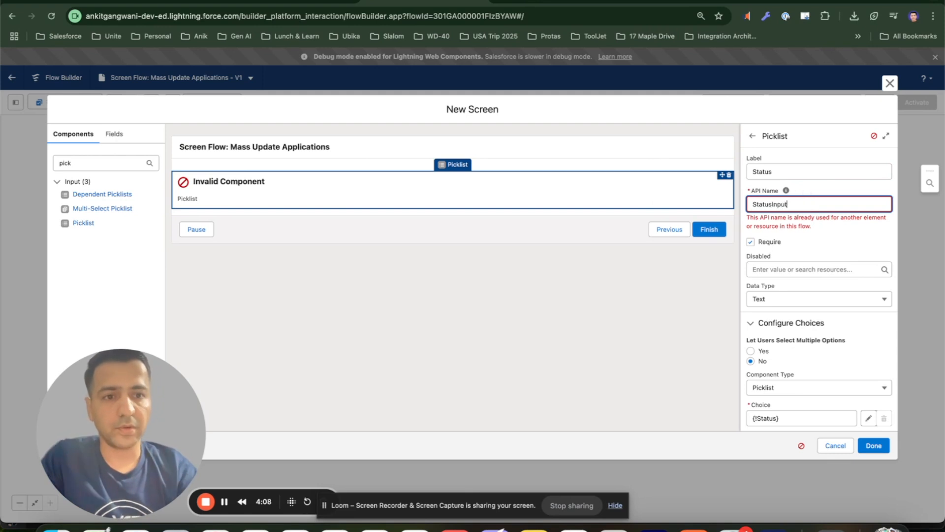
left_click(628, 280)
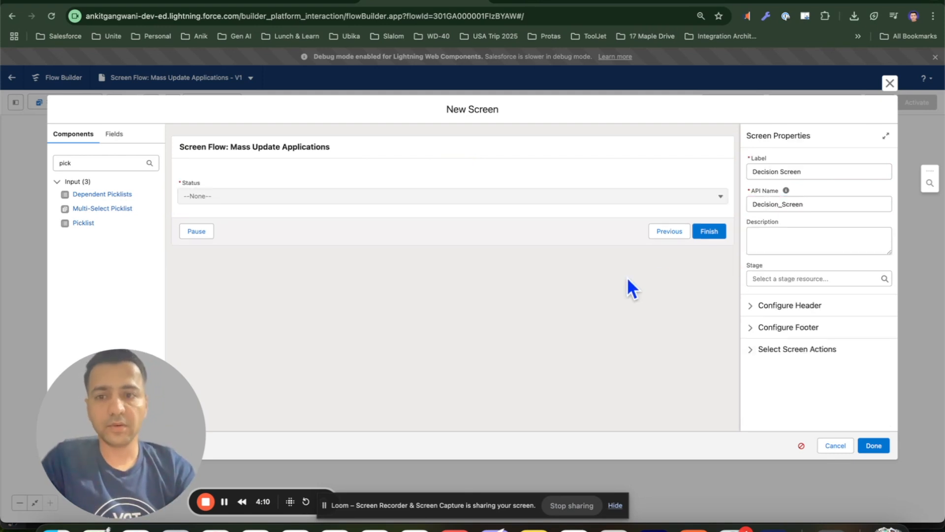
Add a required Long Text Area labelled Comments below the Status picklist on the Decision Screen
left_click(874, 445)
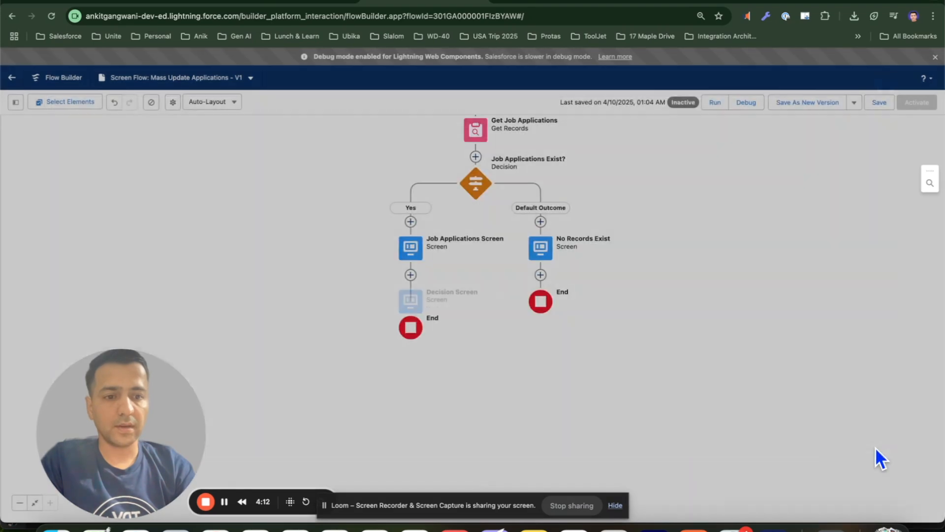
left_click(412, 305)
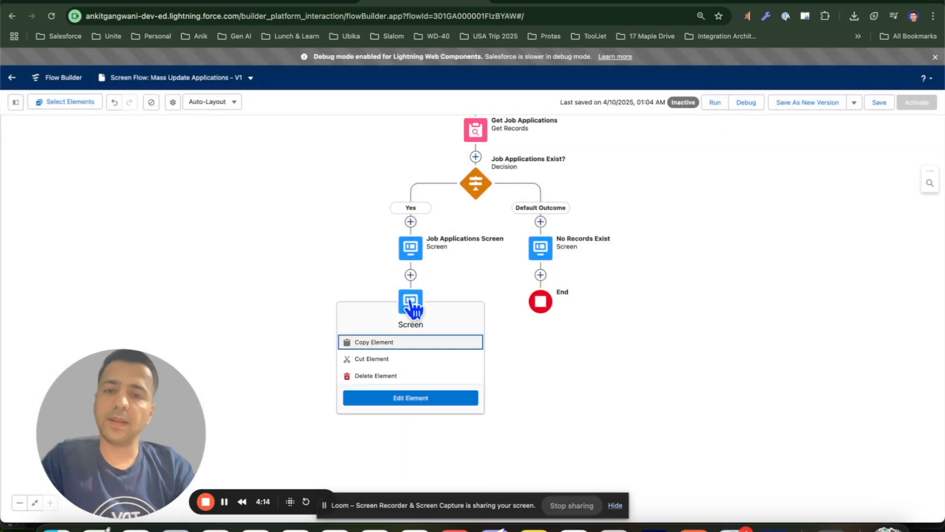
left_click(411, 398)
left_click(308, 194)
left_click(101, 163)
type("text")
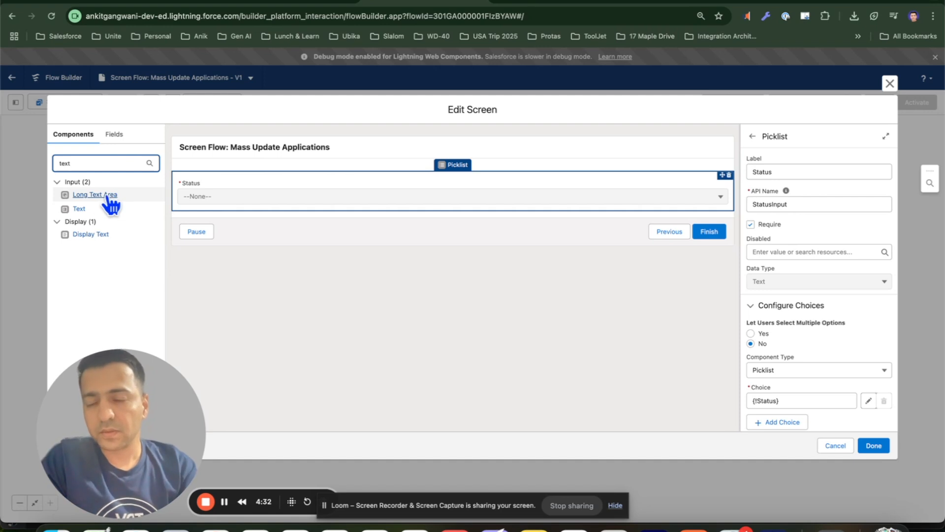
left_click_drag(100, 199, 235, 205)
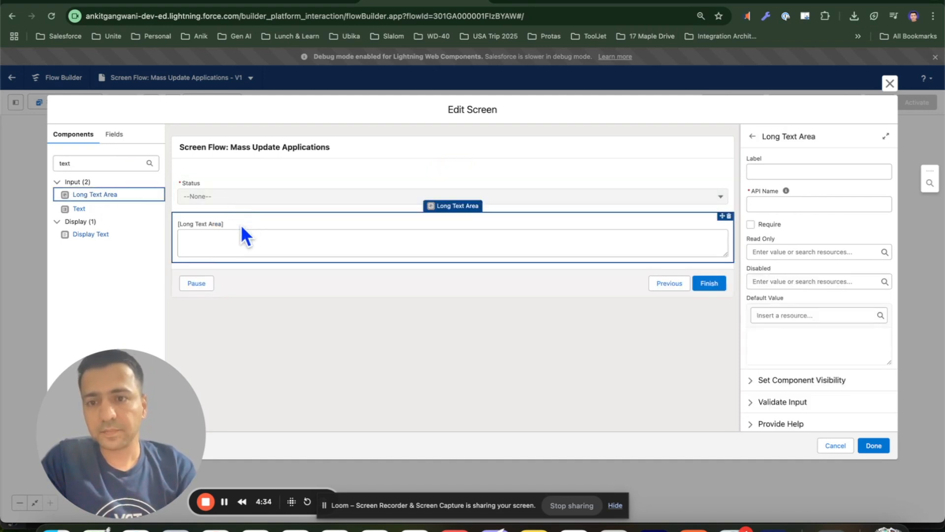
type("c")
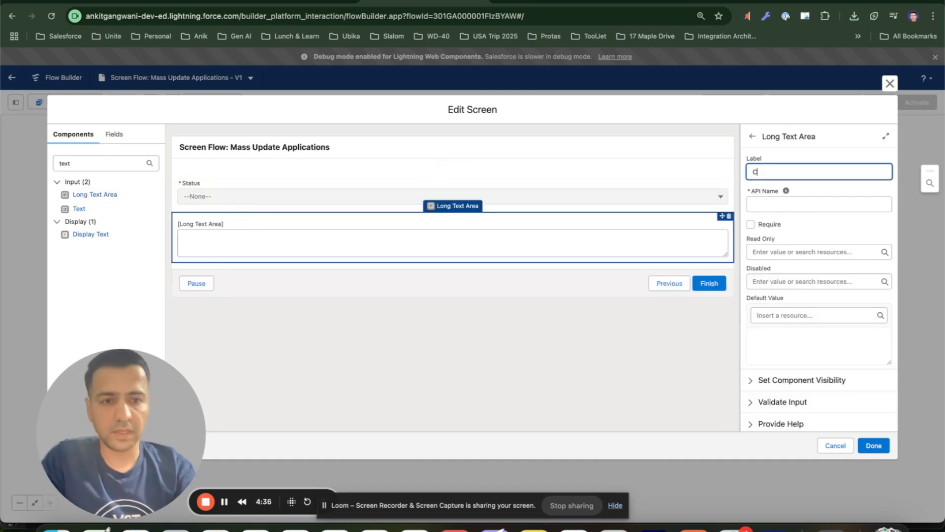
type("omments")
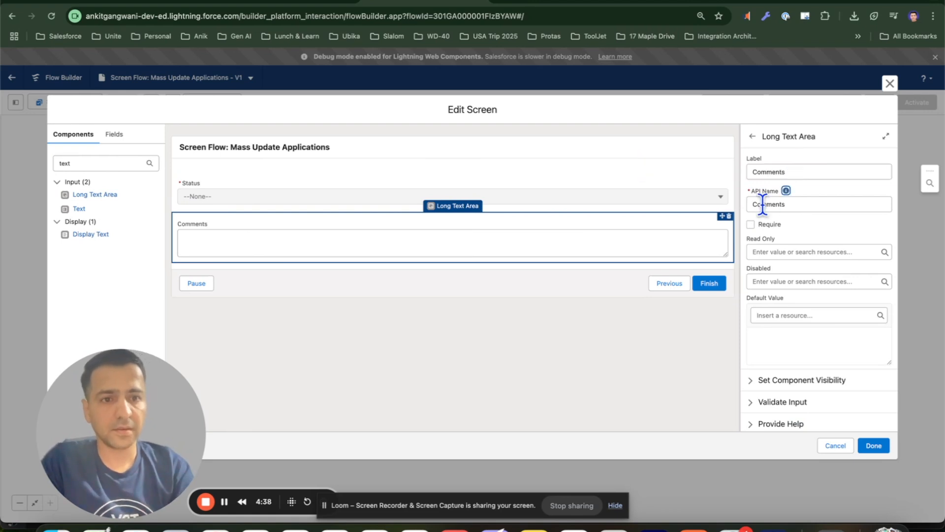
left_click(751, 224)
scroll(814, 230, "down", 1)
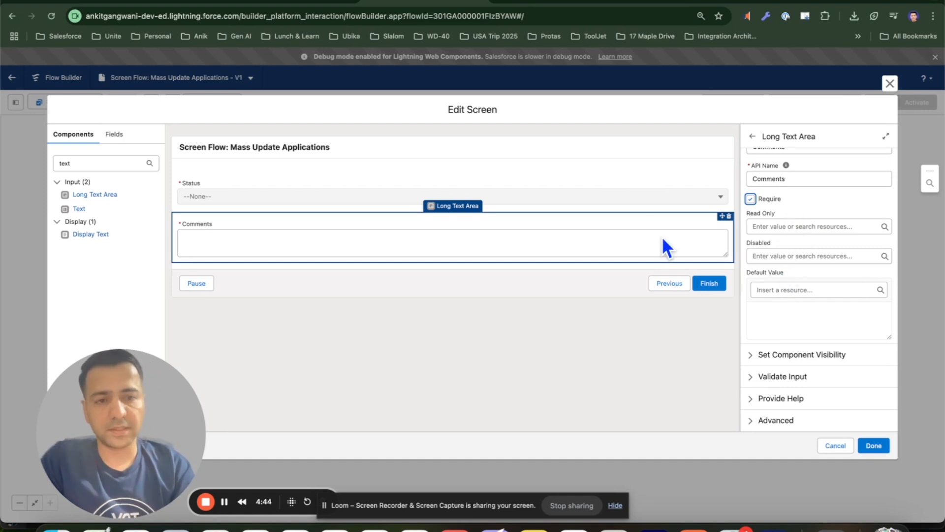
left_click(874, 445)
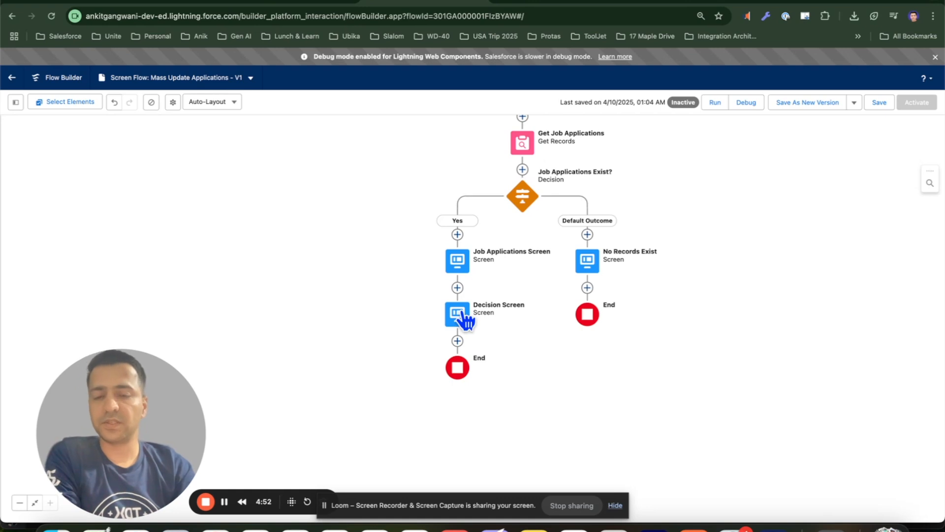
Add a Loop element after the Decision Screen labelled Loop through Job Applications
left_click_drag(547, 355, 533, 311)
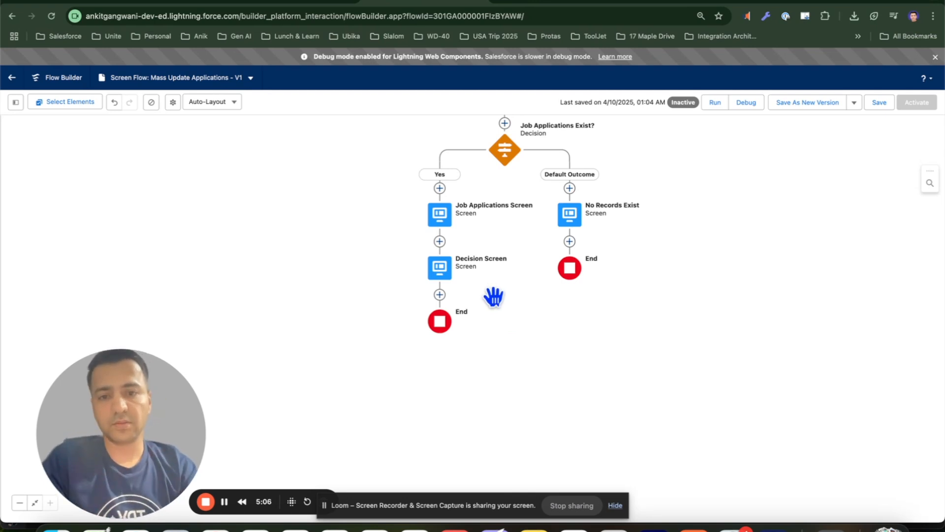
scroll(493, 295, "down", 1)
left_click(438, 282)
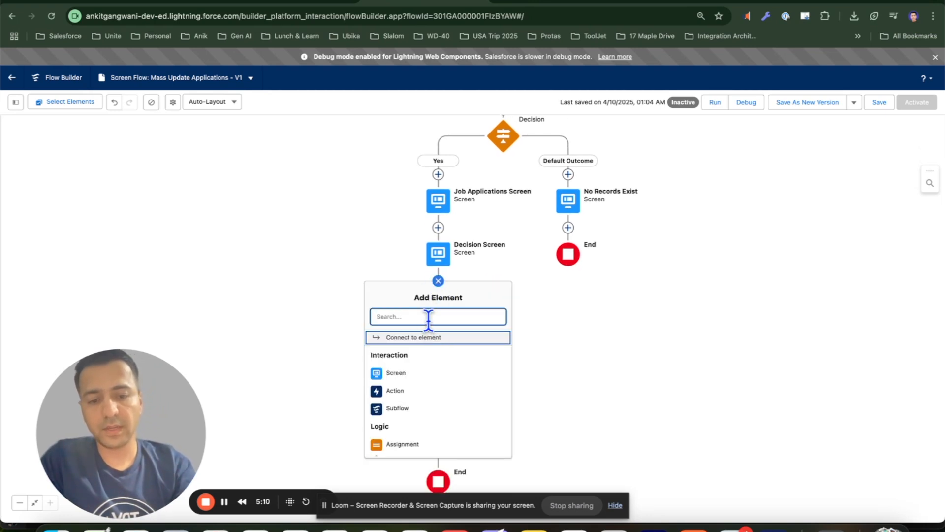
type("loop")
left_click(427, 340)
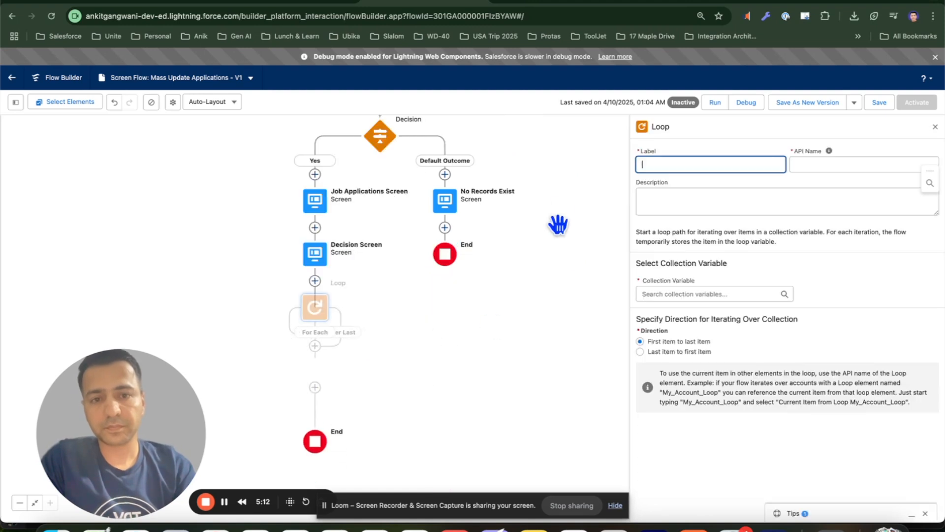
type("Loop t")
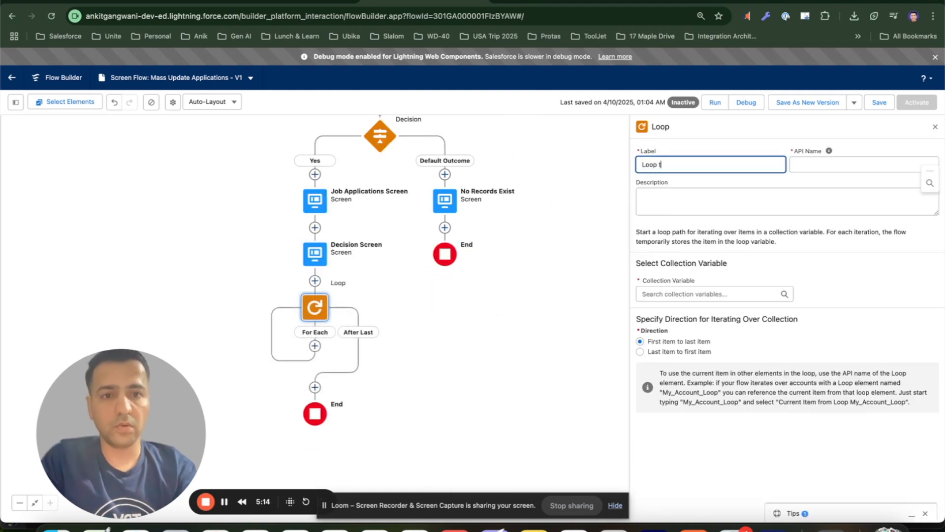
type("hrough Job Applications")
left_click(830, 151)
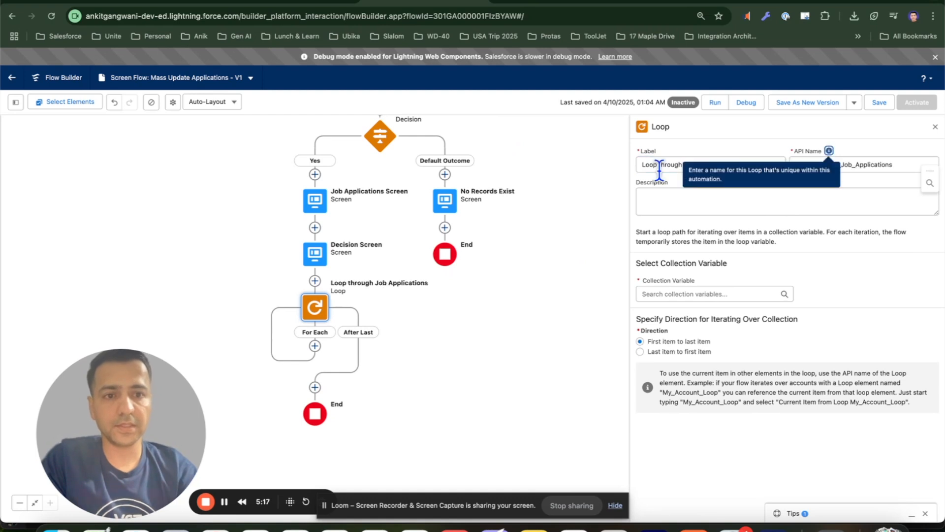
Set the loop's collection variable to the Selected Rows of the Job Applications table on the Job Applications Screen
left_click(680, 291)
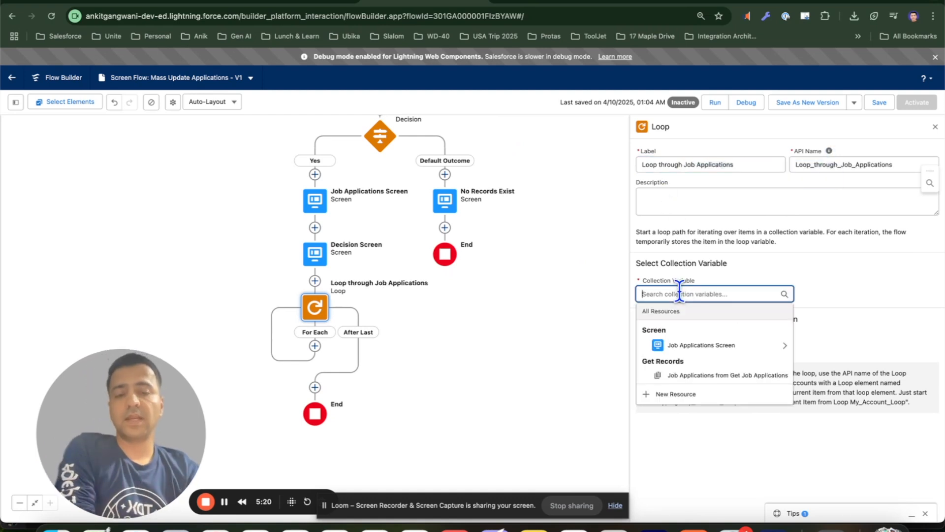
left_click(726, 346)
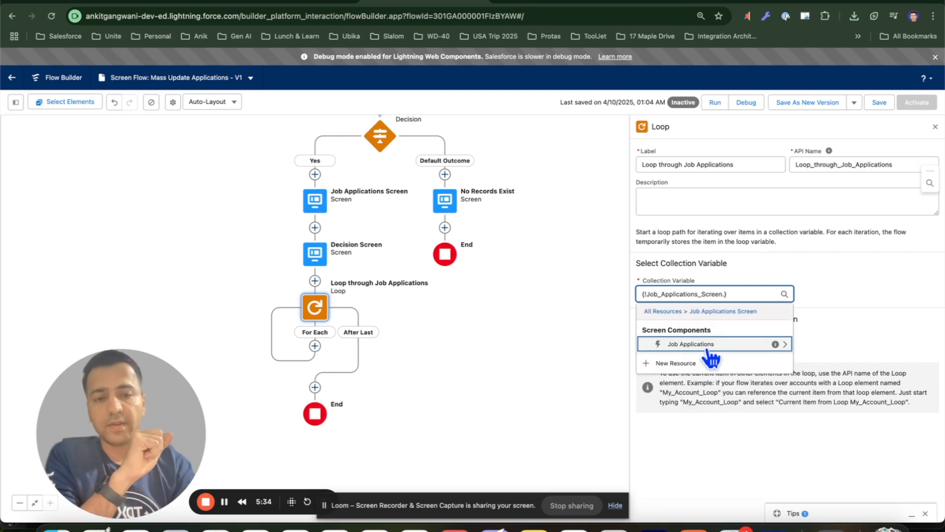
left_click(715, 344)
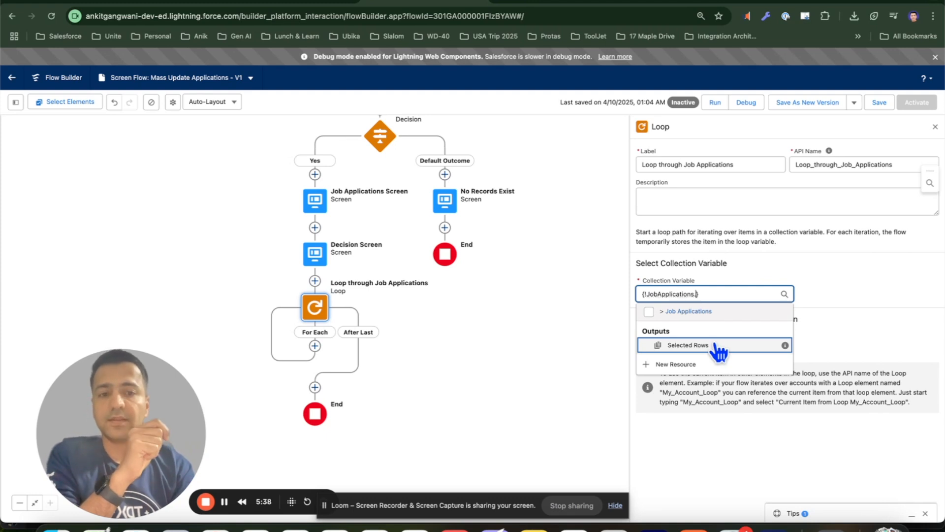
left_click(716, 347)
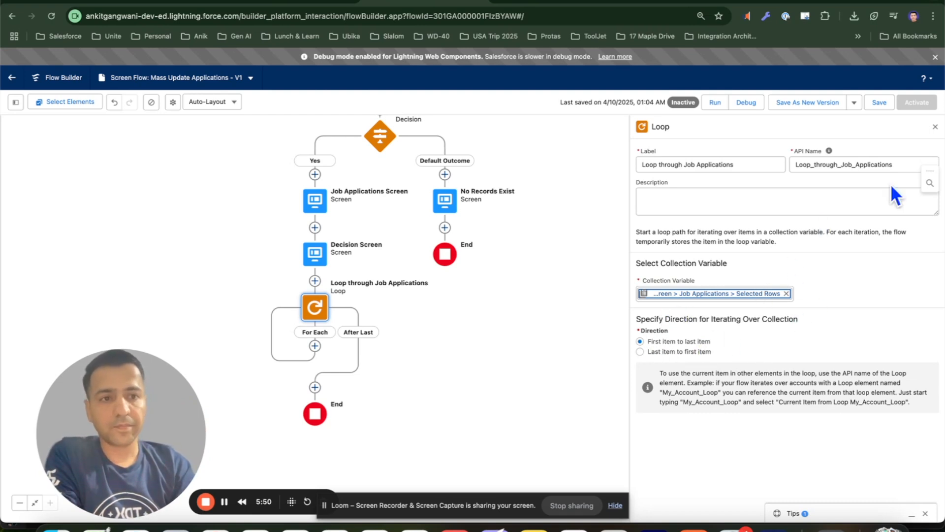
left_click(936, 127)
Add an Assignment in the loop's For Each path labelled Prepare Job Application Record
left_click_drag(503, 350, 679, 356)
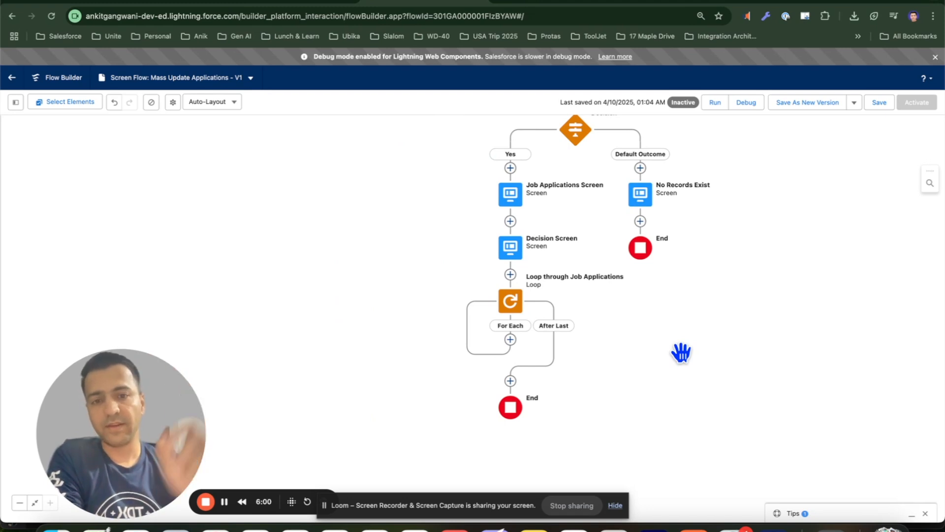
left_click(511, 340)
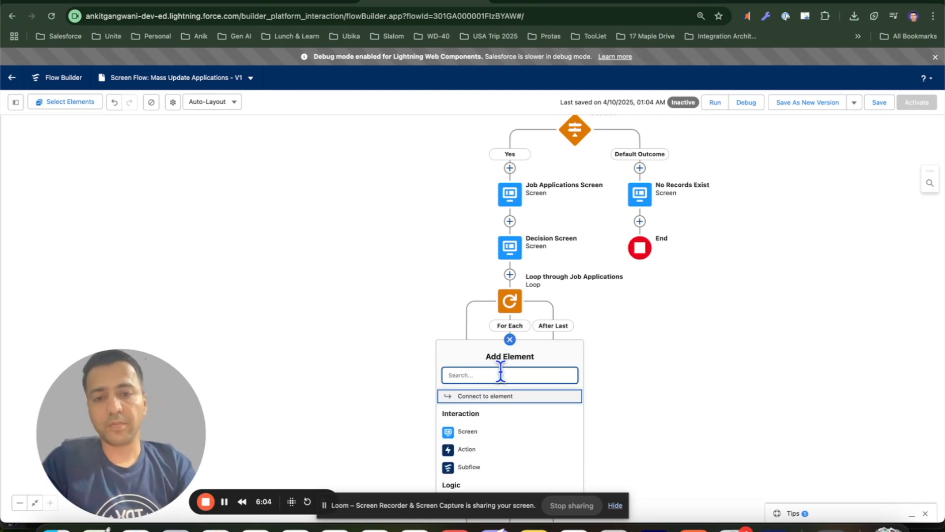
type("assign")
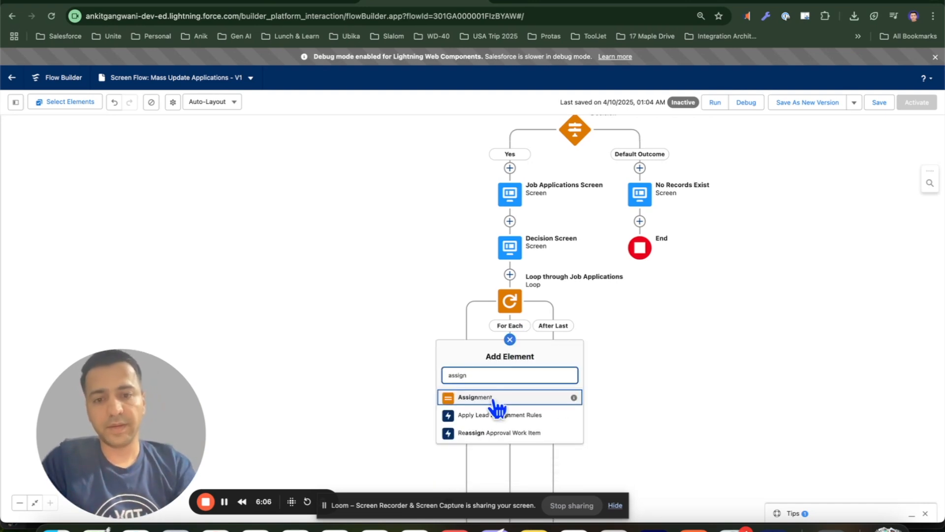
left_click(481, 395)
type("Prepare Job Application Recor")
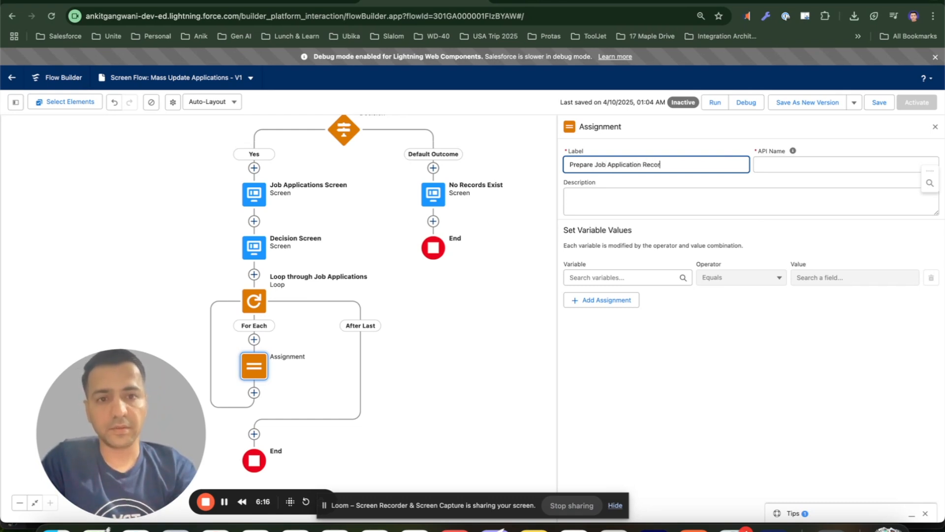
type("d")
key("Tab")
Create a new Variable resource named jobApplication with Record data type for the Job Application object
left_click(619, 274)
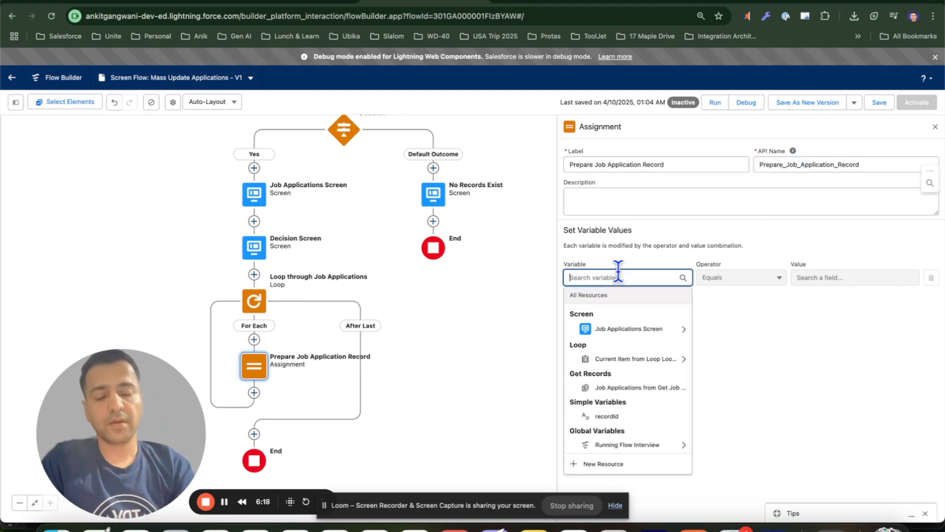
left_click(603, 464)
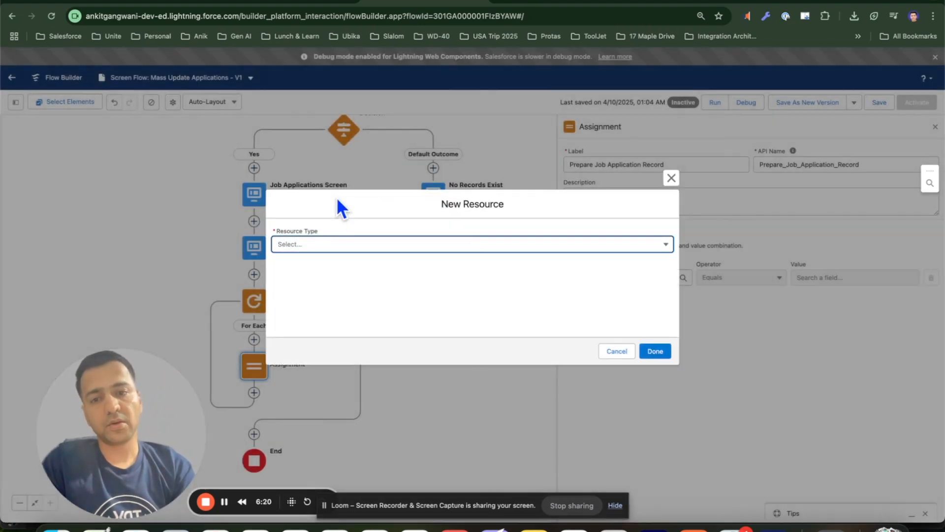
left_click(325, 250)
left_click(325, 267)
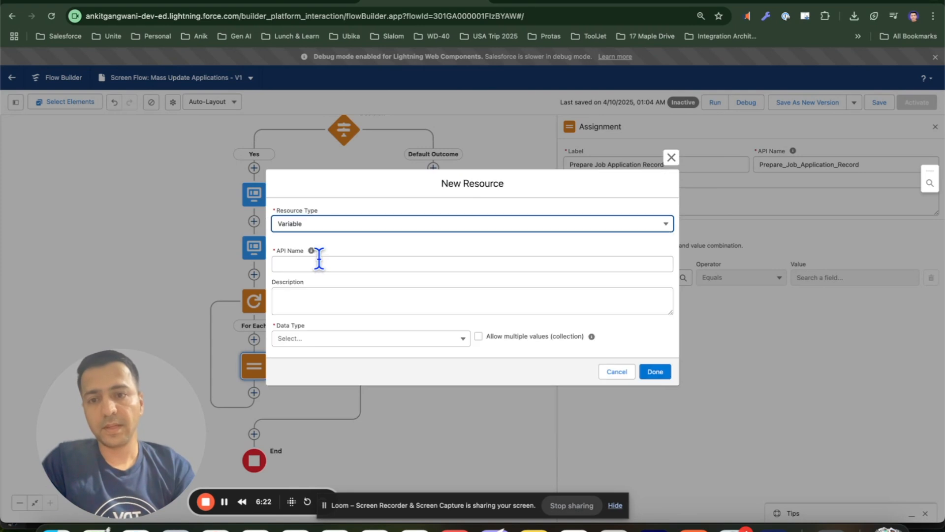
left_click(313, 227)
left_click(313, 227)
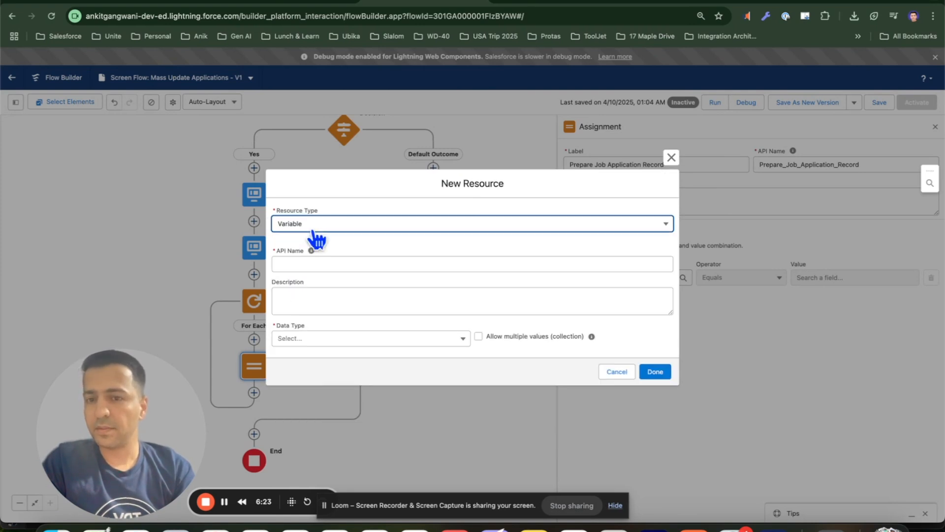
left_click(312, 263)
type("jobApplication")
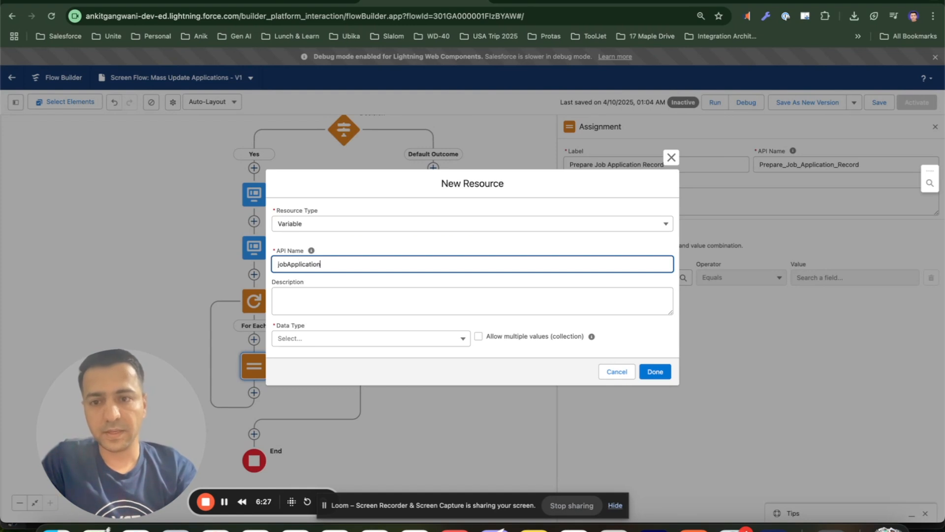
left_click(311, 338)
left_click(317, 372)
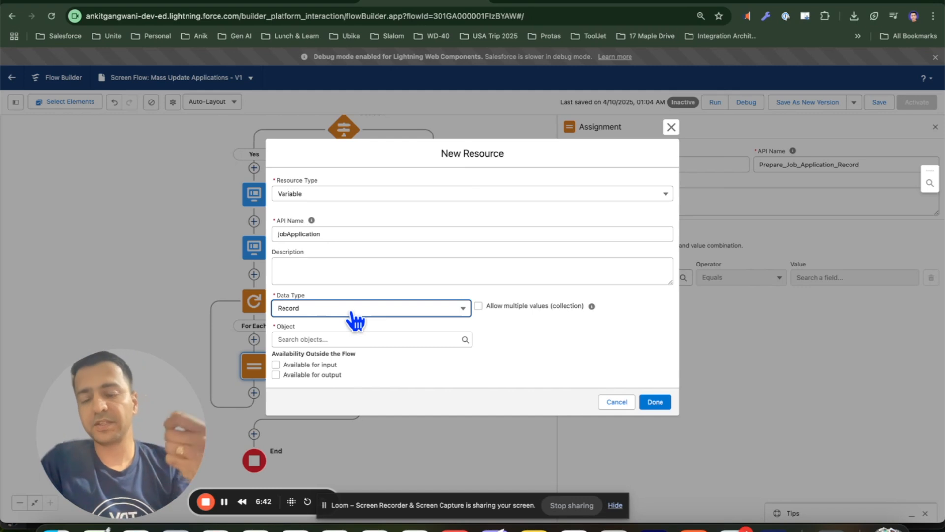
left_click(317, 335)
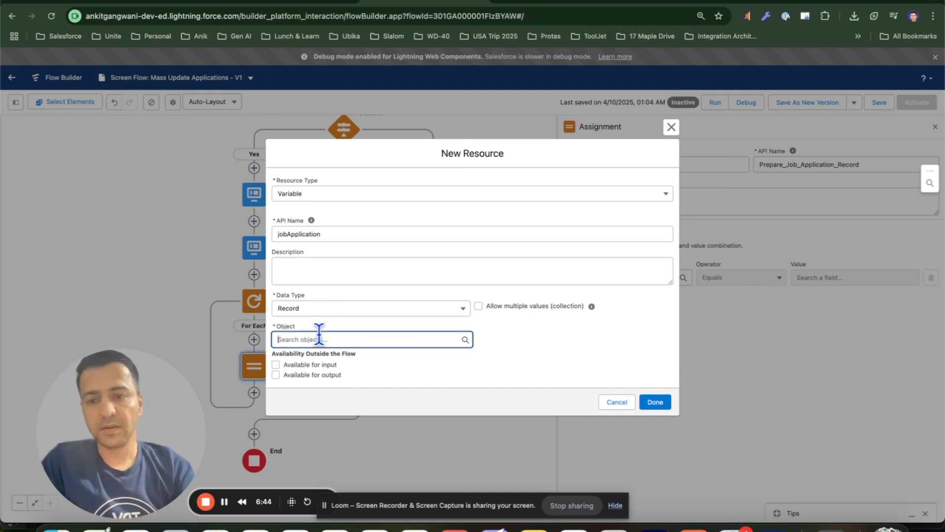
type("job appl")
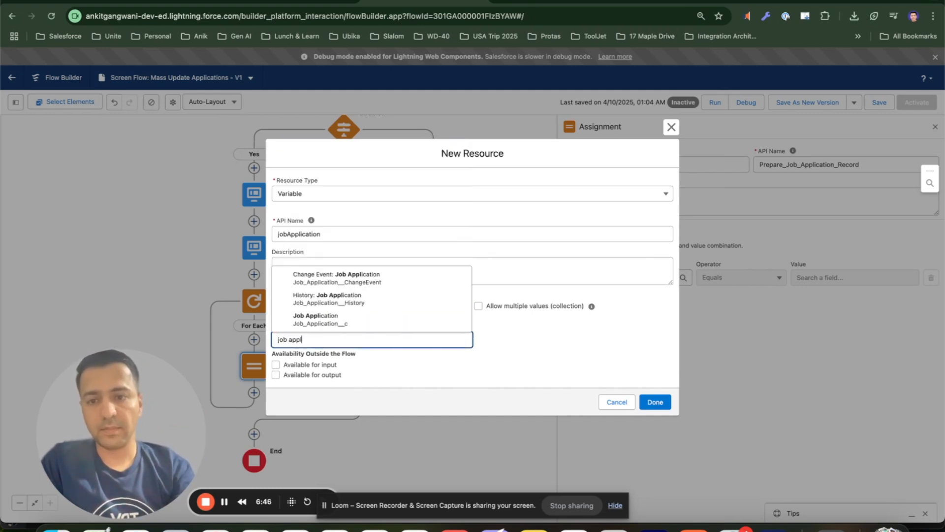
left_click(325, 319)
left_click(652, 402)
Set the assignment's variable to the jobApplication Record ID field
left_click(635, 278)
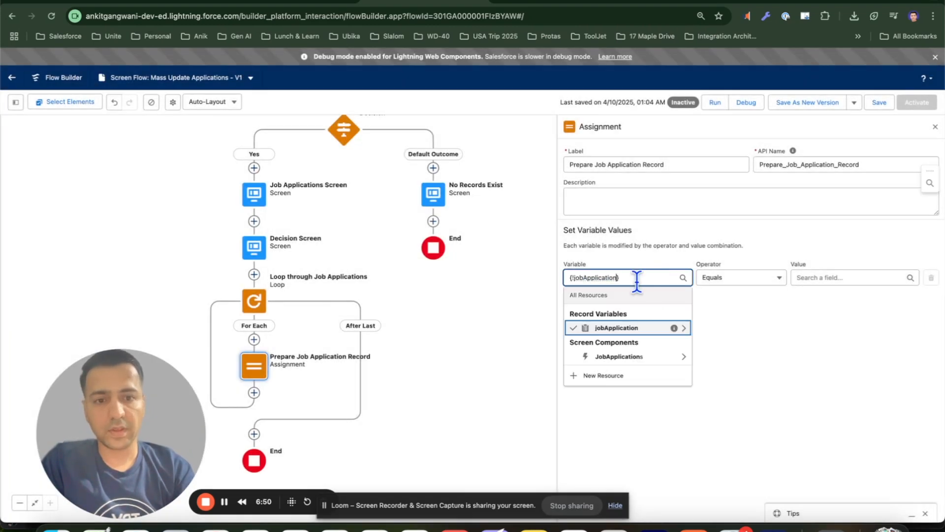
left_click(638, 329)
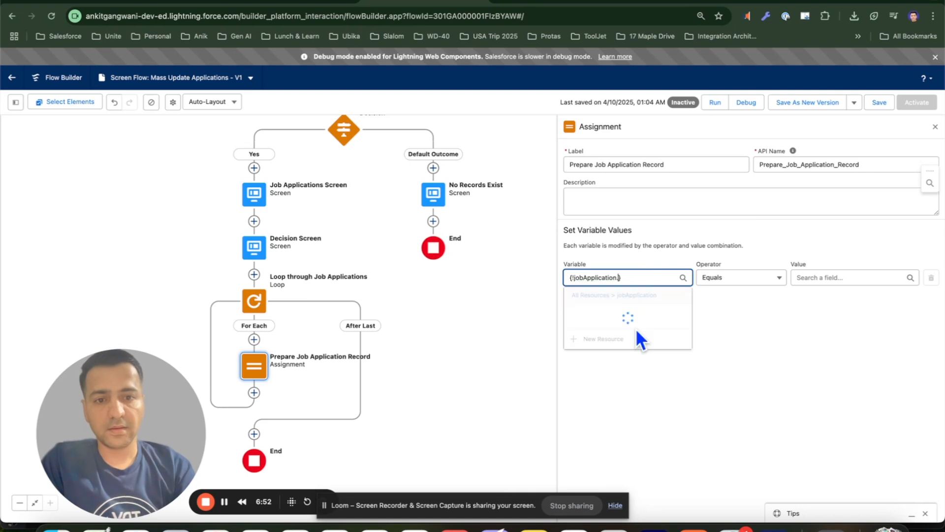
scroll(629, 380, "down", 5)
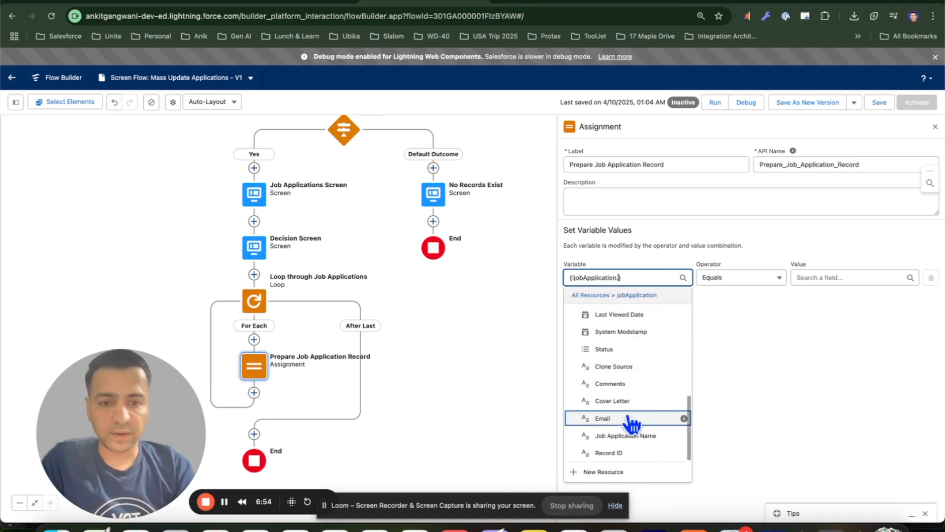
left_click(626, 453)
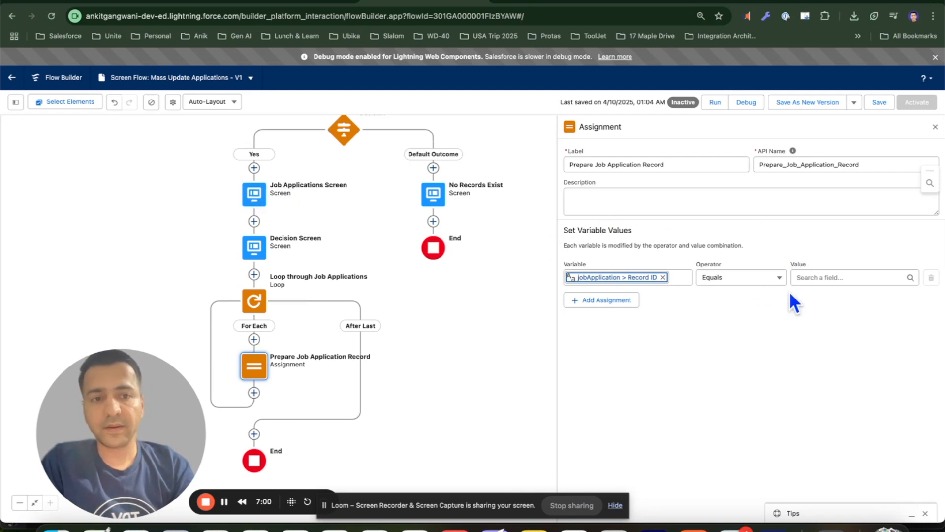
Set the Record ID row's value to the Record ID of the loop's current item from Loop through Job Applications
left_click(823, 278)
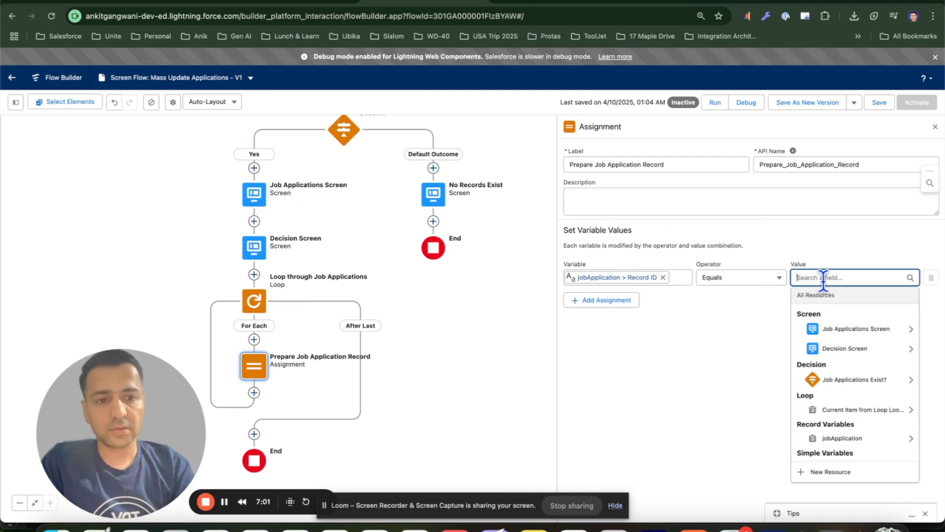
left_click(836, 329)
left_click(832, 328)
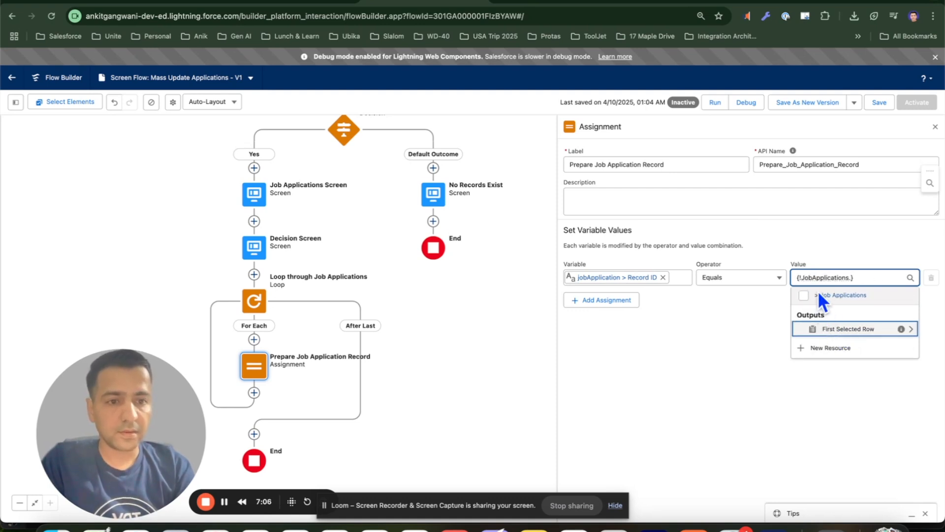
key("super+a")
key("BackSpace")
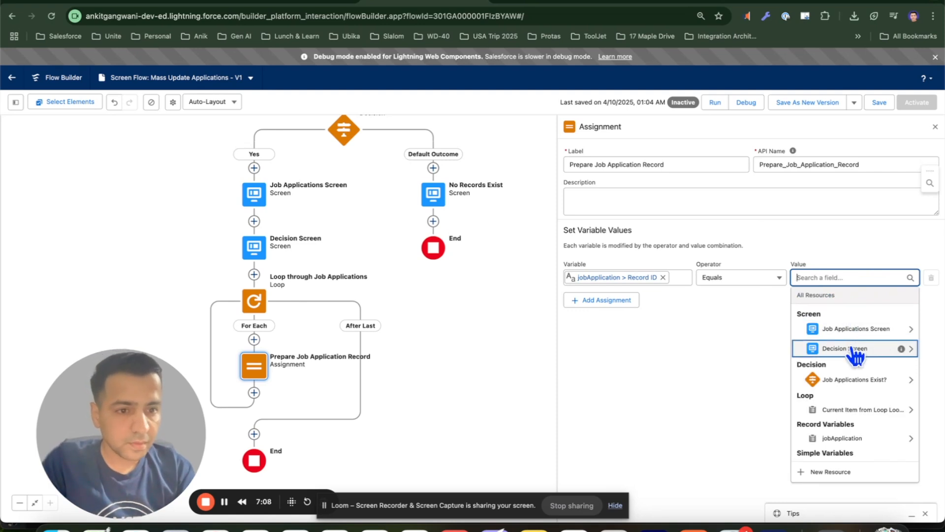
scroll(863, 386, "down", 1)
scroll(860, 383, "up", 1)
scroll(859, 384, "down", 1)
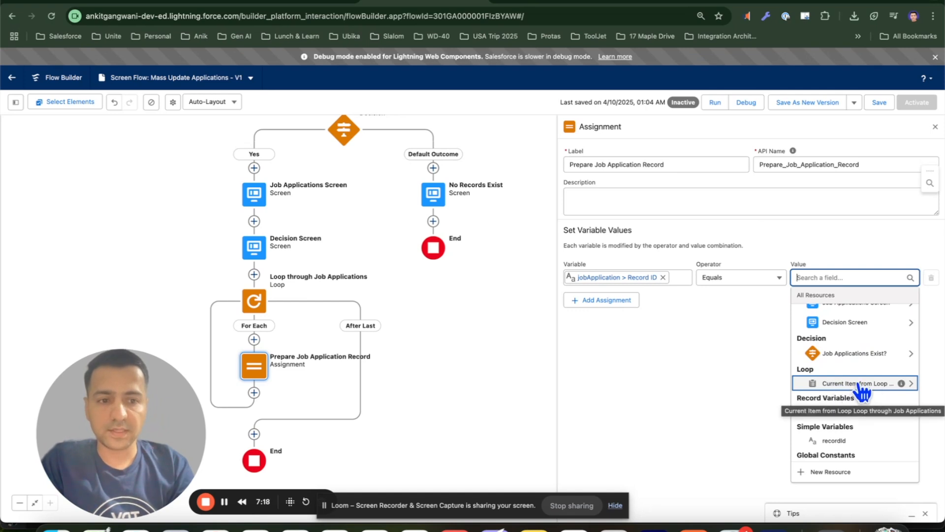
left_click(865, 385)
scroll(856, 364, "down", 5)
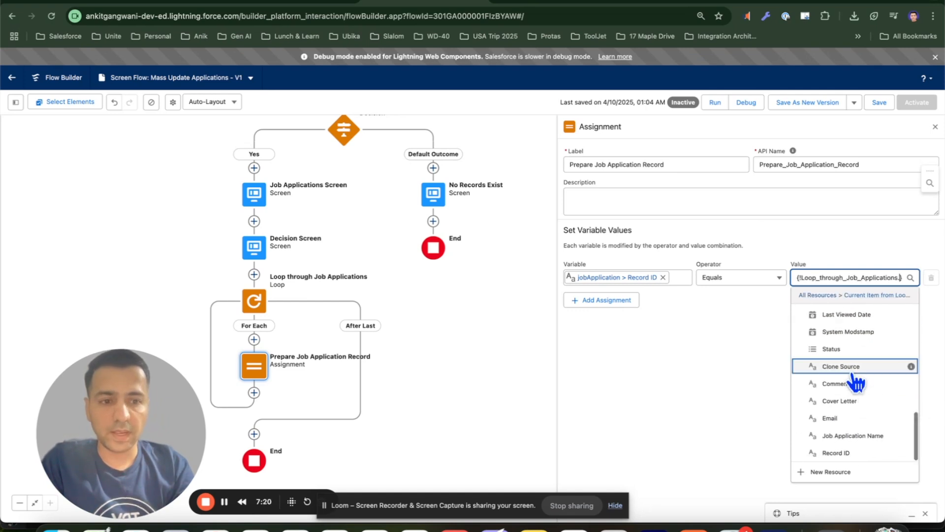
left_click(852, 451)
left_click(805, 357)
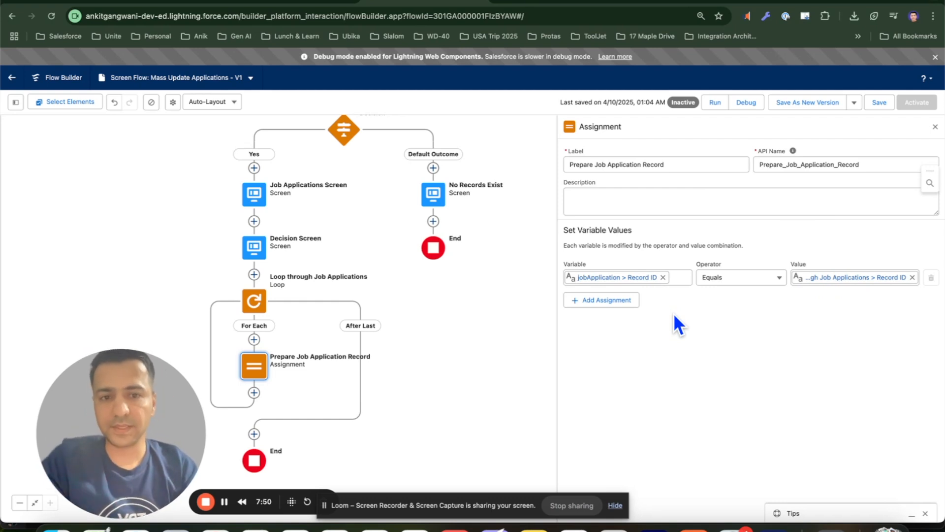
Add an assignment row setting jobApplication > Status equal to the Decision Screen's Status input
left_click(591, 300)
left_click(597, 308)
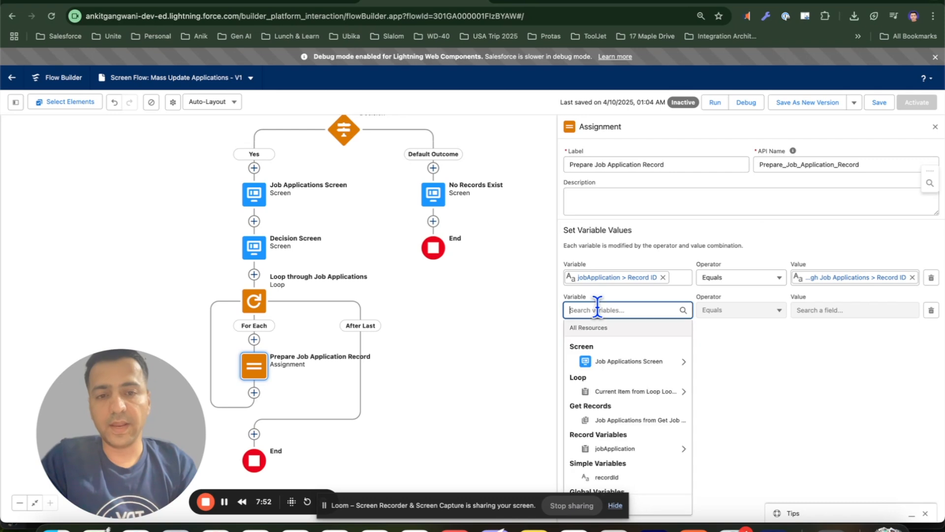
type("jobapp")
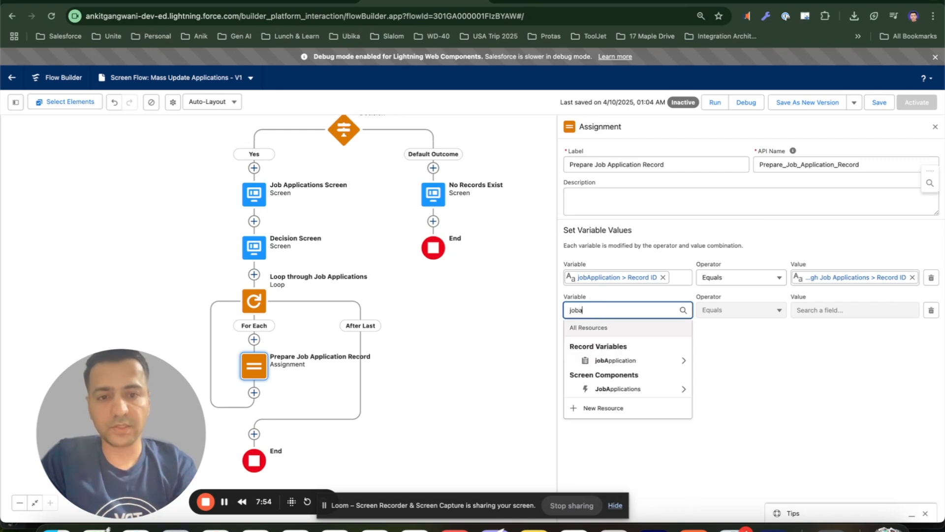
left_click(615, 360)
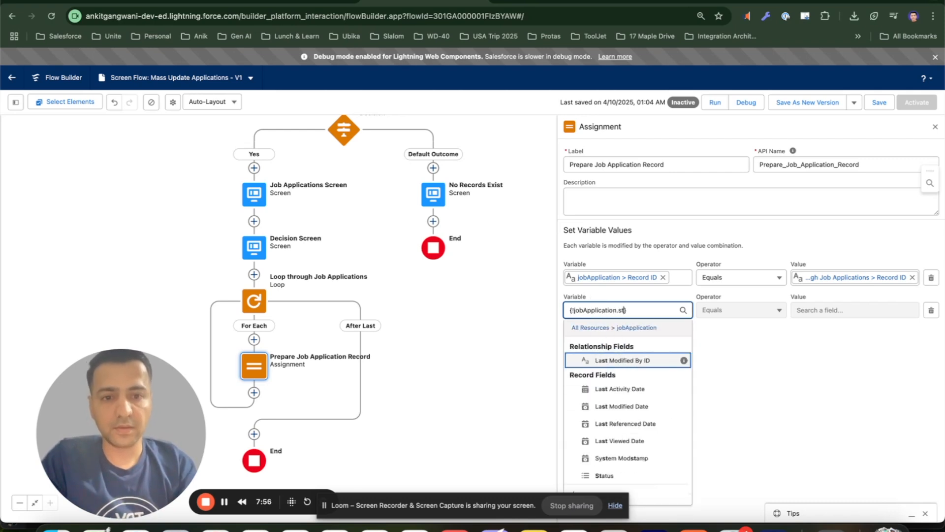
type("stat")
left_click(627, 361)
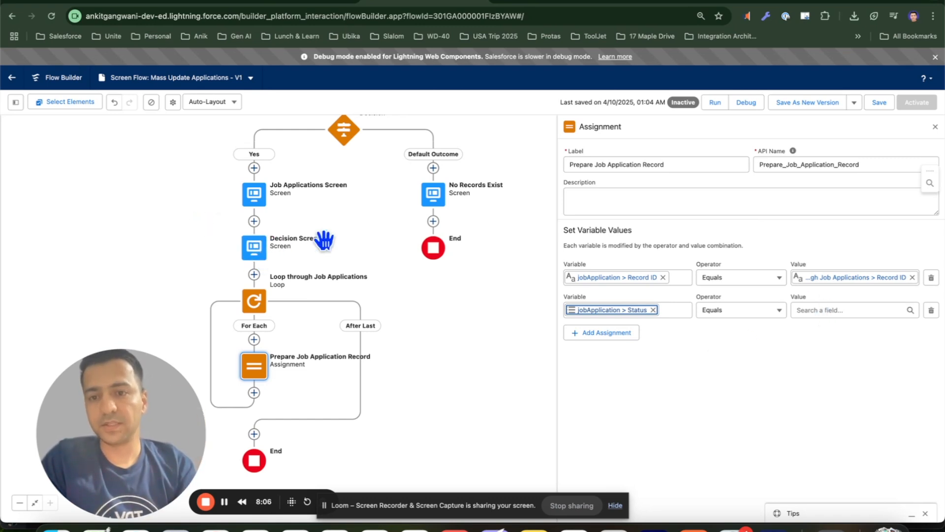
left_click(802, 310)
type("stat")
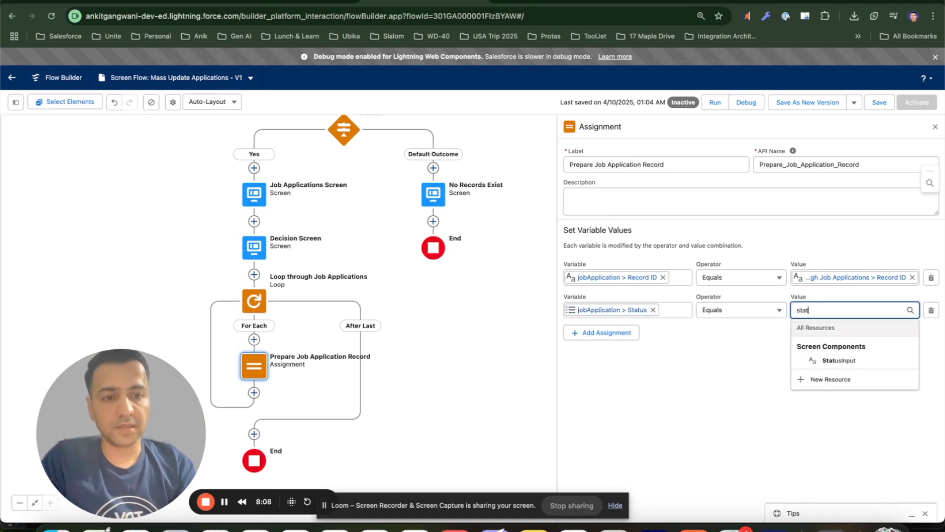
left_click(839, 358)
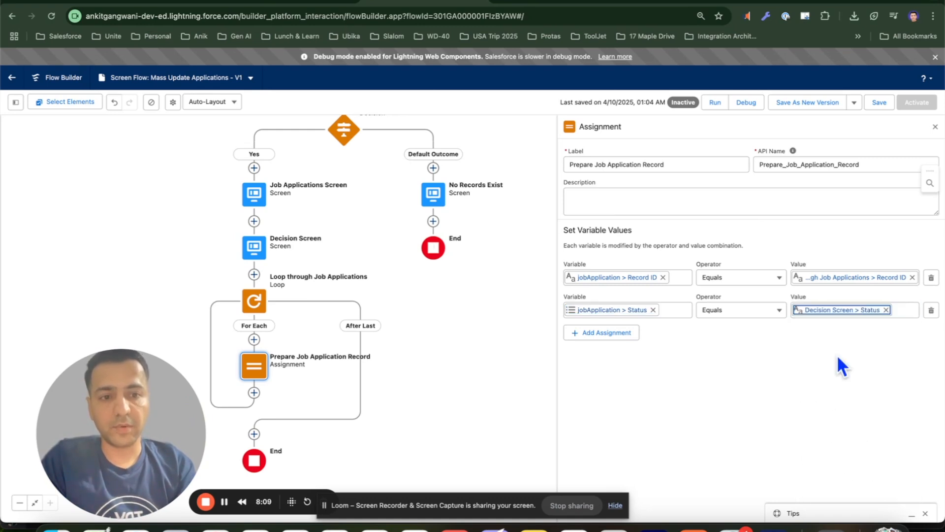
Add an assignment row setting jobApplication > Comments equal to the Decision Screen's Comments, and close the assignment
left_click(605, 337)
left_click(603, 344)
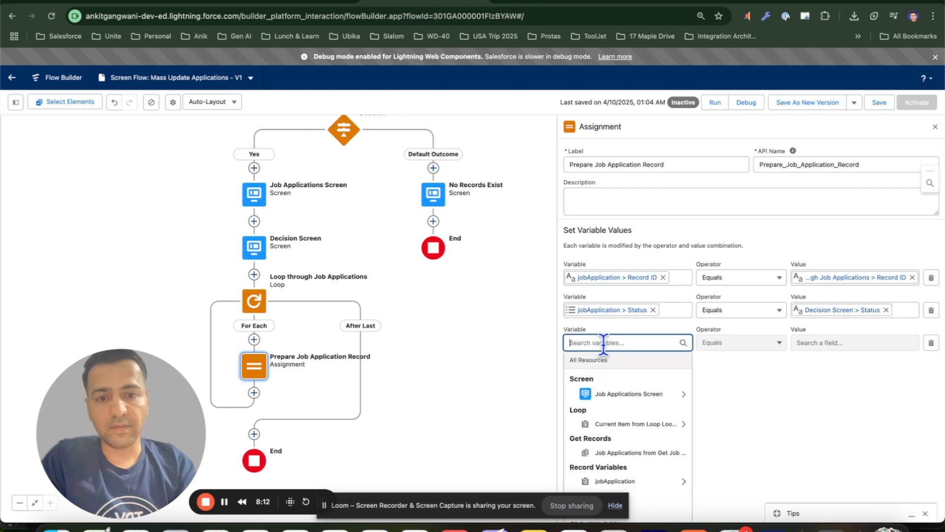
type("job")
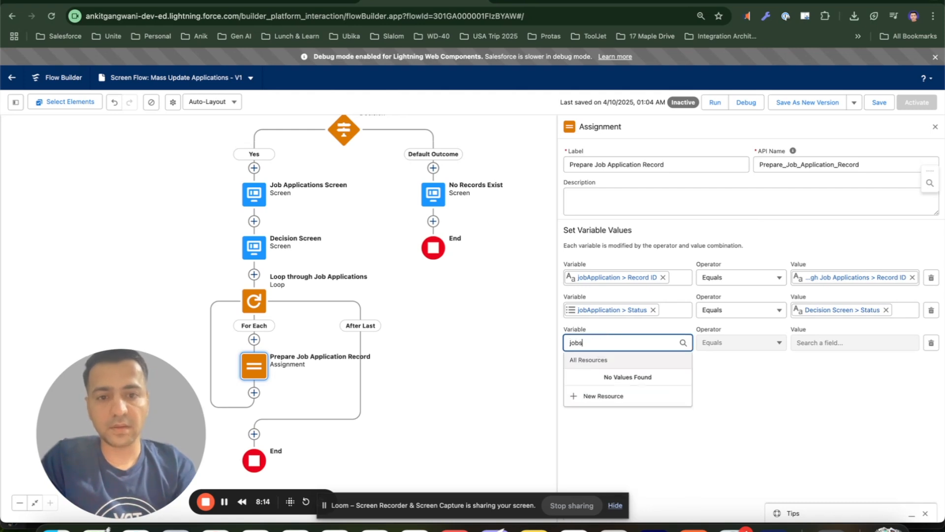
type("app")
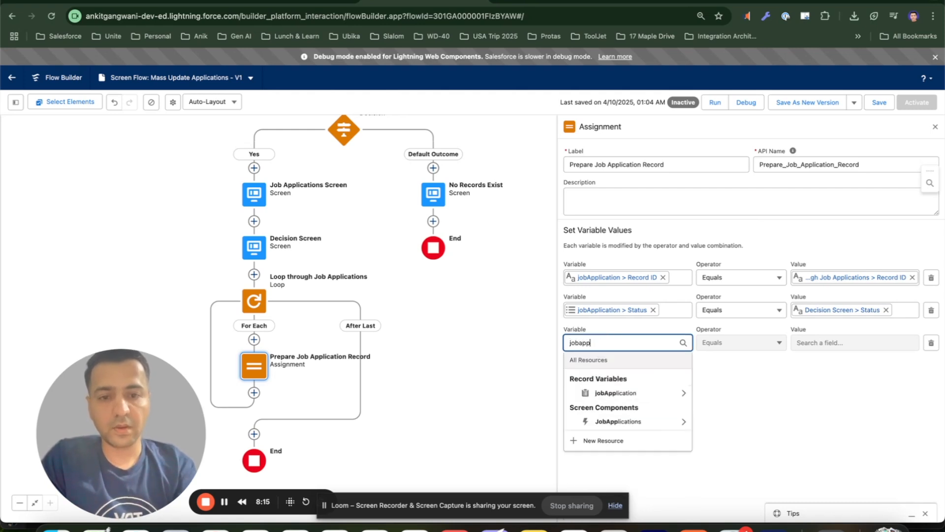
left_click(628, 396)
type("comm")
left_click(622, 393)
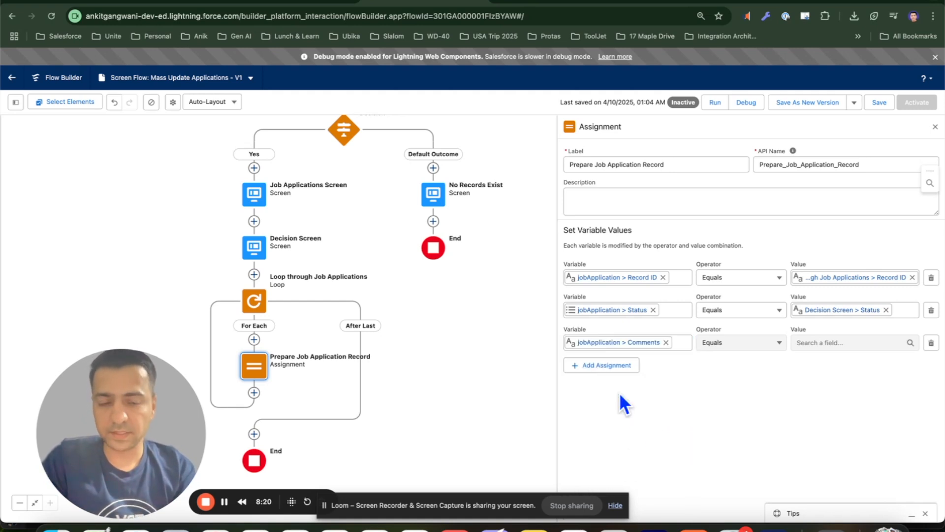
left_click(819, 343)
type("comm")
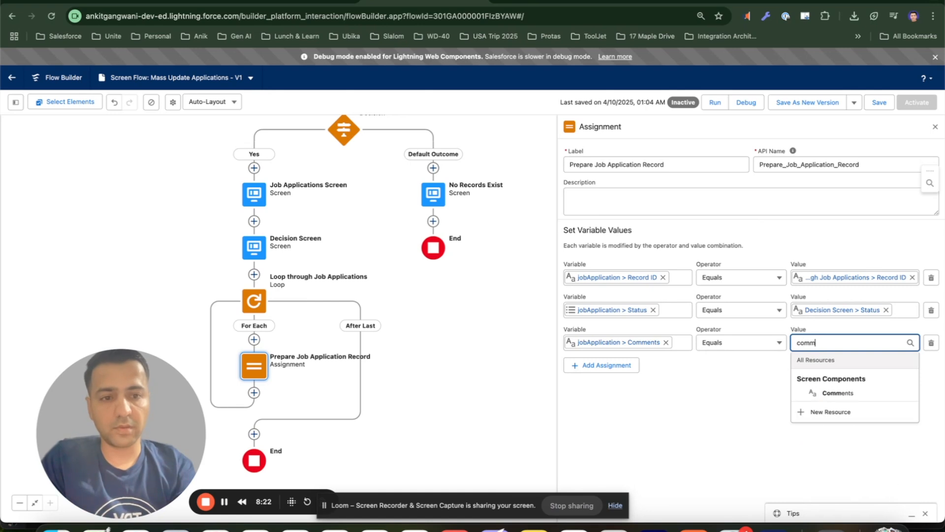
type("en")
left_click(837, 394)
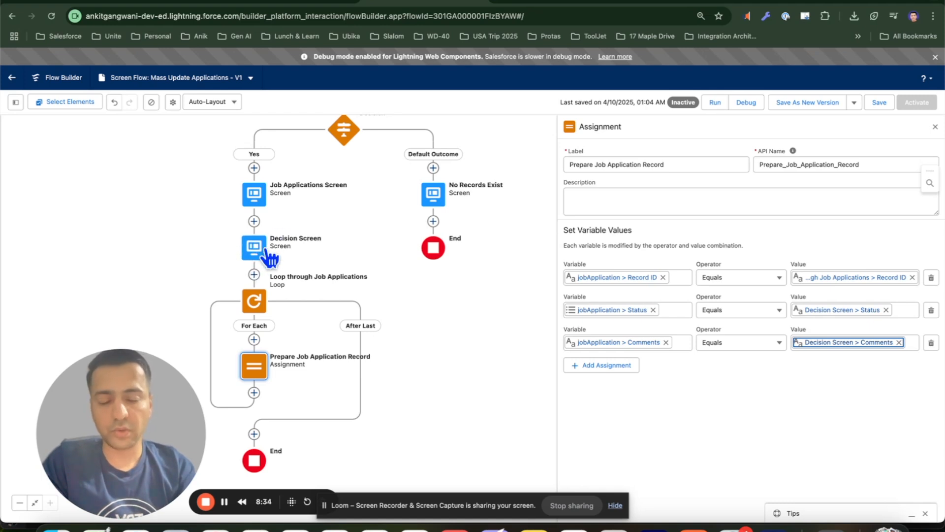
left_click(789, 407)
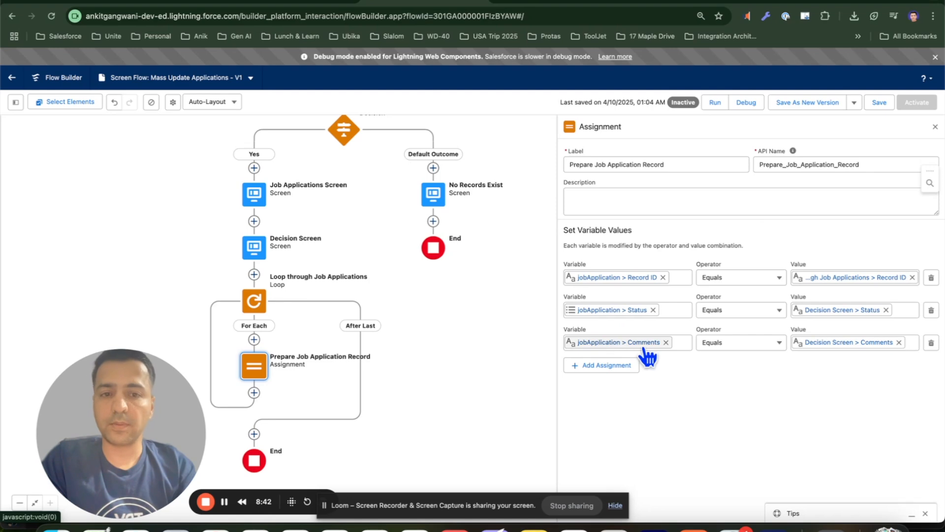
left_click(935, 128)
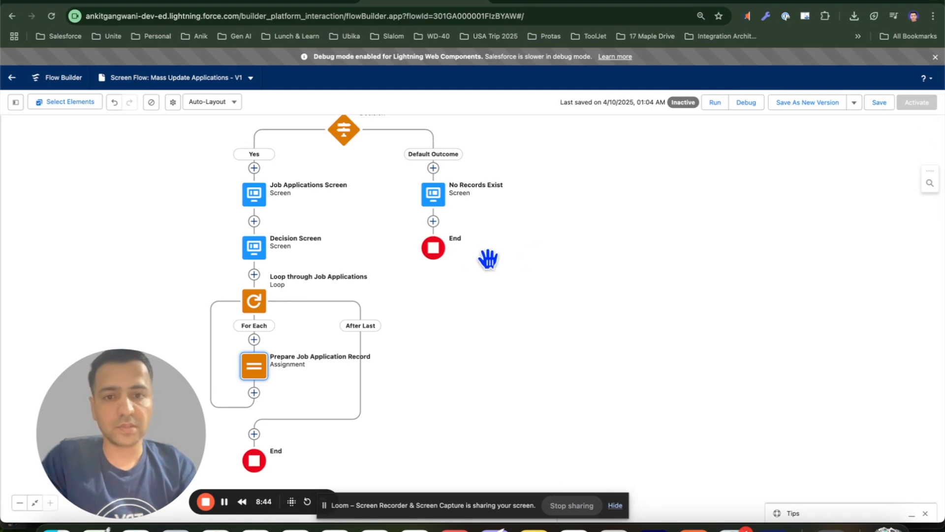
Review the Decision Screen's Status and Comments components and the Prepare Job Application Record assignment's value references
double_click(358, 269)
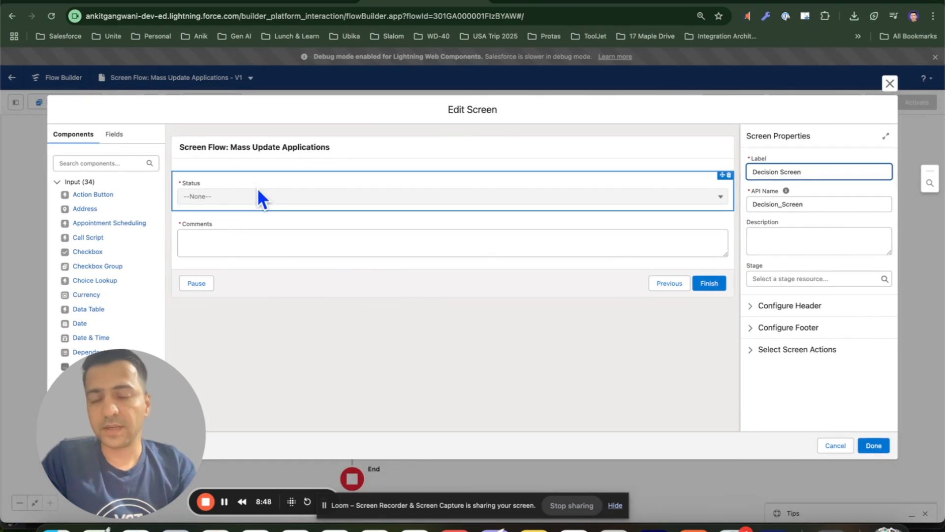
left_click(582, 196)
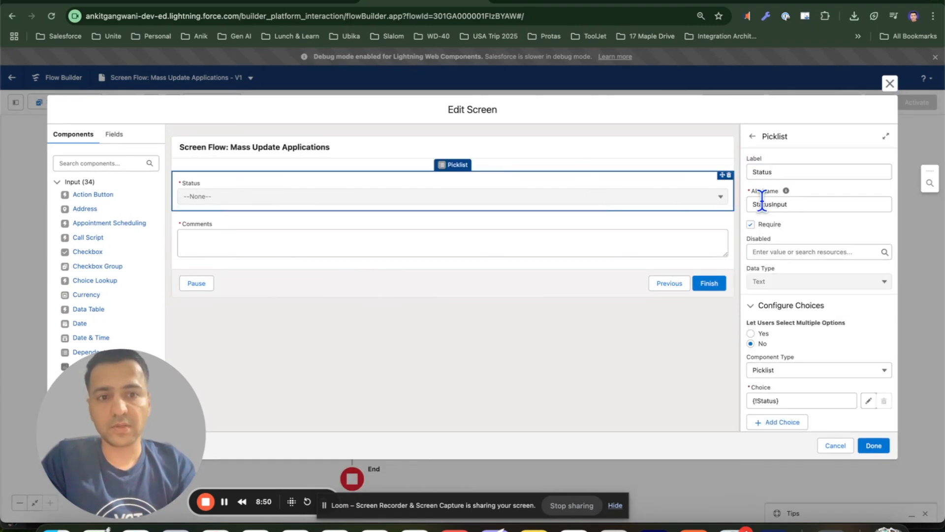
left_click(588, 255)
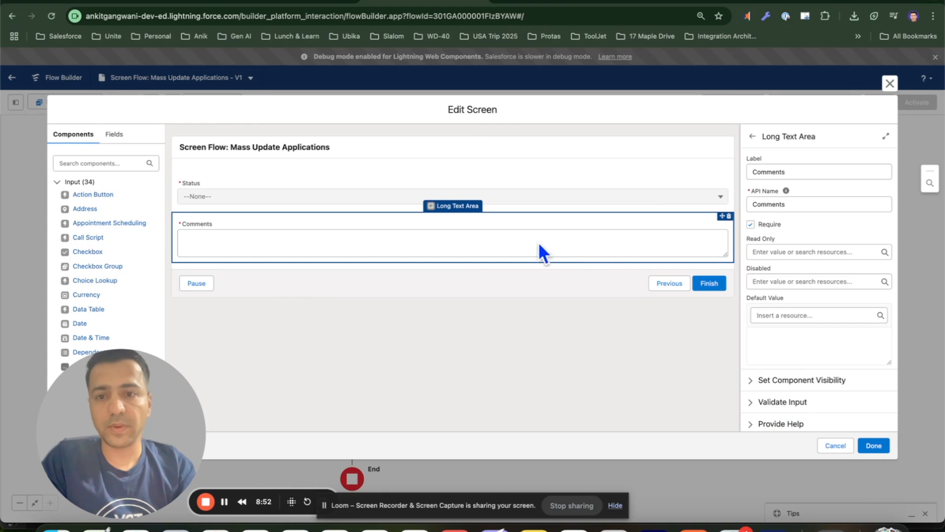
left_click(833, 446)
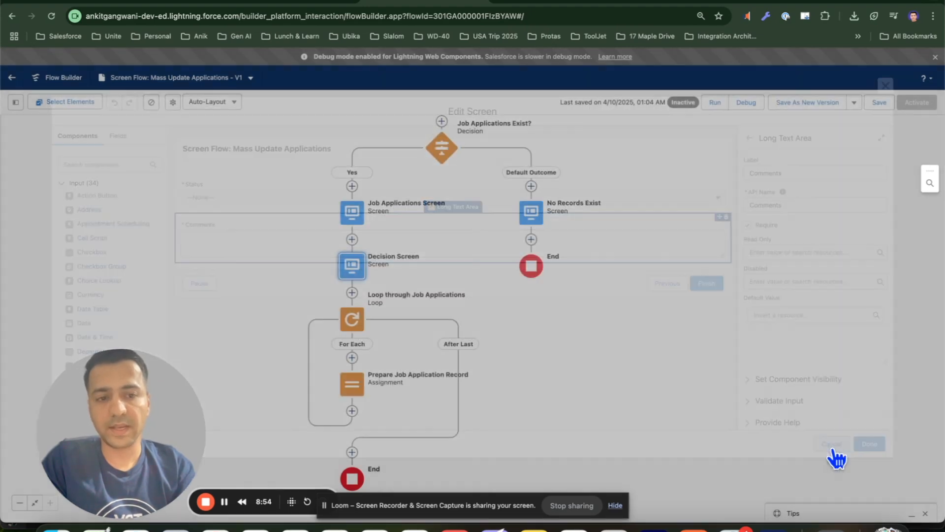
double_click(360, 383)
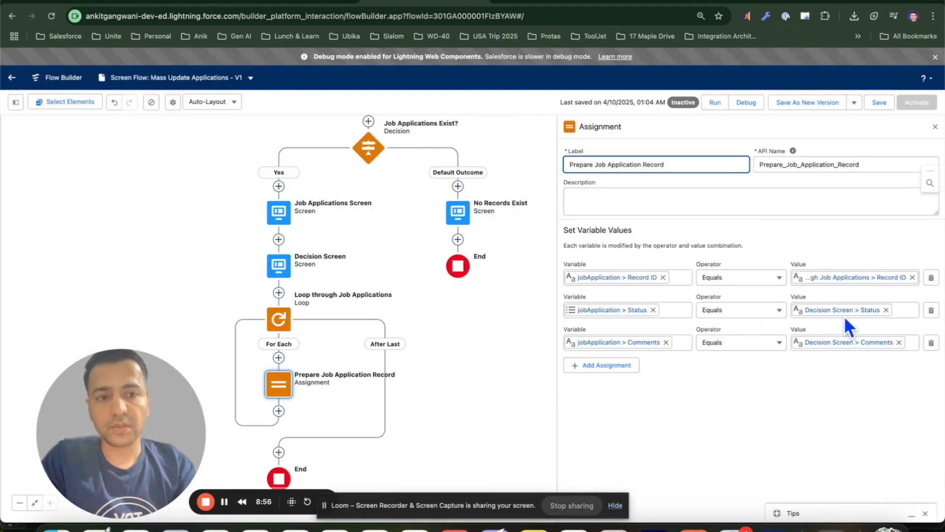
left_click(872, 311)
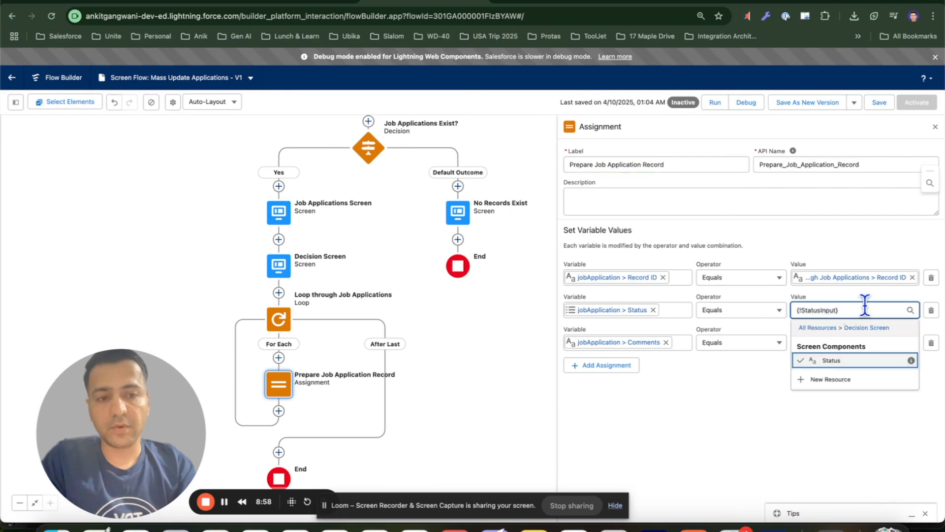
left_click(872, 292)
left_click(845, 342)
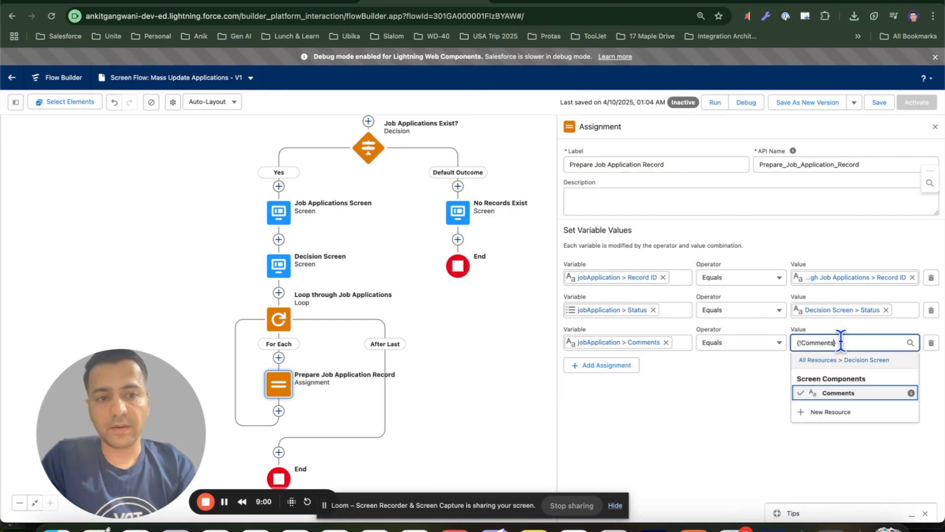
left_click(698, 433)
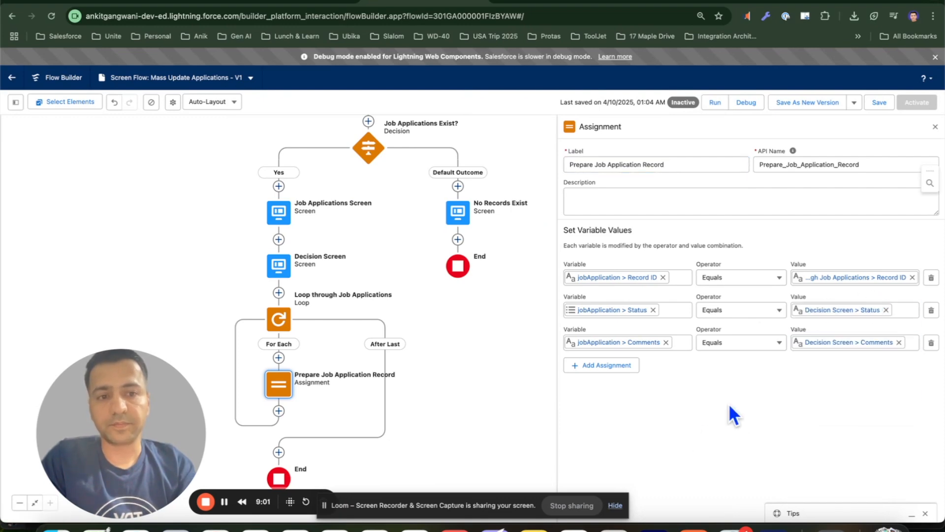
left_click(935, 127)
Add another Assignment element after Prepare Job Application Record inside the loop's For Each path
left_click_drag(603, 333, 794, 209)
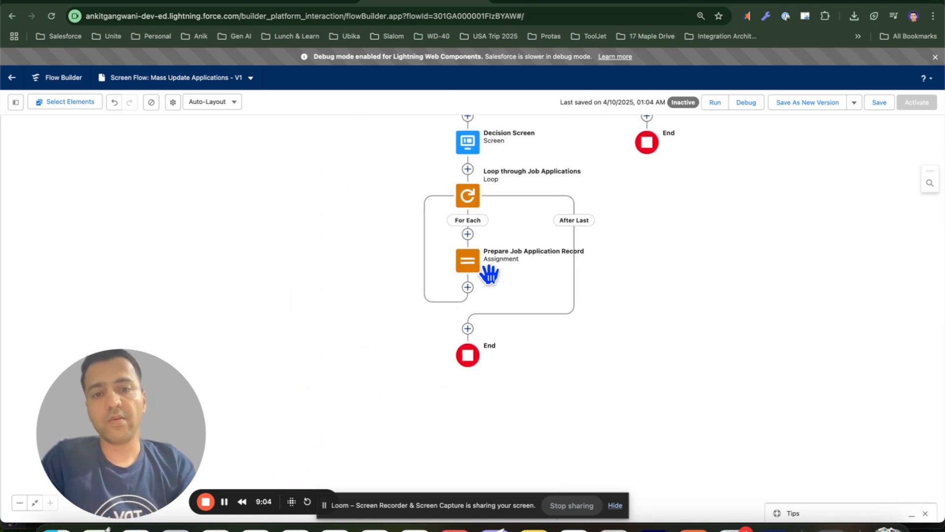
left_click_drag(528, 282, 470, 301)
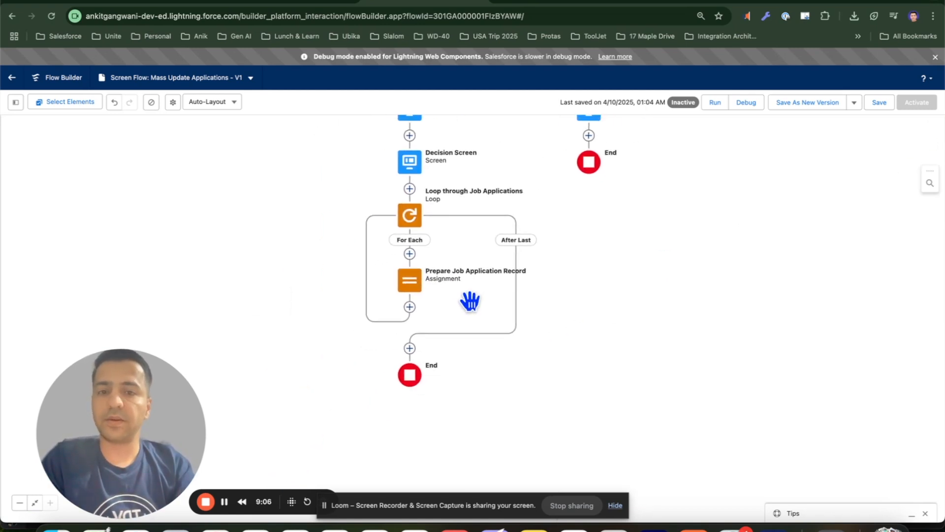
left_click(410, 307)
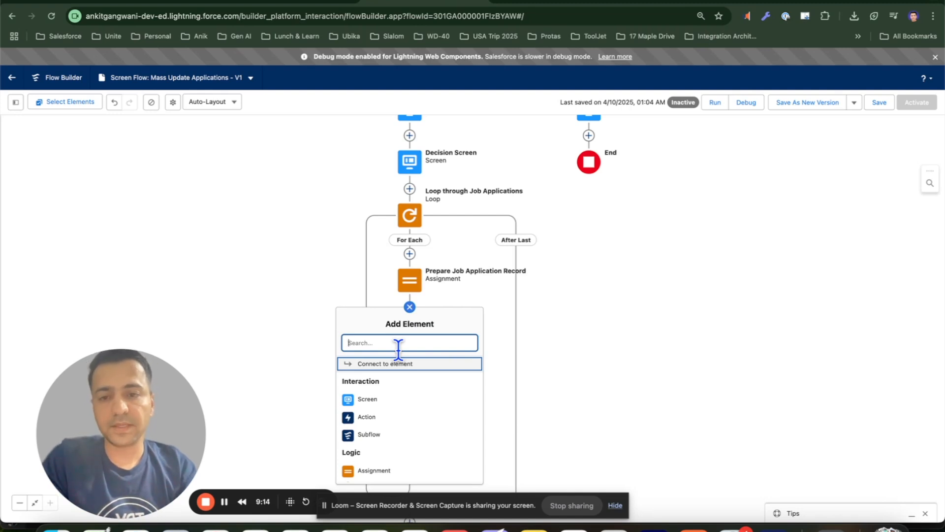
left_click(270, 272)
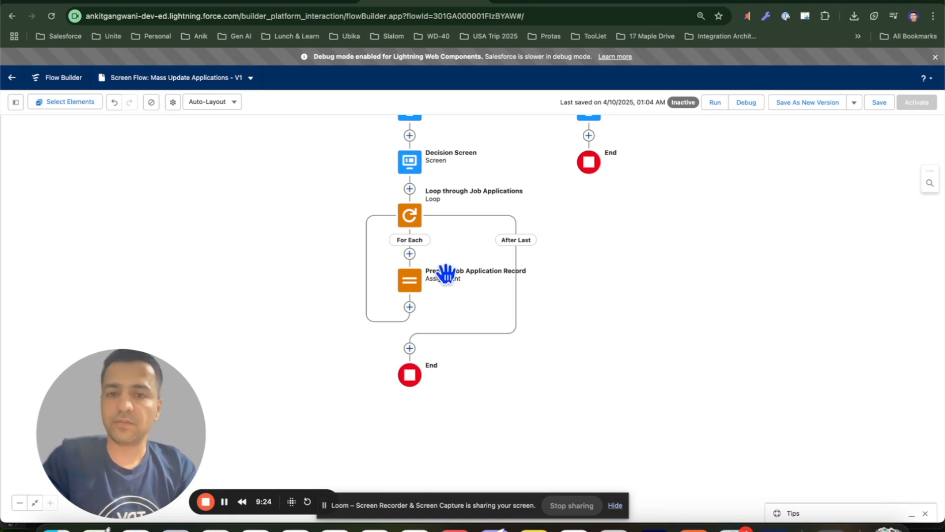
scroll(454, 290, "left", 2)
scroll(453, 291, "down", 2)
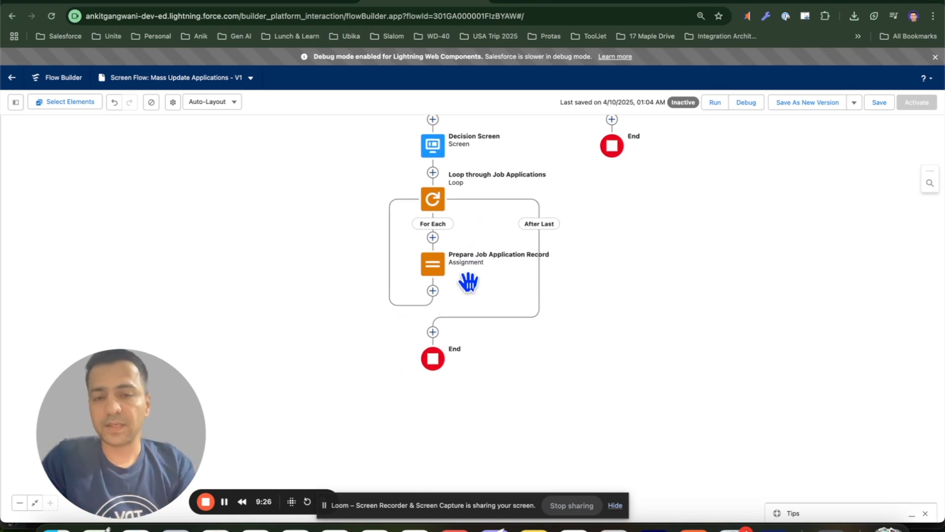
left_click(433, 291)
type("assign")
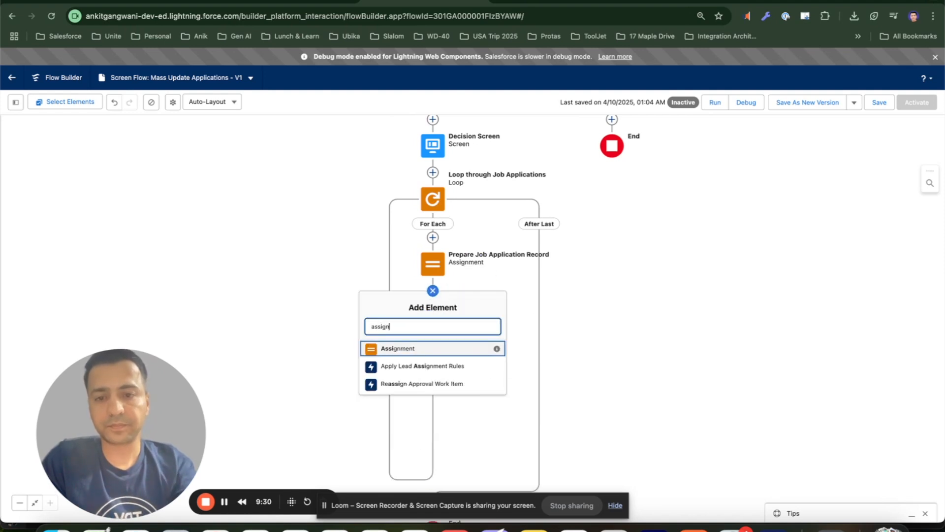
left_click(422, 349)
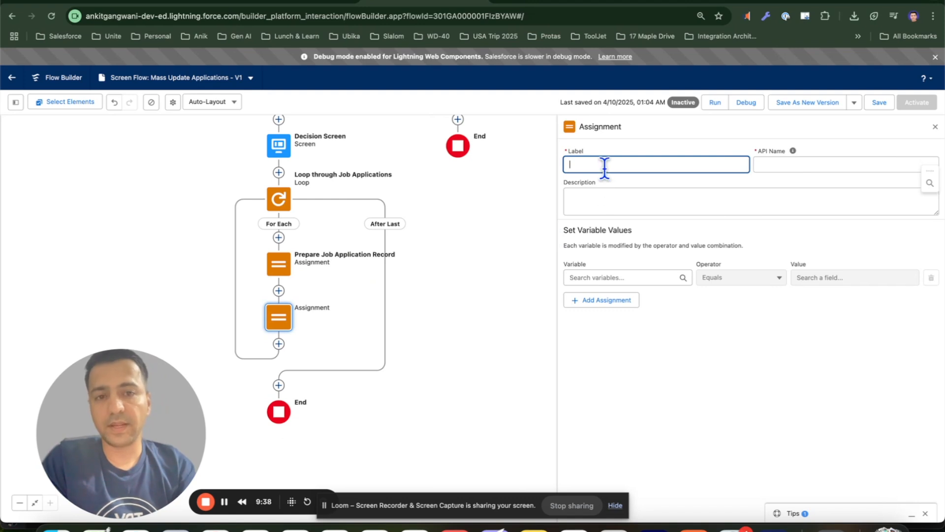
Label the new assignment "Prepare Job Applications List"
type("P")
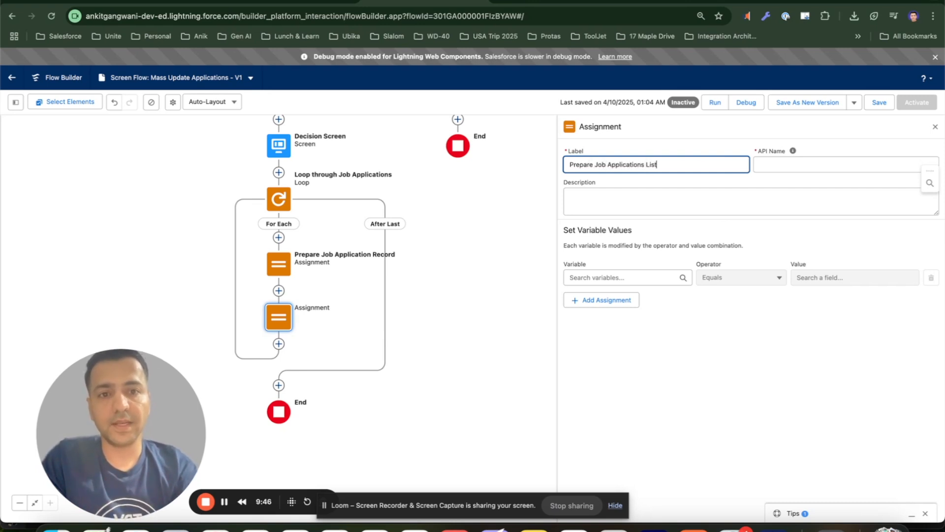
type("repare Job Applications List")
key("Tab")
Start a new Variable resource for the assignment named ListOfJobApplications
left_click(623, 279)
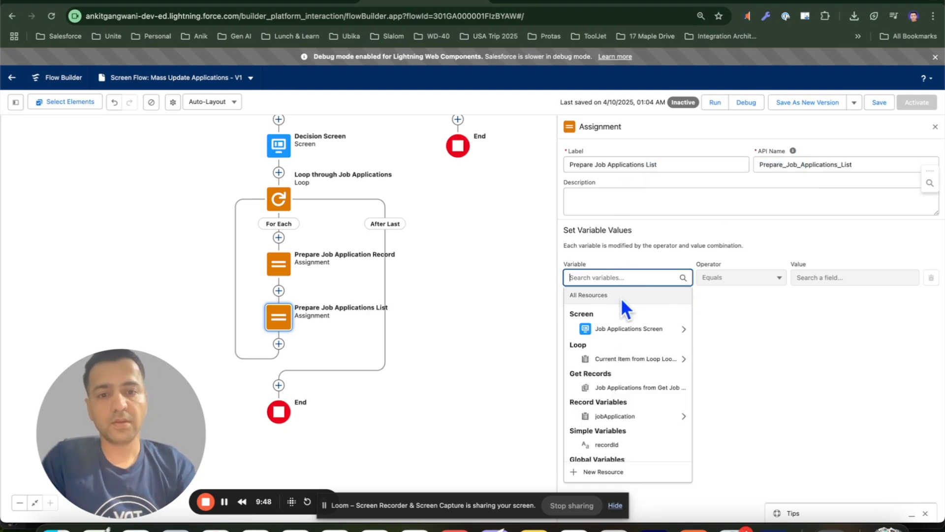
left_click(591, 469)
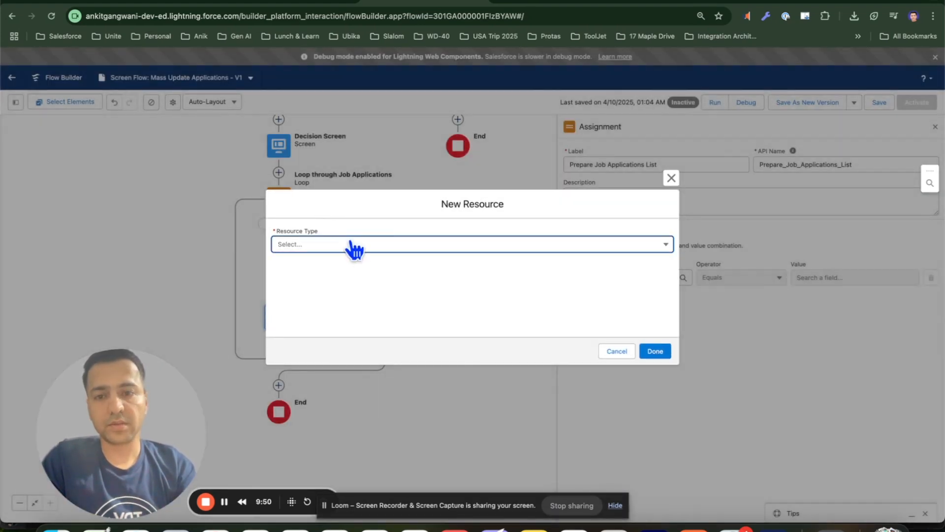
left_click(348, 247)
left_click(331, 268)
left_click(311, 265)
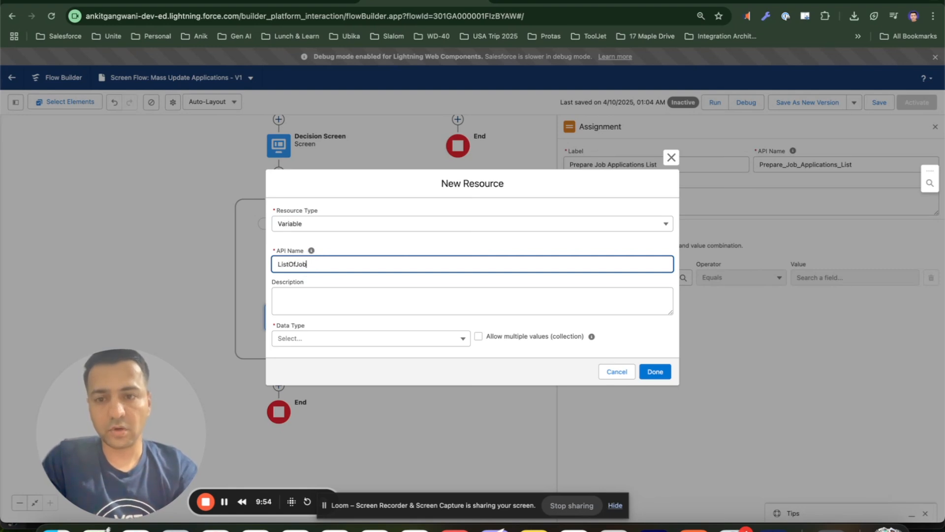
key("Tab")
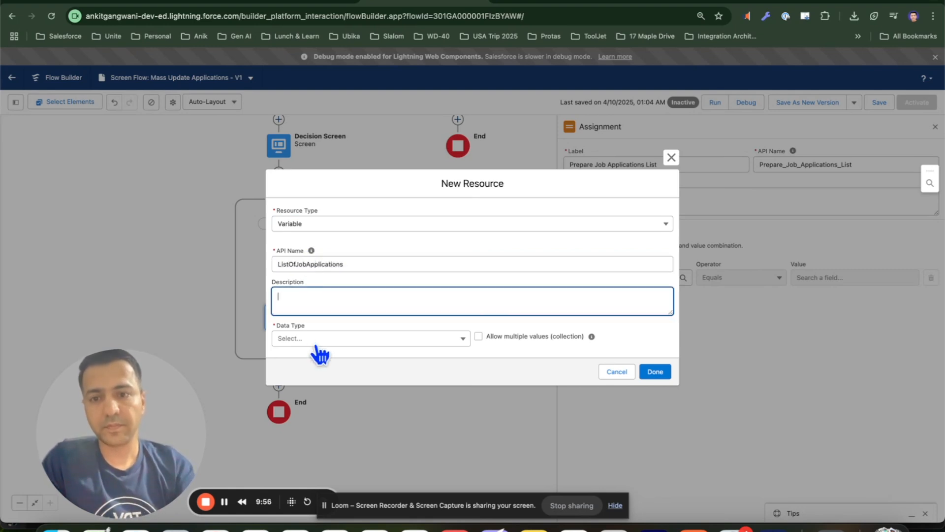
Make the variable a Record collection of the Job Application object and save it
left_click(317, 338)
left_click(316, 370)
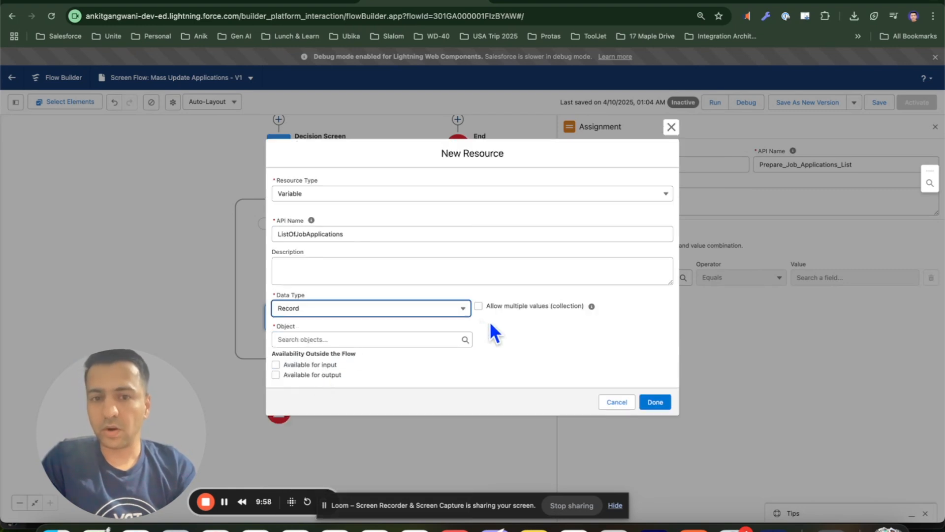
left_click(478, 306)
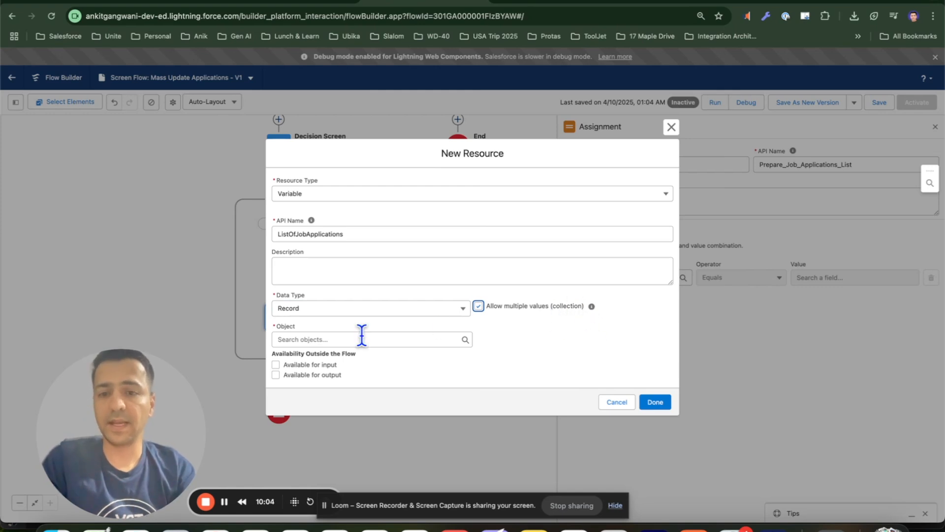
left_click(333, 339)
type("job")
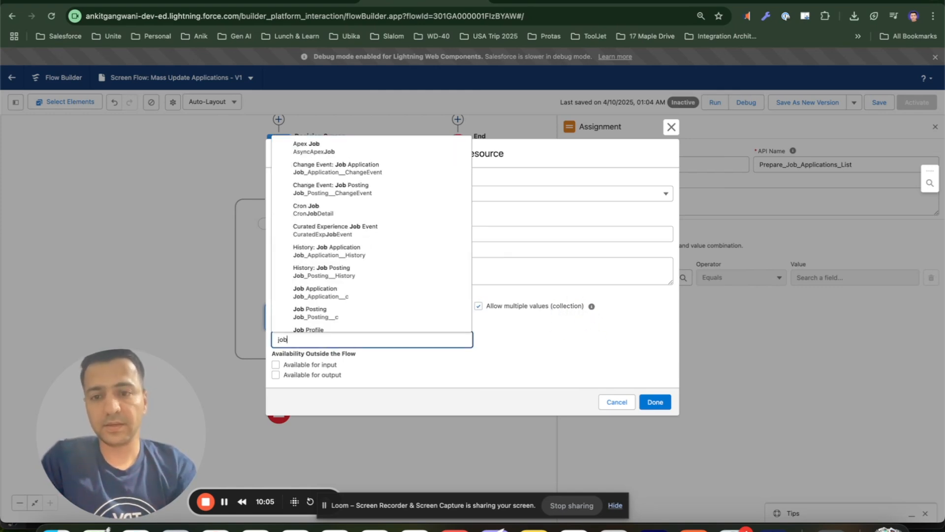
left_click(350, 313)
left_click(542, 362)
left_click(659, 403)
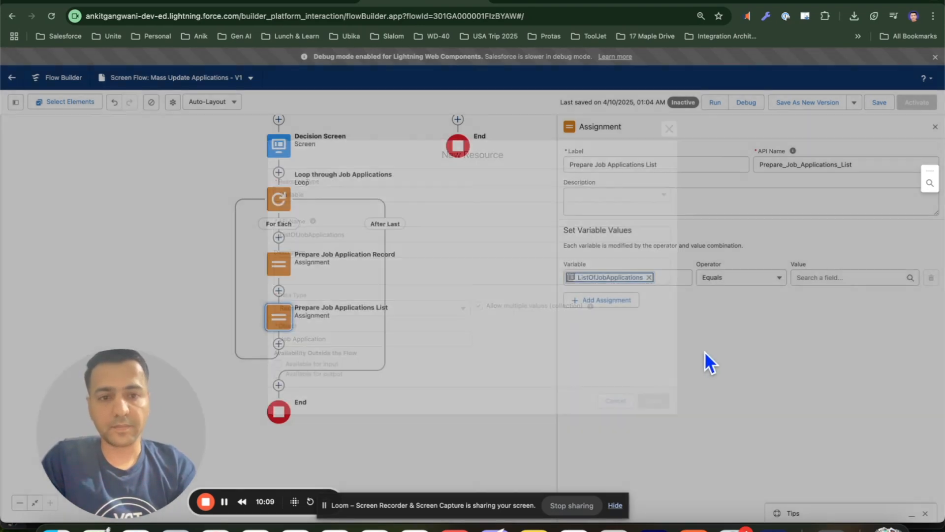
Set the assignment to Add jobApplication to ListOfJobApplications
left_click(736, 286)
left_click(725, 312)
left_click(817, 276)
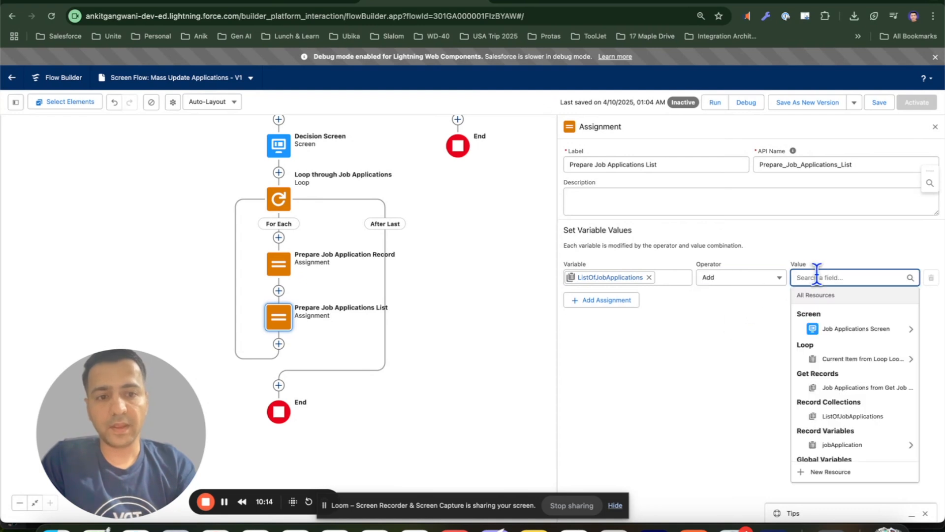
left_click(829, 446)
left_click(708, 341)
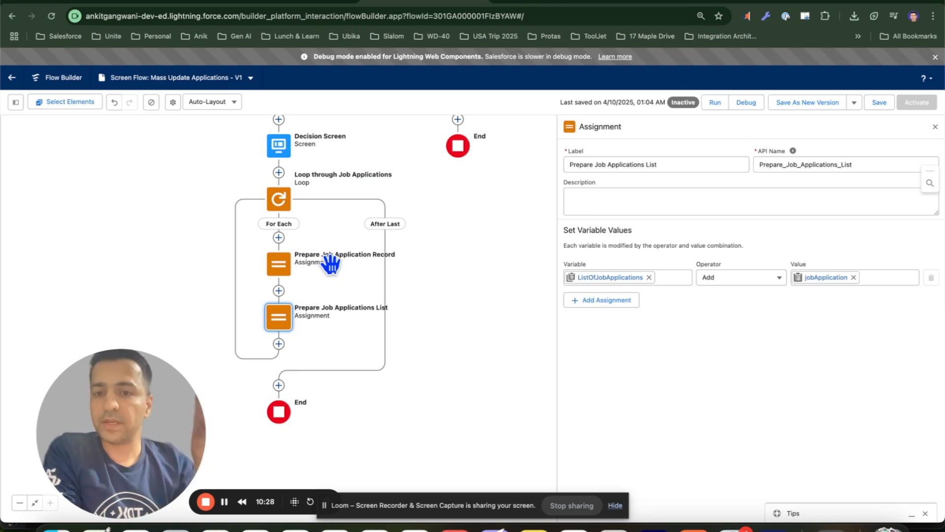
Open the Prepare Job Application Record assignment to review its rows, then close it
left_click(285, 272)
left_click(285, 272)
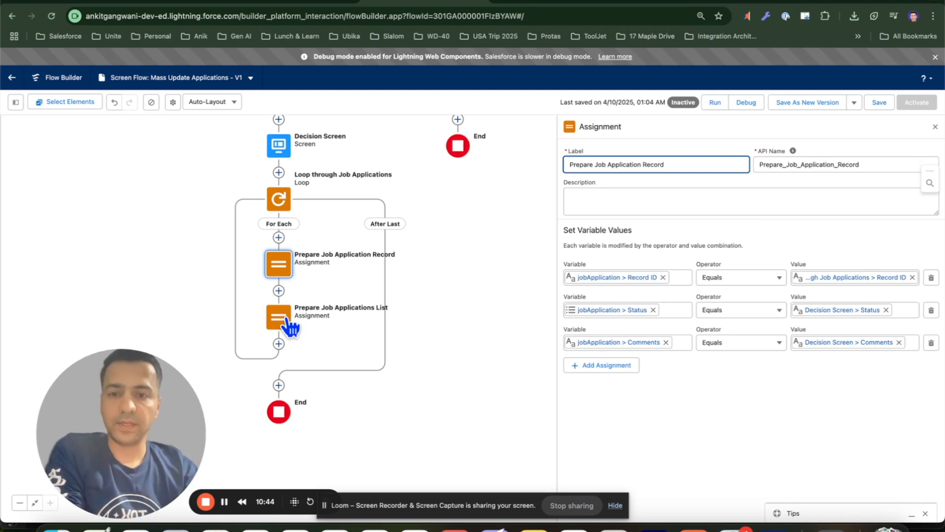
left_click(935, 127)
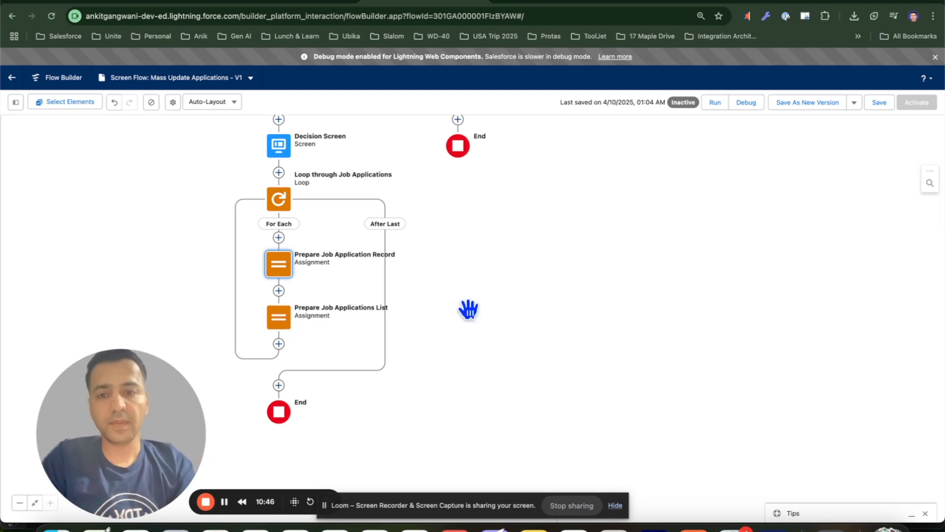
Add an Update Records element after the loop's After Last path
left_click_drag(492, 329, 548, 316)
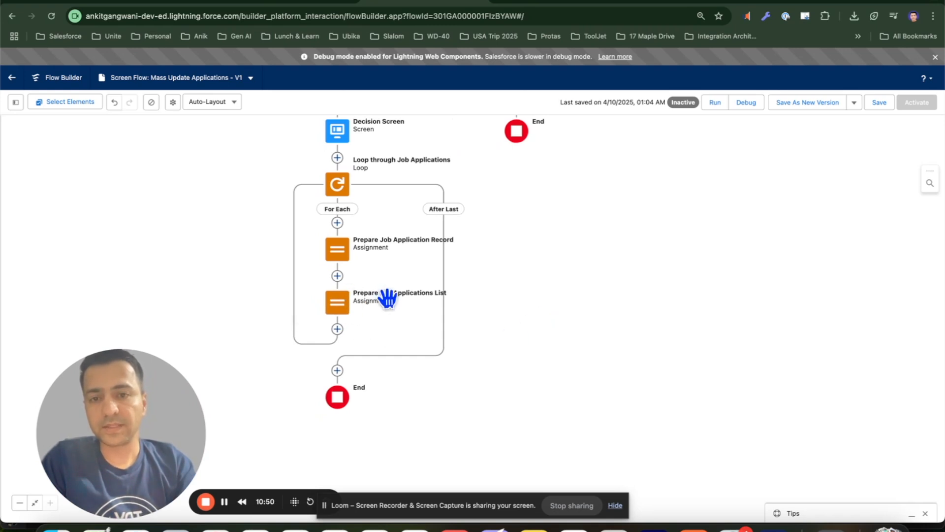
scroll(483, 327, "down", 2)
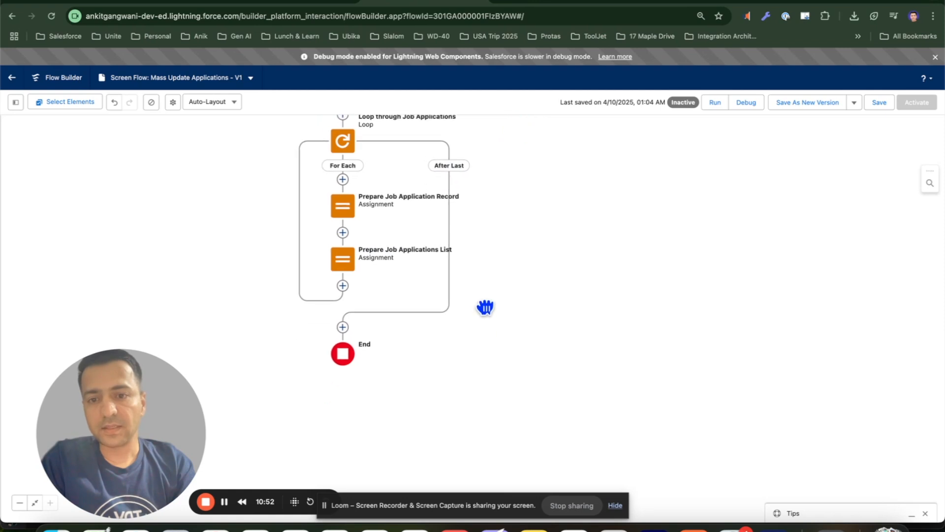
left_click(343, 319)
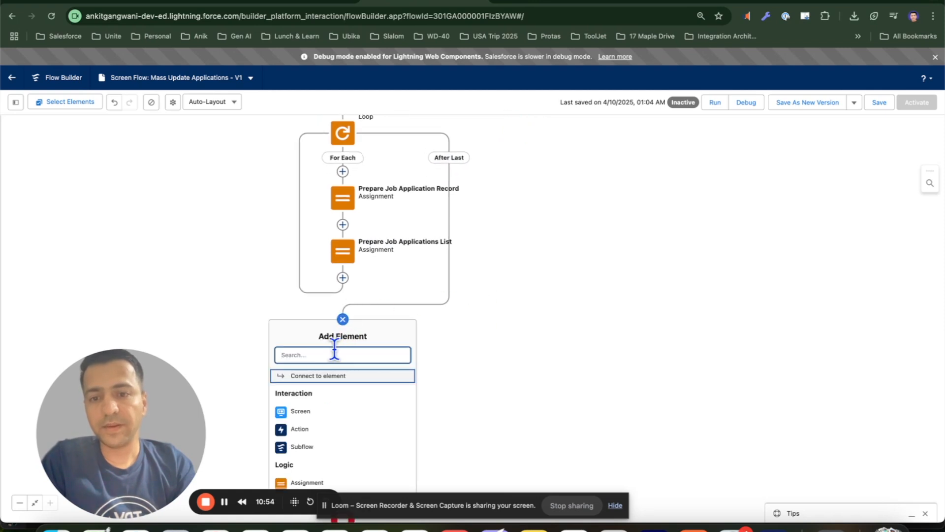
type("update")
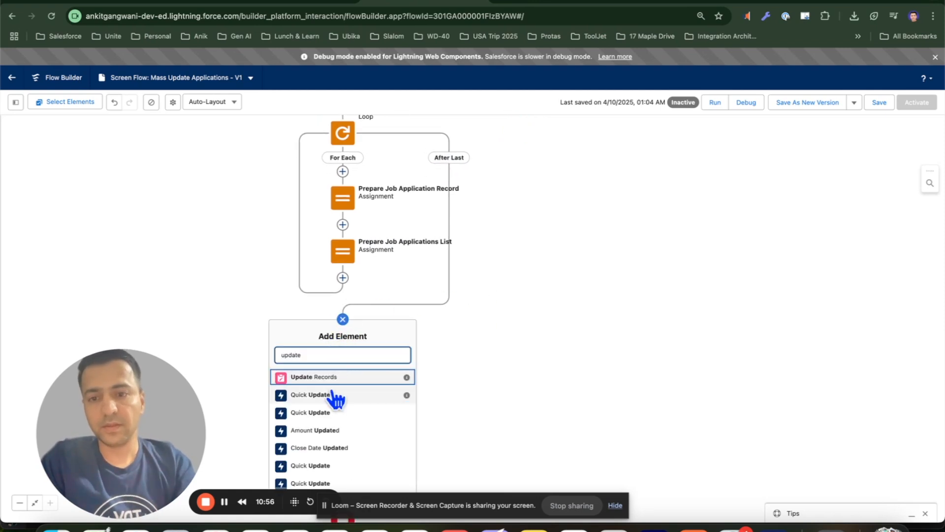
left_click(345, 380)
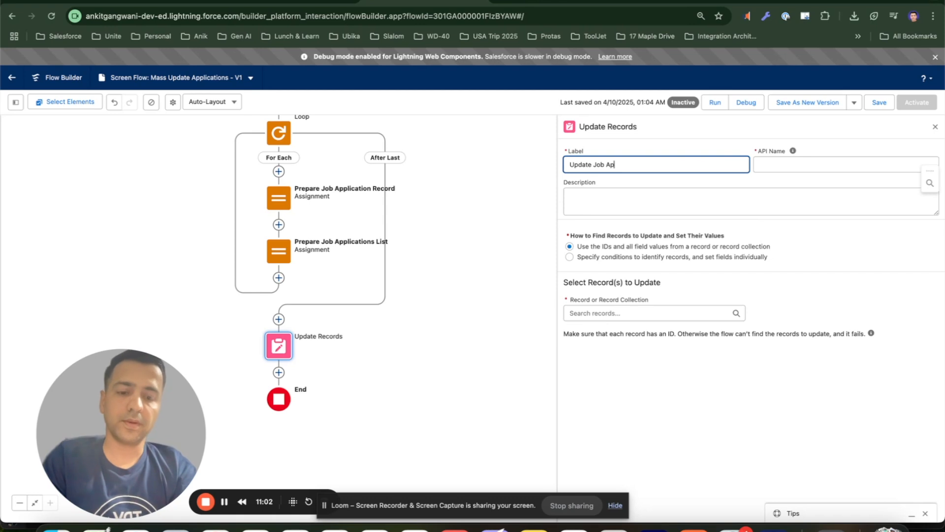
Label the element "Update Job Applications" and update records from the ListOfJobApplications collection
type("Update Job Applications")
key("Tab")
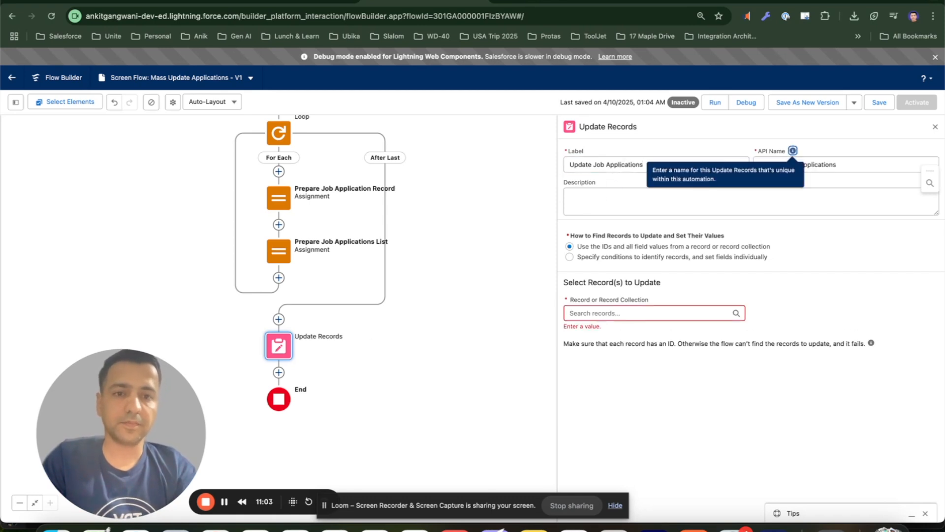
left_click(626, 311)
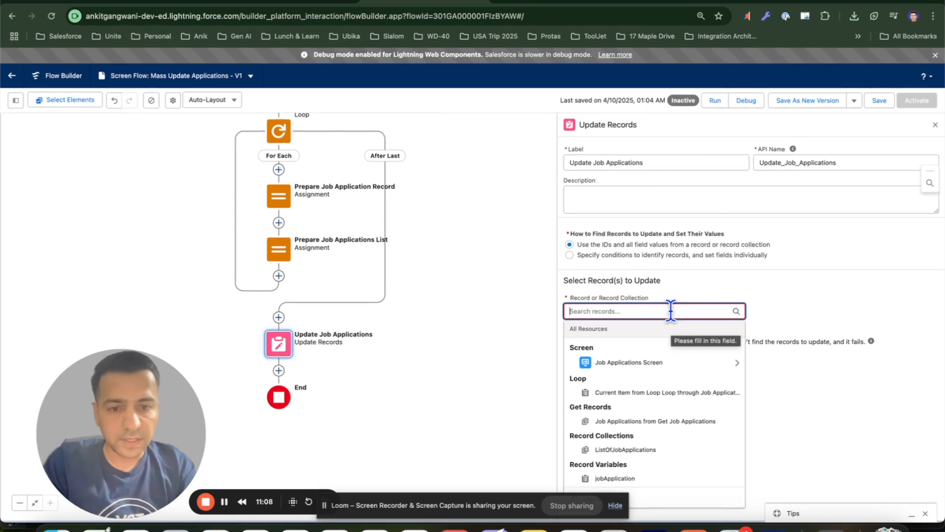
left_click(623, 452)
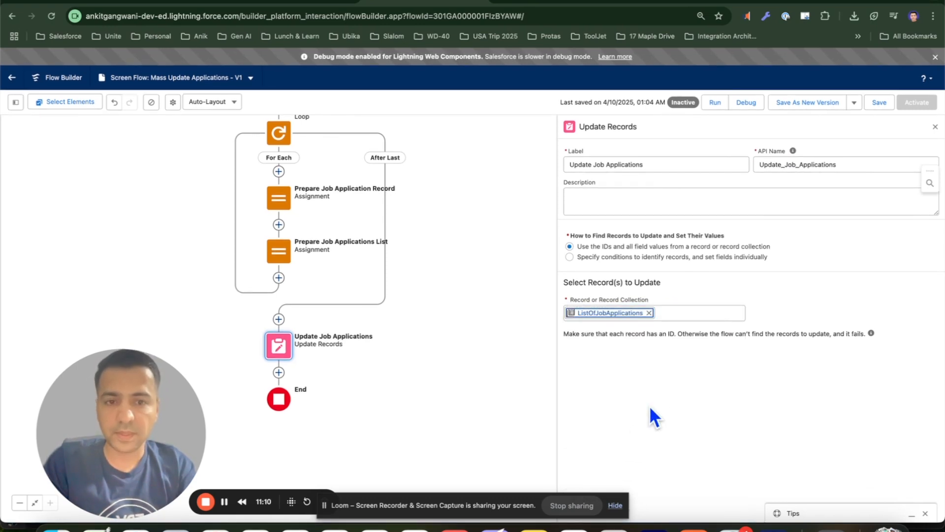
left_click(936, 127)
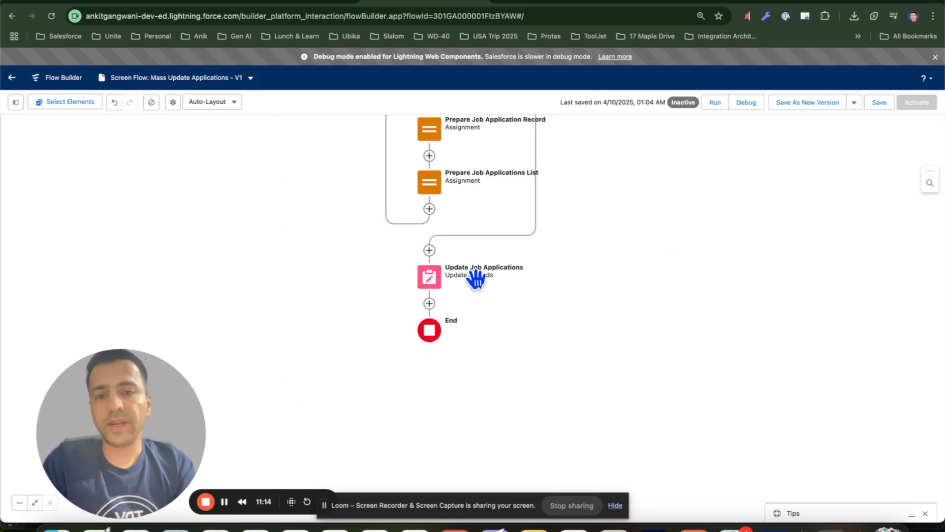
Add a Screen element after Update Job Applications labelled "Success Screen"
left_click(429, 303)
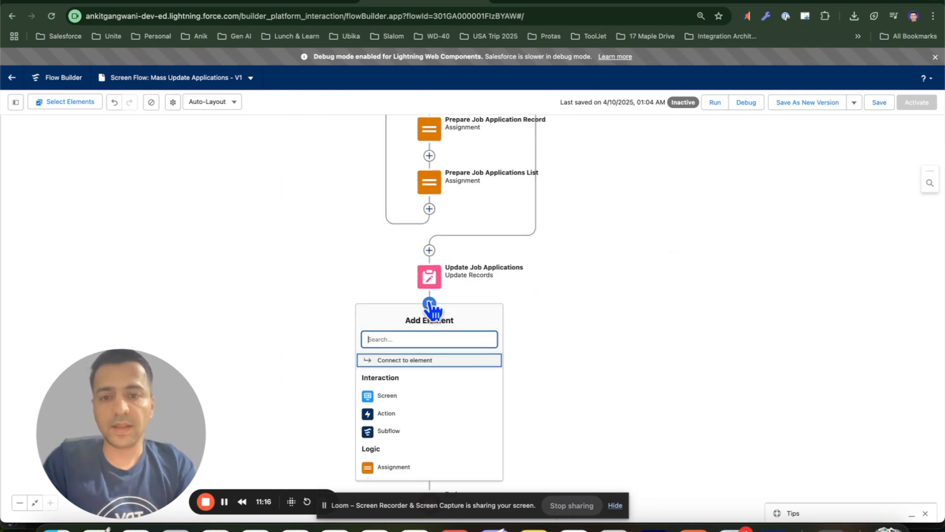
left_click(406, 396)
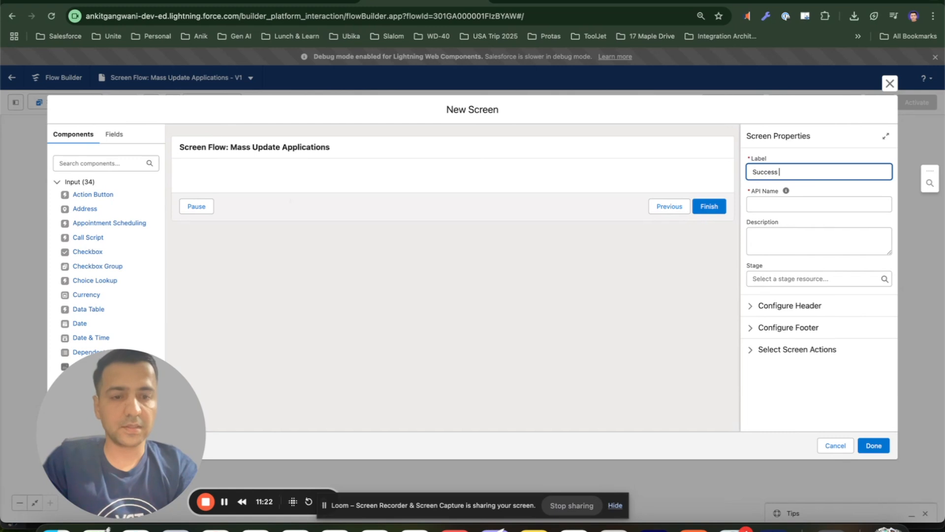
type("Success Screen")
key("Tab")
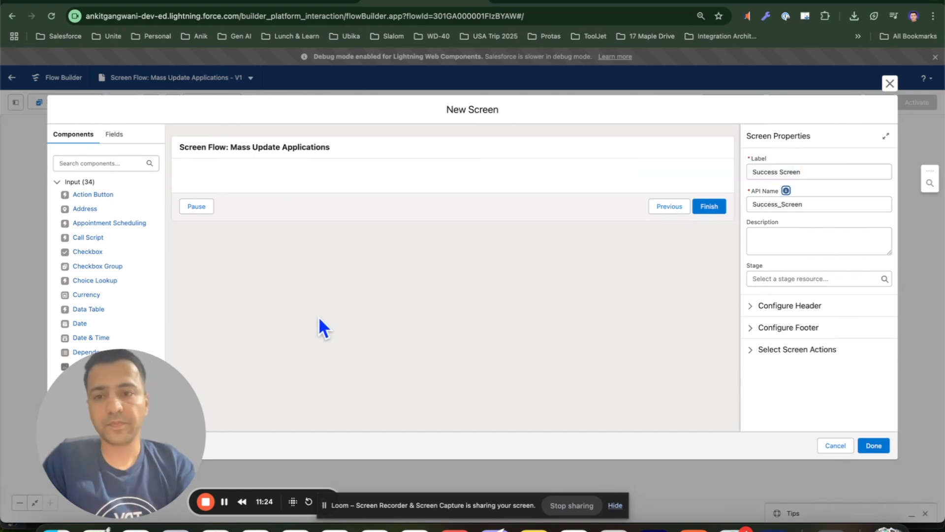
Add a Display Text component to the Success Screen
left_click(132, 163)
type("dispa")
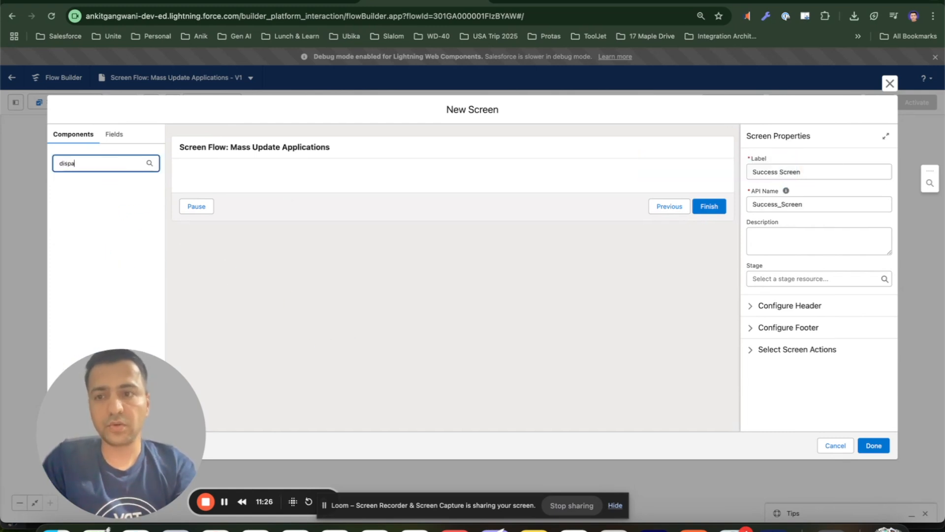
key("BackSpace")
left_click_drag(104, 197, 243, 175)
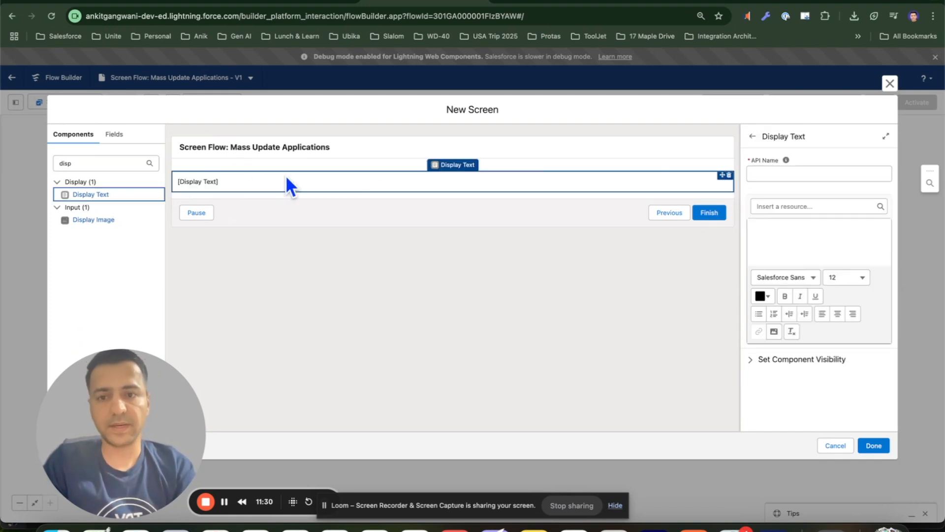
Enter the text "Job Applications has been updated successfully." and set the component's API name to Success
left_click(788, 243)
type("Job")
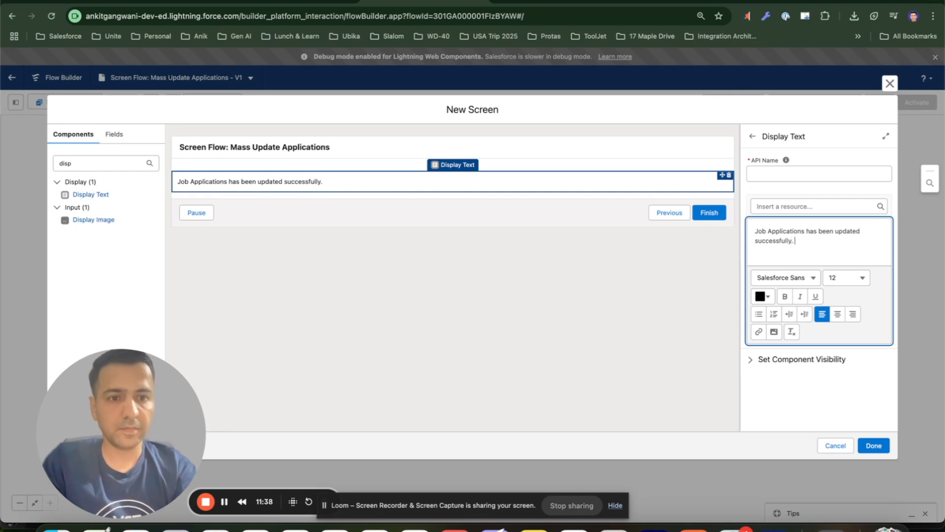
left_click(826, 174)
type("Suce")
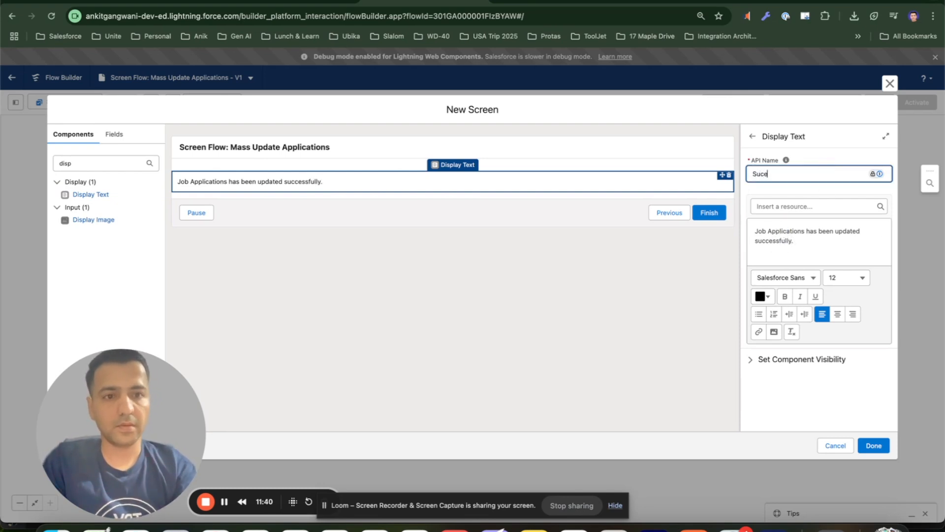
left_click(805, 228)
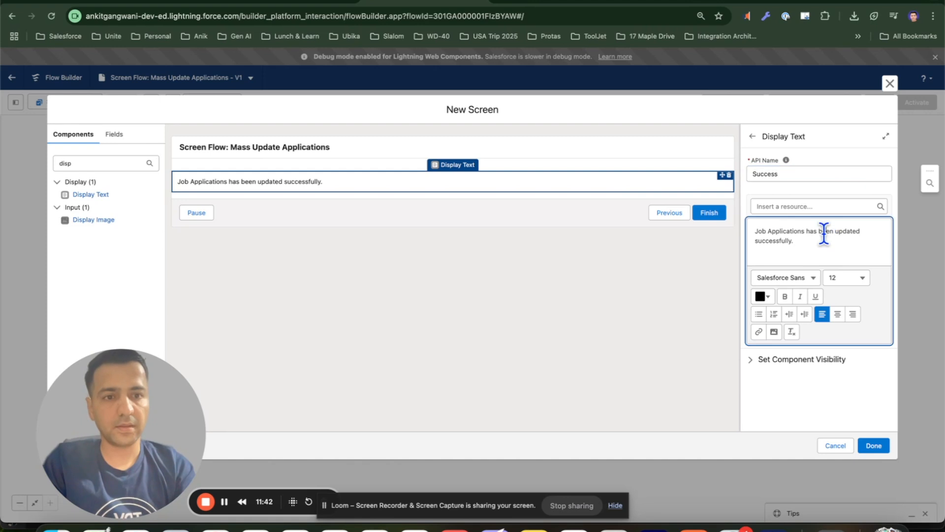
Make the whole success message bold
key("ctrl+a")
left_click(785, 296)
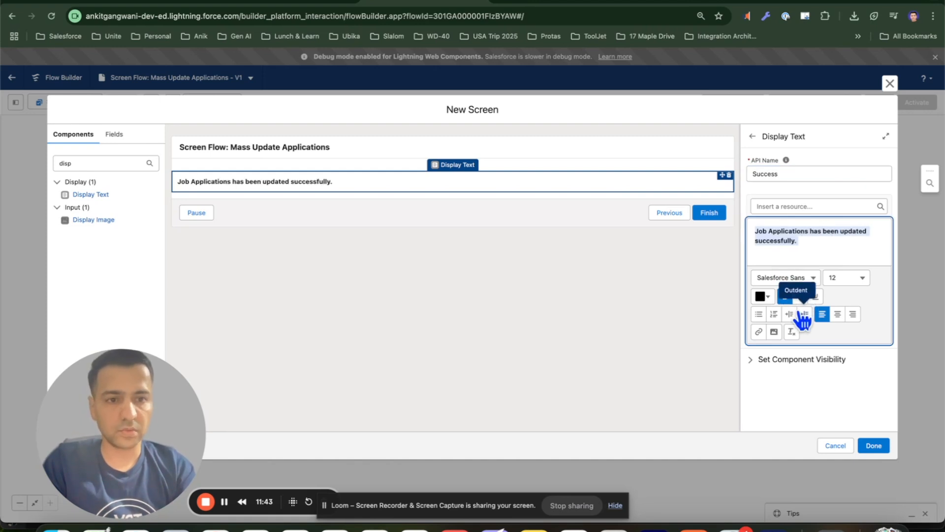
left_click(764, 296)
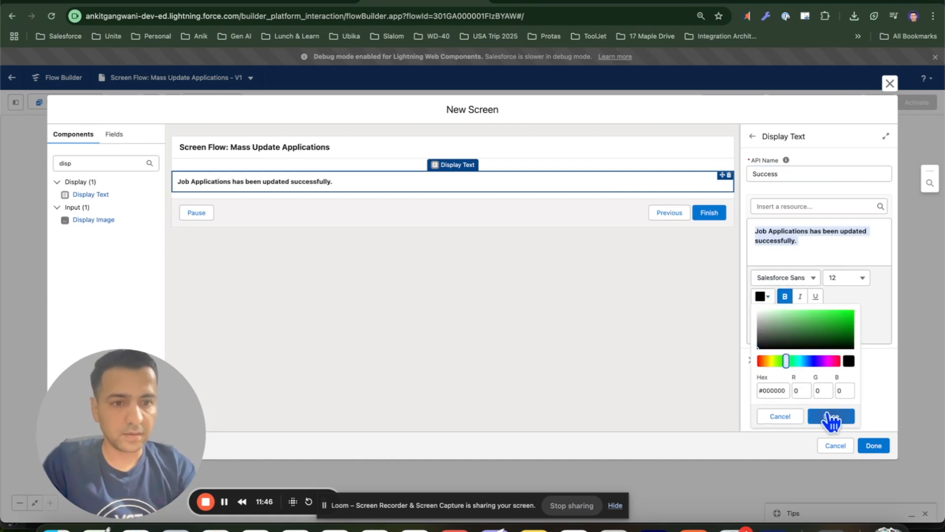
left_click(832, 416)
Color the whole success message text green and close the Success Screen editor
left_click(828, 248)
key("ctrl+a")
left_click(767, 296)
left_click(788, 365)
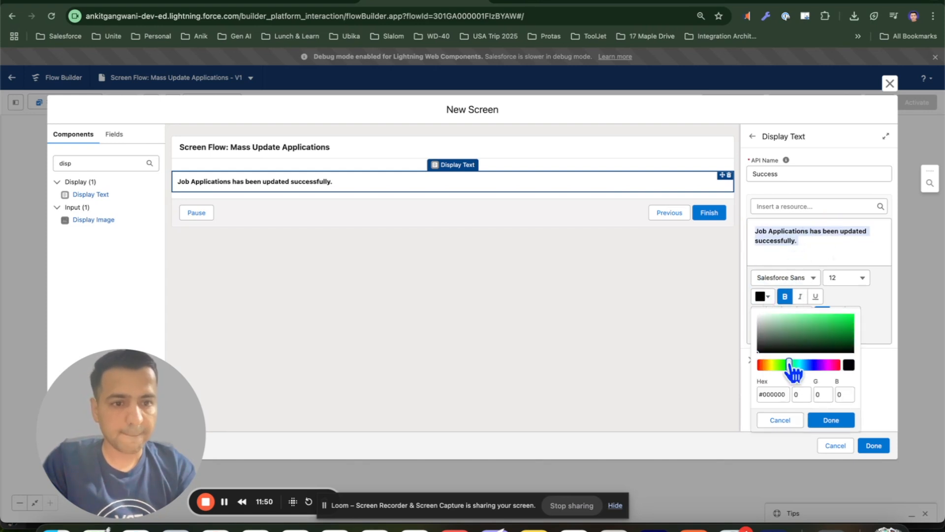
left_click(831, 419)
left_click(816, 241)
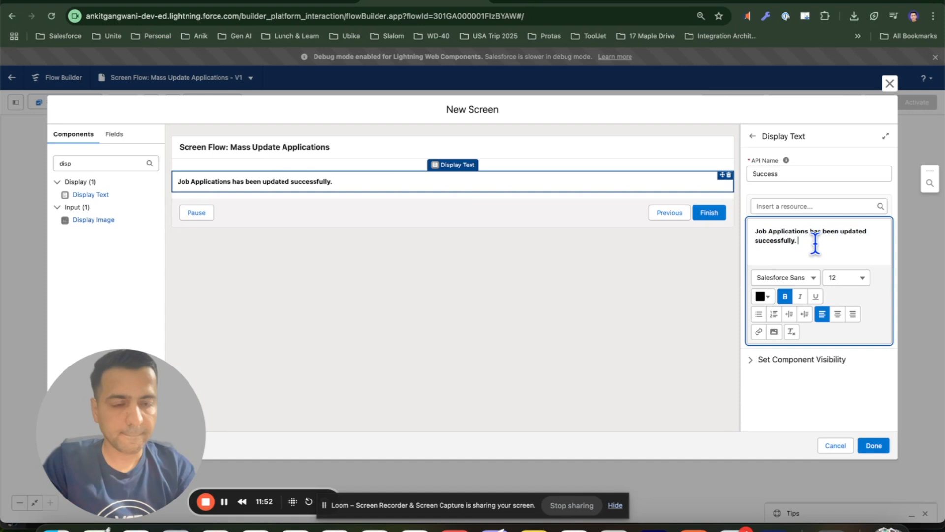
key("ctrl+a")
left_click(764, 296)
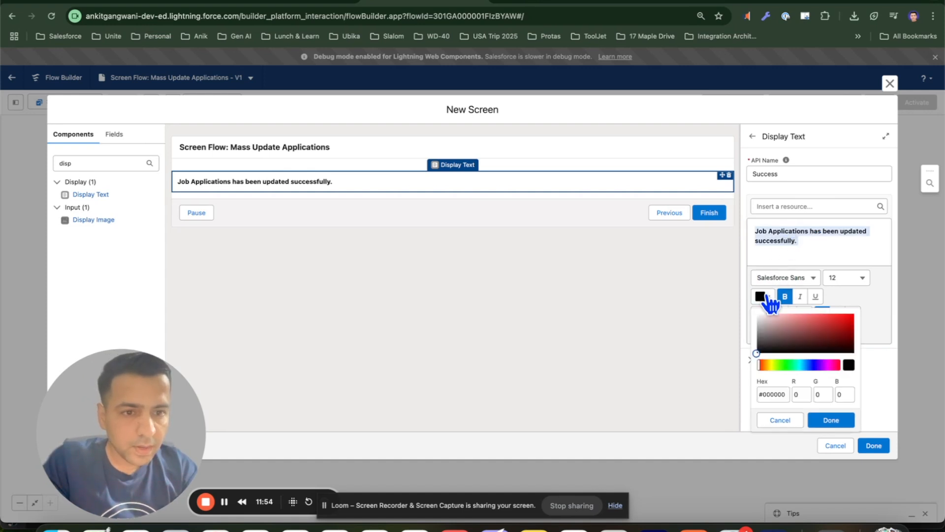
left_click(790, 365)
left_click(823, 331)
left_click(836, 420)
left_click(830, 250)
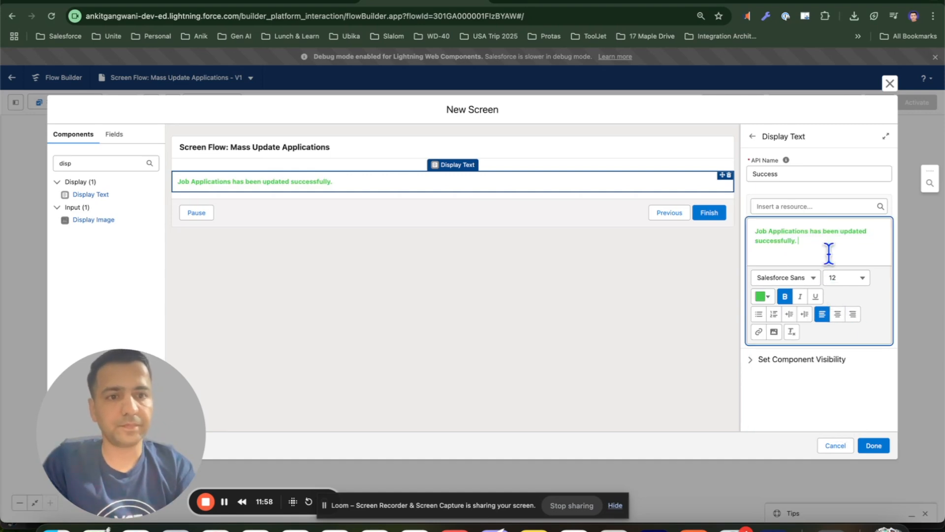
left_click(870, 451)
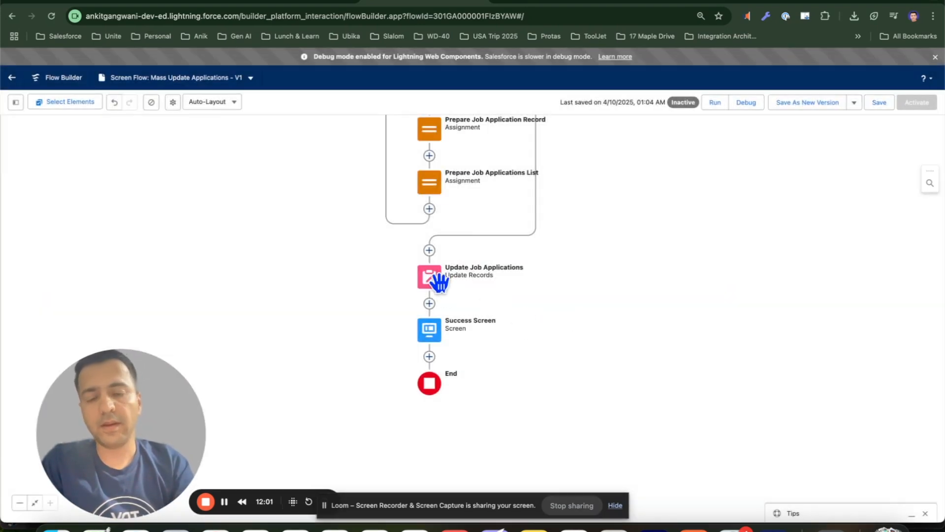
Pan around the canvas to review the complete flow from the start element down through the loop
left_click_drag(551, 302, 569, 266)
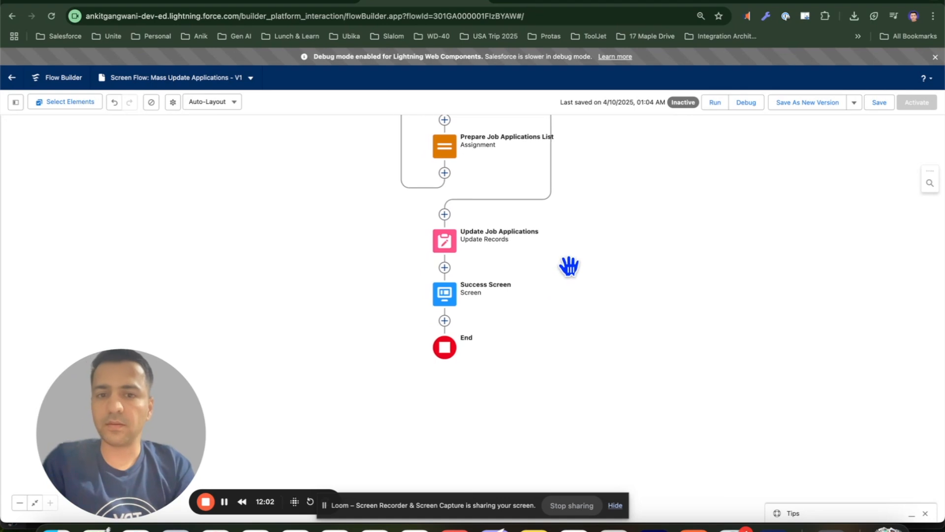
left_click(450, 247)
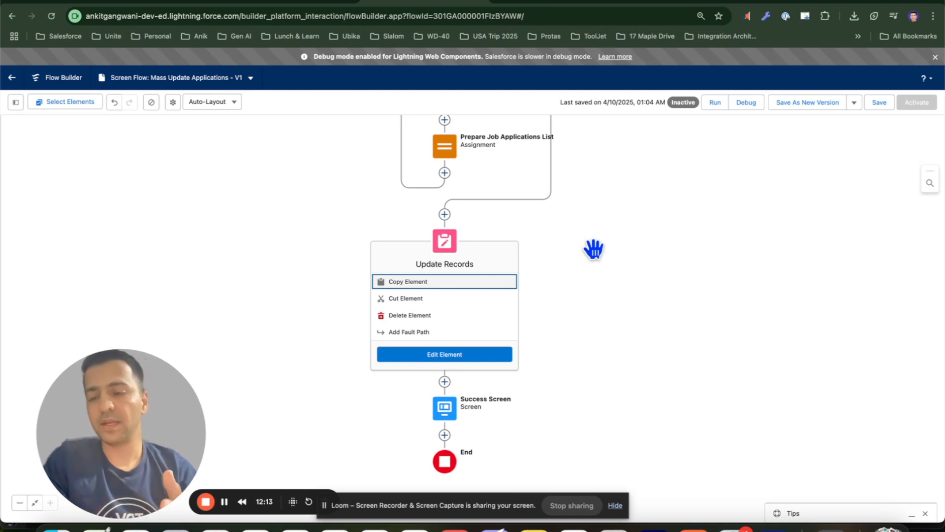
left_click(596, 255)
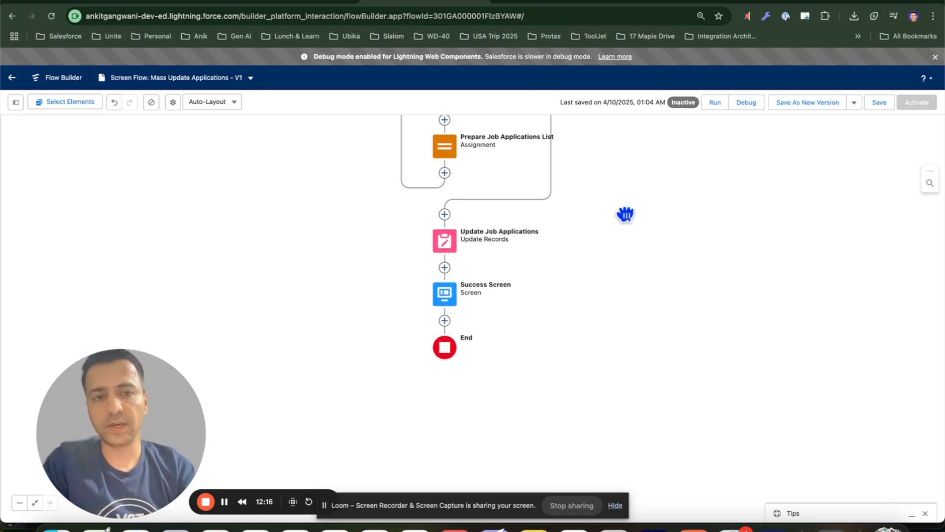
left_click_drag(625, 213, 600, 330)
left_click_drag(627, 232, 647, 356)
left_click_drag(720, 254, 667, 331)
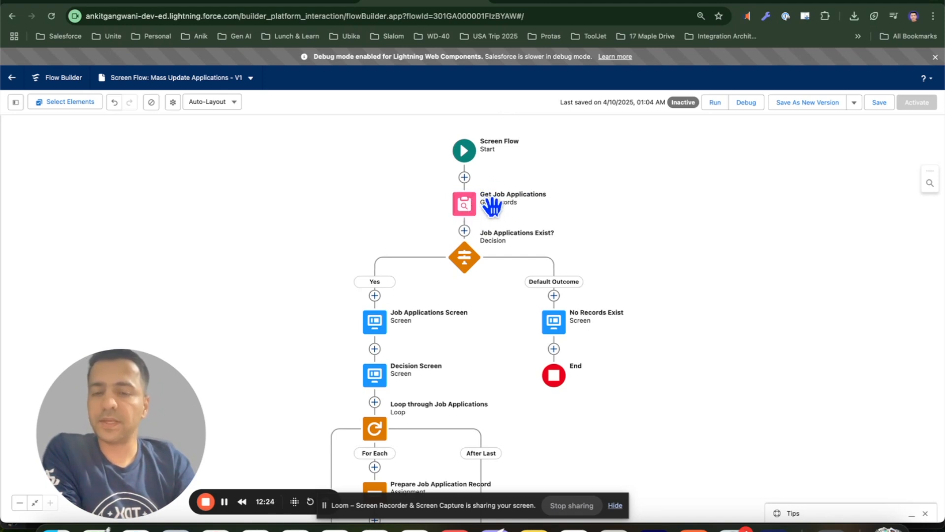
left_click_drag(633, 232, 664, 190)
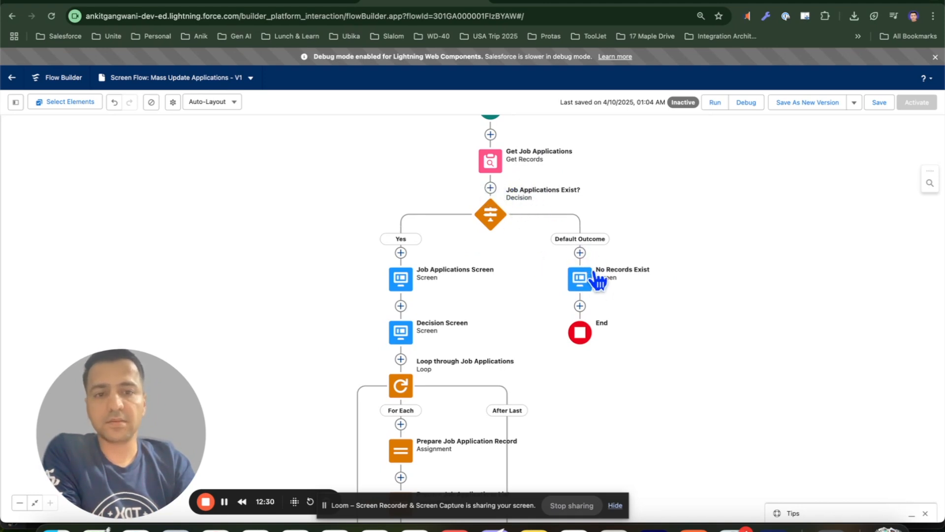
left_click_drag(514, 280, 593, 233)
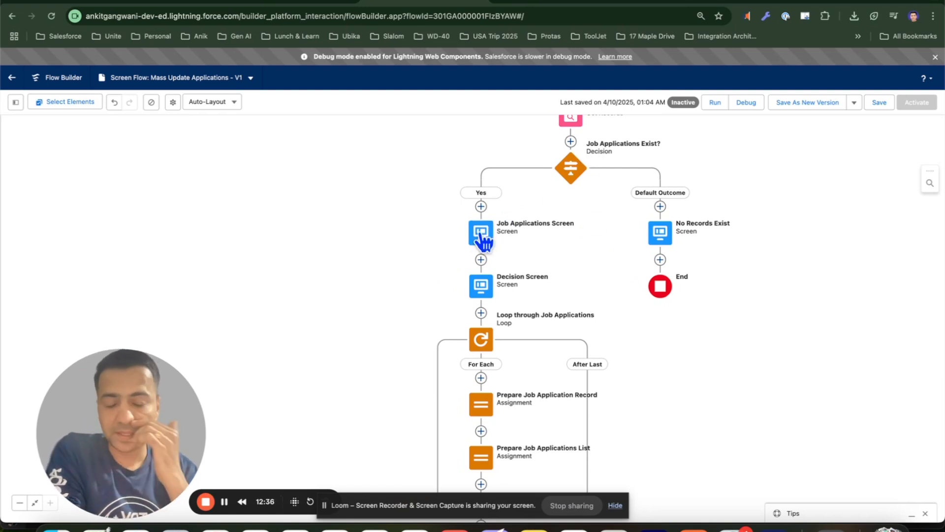
scroll(512, 209, "down", 2)
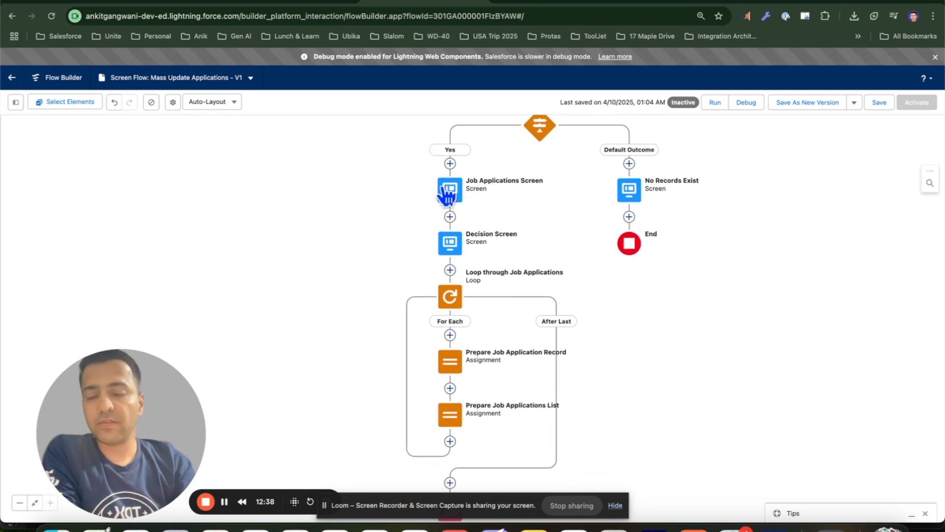
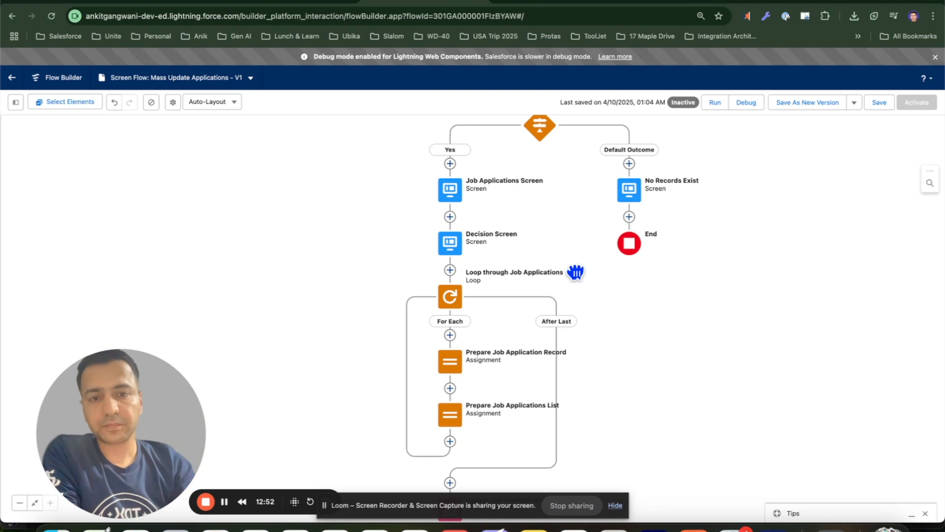
Save the Screen Flow: Mass Update Applications flow and activate it
left_click_drag(576, 270, 558, 219)
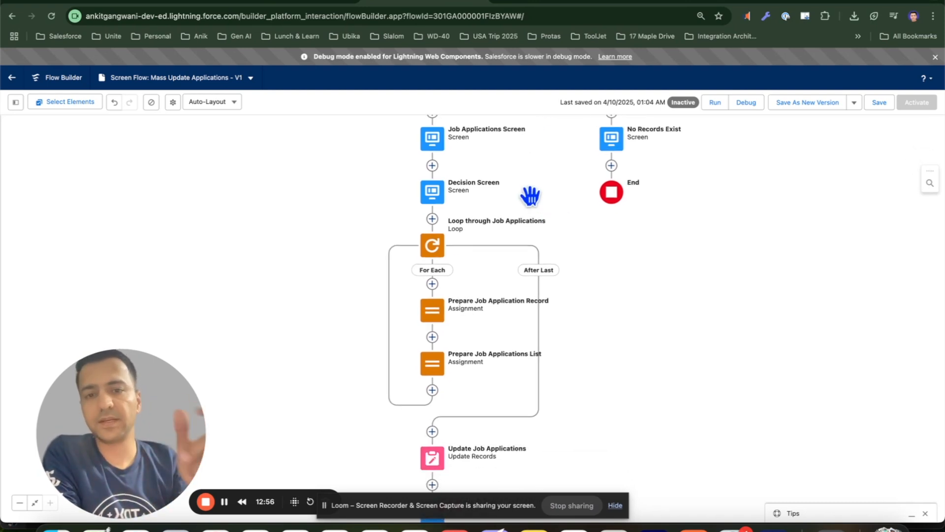
scroll(542, 207, "down", 2)
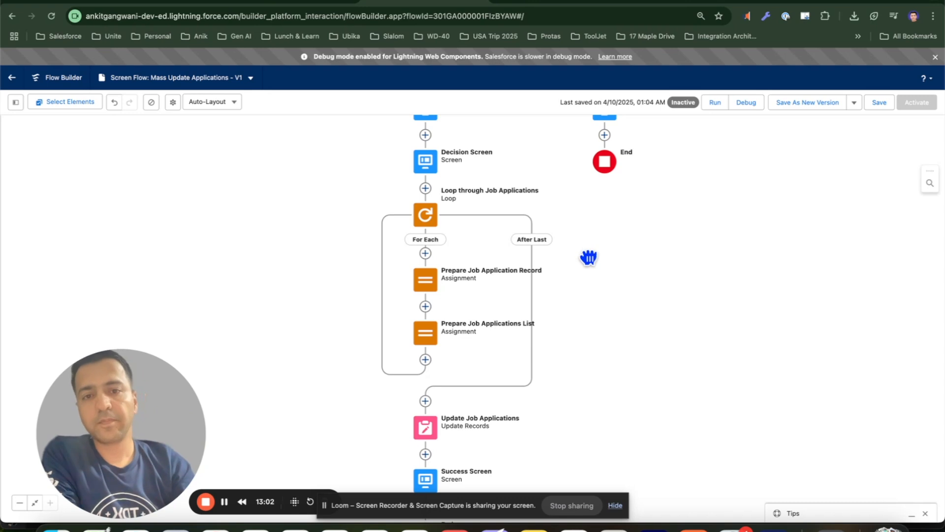
scroll(591, 257, "down", 2)
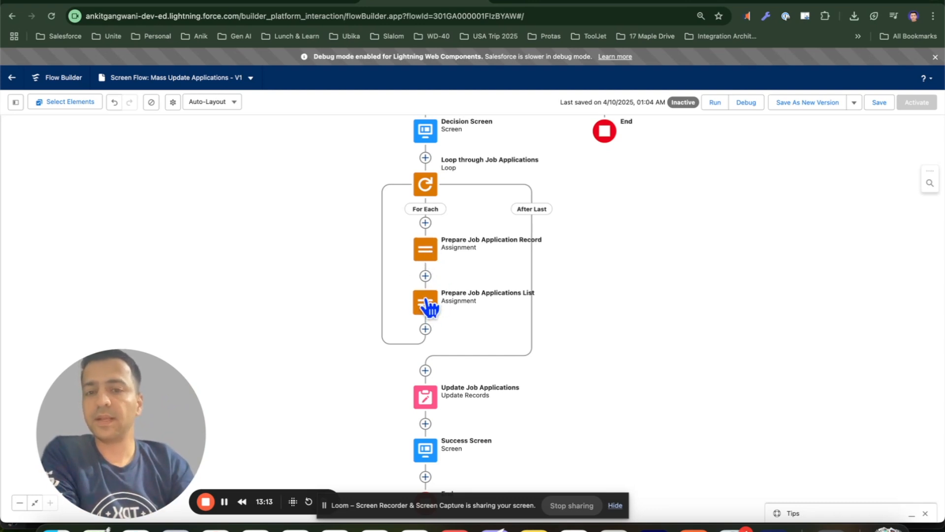
scroll(443, 295, "down", 3)
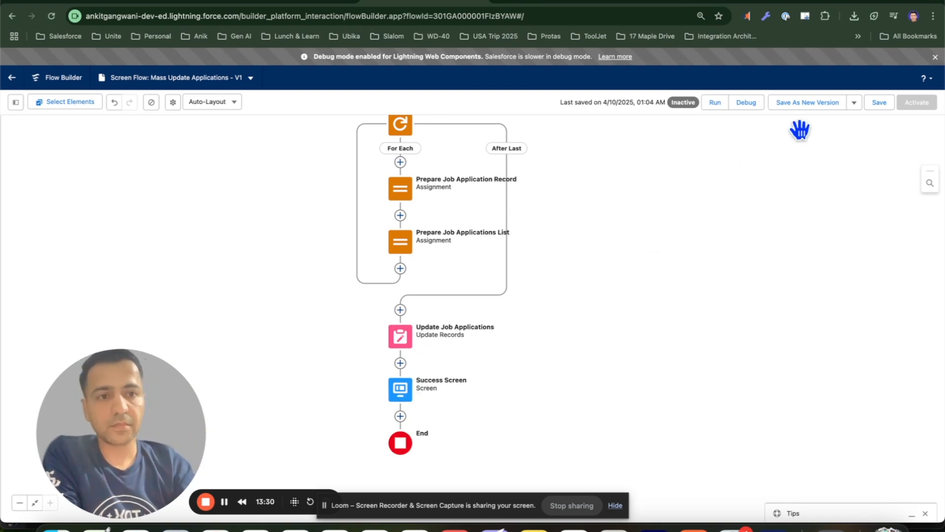
left_click(880, 102)
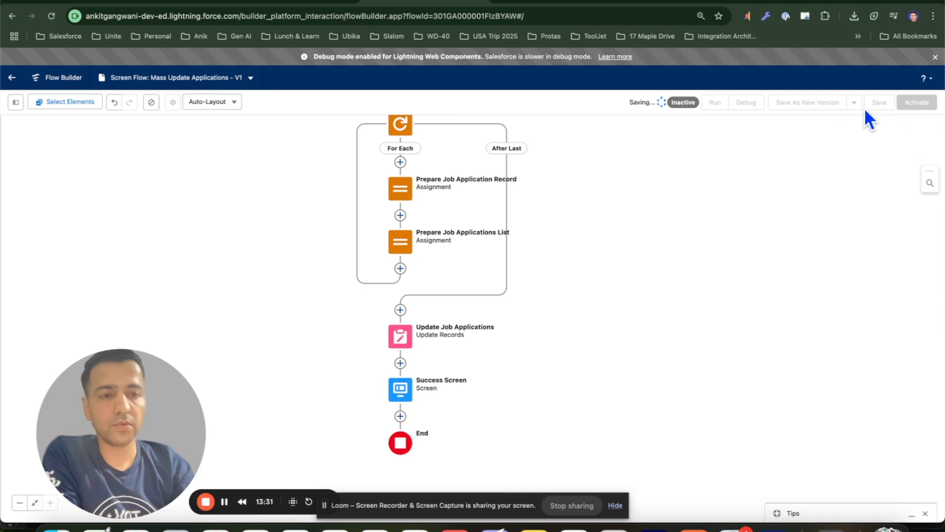
left_click(913, 105)
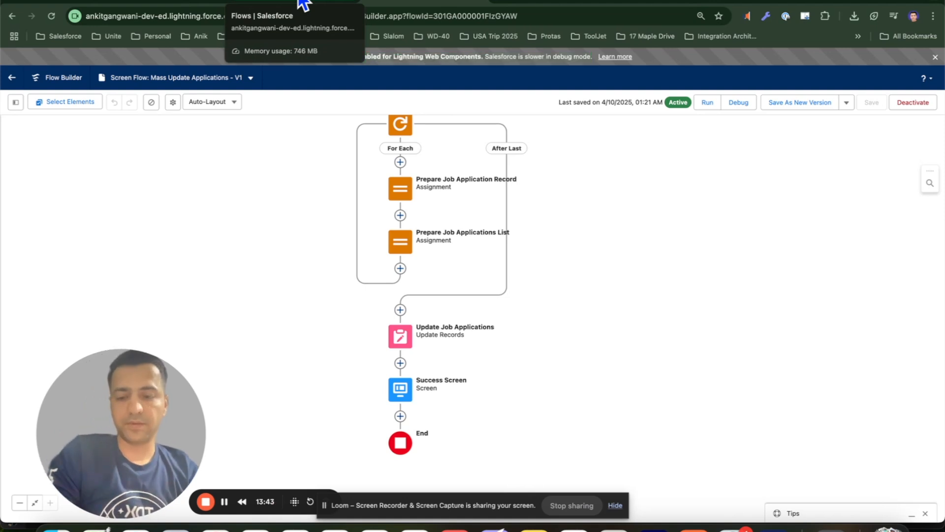
Open the Technical Architect - Salesforce position record from the Positions list
left_click(189, 4)
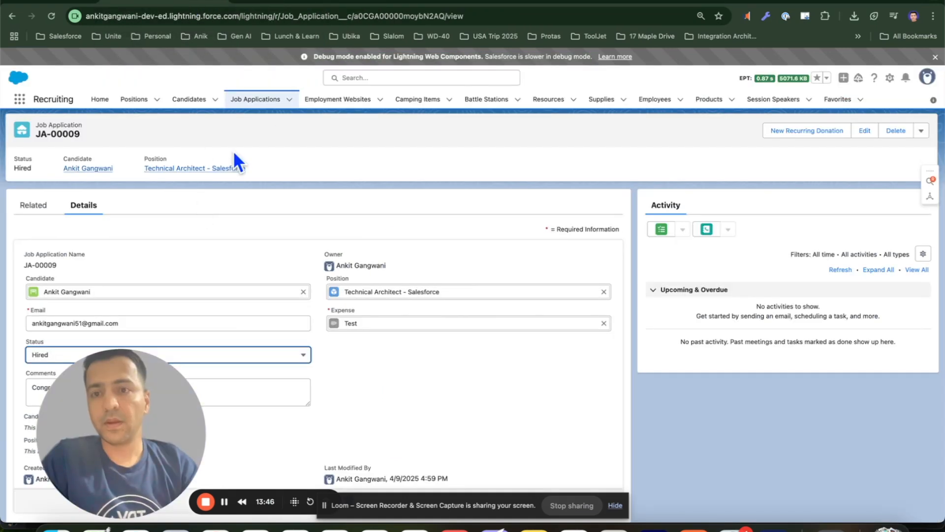
left_click(134, 101)
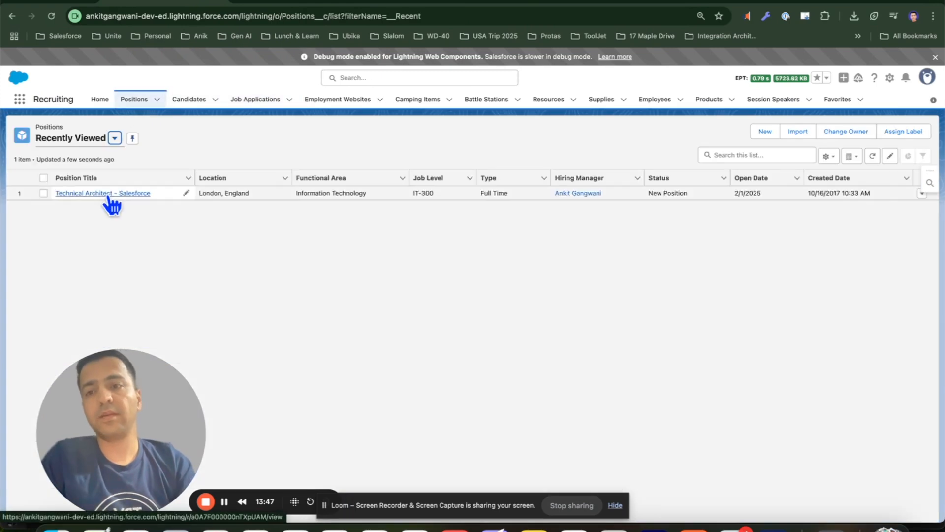
left_click(109, 194)
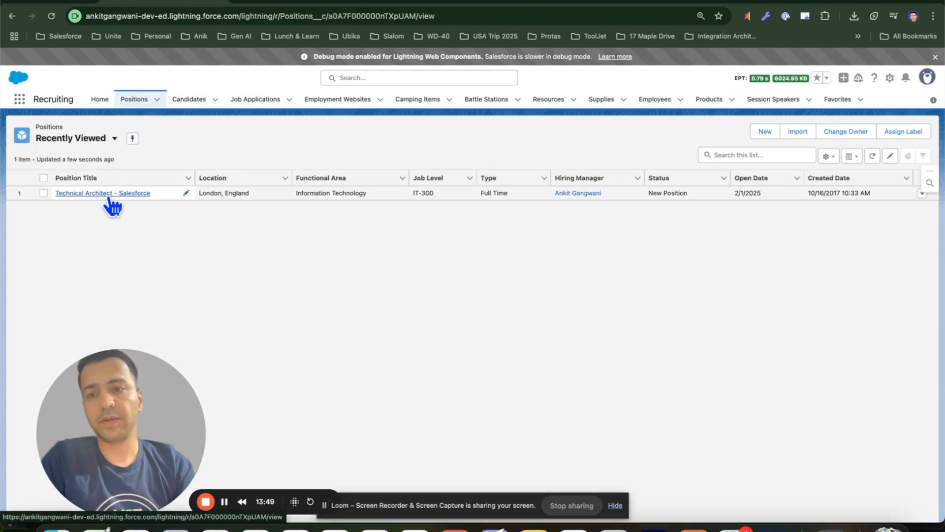
left_click_drag(103, 368, 837, 439)
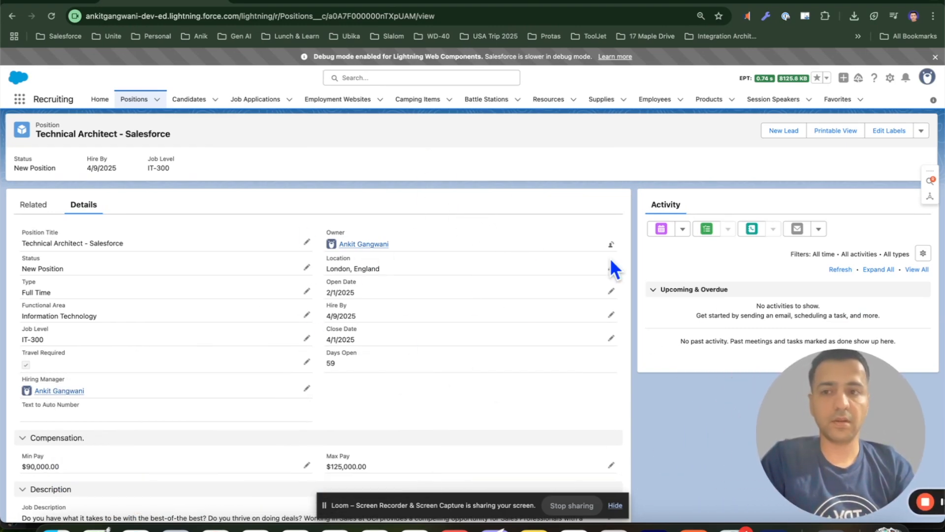
left_click_drag(864, 412, 881, 412)
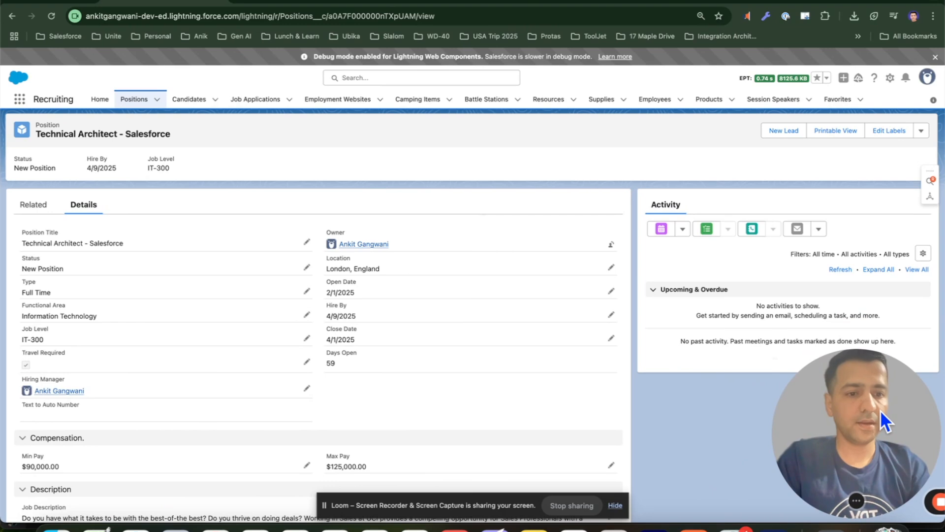
Start a new Position object action of type Flow using Screen Flow: Mass Update Applications
left_click(891, 78)
left_click(830, 219)
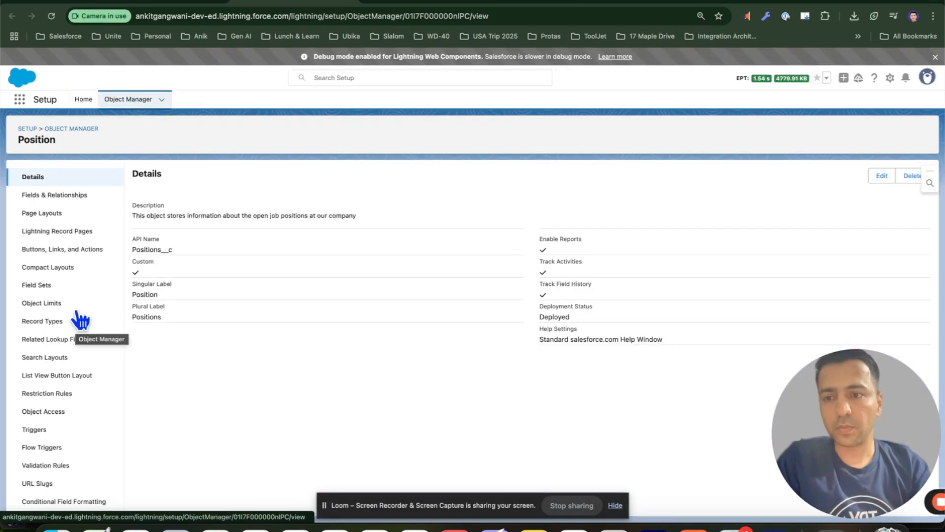
left_click(64, 250)
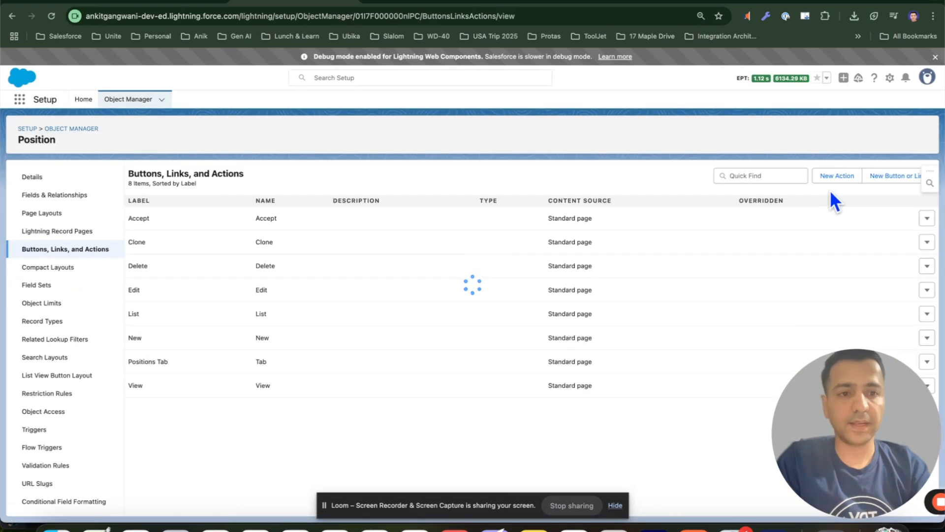
left_click(835, 183)
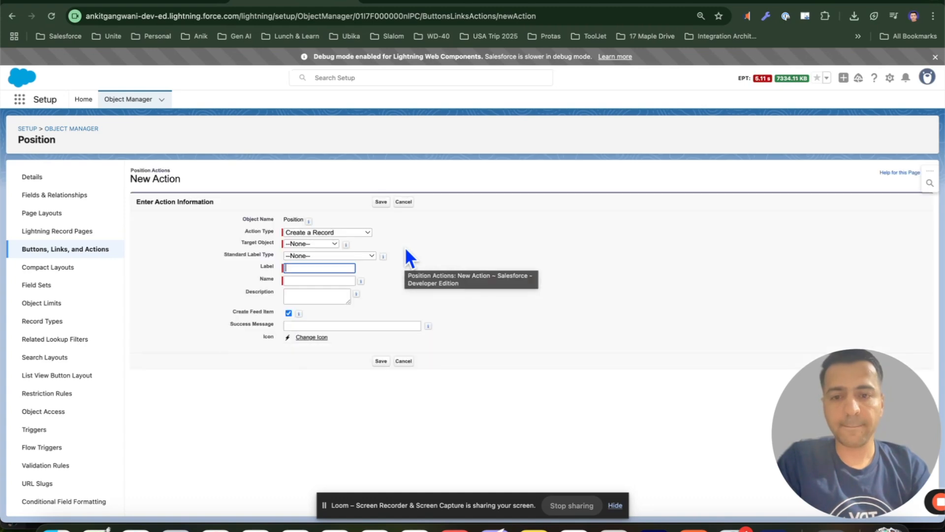
left_click(315, 233)
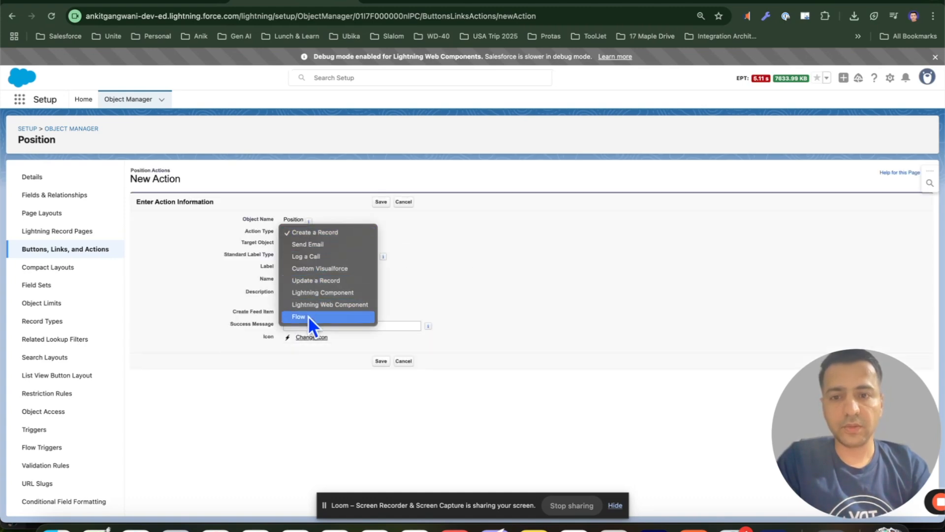
left_click(308, 315)
left_click(317, 243)
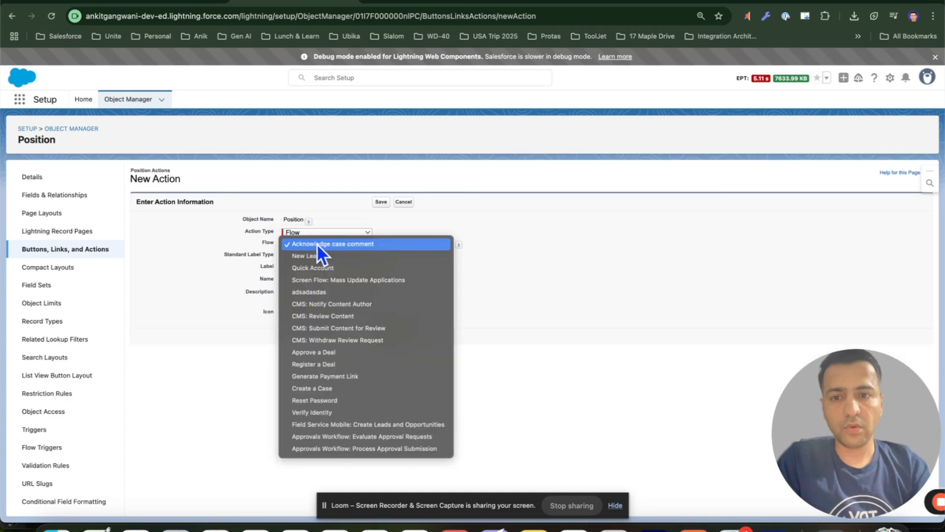
left_click(406, 282)
Label the action Mass Update Applications with a matching name and save it
left_click(300, 268)
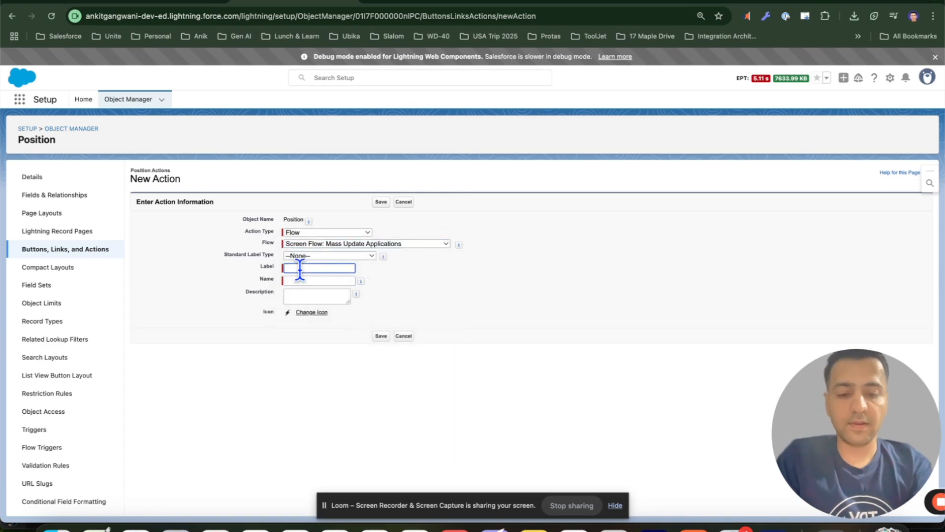
type("Mass Update Applicatio")
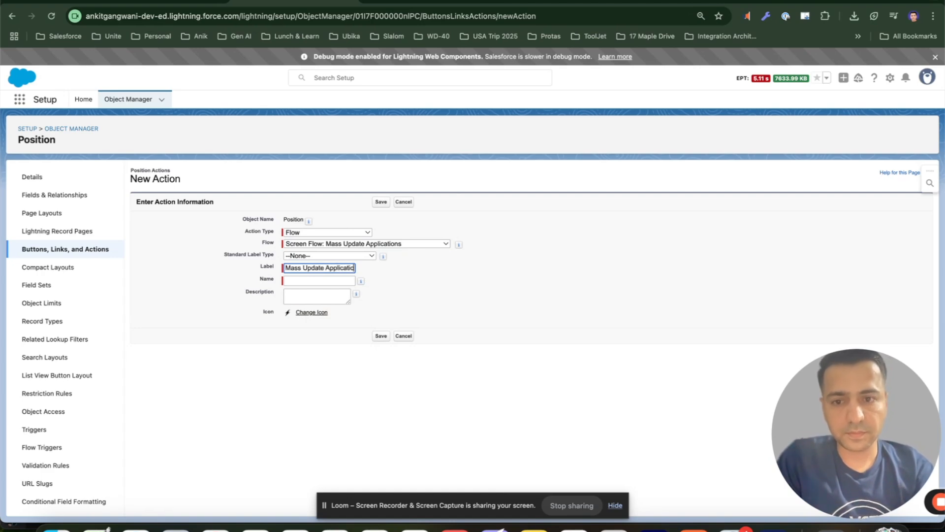
double_click(302, 281)
left_click(380, 337)
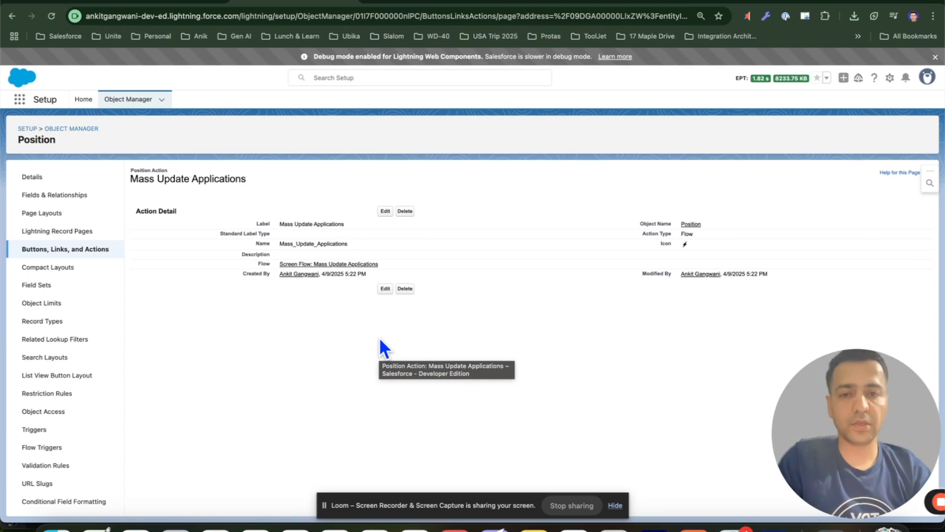
Add the Mass Update Applications action to the Position Layout's Salesforce Mobile and Lightning Experience Actions and save the layout
left_click(42, 213)
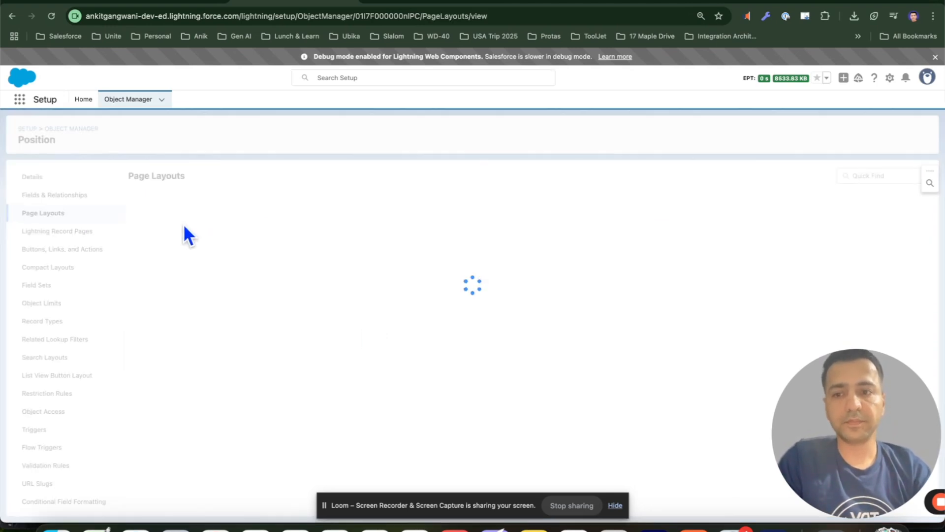
left_click(157, 218)
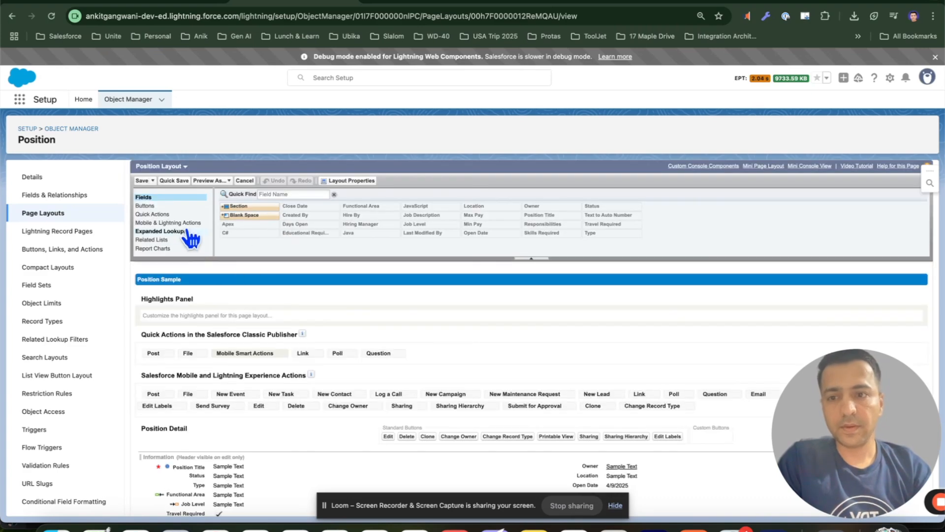
left_click(186, 223)
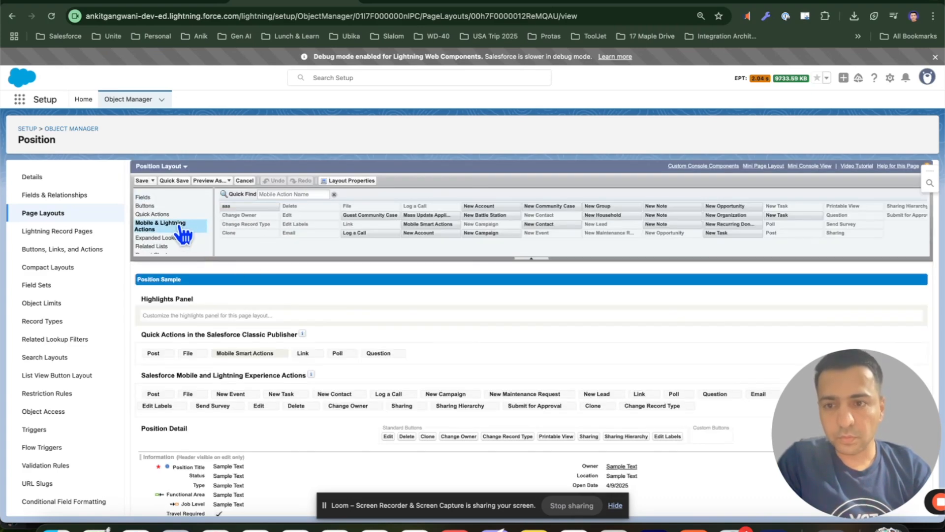
left_click(276, 194)
type("mass")
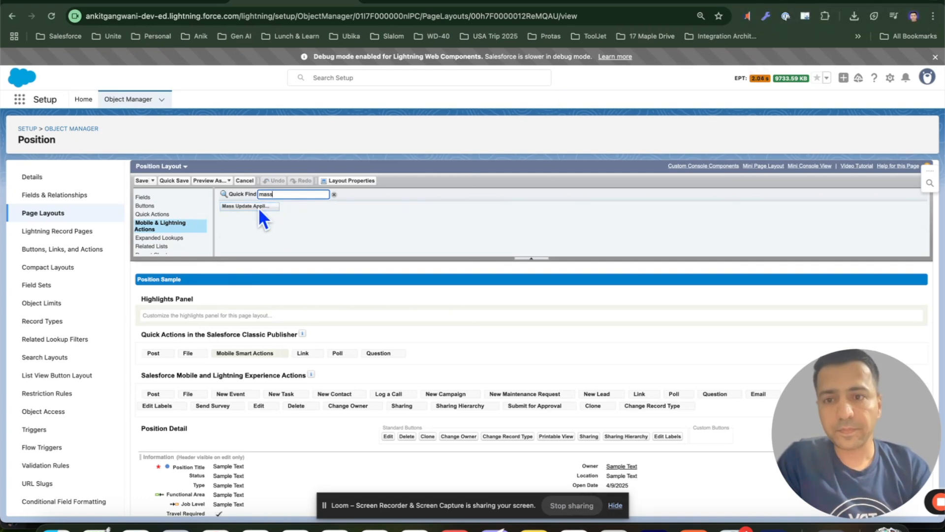
left_click_drag(258, 207, 153, 395)
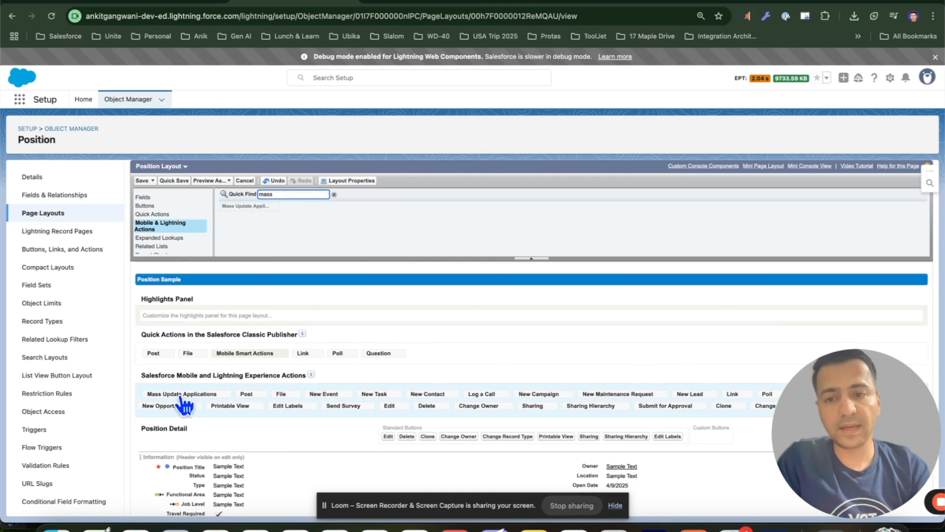
left_click(141, 180)
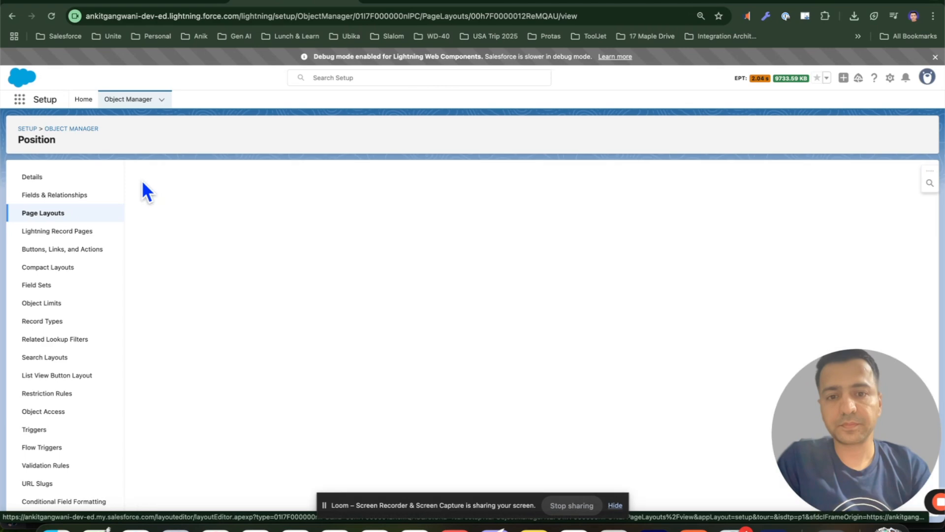
Reload the position record, launch the Mass Update Applications action and inspect its job applications list before closing it
left_click(158, 5)
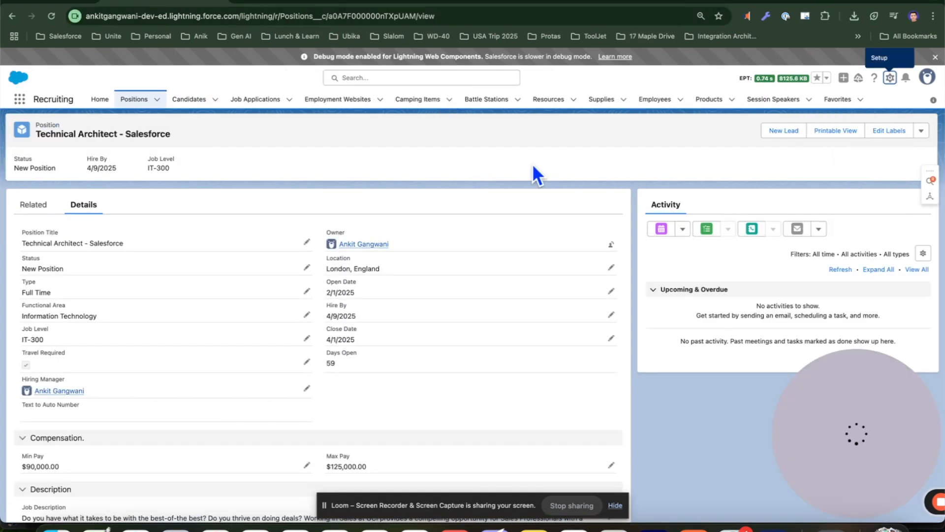
left_click(52, 16)
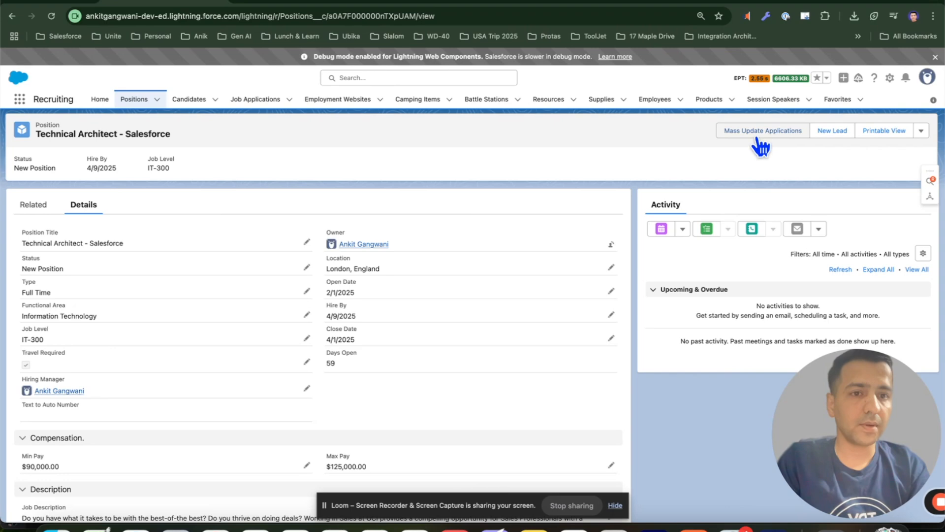
left_click(778, 132)
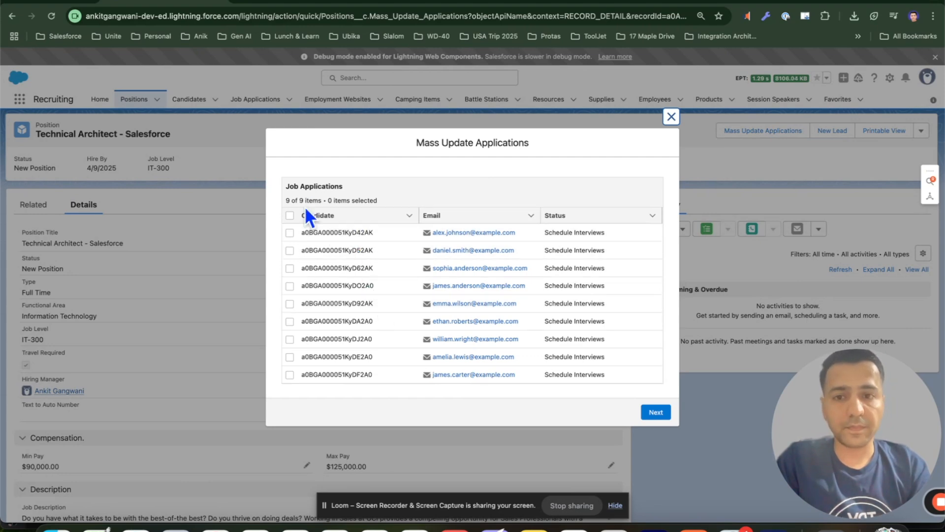
left_click_drag(285, 200, 373, 201)
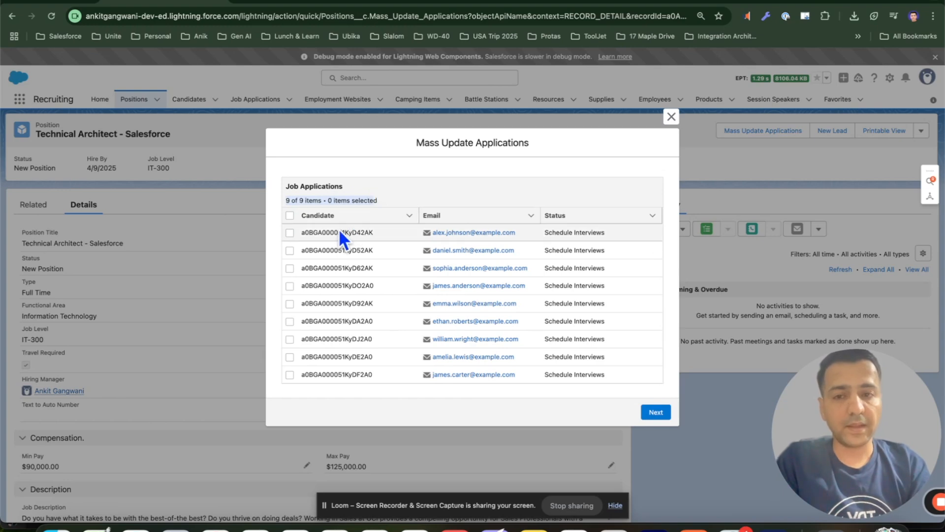
left_click(303, 233)
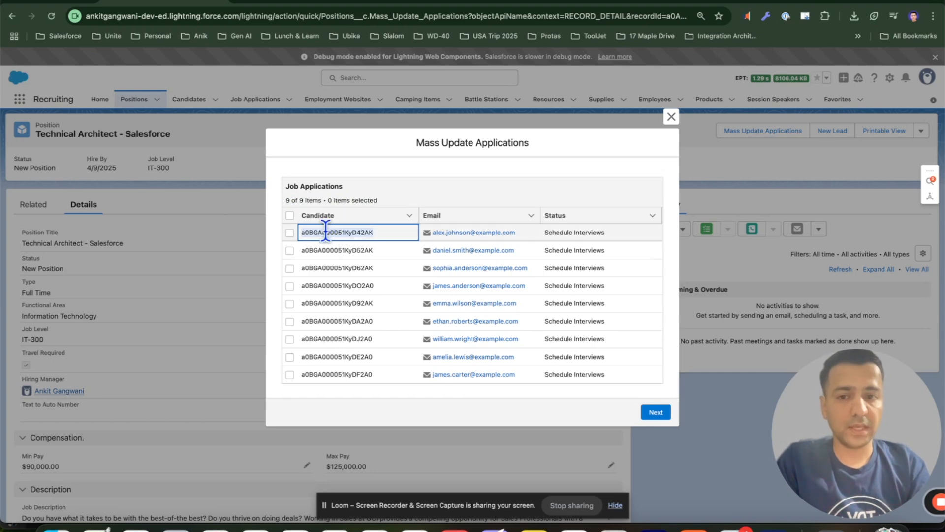
left_click_drag(325, 232, 447, 238)
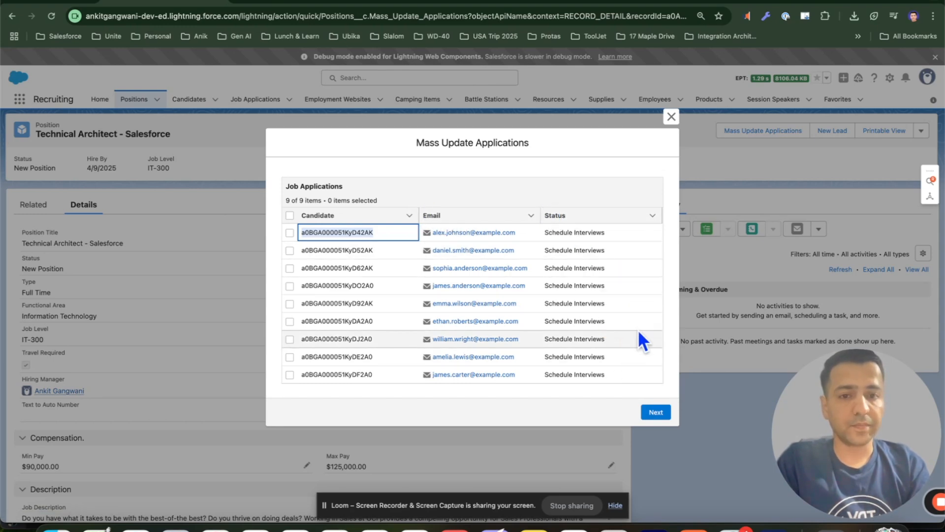
left_click(672, 117)
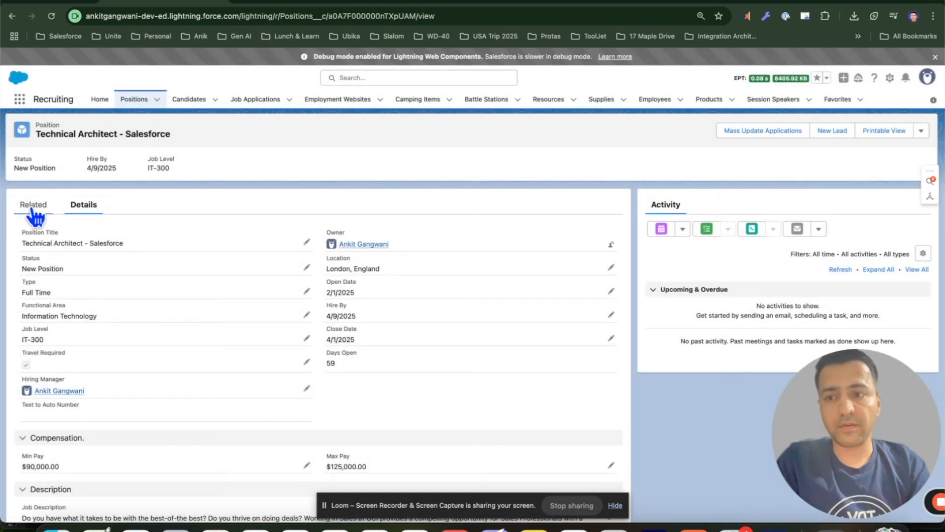
Open the position's full Job Applications related list to review each application's status
left_click(33, 207)
left_click(316, 367)
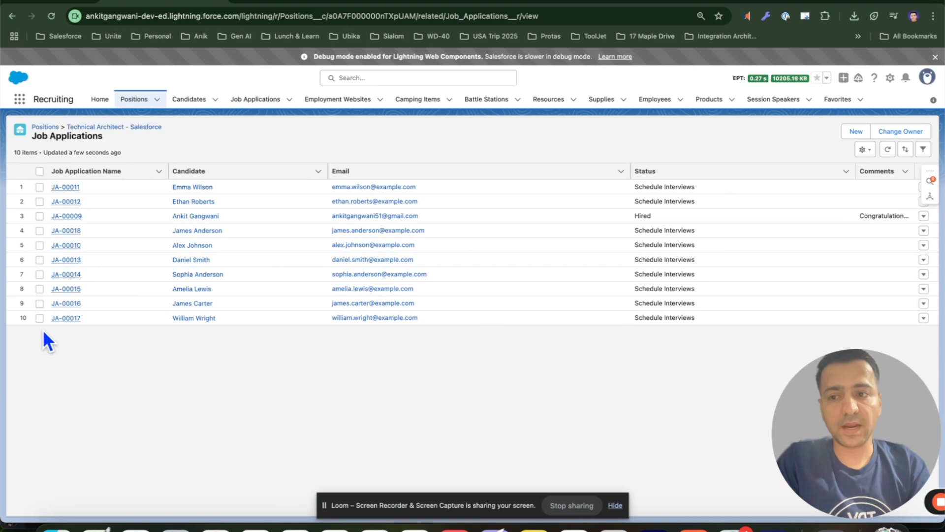
mouse_move(77, 321)
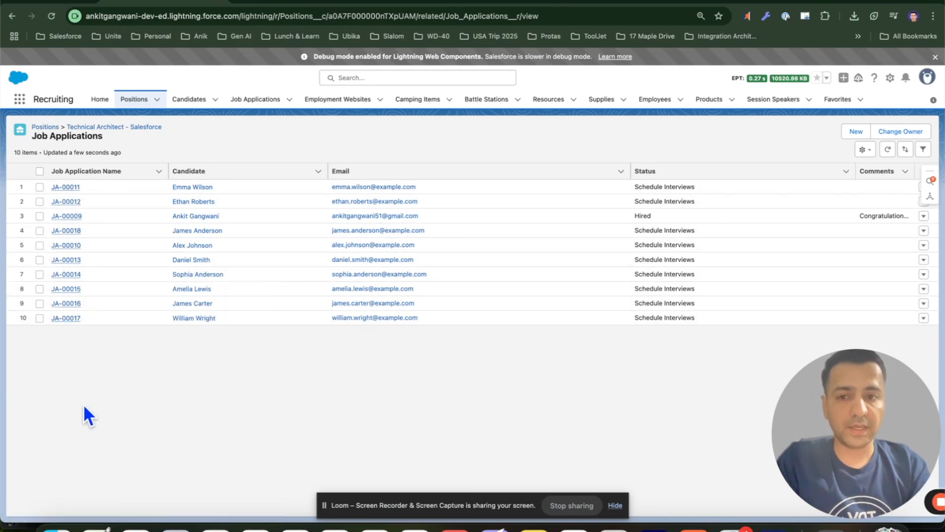
left_click_drag(662, 218, 631, 219)
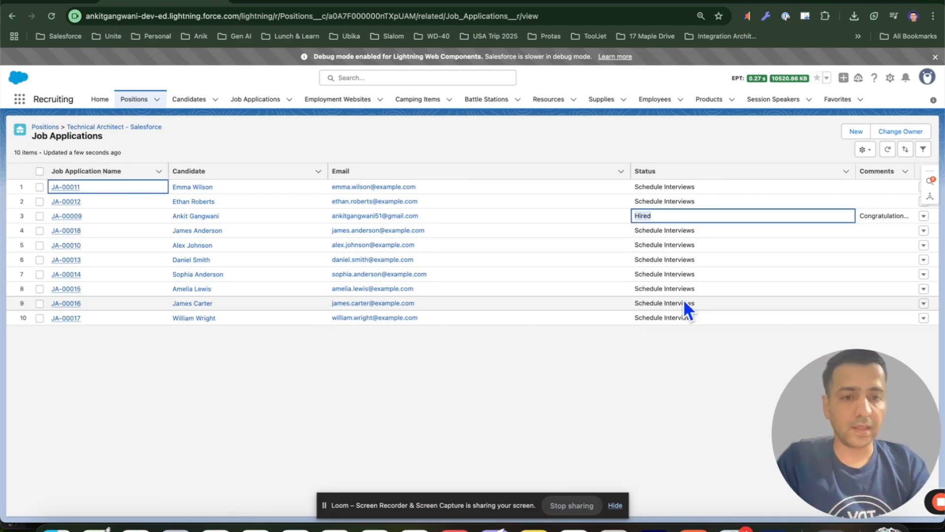
Return to the position record, reopen the Mass Update Applications action and inspect the Candidate column values in its table
left_click_drag(702, 321, 635, 181)
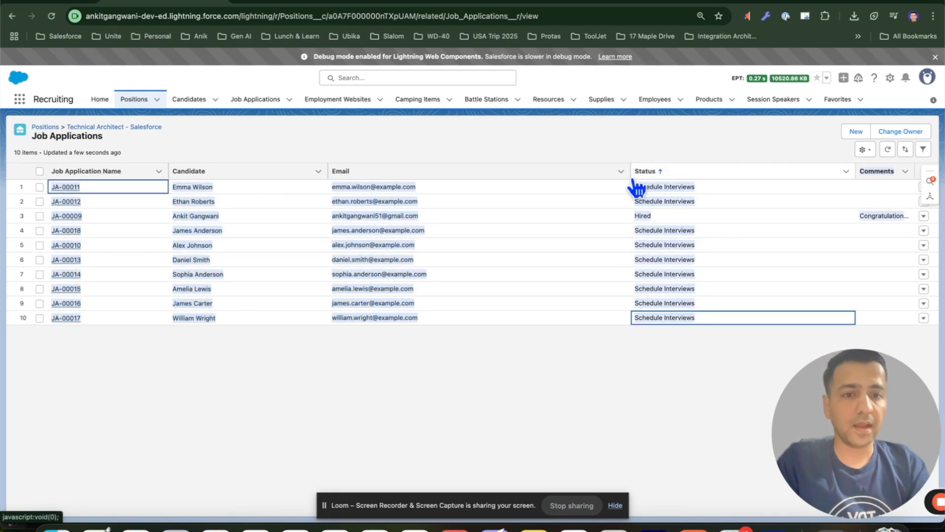
left_click(564, 332)
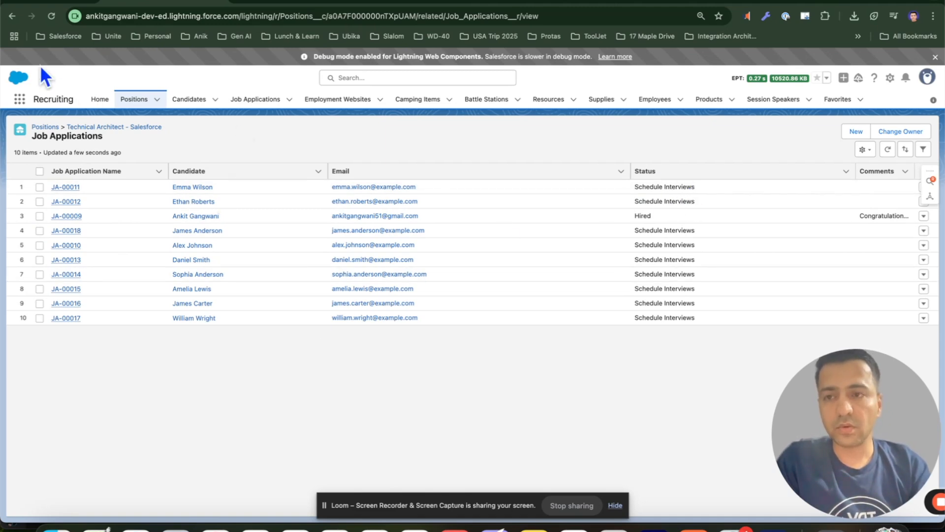
left_click(12, 16)
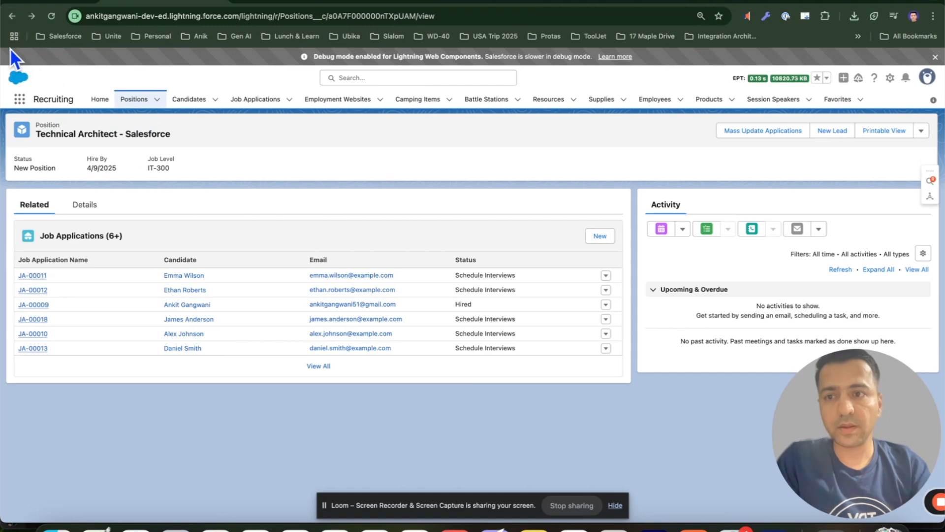
left_click(11, 17)
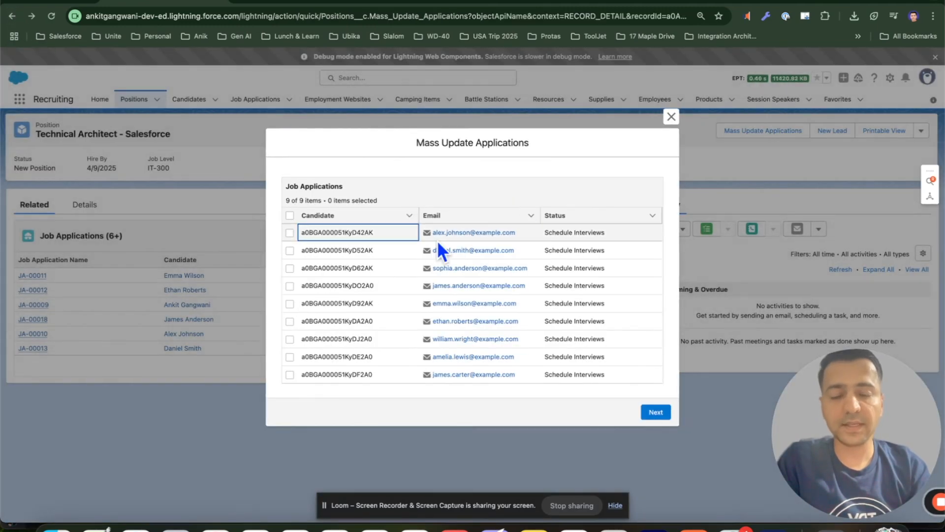
double_click(346, 234)
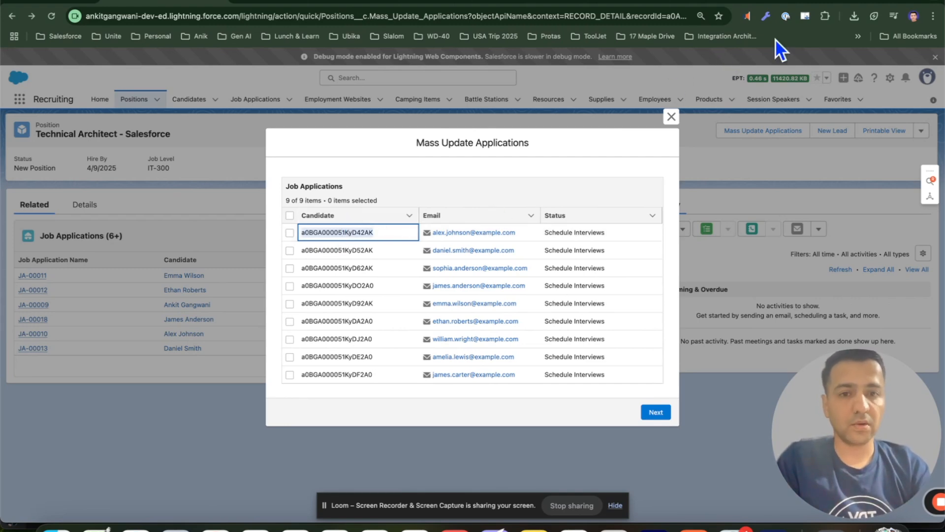
Search the web for flow data table and open the Salesforce Help article on the Data Table screen component
key("super+t")
type("flow ")
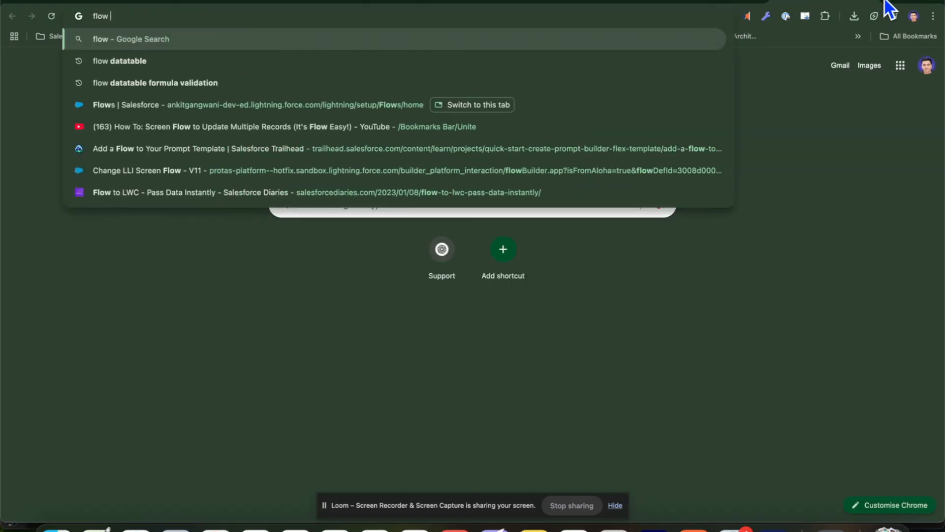
type("data table")
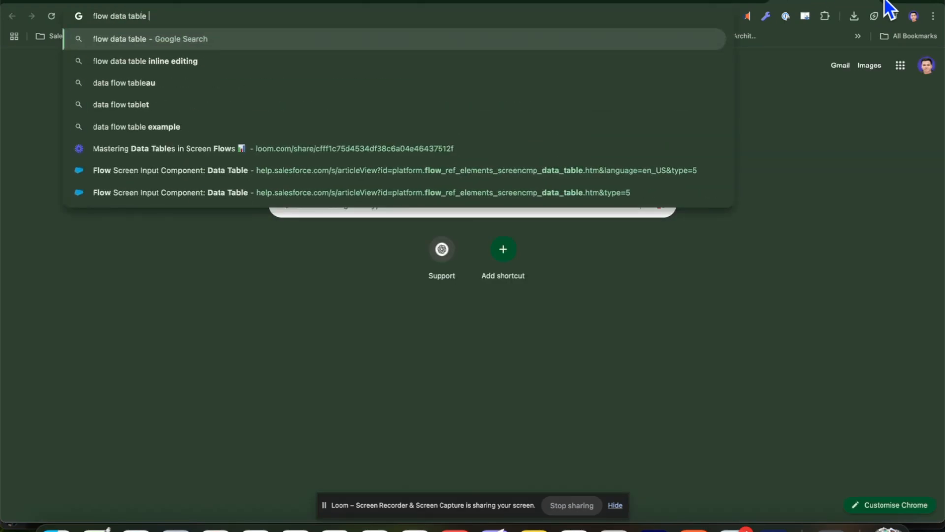
key("Return")
left_click(270, 199)
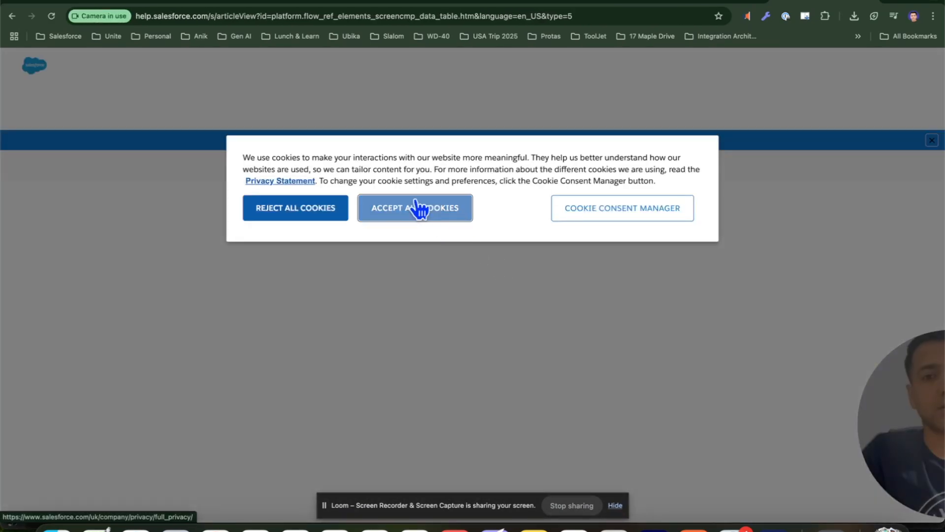
left_click(416, 202)
left_click(169, 2)
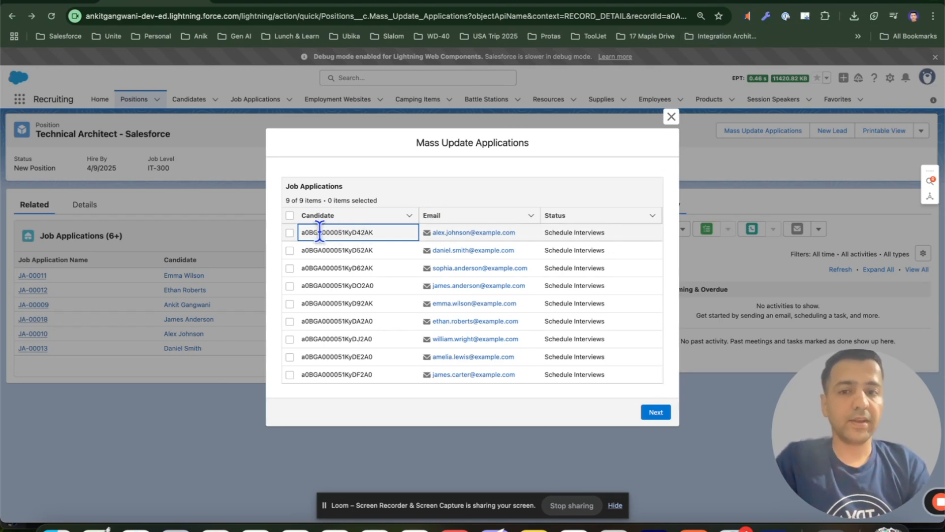
Read the Data Table considerations and copy the HYPERLINK formula example for showing related record names
left_click(808, 6)
scroll(385, 288, "down", 15)
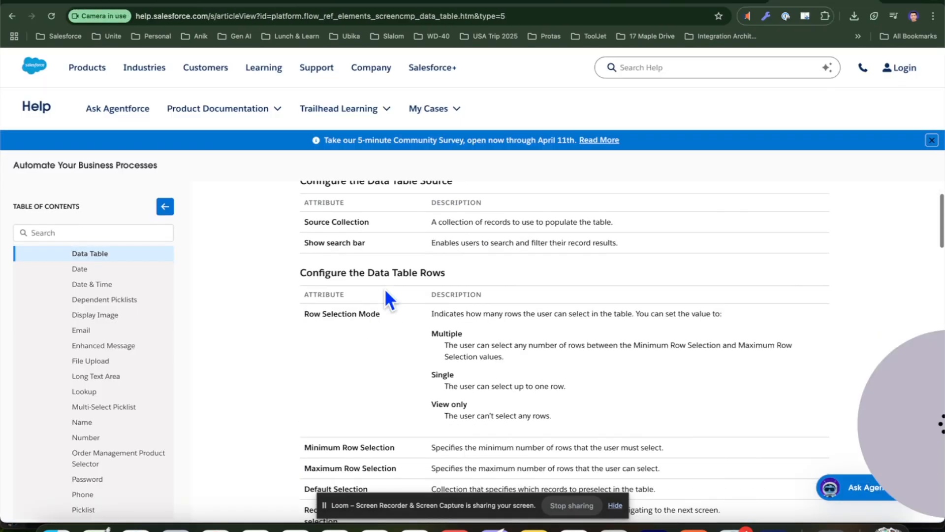
scroll(385, 291, "down", 20)
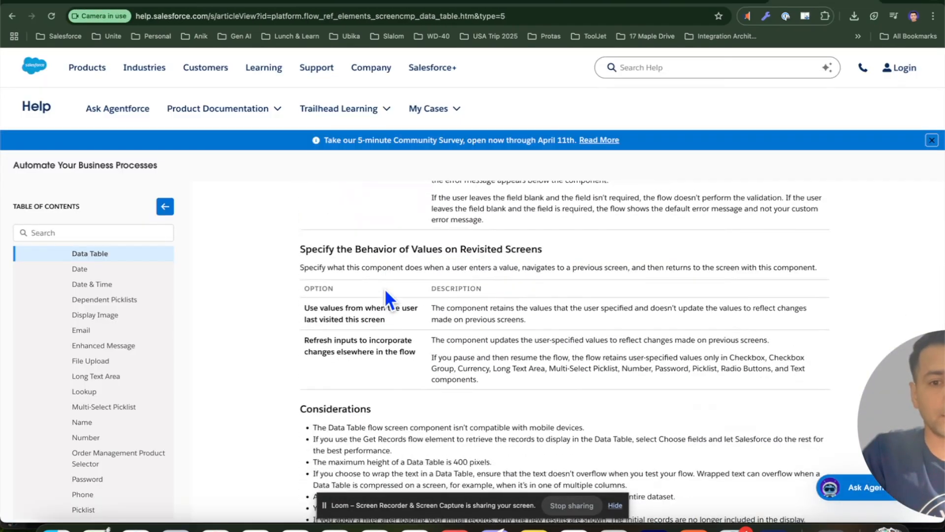
scroll(385, 288, "down", 3)
scroll(384, 276, "up", 4)
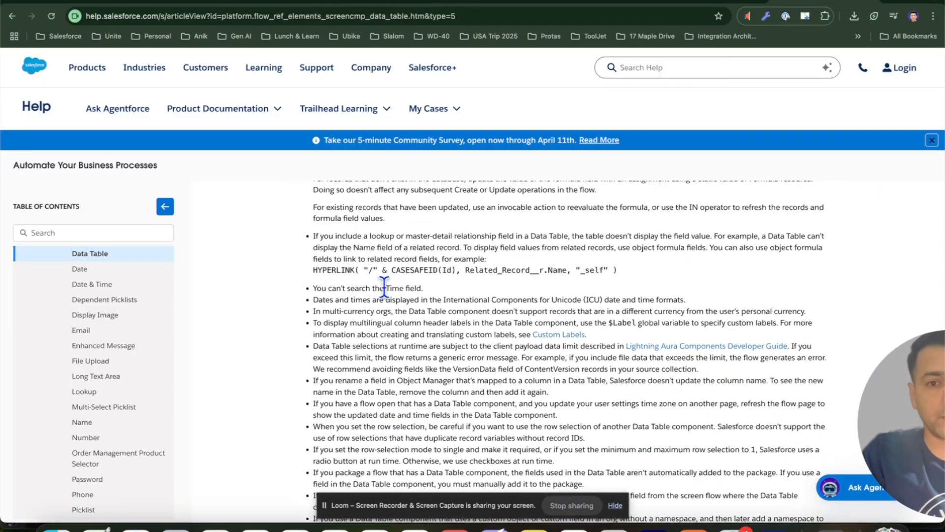
left_click_drag(314, 277, 625, 278)
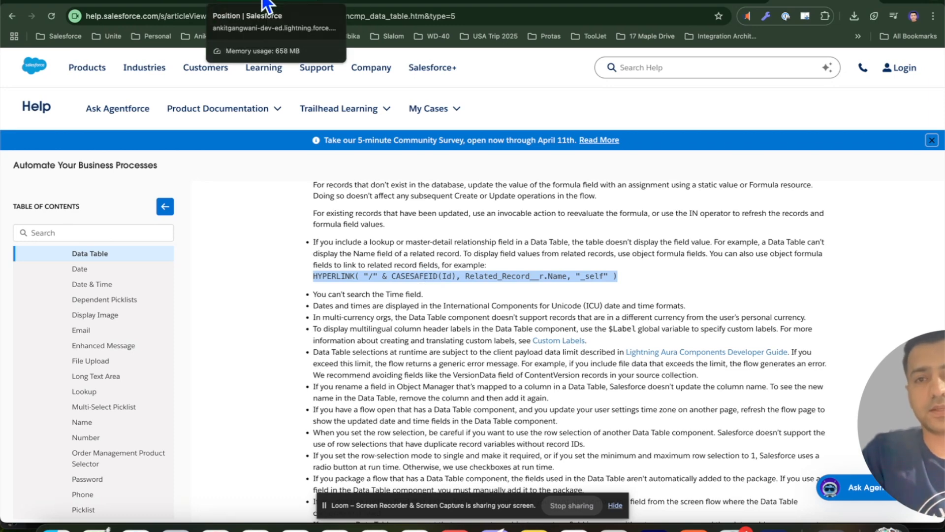
Close the action dialog and open the Job Application object in Object Manager
left_click(153, 3)
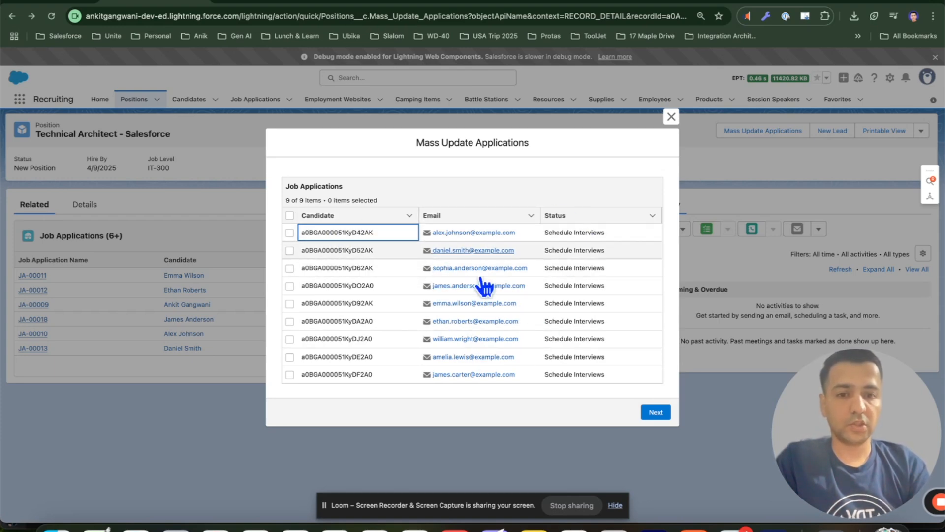
left_click(672, 116)
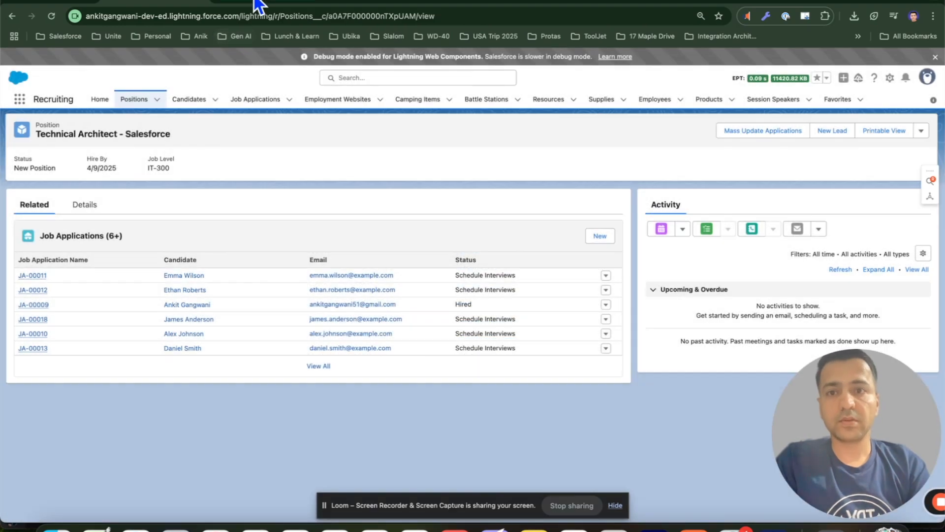
left_click(254, 6)
left_click(133, 105)
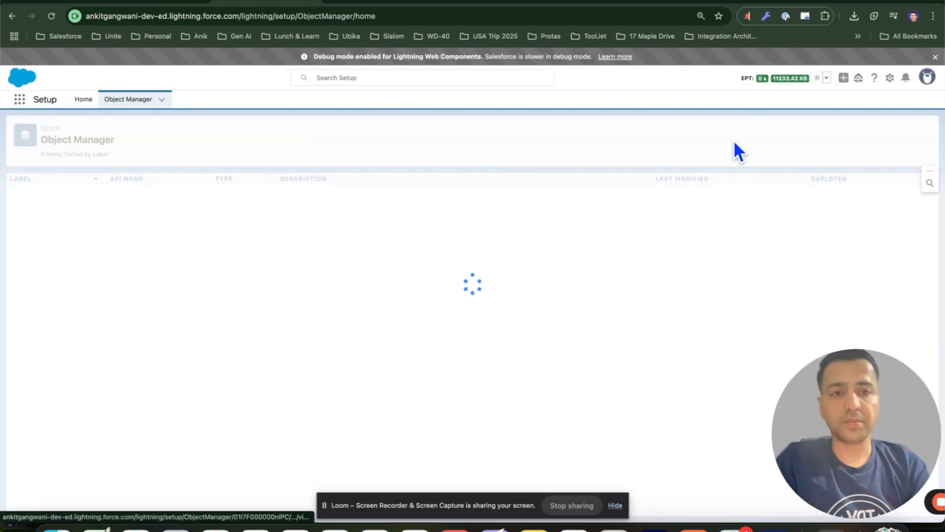
left_click(734, 131)
type("job appl")
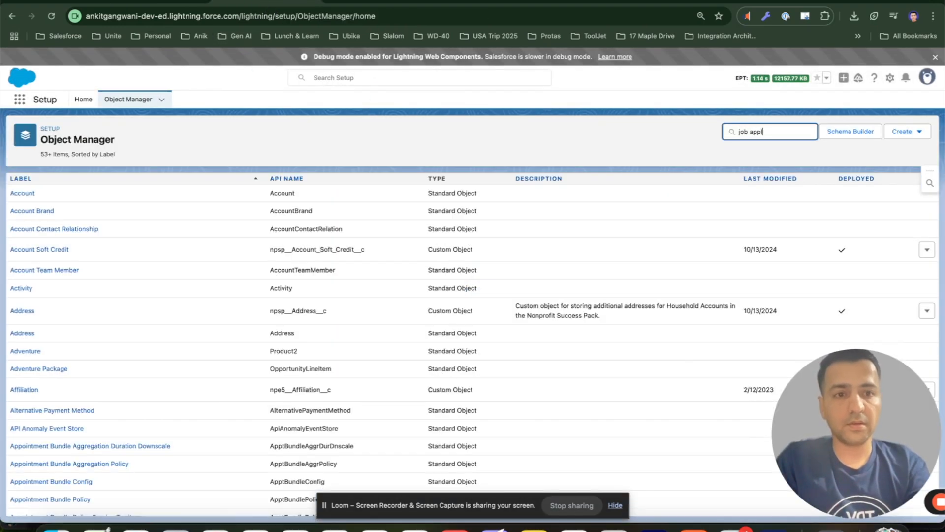
left_click(27, 196)
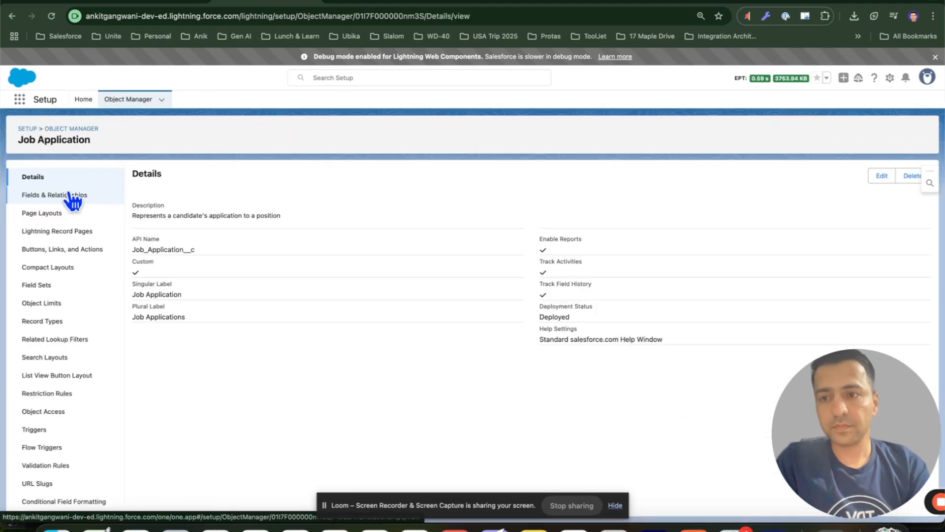
Start a new custom field on Job Application and choose the Formula data type
left_click(69, 194)
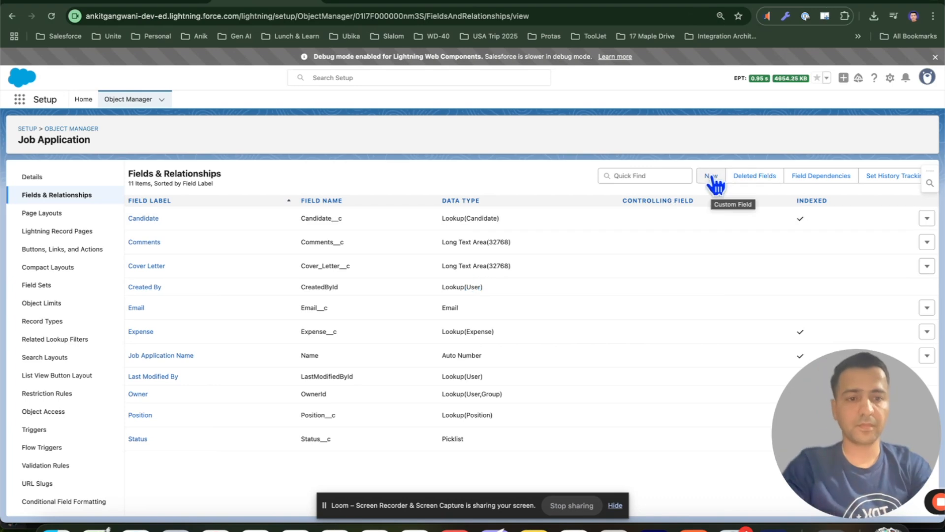
left_click(712, 177)
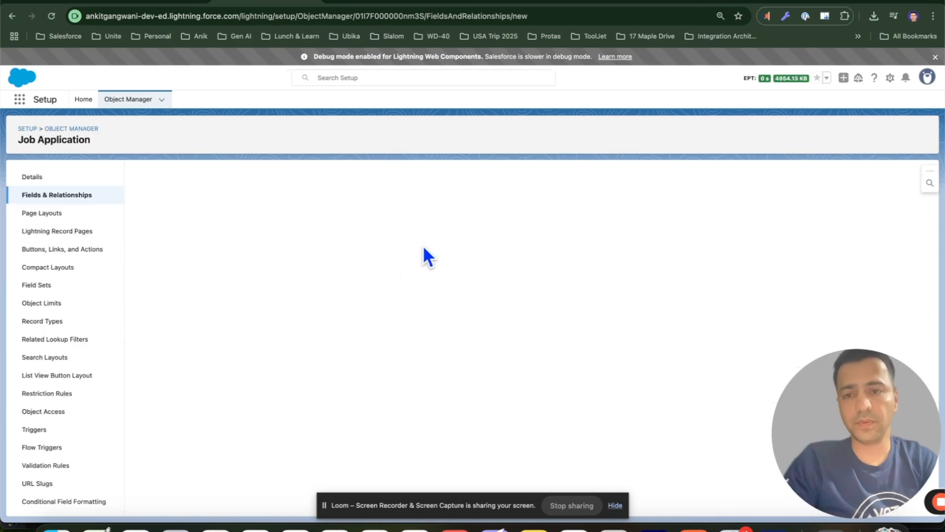
scroll(293, 276, "down", 3)
scroll(266, 290, "up", 1)
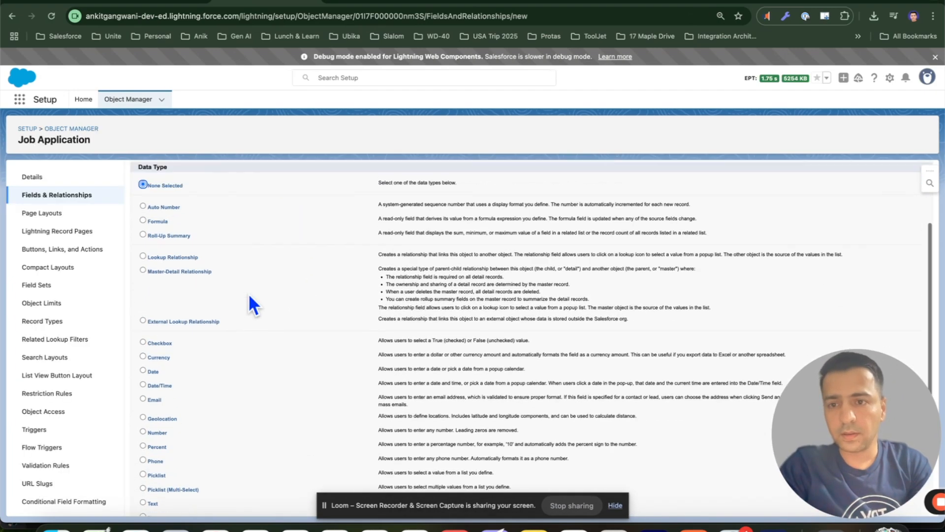
left_click(143, 221)
scroll(773, 191, "up", 2)
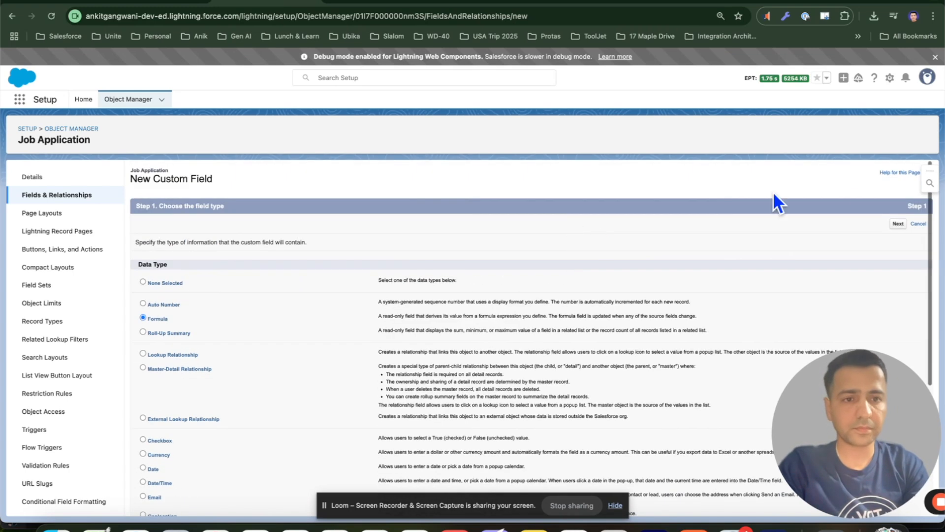
left_click(898, 224)
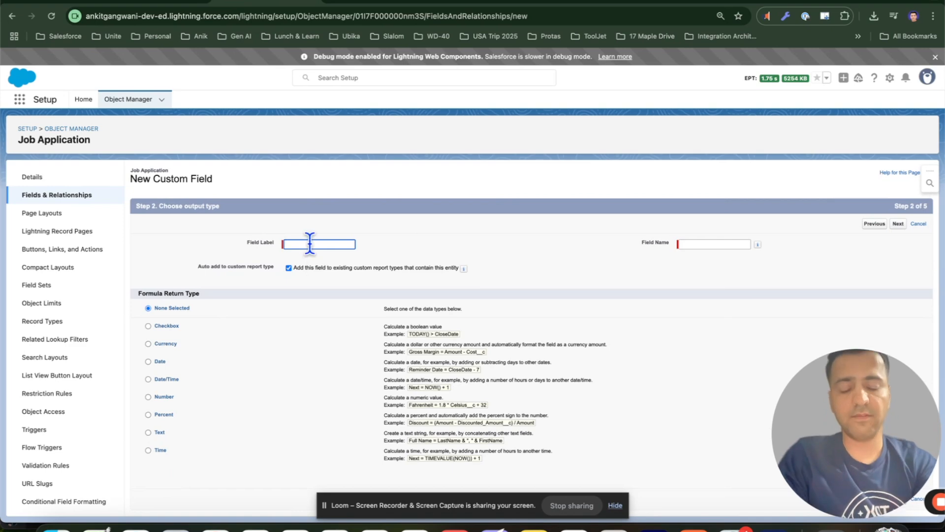
Label the formula field Candidate Name, pick the Text return type and continue to the formula step
type("Candidat")
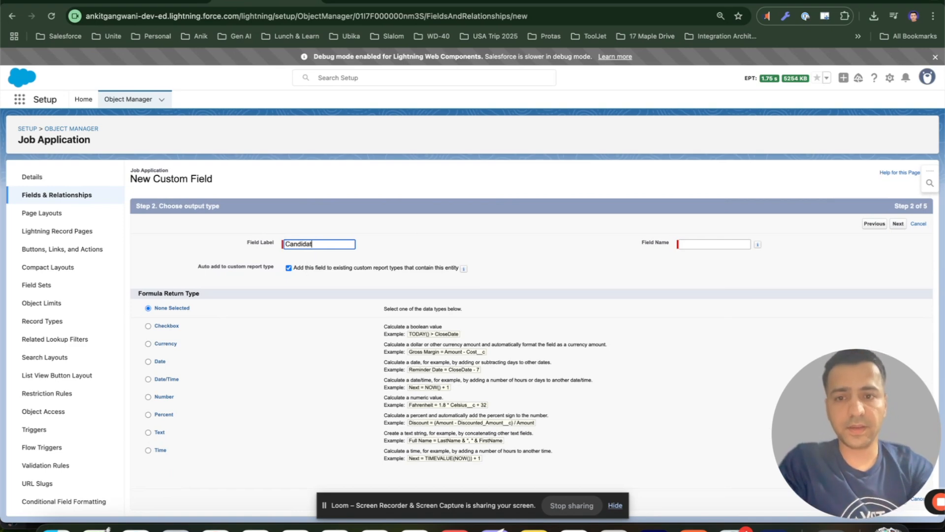
type("e Name")
key("Tab")
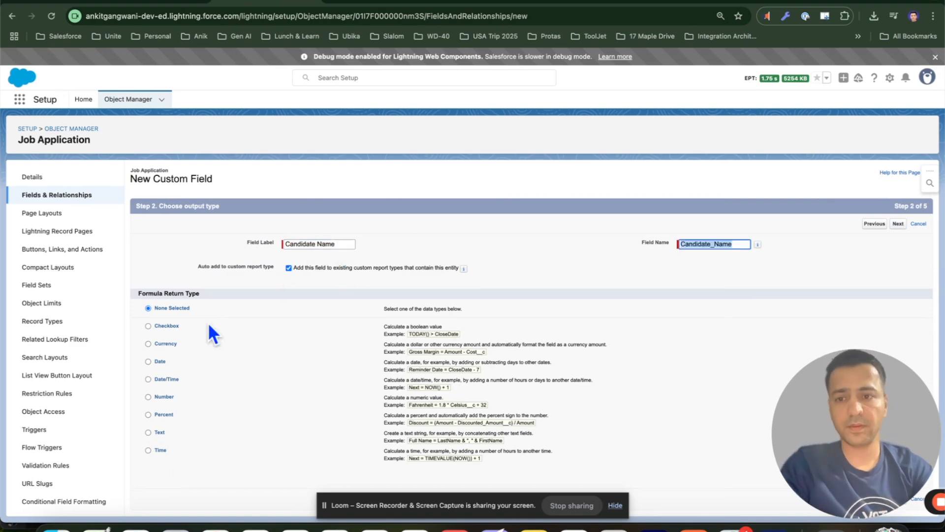
left_click(150, 433)
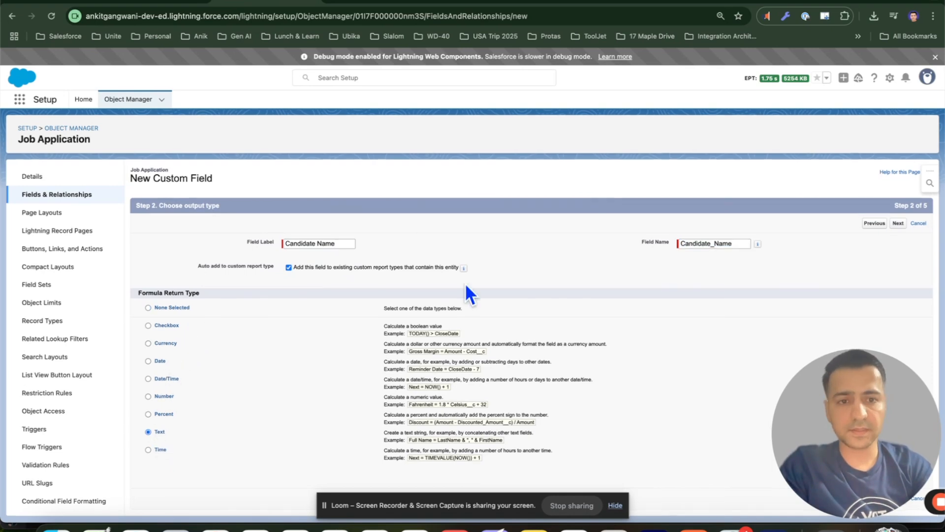
left_click(899, 225)
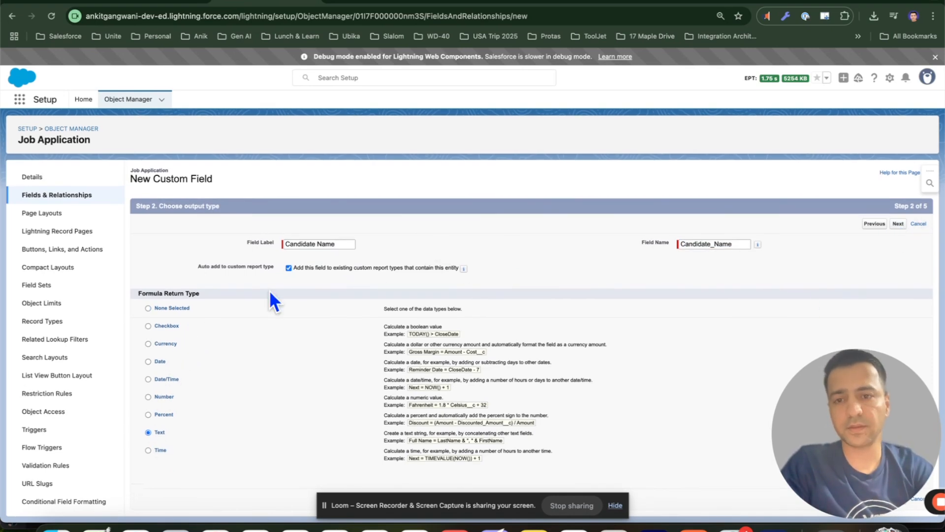
left_click(224, 283)
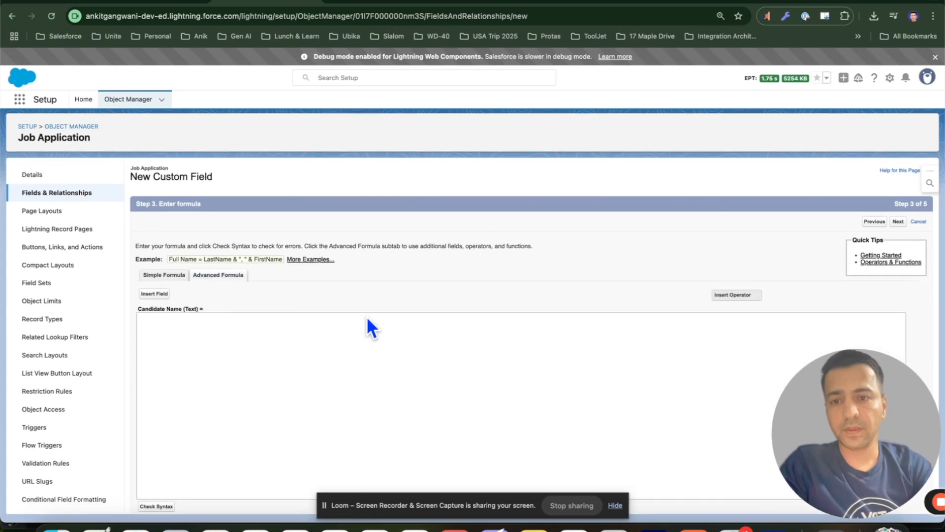
Copy the HYPERLINK formula example from the help article and paste it into the Candidate Name formula editor
left_click(811, 2)
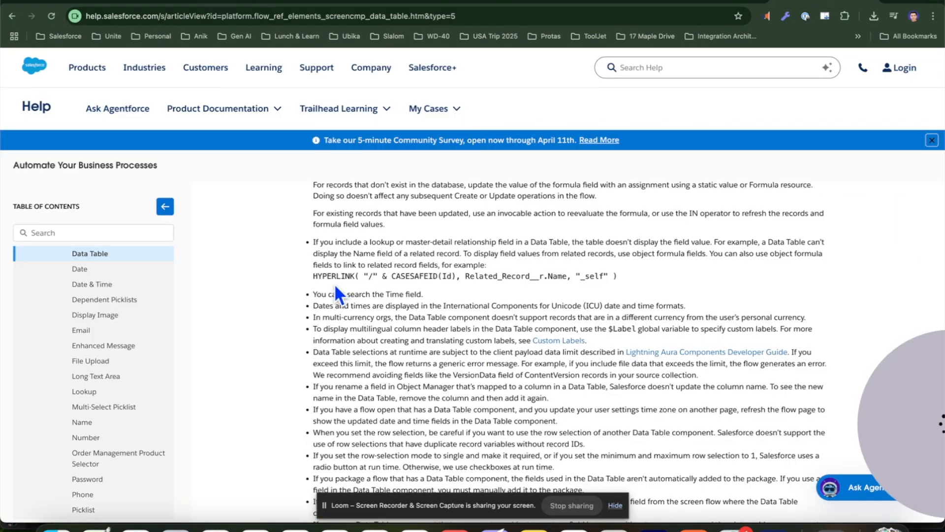
left_click_drag(314, 276, 574, 276)
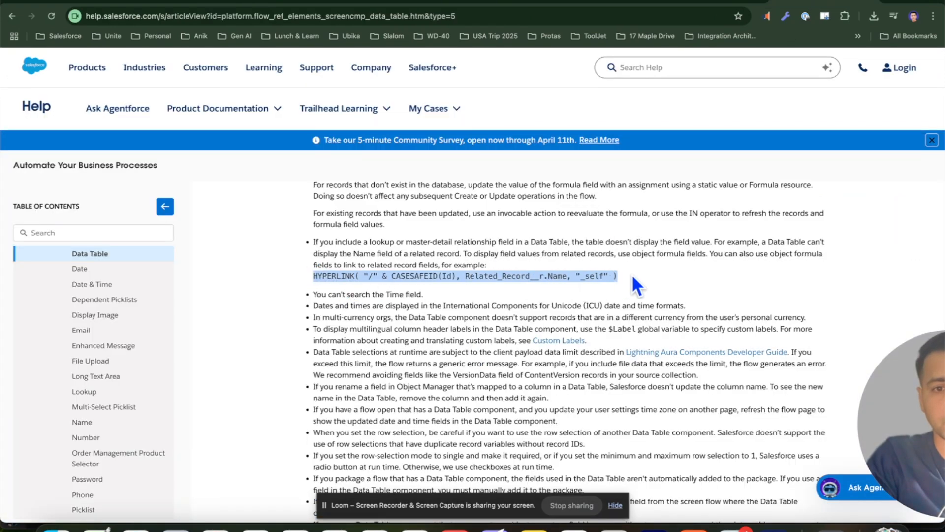
left_click(248, 4)
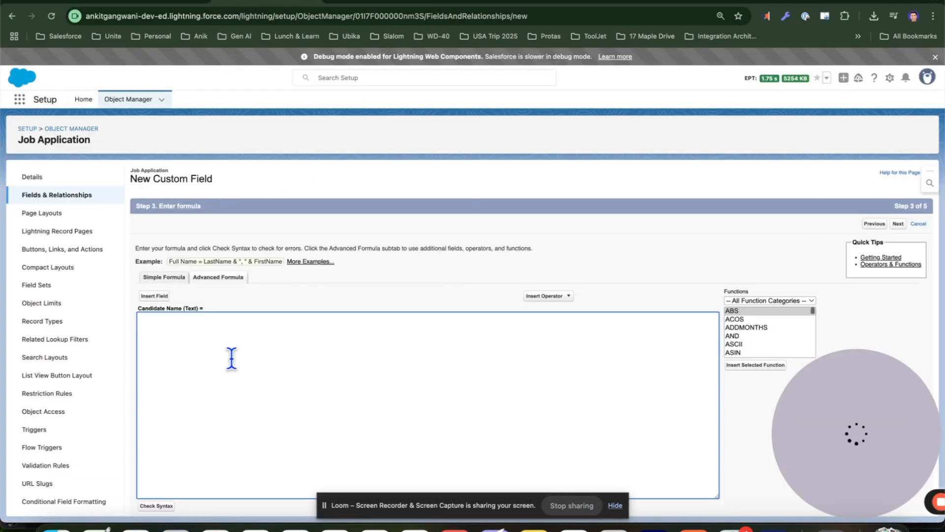
type("HYPERLINK( \"/\" & CASESAFEID(Id), Related_Record__r.Name, \"_self\" )")
Replace the Id argument inside CASESAFEID with the Candidate__c field
double_click(245, 317)
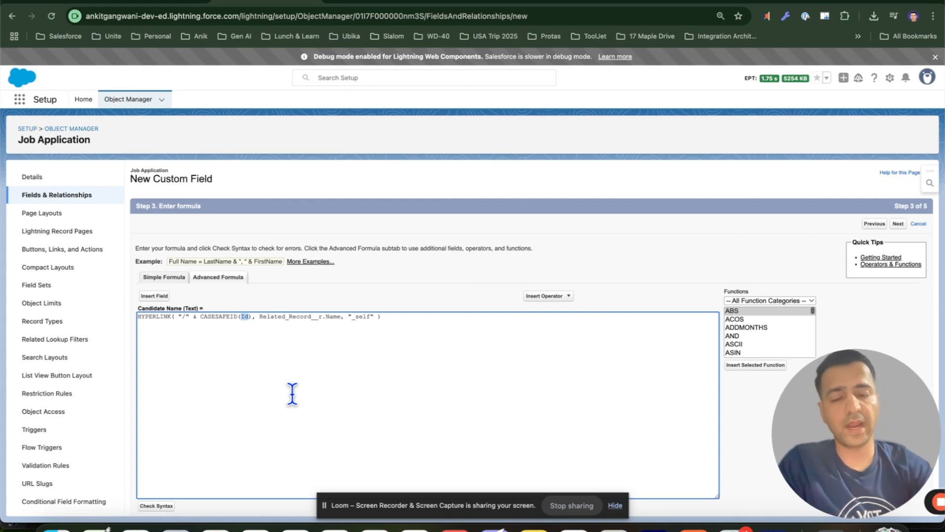
key("BackSpace")
left_click(157, 296)
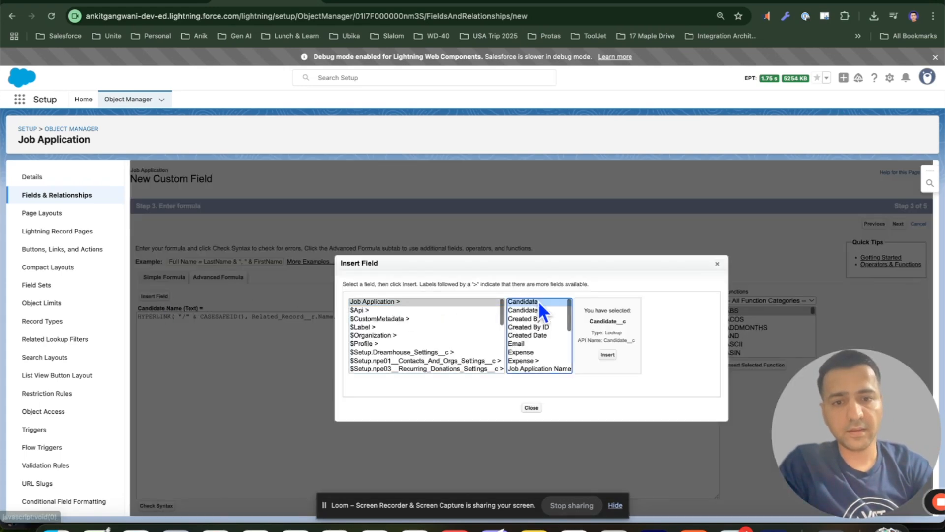
left_click(608, 354)
key("BackSpace")
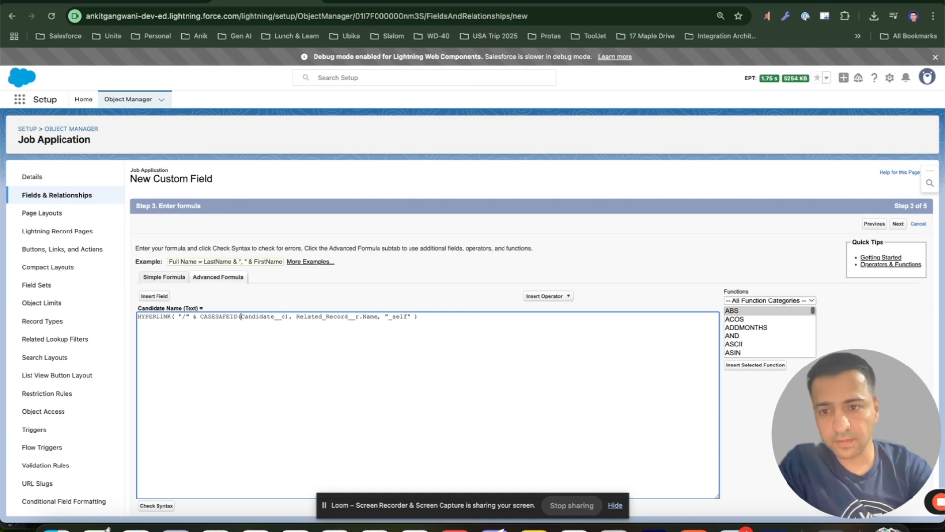
Replace Related_Record__r with Candidate__r in the formula's display-name argument, giving Candidate__r.Name
double_click(338, 317)
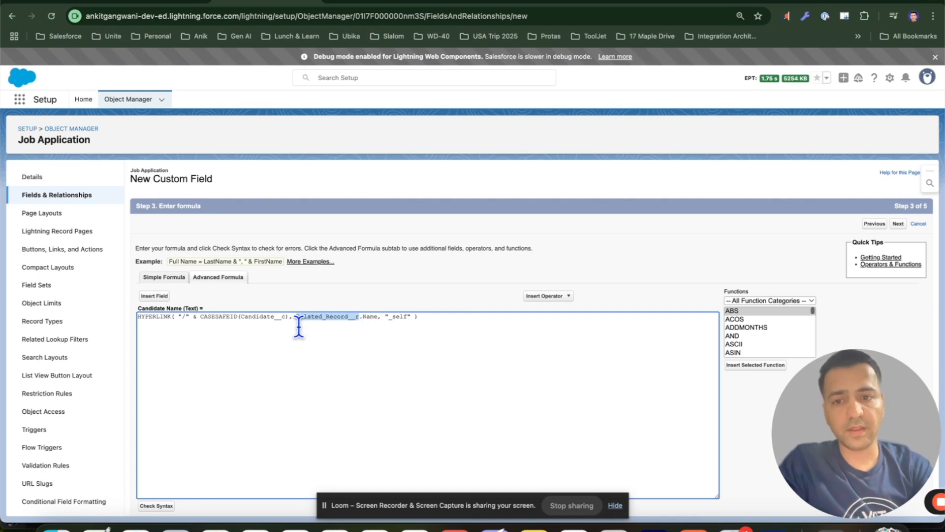
double_click(268, 317)
key("ctrl+c")
double_click(327, 316)
key("ctrl+v")
key("BackSpace")
type("r")
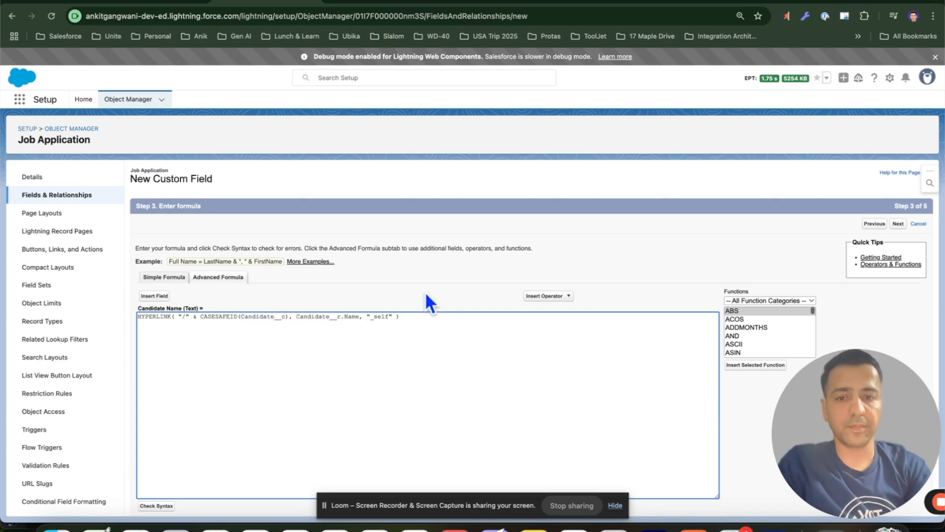
Check the formula syntax and set blank field handling to treat blank fields as blanks
scroll(426, 301, "down", 5)
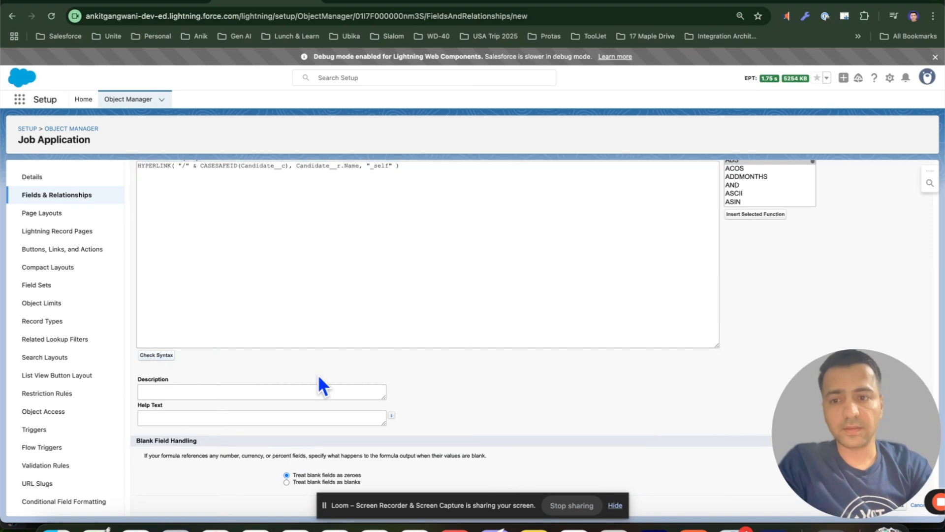
scroll(327, 330, "down", 3)
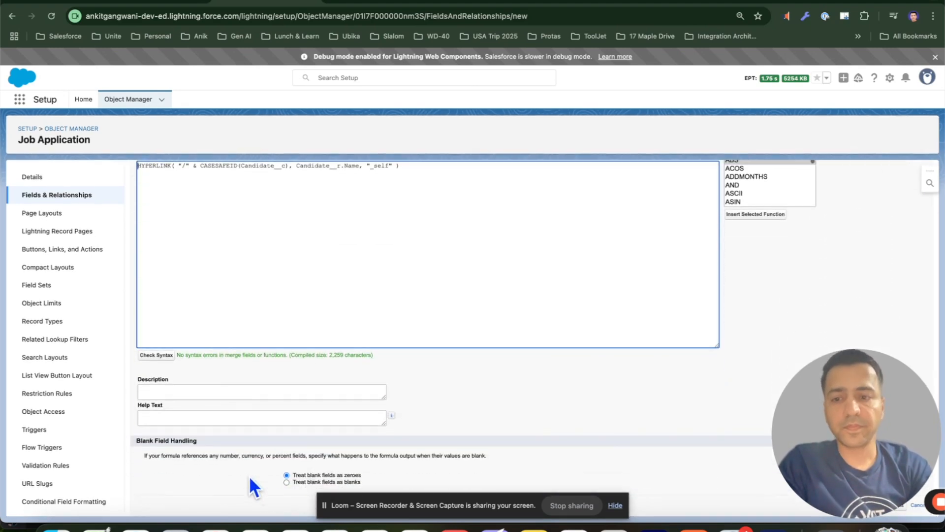
left_click(302, 484)
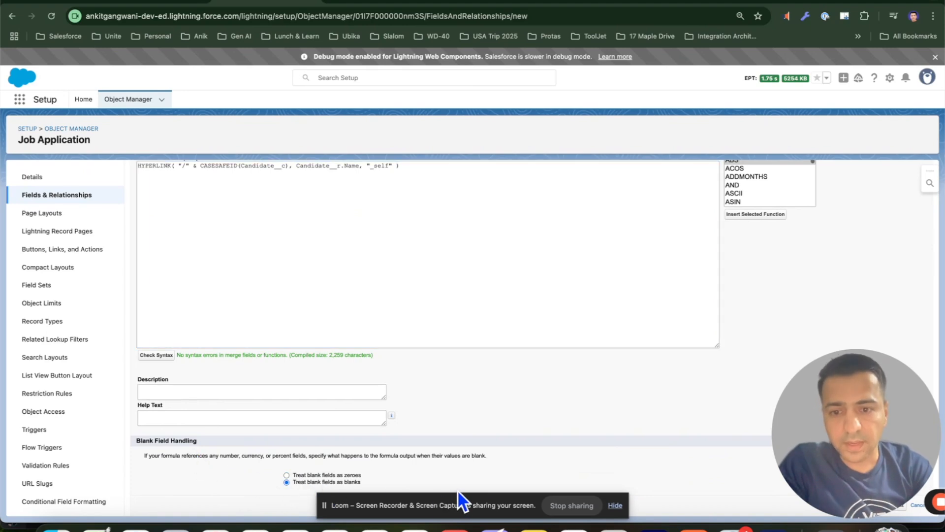
Continue through the remaining wizard steps, keeping the Job Application Layout, and save the Candidate Name field
scroll(680, 376, "up", 6)
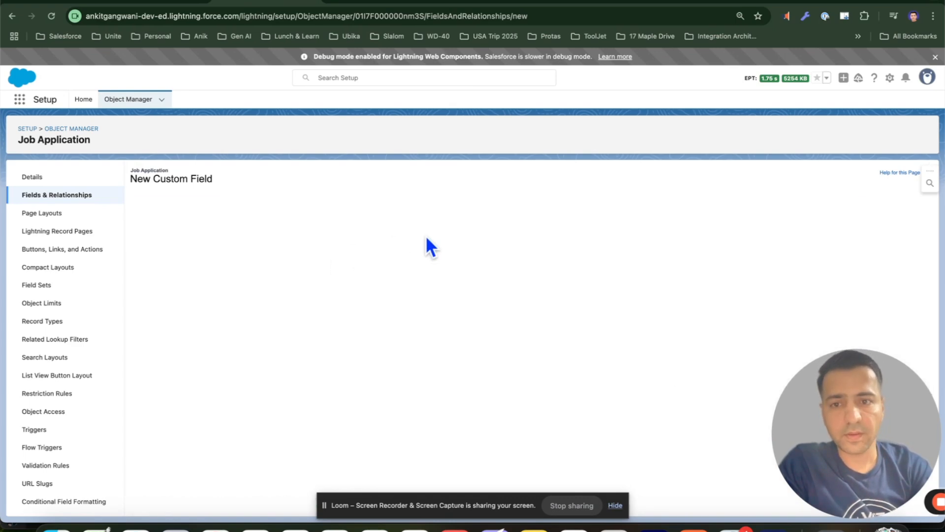
scroll(450, 239, "down", 5)
scroll(723, 203, "up", 1)
left_click(705, 181)
scroll(788, 197, "up", 5)
left_click(898, 224)
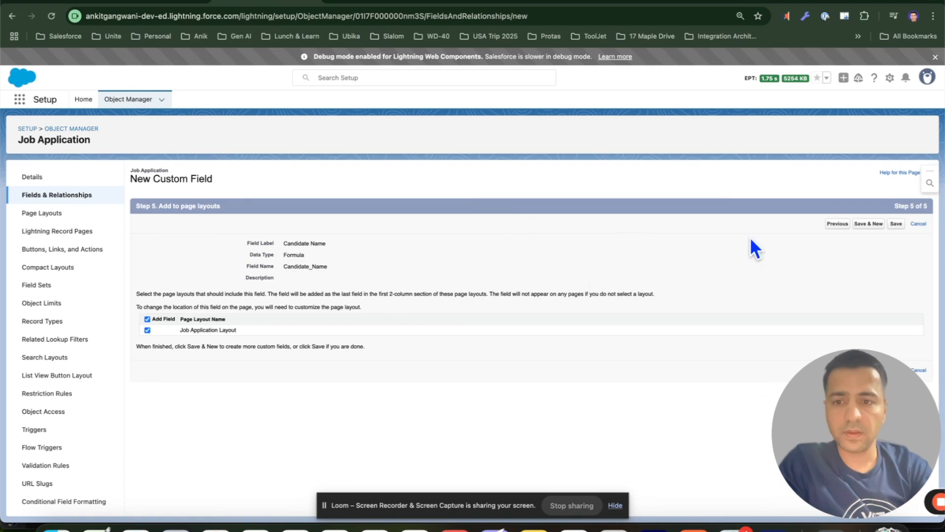
left_click(896, 224)
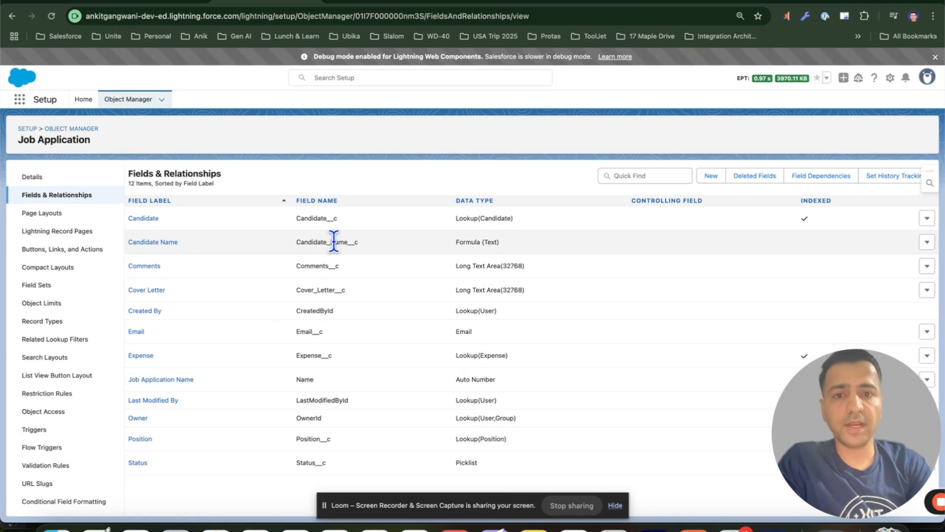
Switch to the flow builder tab, reload the flow and open the Job Applications Screen for editing
left_click(492, 5)
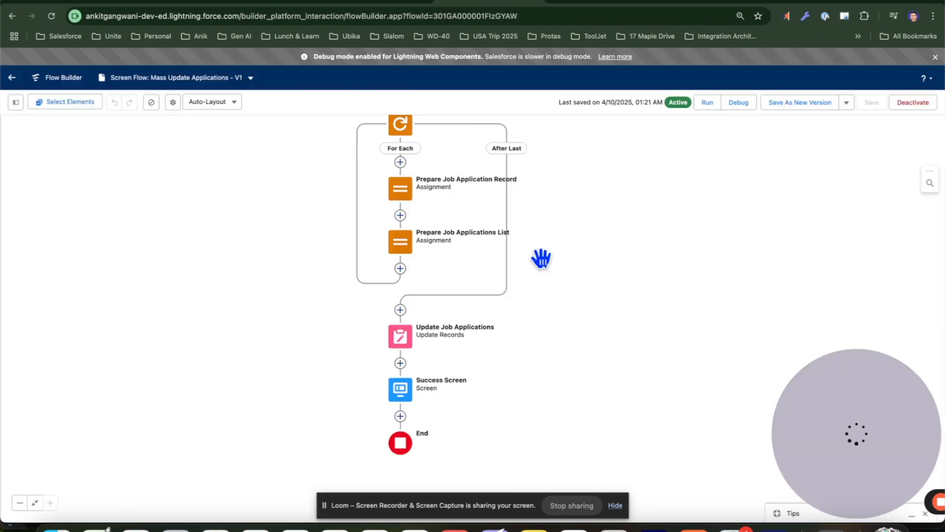
left_click(51, 16)
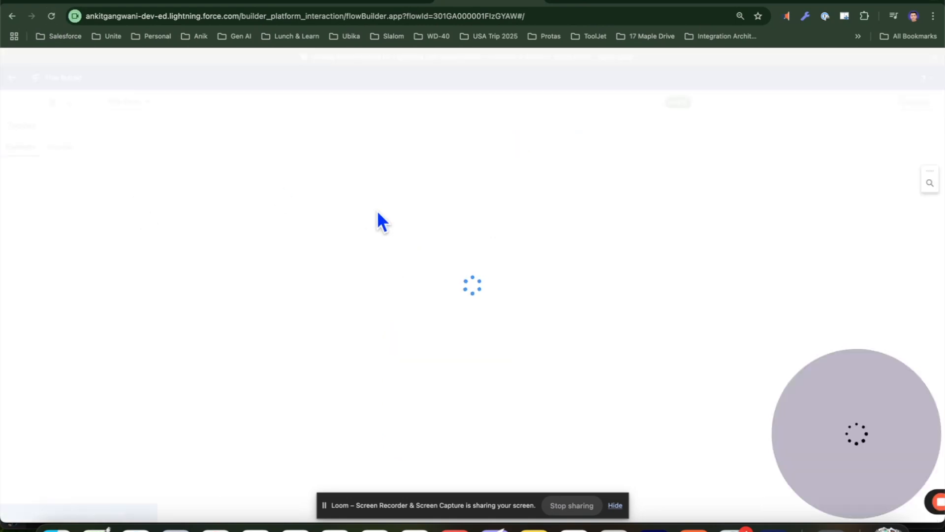
left_click_drag(330, 266, 344, 148)
double_click(398, 222)
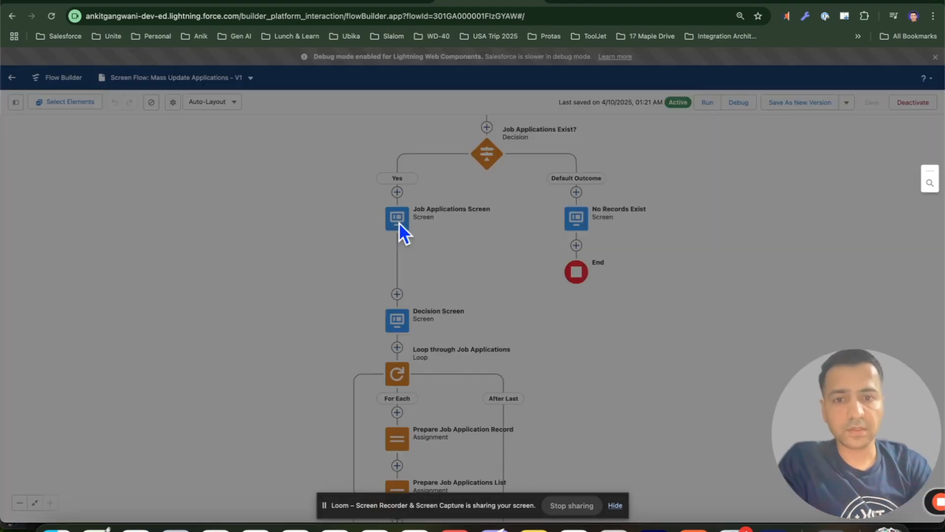
left_click(474, 224)
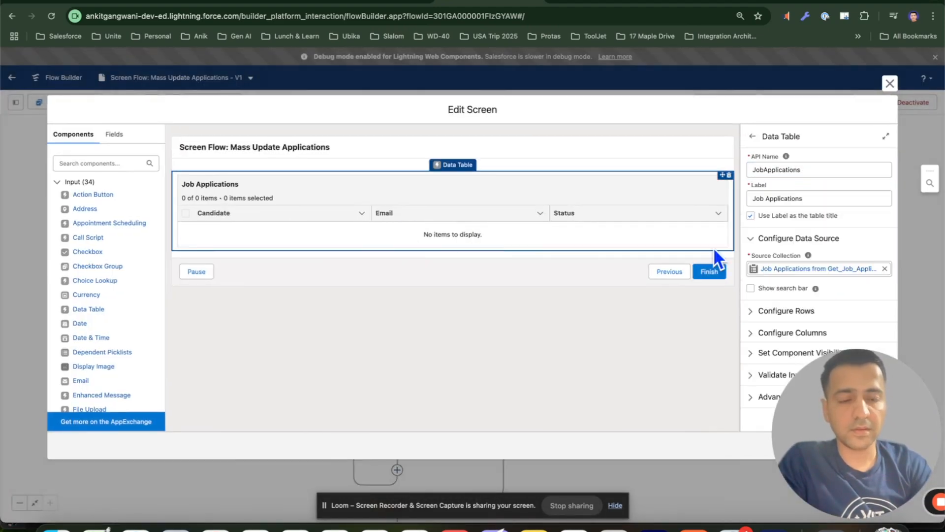
Add a new data table column using the Candidate_Name__c field as its source
left_click(780, 340)
scroll(781, 338, "down", 2)
left_click(771, 352)
left_click_drag(770, 351, 165, 416)
scroll(805, 374, "down", 3)
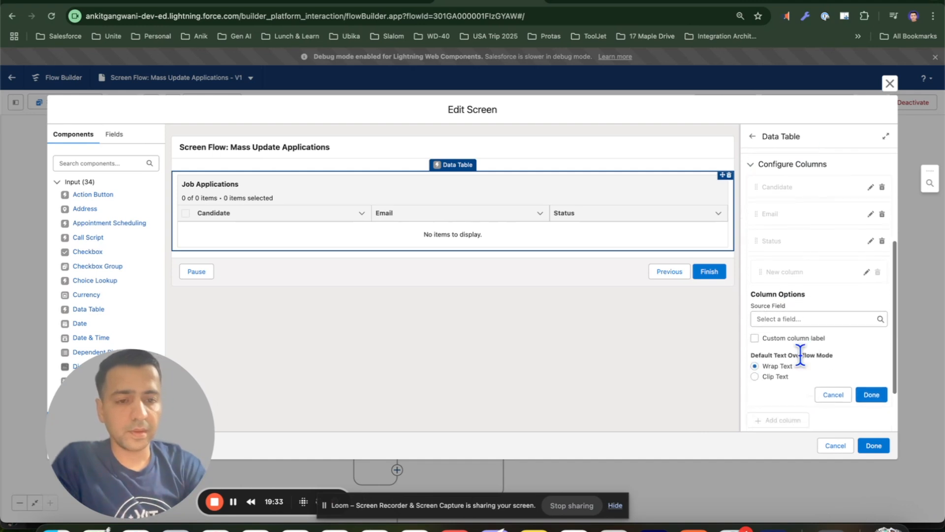
left_click(800, 319)
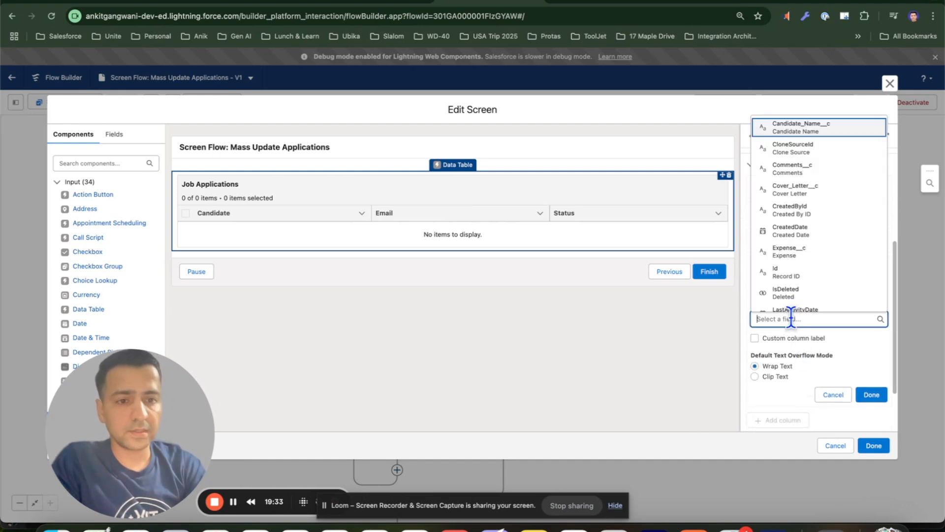
left_click(807, 130)
left_click(872, 395)
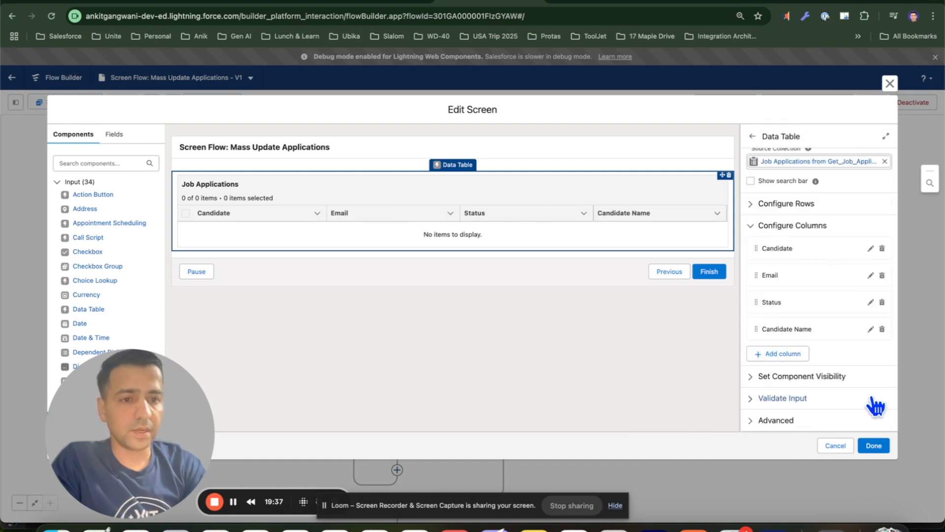
Move the Candidate Name column to first position, remove the Candidate column and close the screen editor
left_click_drag(756, 328, 759, 250)
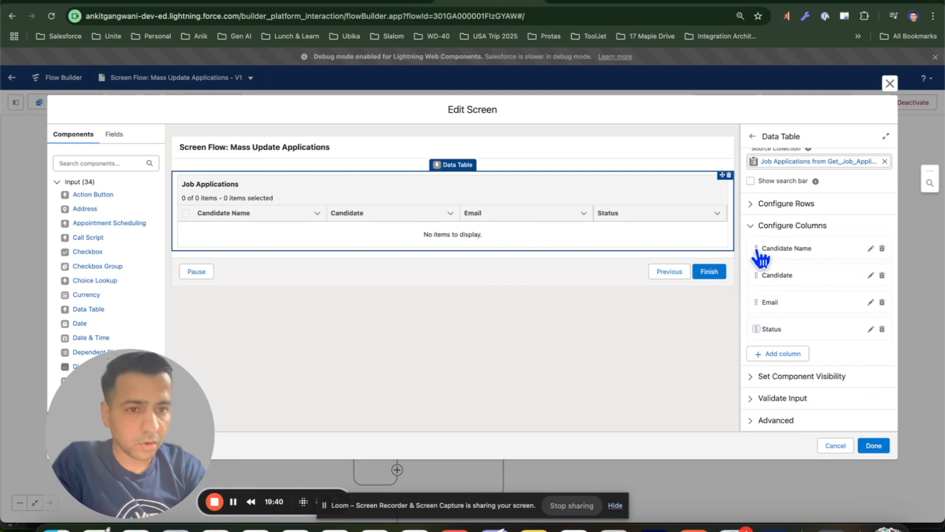
left_click(882, 275)
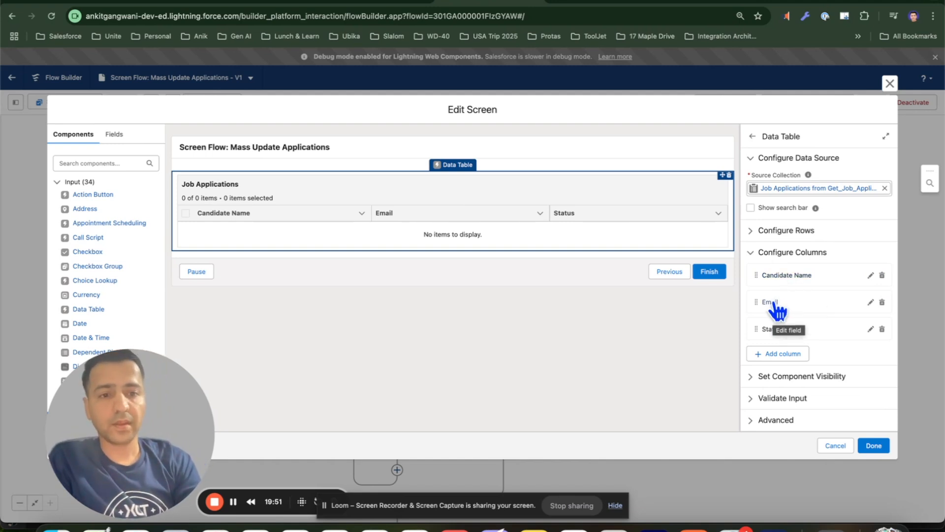
left_click(874, 446)
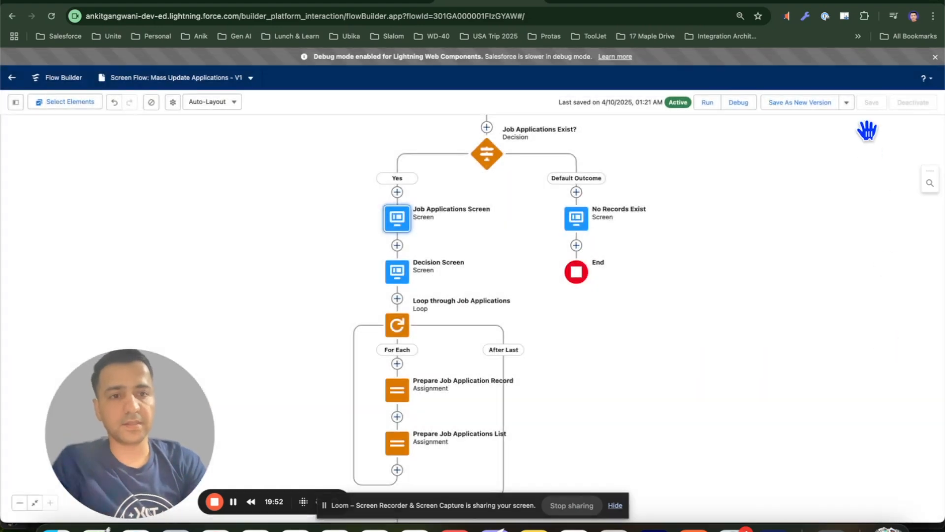
Save the flow as a new version and activate it
left_click(801, 102)
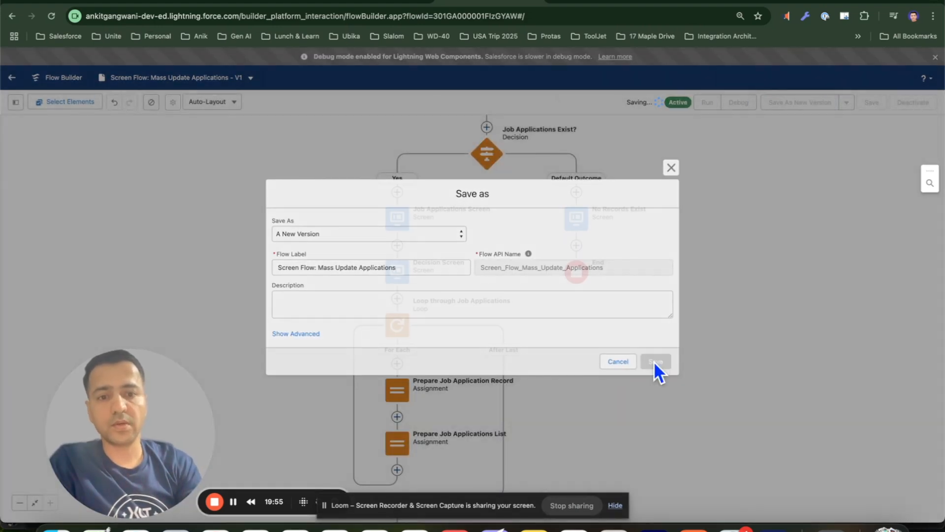
left_click(656, 363)
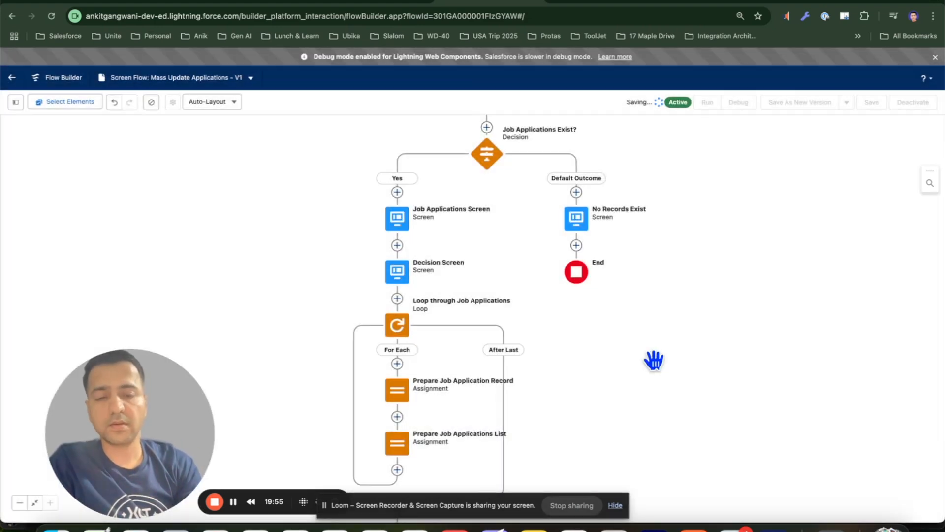
left_click(911, 103)
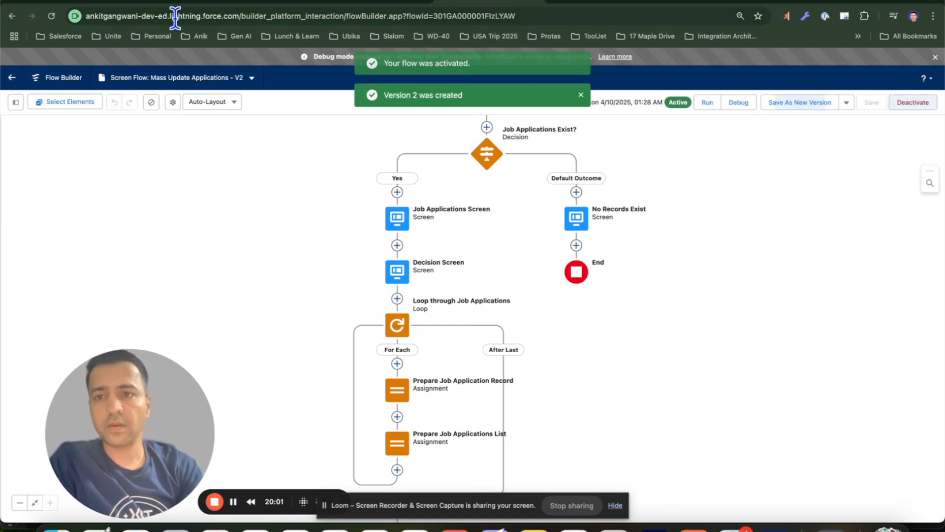
Switch to the Technical Architect - Salesforce position record, reload it and launch Mass Update Applications
left_click(157, 6)
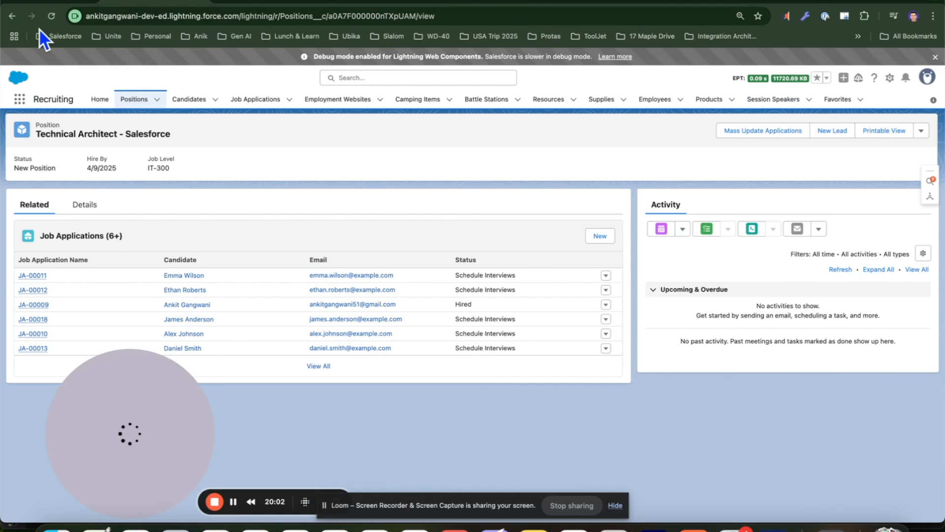
left_click(92, 204)
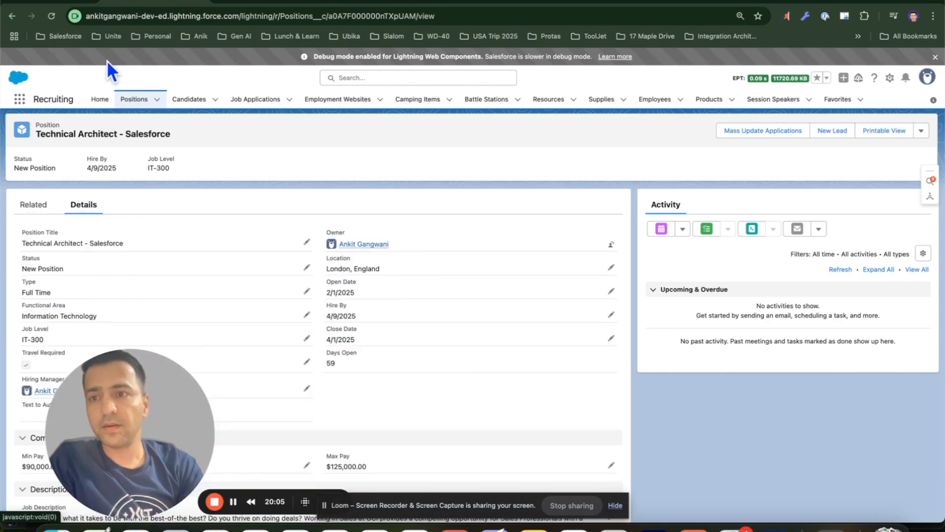
left_click(52, 15)
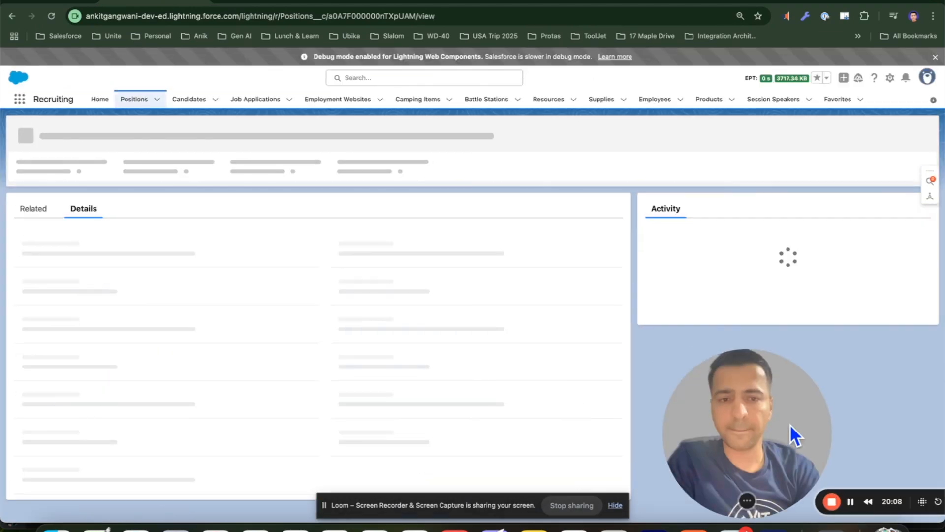
left_click_drag(789, 424, 867, 436)
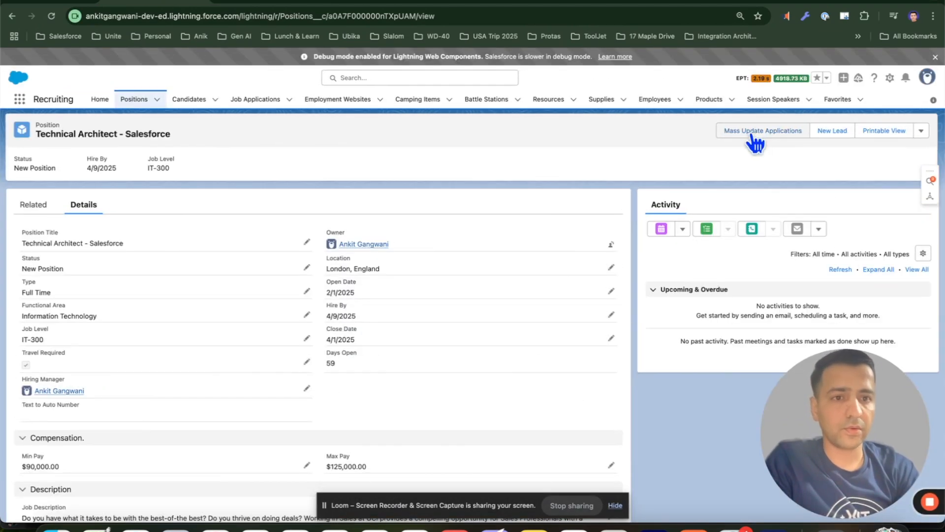
left_click(751, 134)
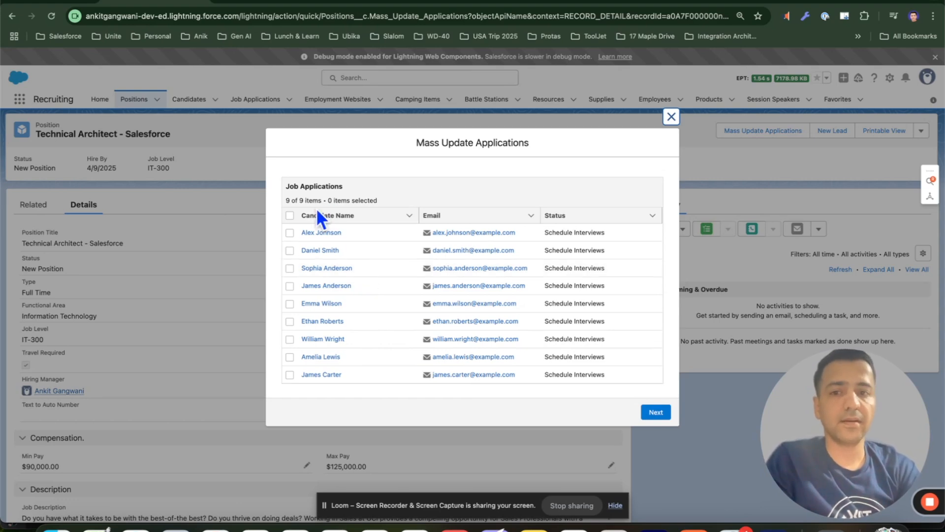
Select all job applications in the data table and continue to the next screen
left_click(289, 217)
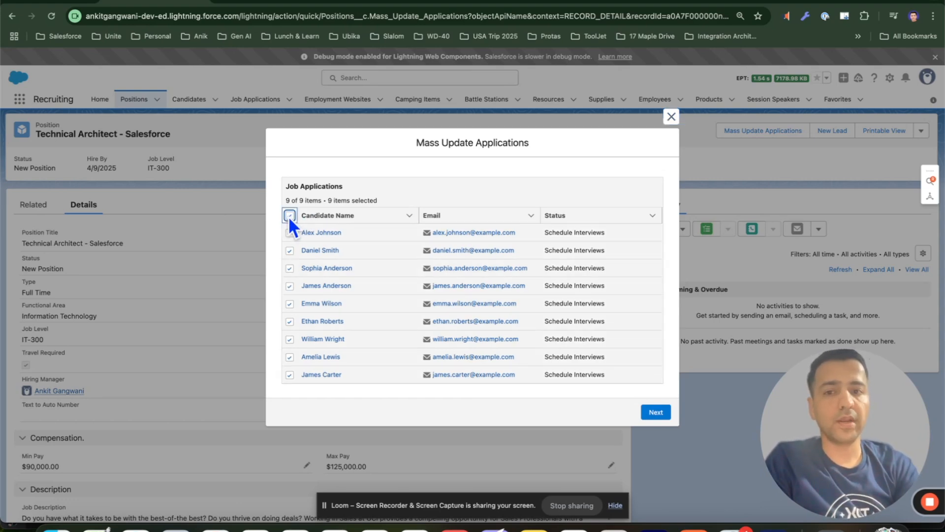
left_click(290, 217)
left_click(656, 412)
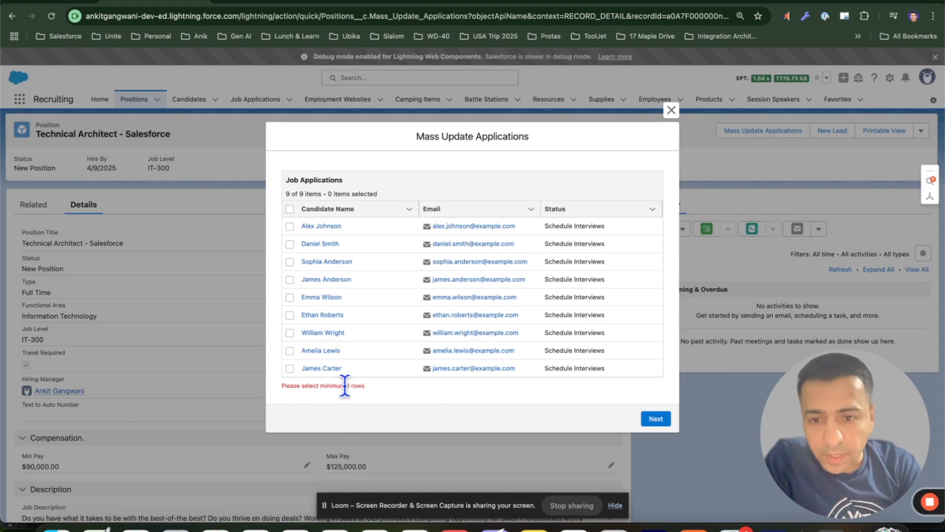
left_click(290, 209)
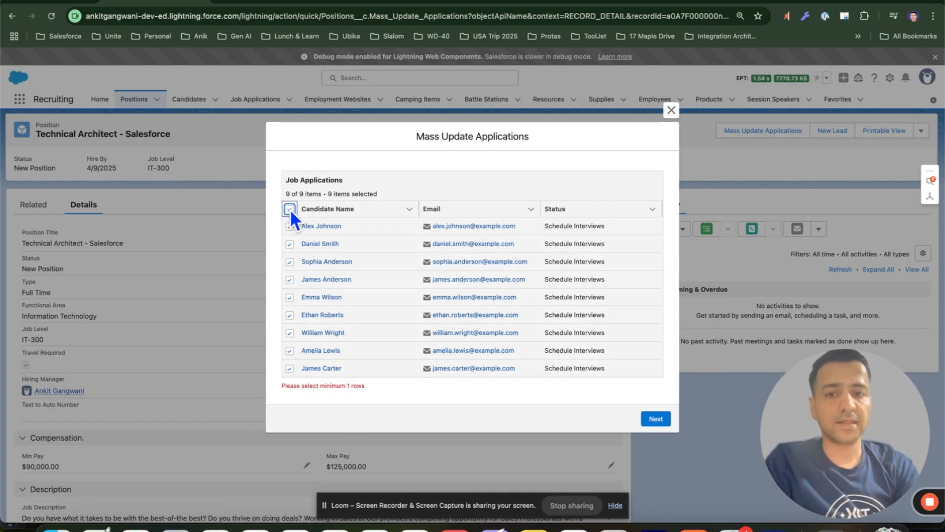
left_click(655, 420)
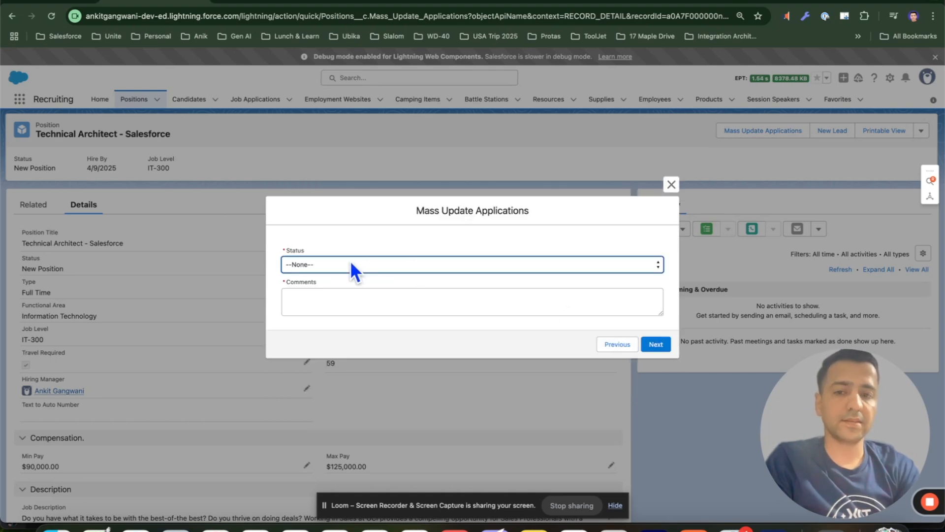
Set Status to Rejected, enter the comment "After careful considerations, you have not been selected in the interview process." and submit
left_click(316, 264)
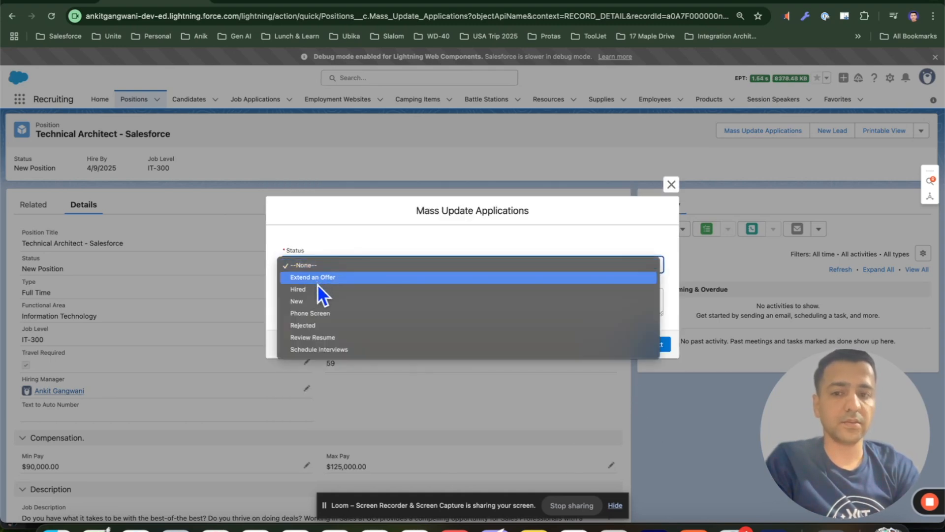
left_click(317, 325)
left_click(329, 311)
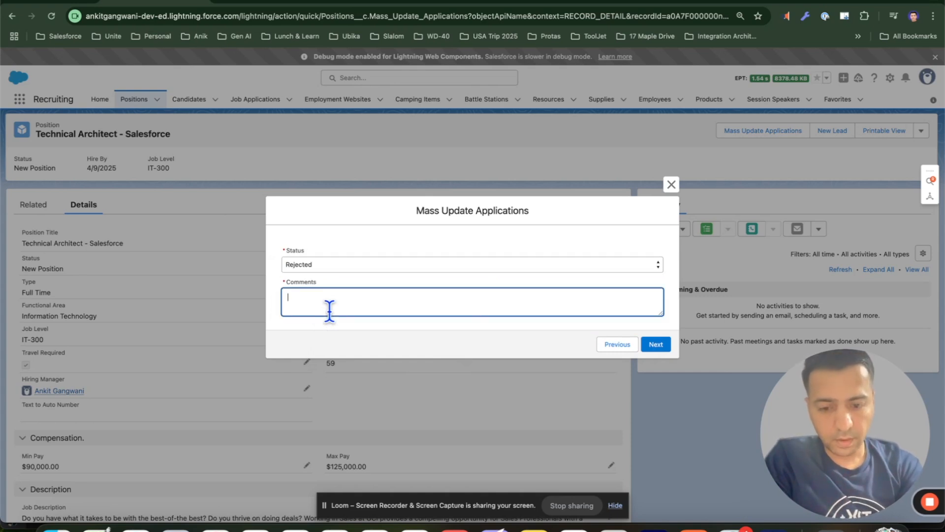
type("Af")
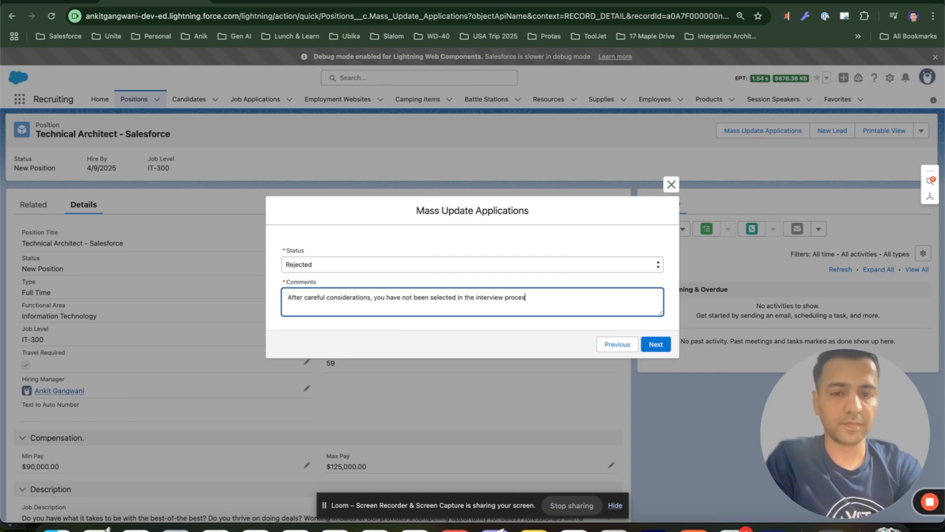
left_click(587, 277)
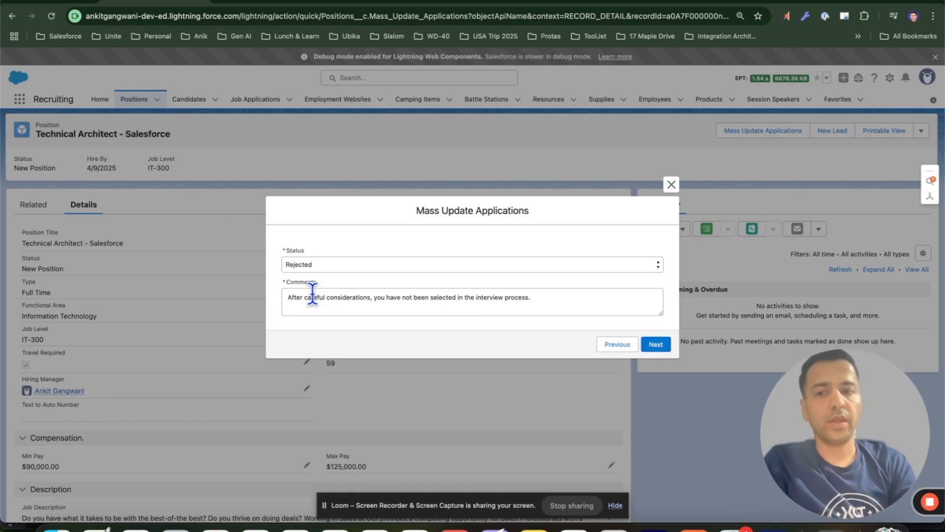
left_click(659, 345)
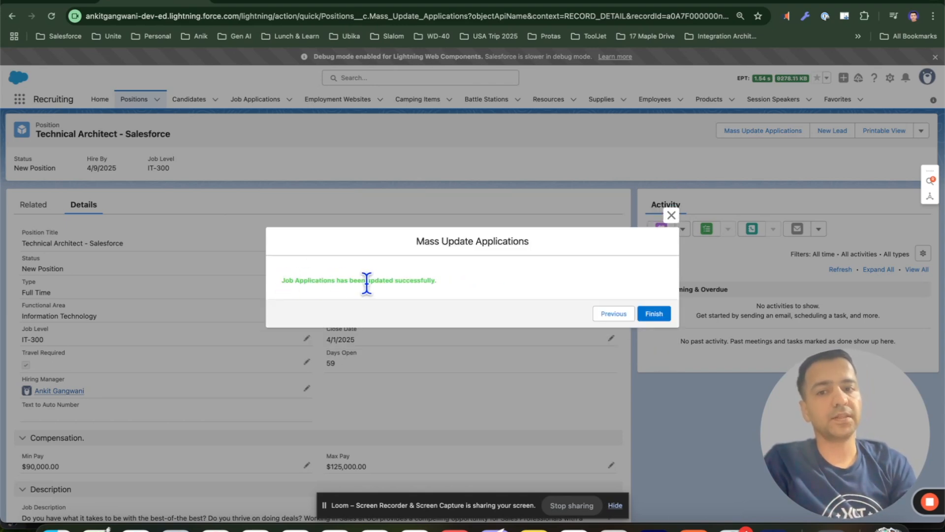
Finish the flow, then open the position's full Job Applications related list and review the updated statuses and comments
left_click(659, 318)
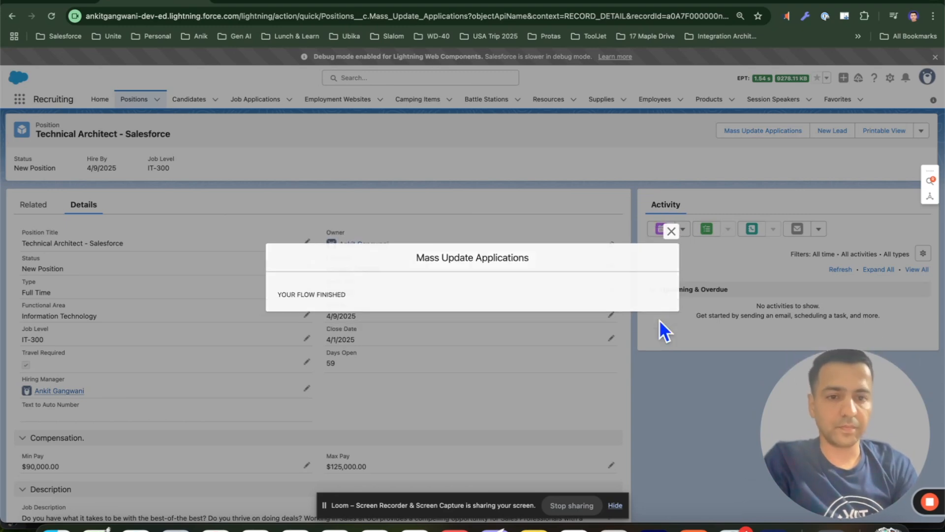
left_click(35, 204)
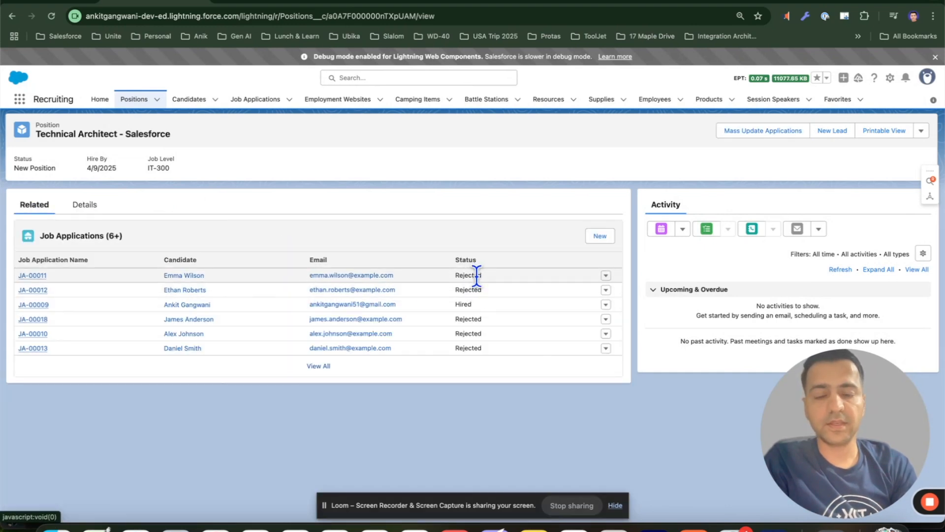
left_click(315, 366)
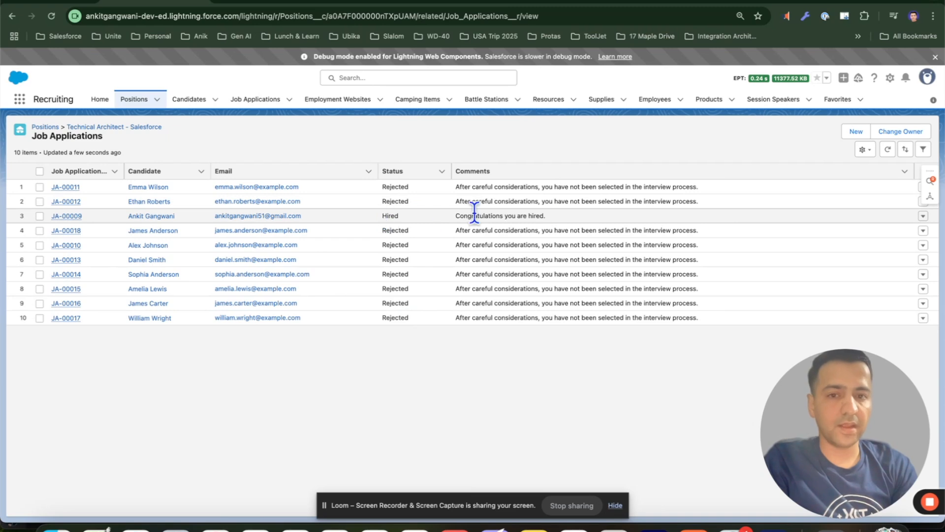
left_click_drag(704, 324, 464, 183)
left_click(432, 340)
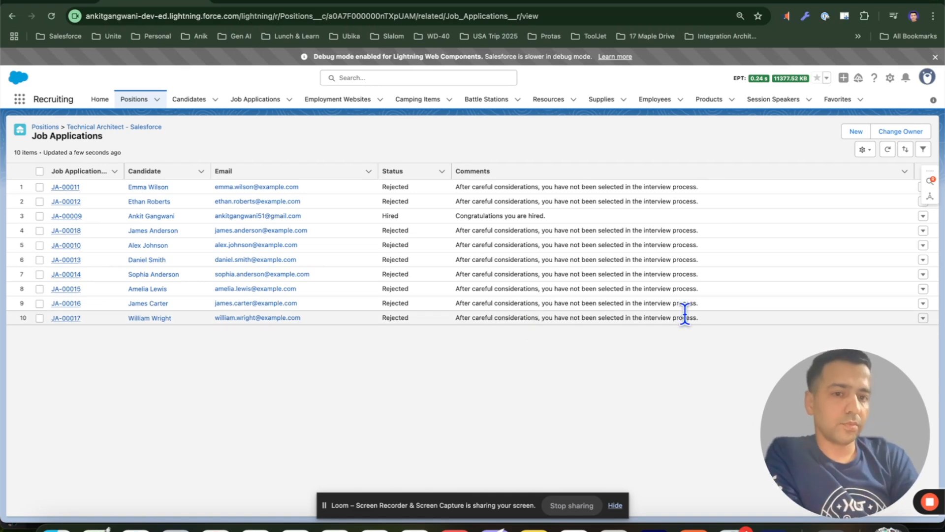
left_click_drag(699, 320, 428, 165)
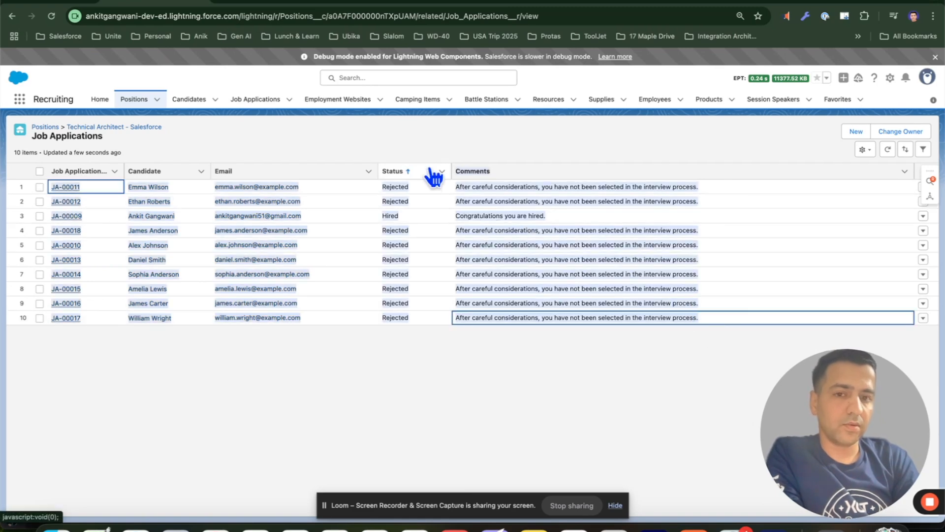
left_click(405, 387)
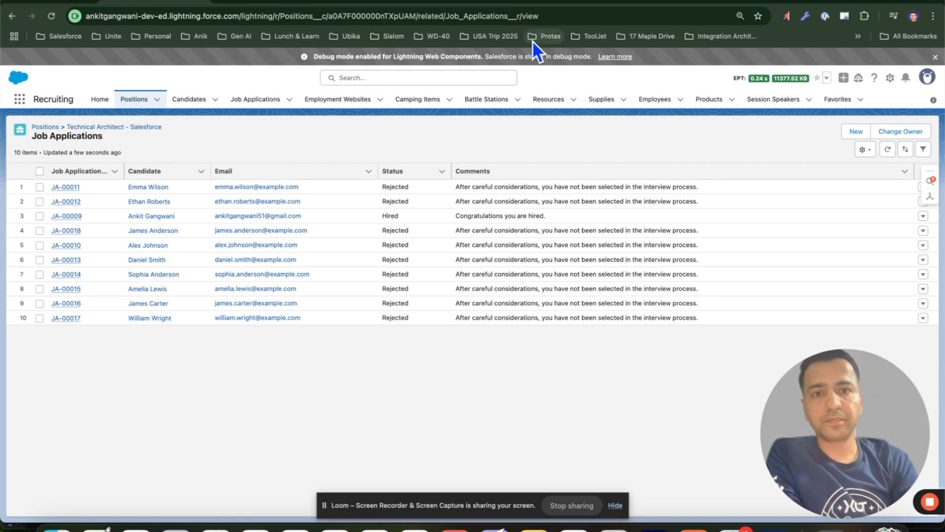
Switch to the Flow Builder tab, open the Get Job Applications element and review its filter conditions and the remaining flow elements
left_click(492, 4)
left_click_drag(507, 259, 445, 379)
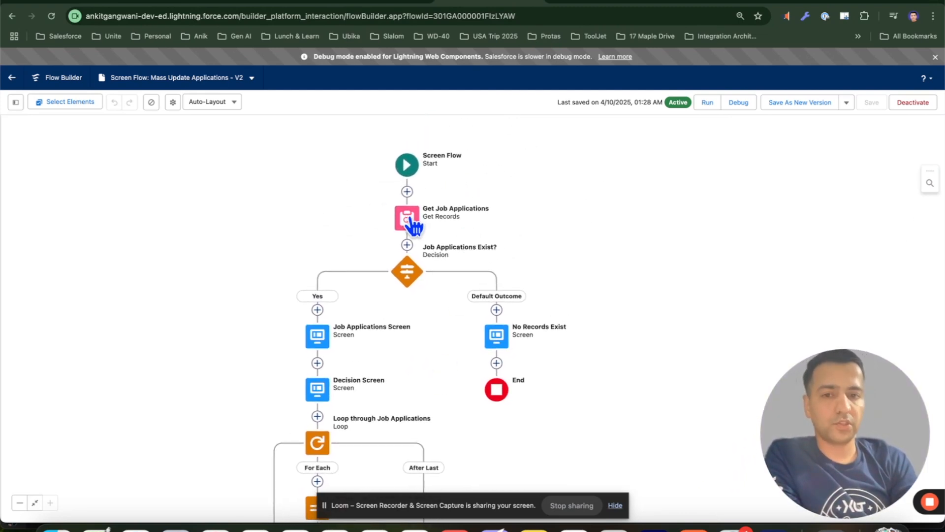
left_click_drag(363, 223, 431, 169)
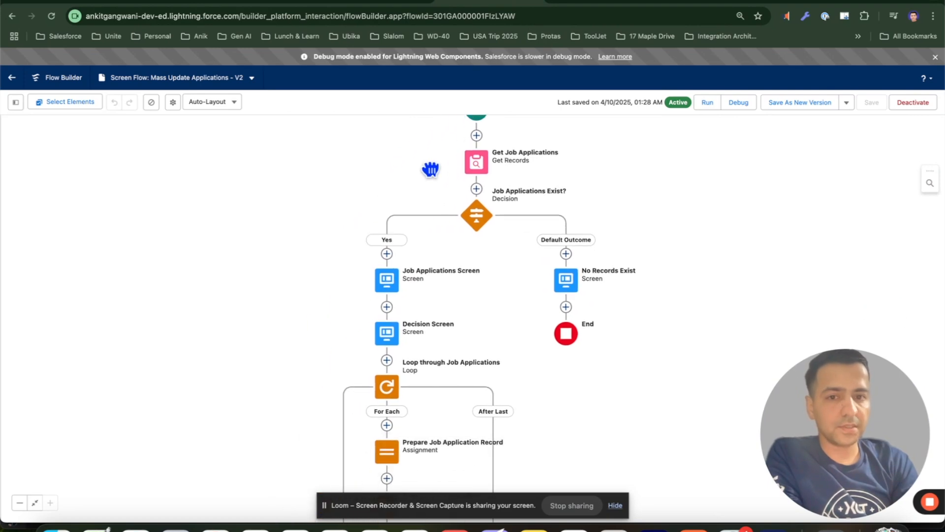
left_click(477, 161)
scroll(652, 298, "down", 2)
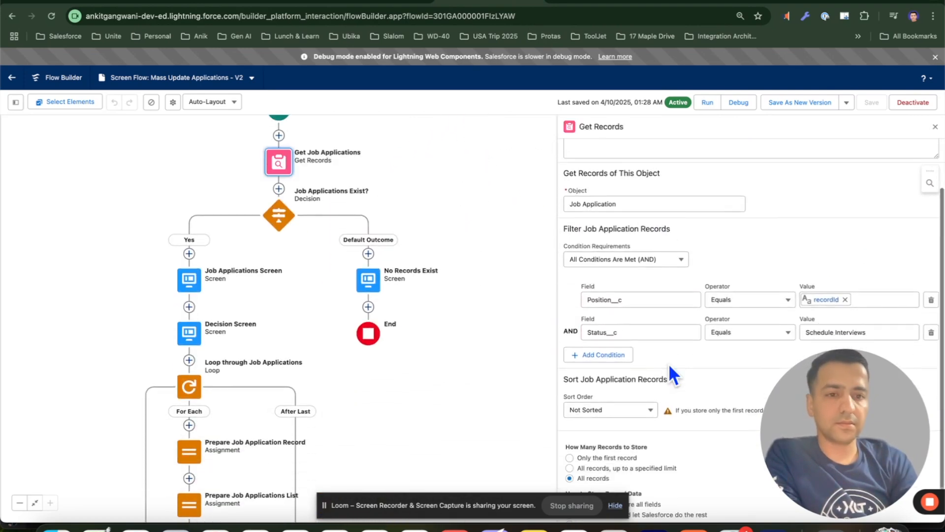
scroll(670, 367, "up", 2)
scroll(669, 367, "down", 3)
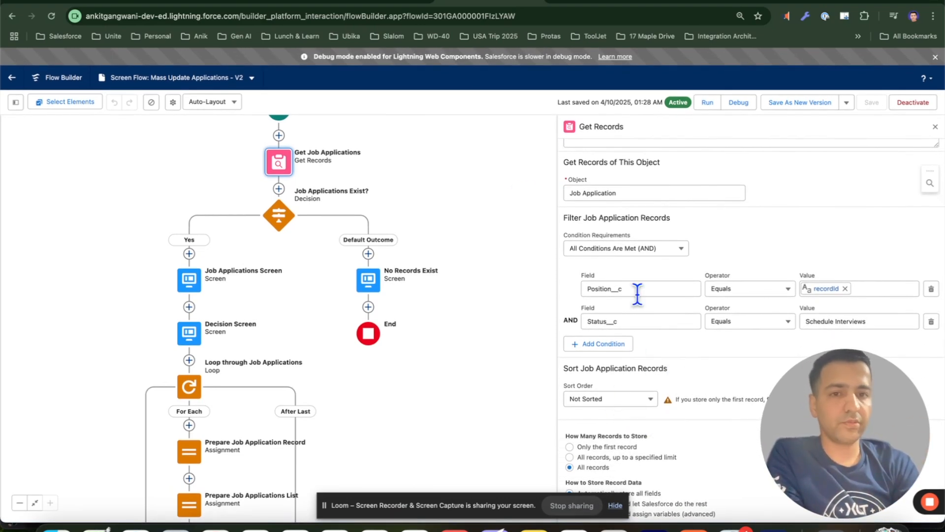
left_click_drag(460, 219, 509, 145)
left_click_drag(354, 190, 386, 212)
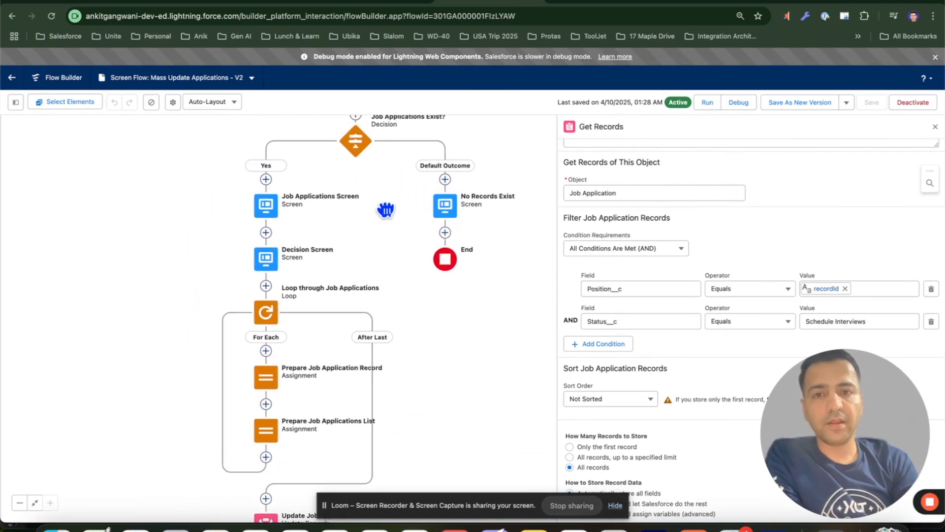
left_click_drag(378, 175, 398, 177)
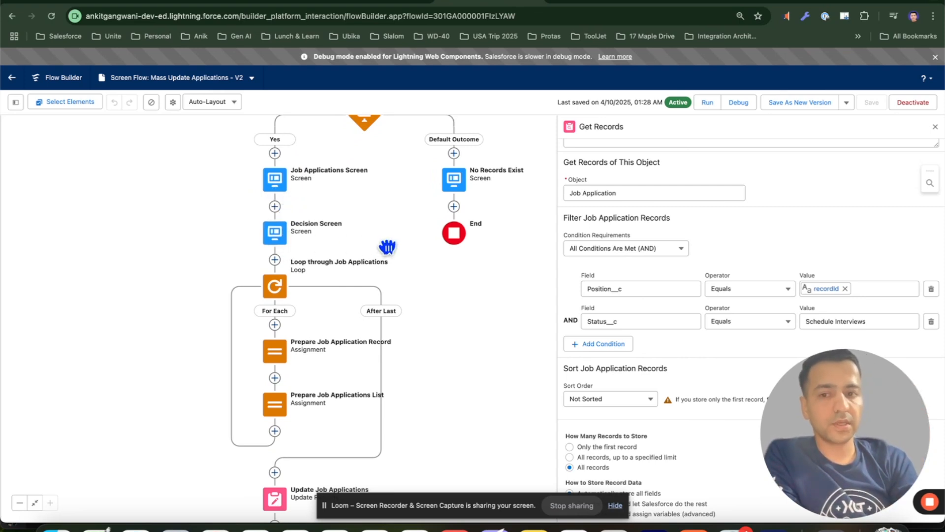
scroll(284, 236, "down", 2)
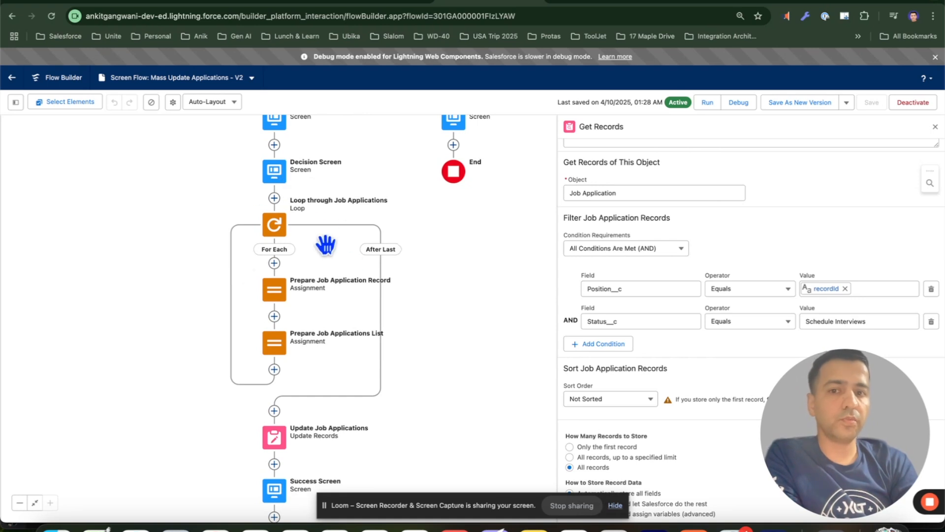
scroll(340, 266, "down", 2)
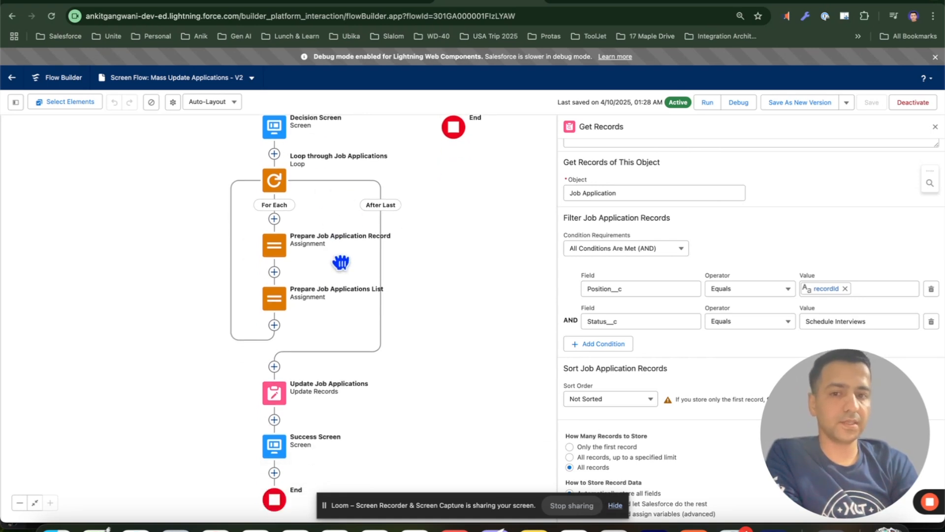
scroll(355, 248, "down", 3)
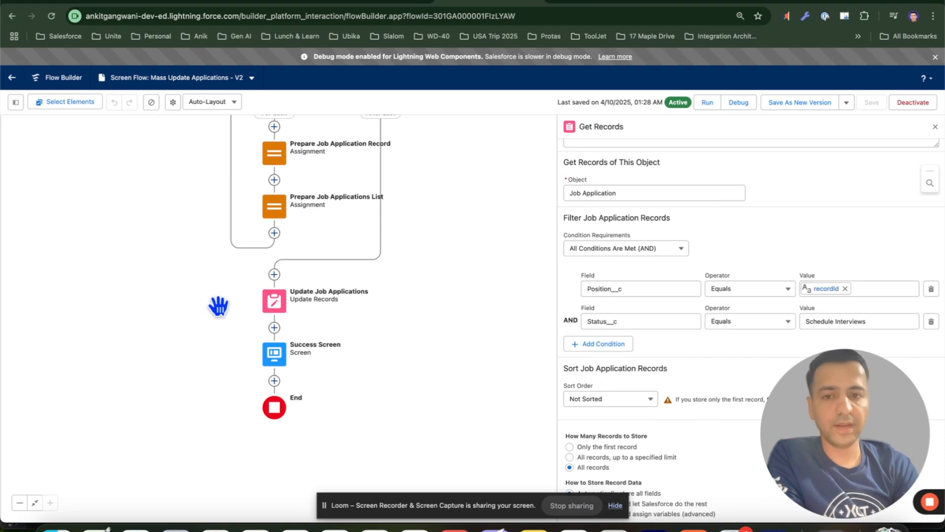
Switch to the OneNote page and scroll through the profile card with its QR code
left_click(598, 1)
scroll(548, 285, "down", 8)
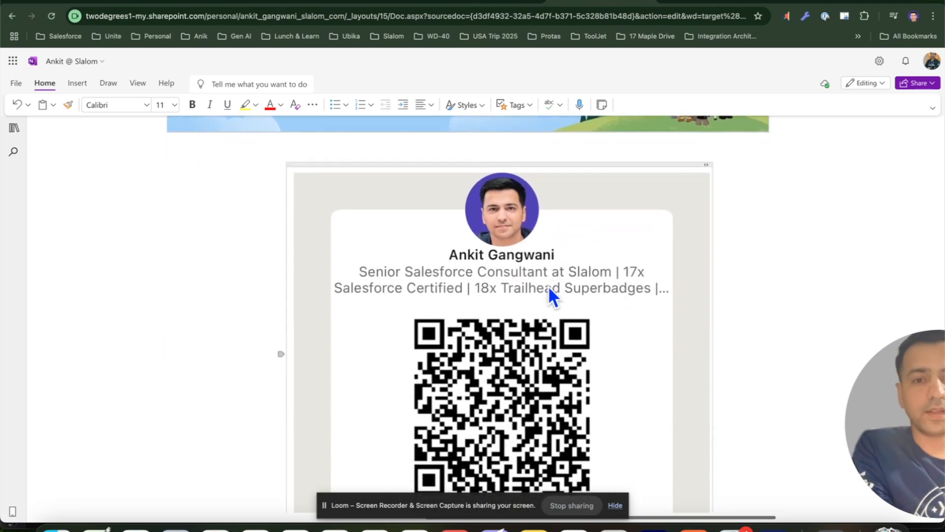
scroll(551, 296, "down", 3)
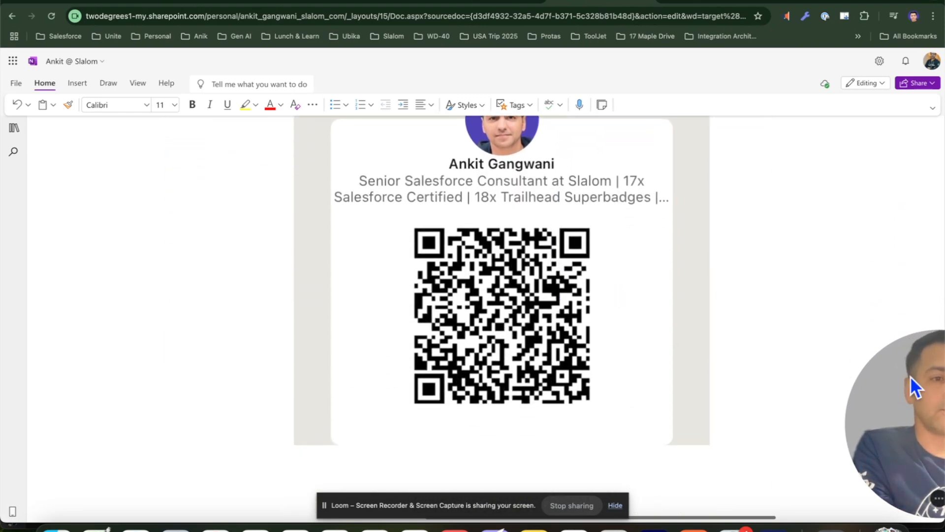
left_click_drag(911, 376, 822, 375)
scroll(703, 288, "down", 1)
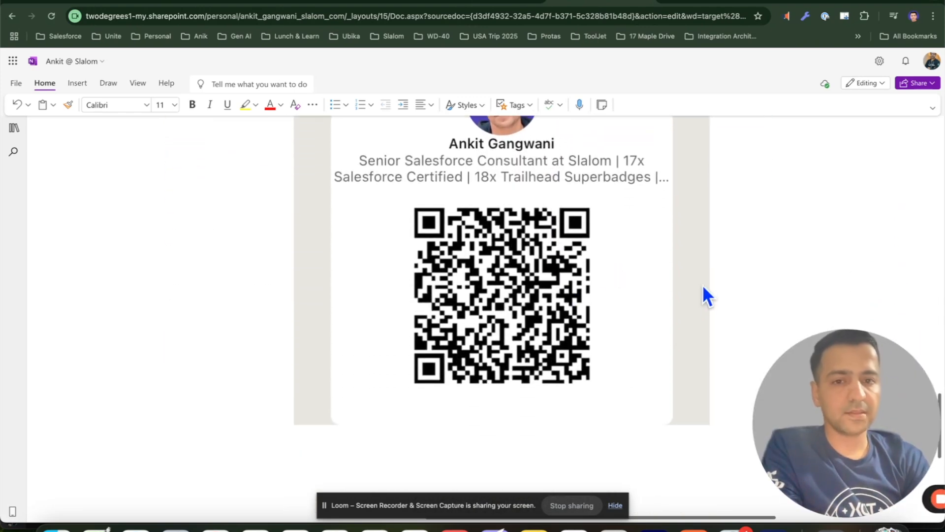
scroll(703, 288, "up", 1)
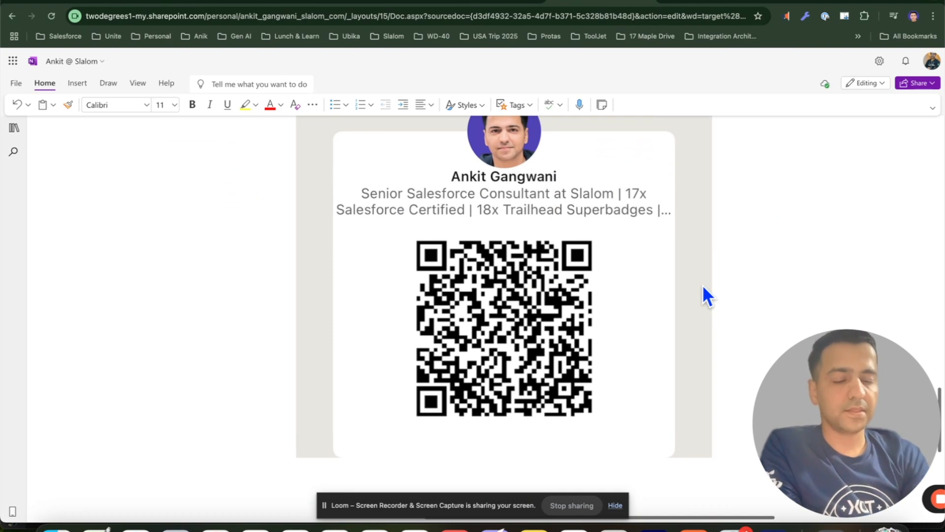